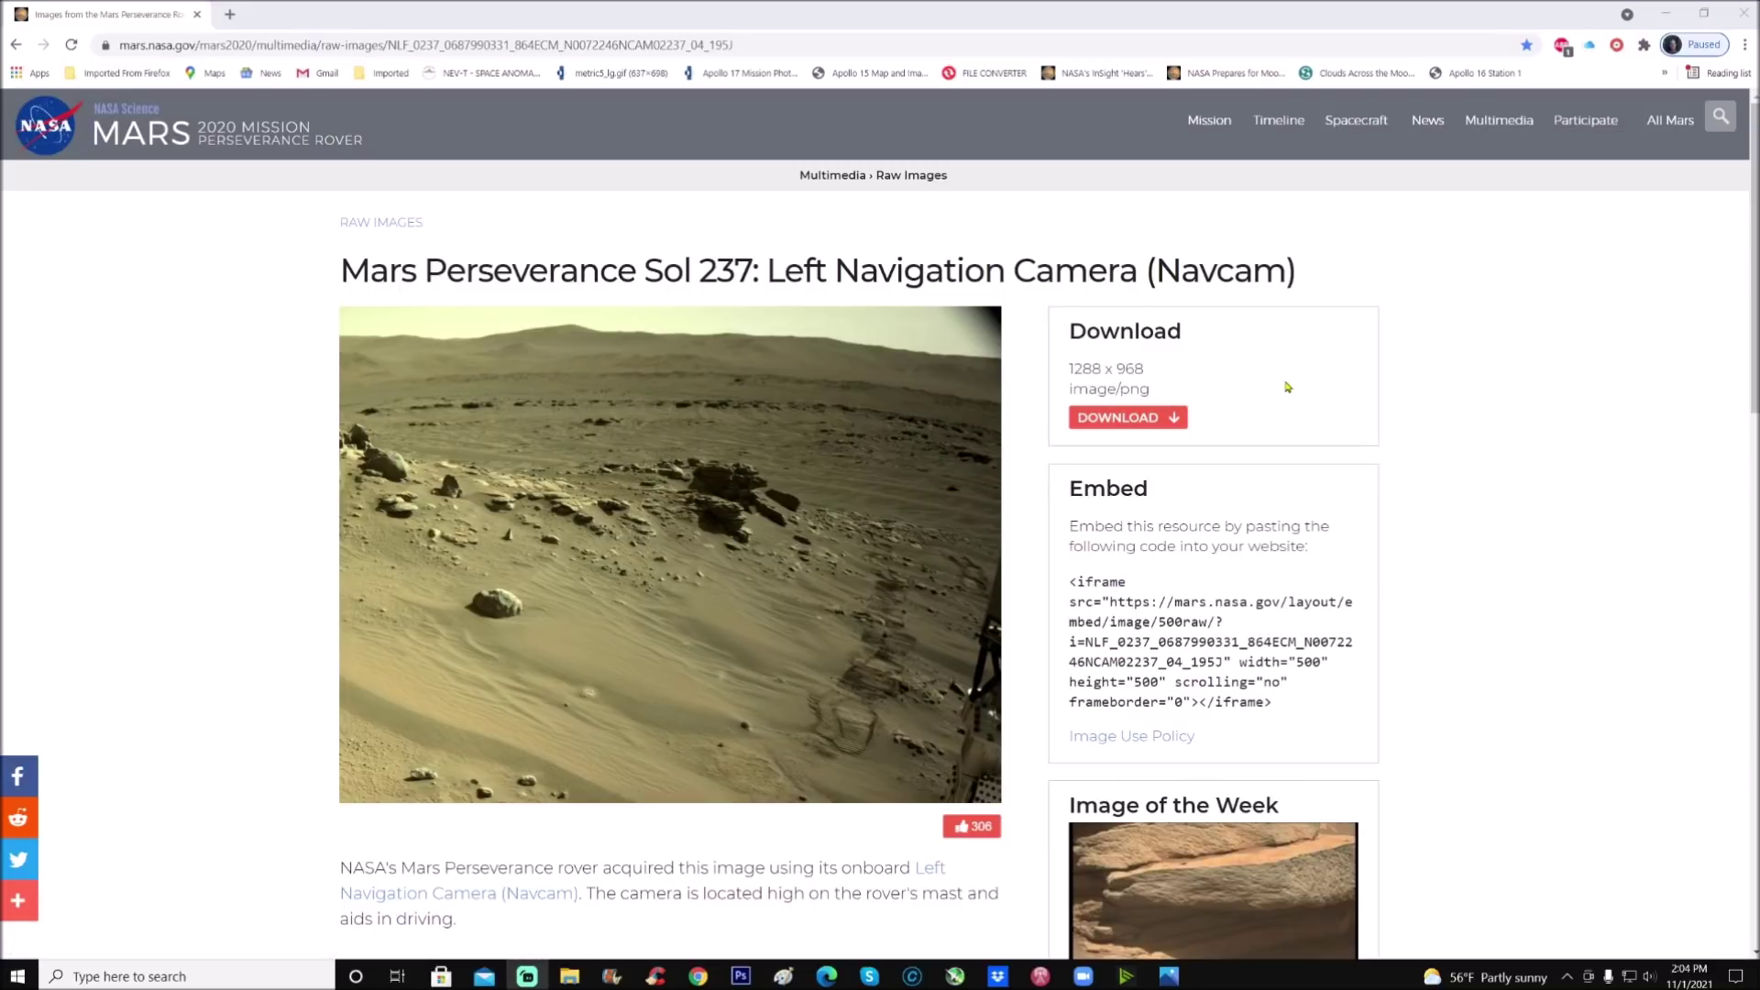
Step: Examine the Mars Perseverance Sol 237 Left Navcam raw image page, including its acquisition details and an enlarged view of the picture
{"action": "scroll", "coordinate": [1287, 386], "scroll_direction": "down", "scroll_amount": 2}
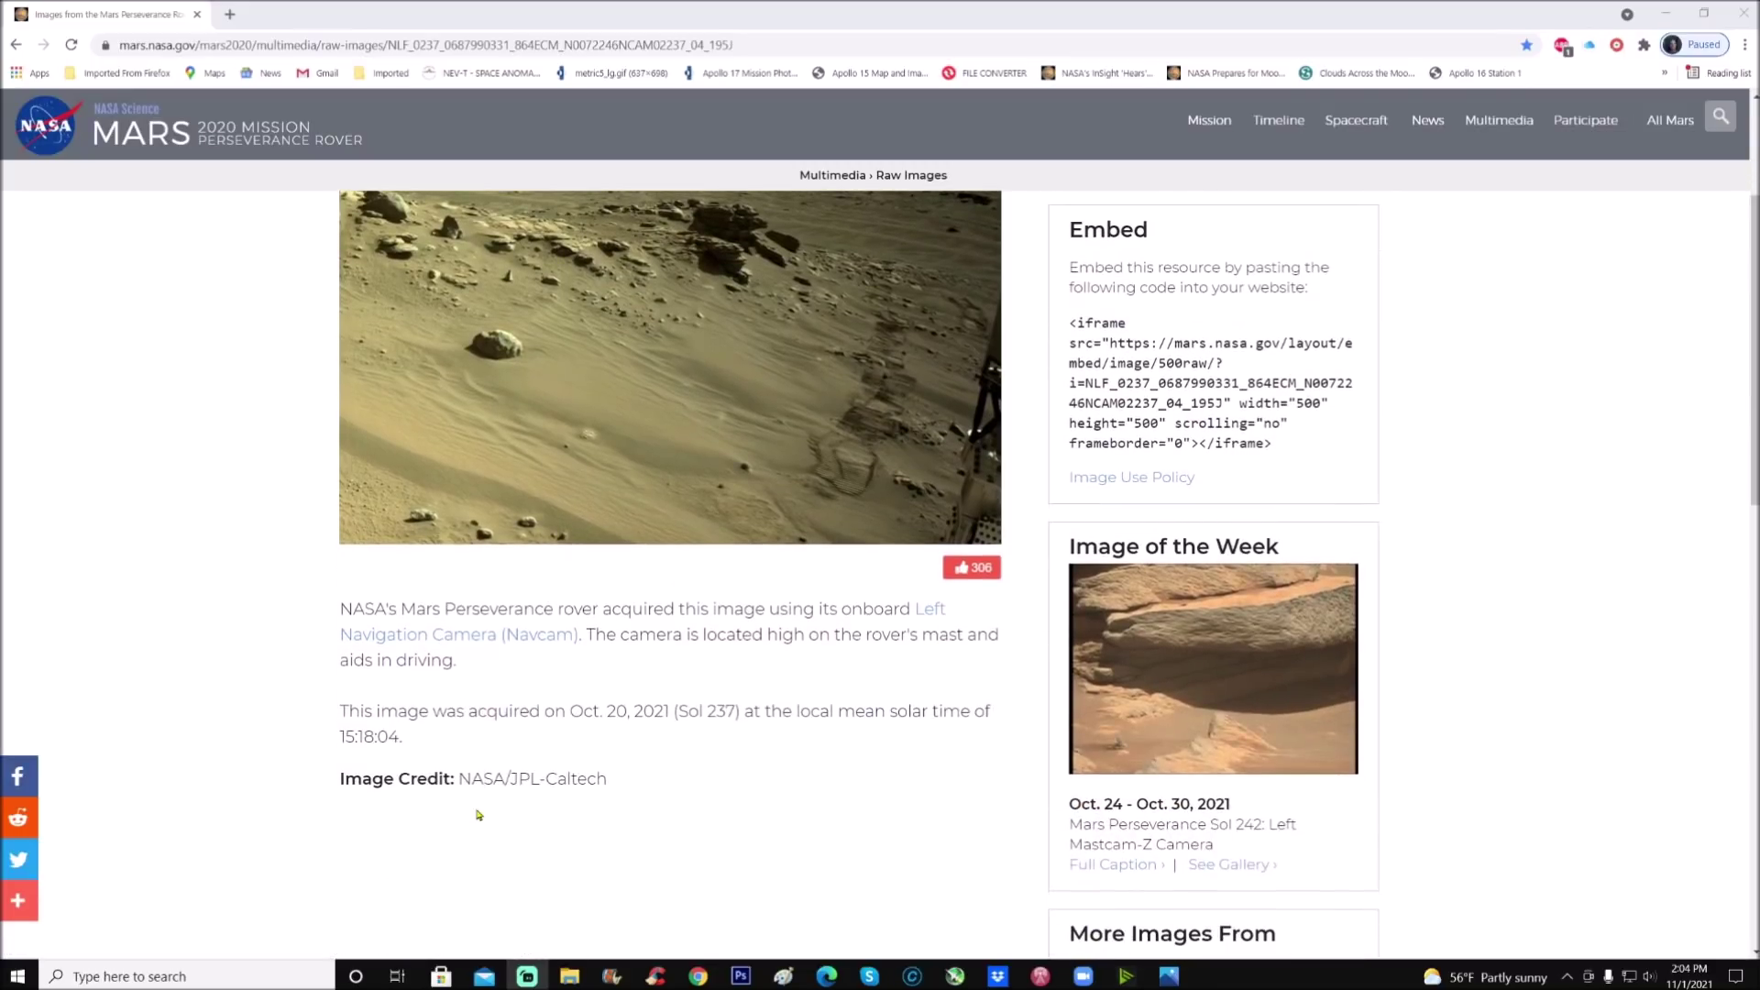
{"action": "scroll", "coordinate": [1616, 639], "scroll_direction": "up", "scroll_amount": 3}
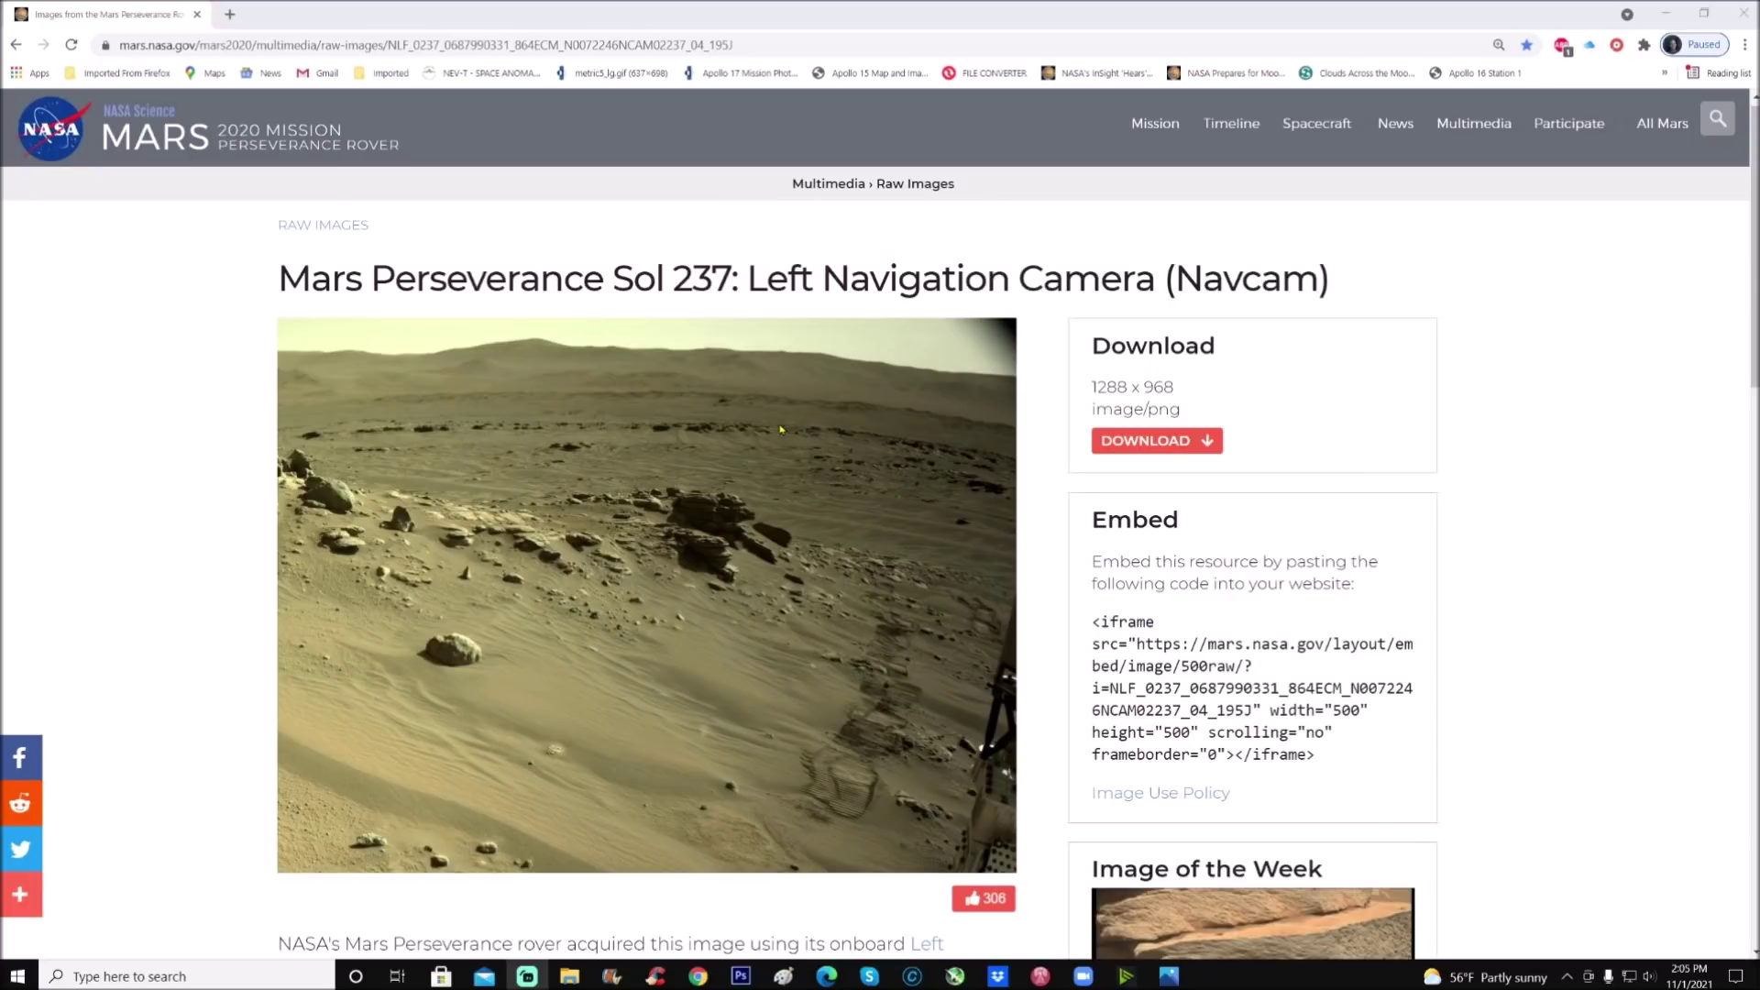
{"action": "key", "text": "ctrl+plus"}
{"action": "key", "text": "ctrl+plus"}
{"action": "key", "text": "ctrl+plus"}
{"action": "key", "text": "ctrl+plus"}
{"action": "key", "text": "ctrl+plus"}
{"action": "key", "text": "ctrl+plus"}
{"action": "key", "text": "ctrl+plus"}
{"action": "key", "text": "ctrl+plus"}
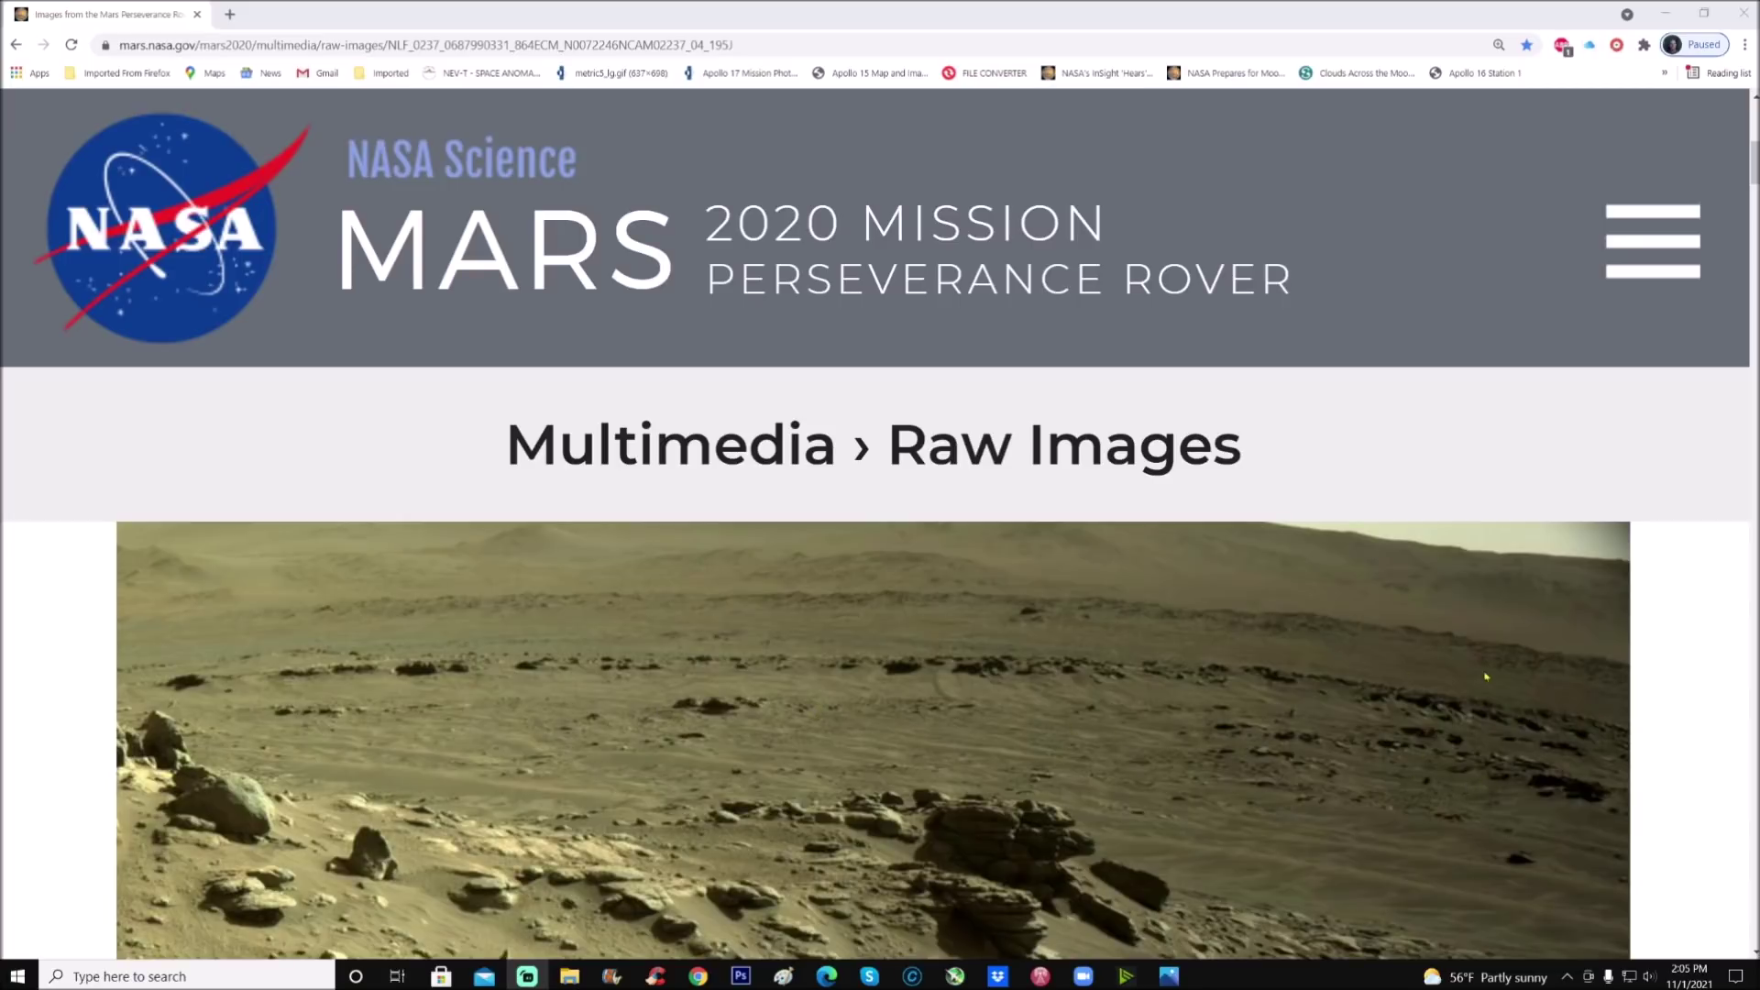
{"action": "scroll", "coordinate": [1486, 676], "scroll_direction": "down", "scroll_amount": 1}
{"action": "scroll", "coordinate": [1394, 752], "scroll_direction": "up", "scroll_amount": 1}
{"action": "scroll", "coordinate": [791, 705], "scroll_direction": "down", "scroll_amount": 2}
{"action": "scroll", "coordinate": [793, 701], "scroll_direction": "up", "scroll_amount": 2}
{"action": "scroll", "coordinate": [793, 699], "scroll_direction": "down", "scroll_amount": 2, "text": "ctrl"}
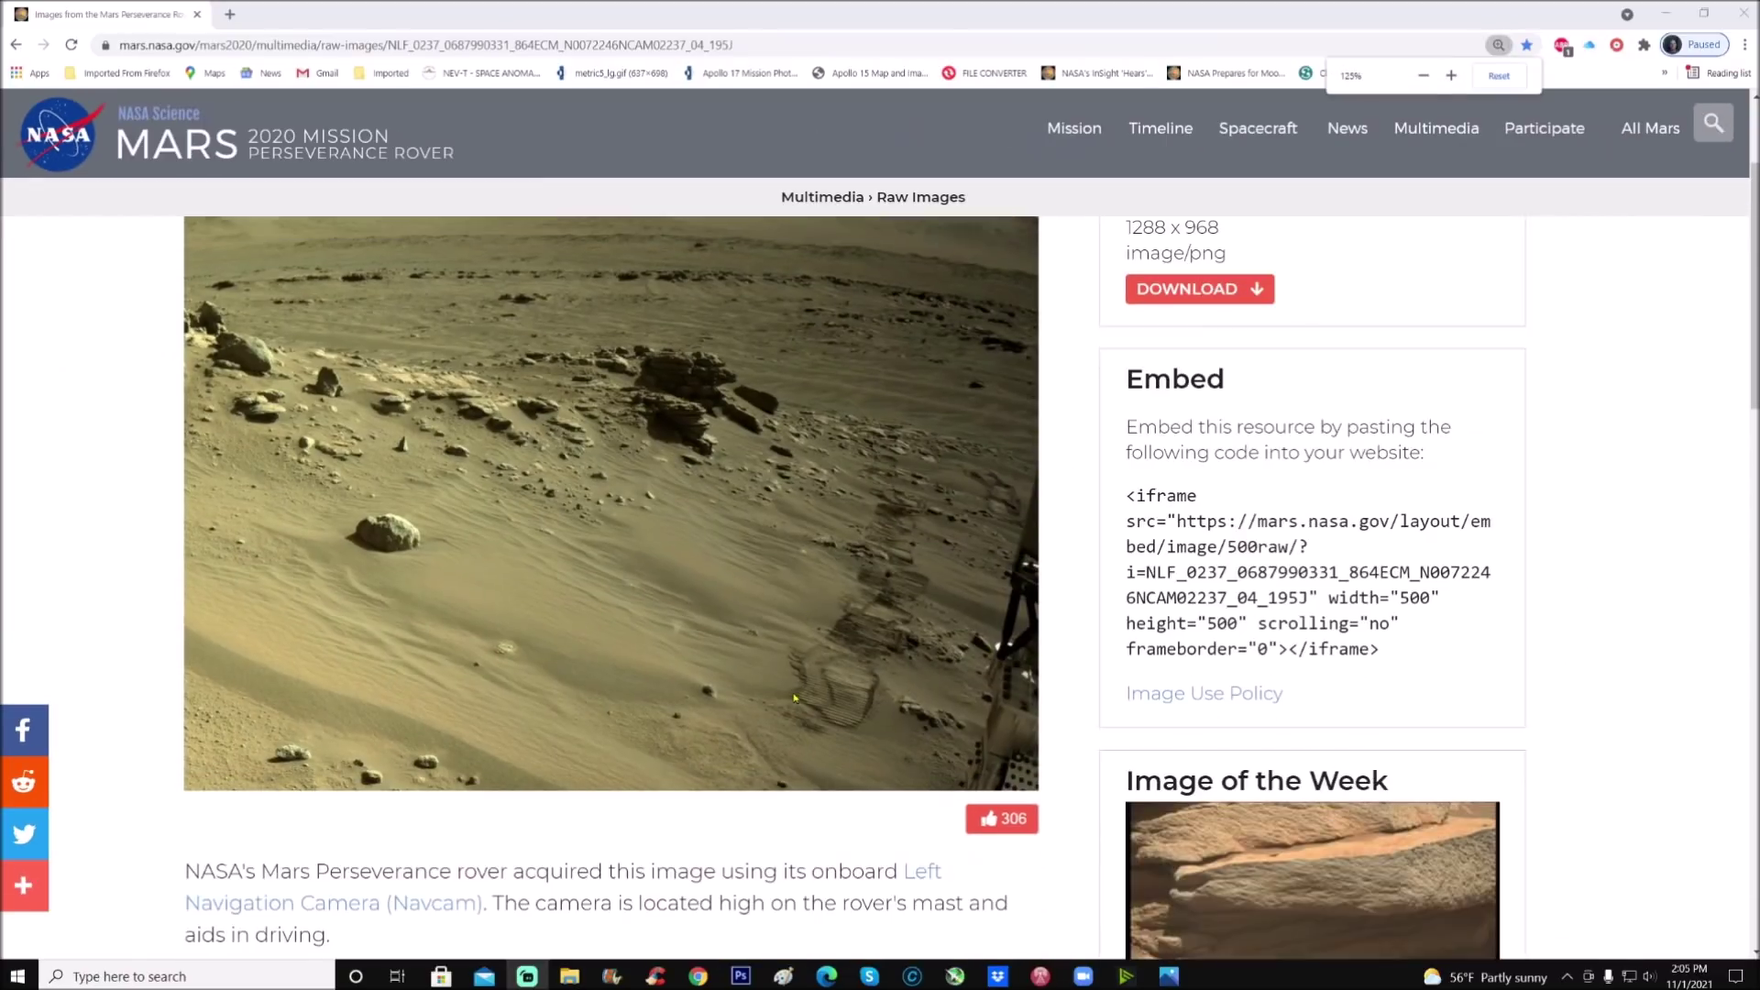
{"action": "scroll", "coordinate": [794, 698], "scroll_direction": "down", "scroll_amount": 1, "text": "ctrl"}
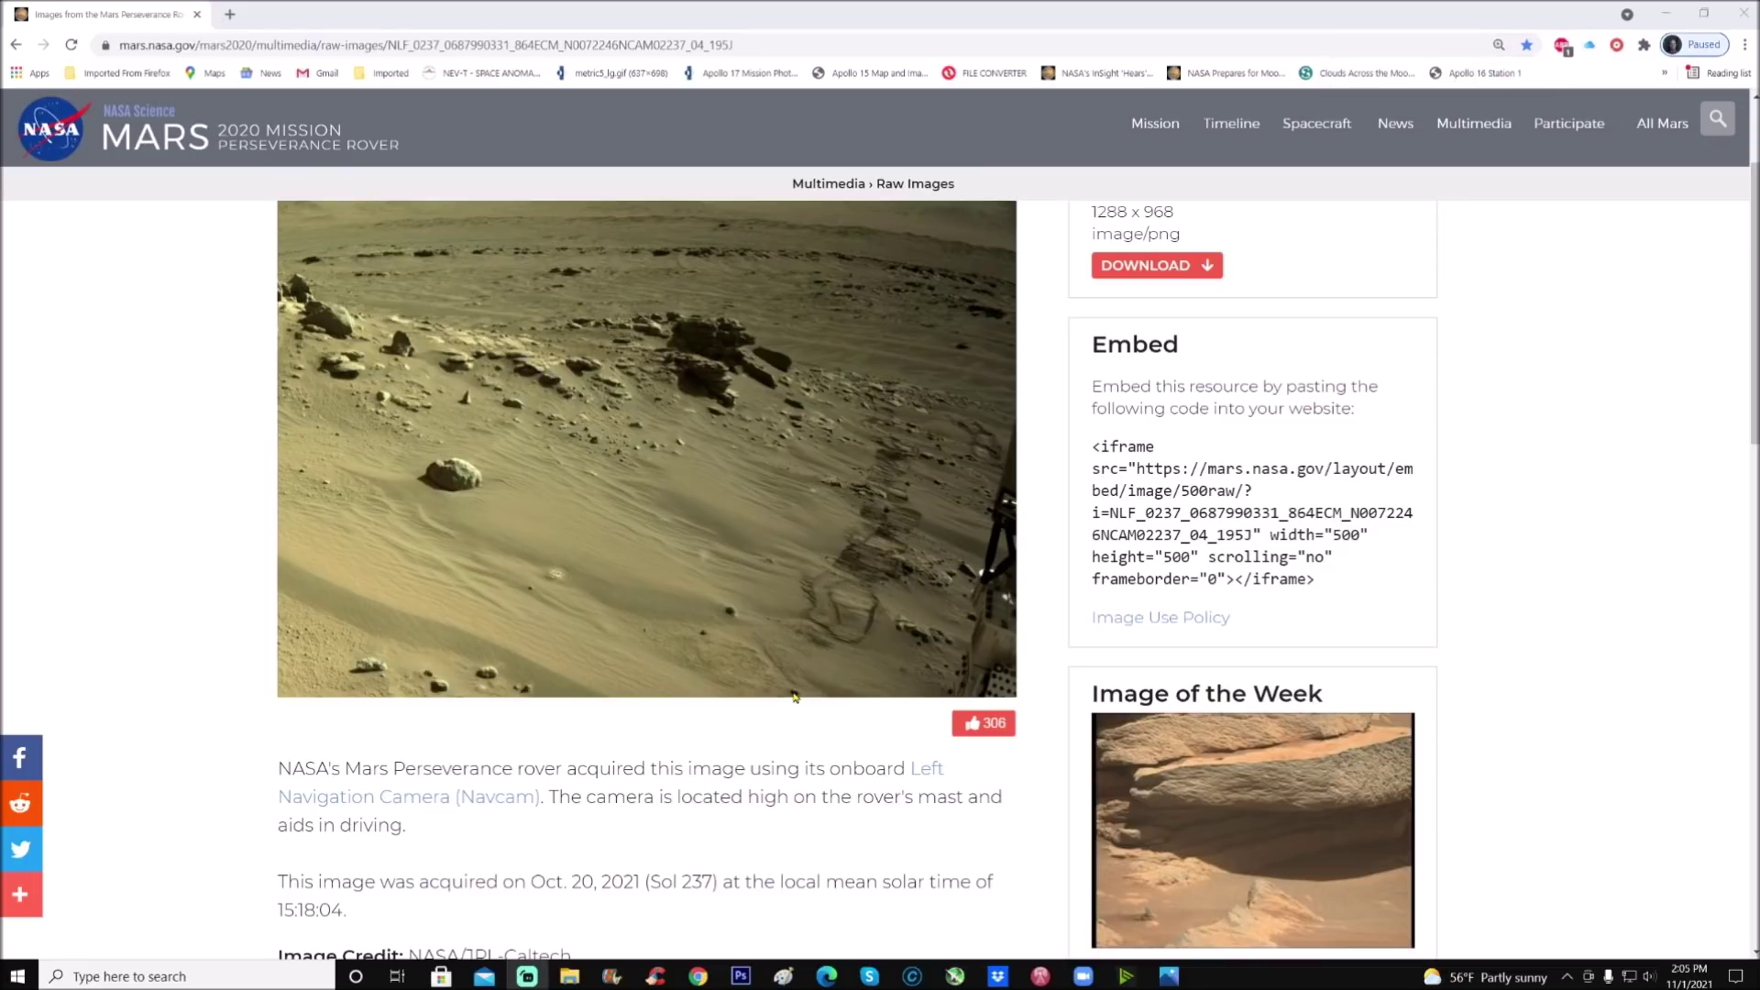
{"action": "scroll", "coordinate": [1619, 490], "scroll_direction": "up", "scroll_amount": 2}
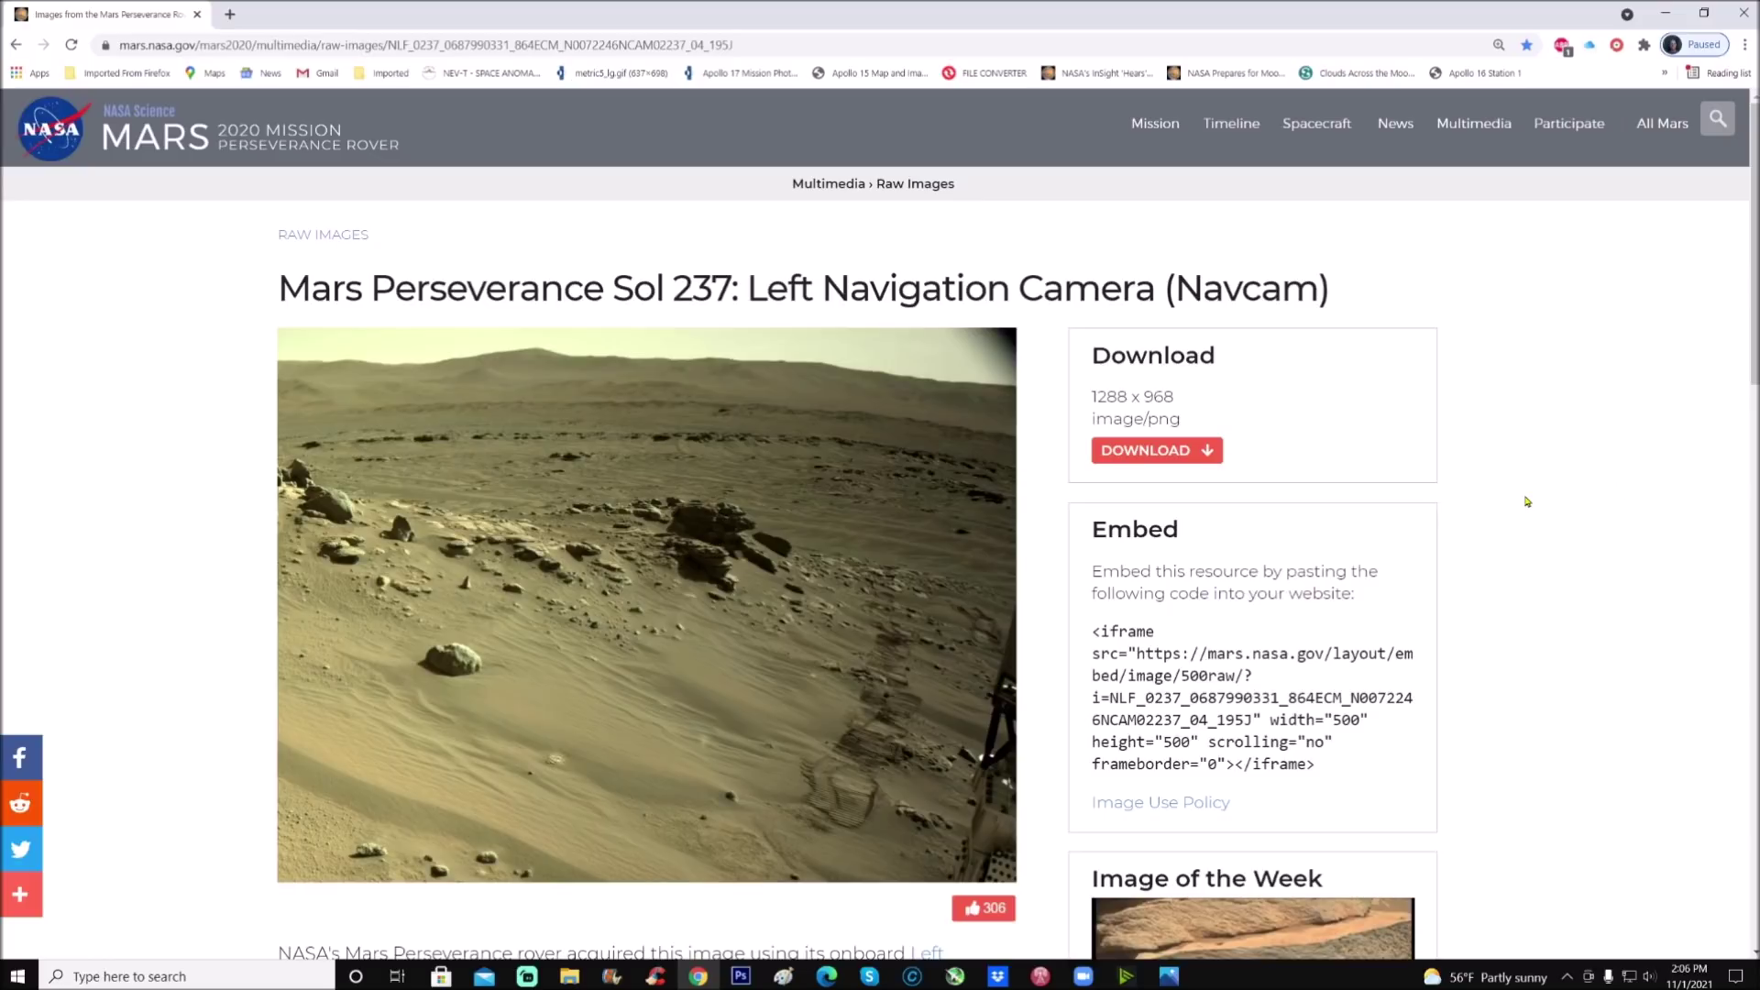
Step: Switch to Photoshop and, in SPACECOM.png, brush yellow outlines around the dark square opening's edges and the upright form above it
{"action": "left_click", "coordinate": [738, 939]}
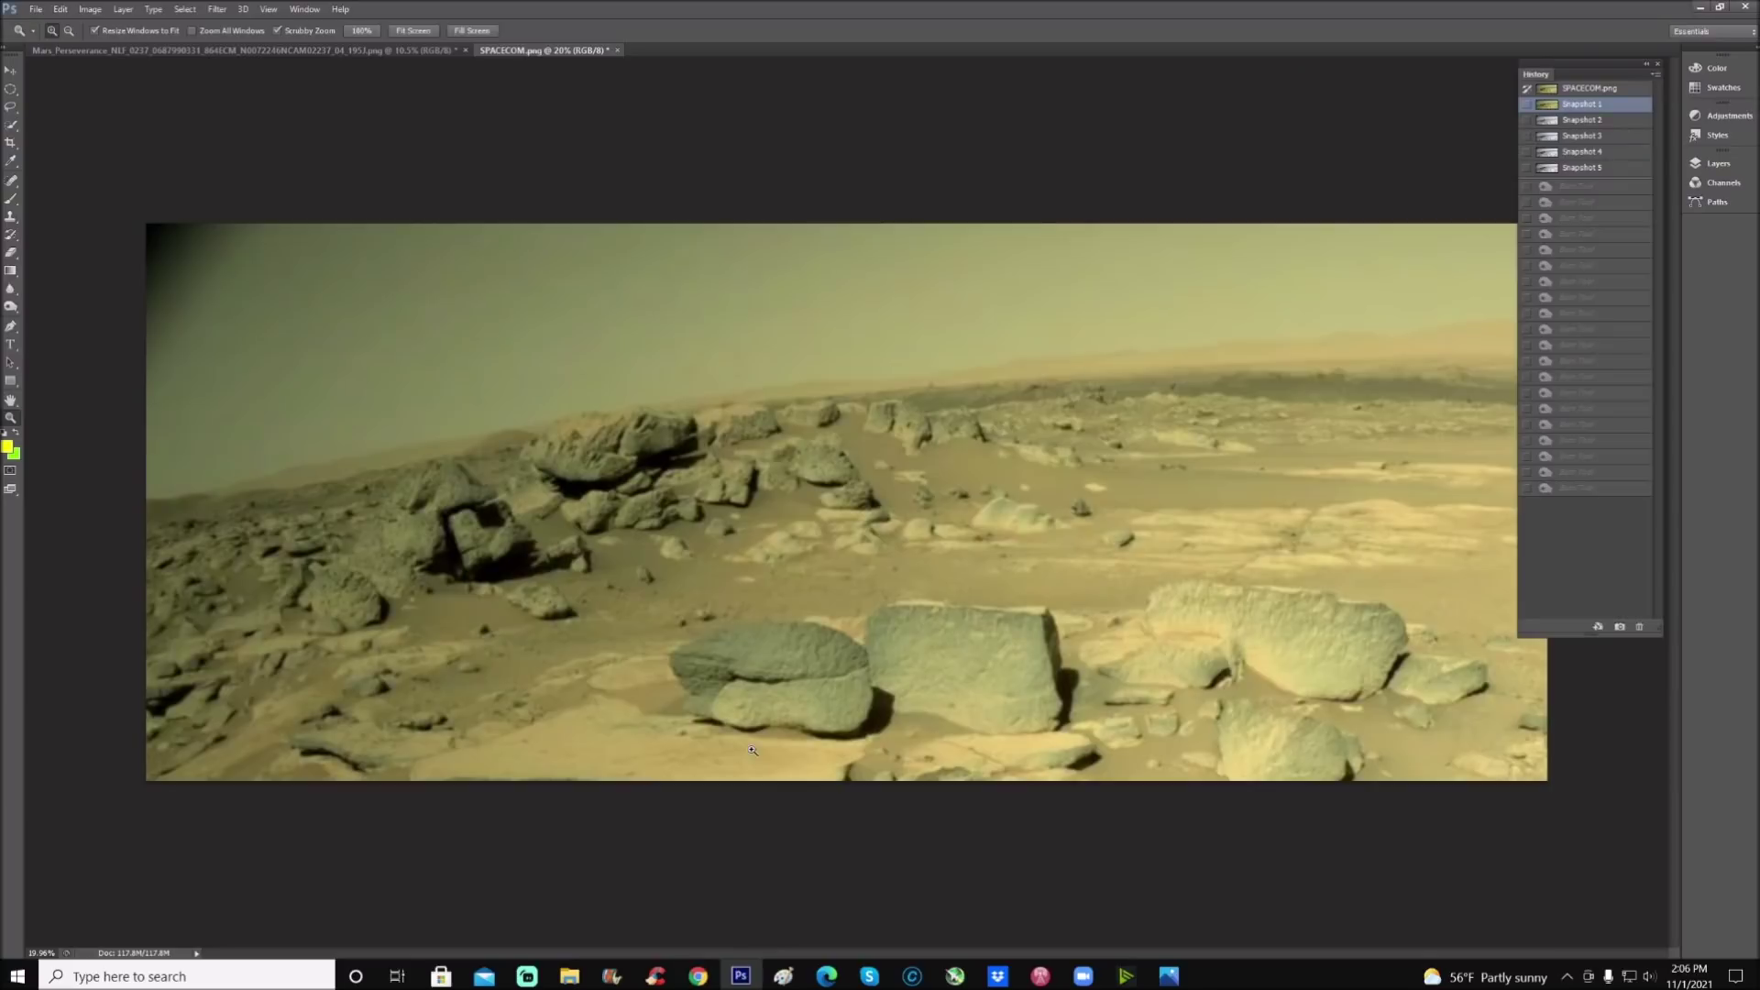
{"action": "left_click_drag", "start_coordinate": [490, 411], "coordinate": [512, 387]}
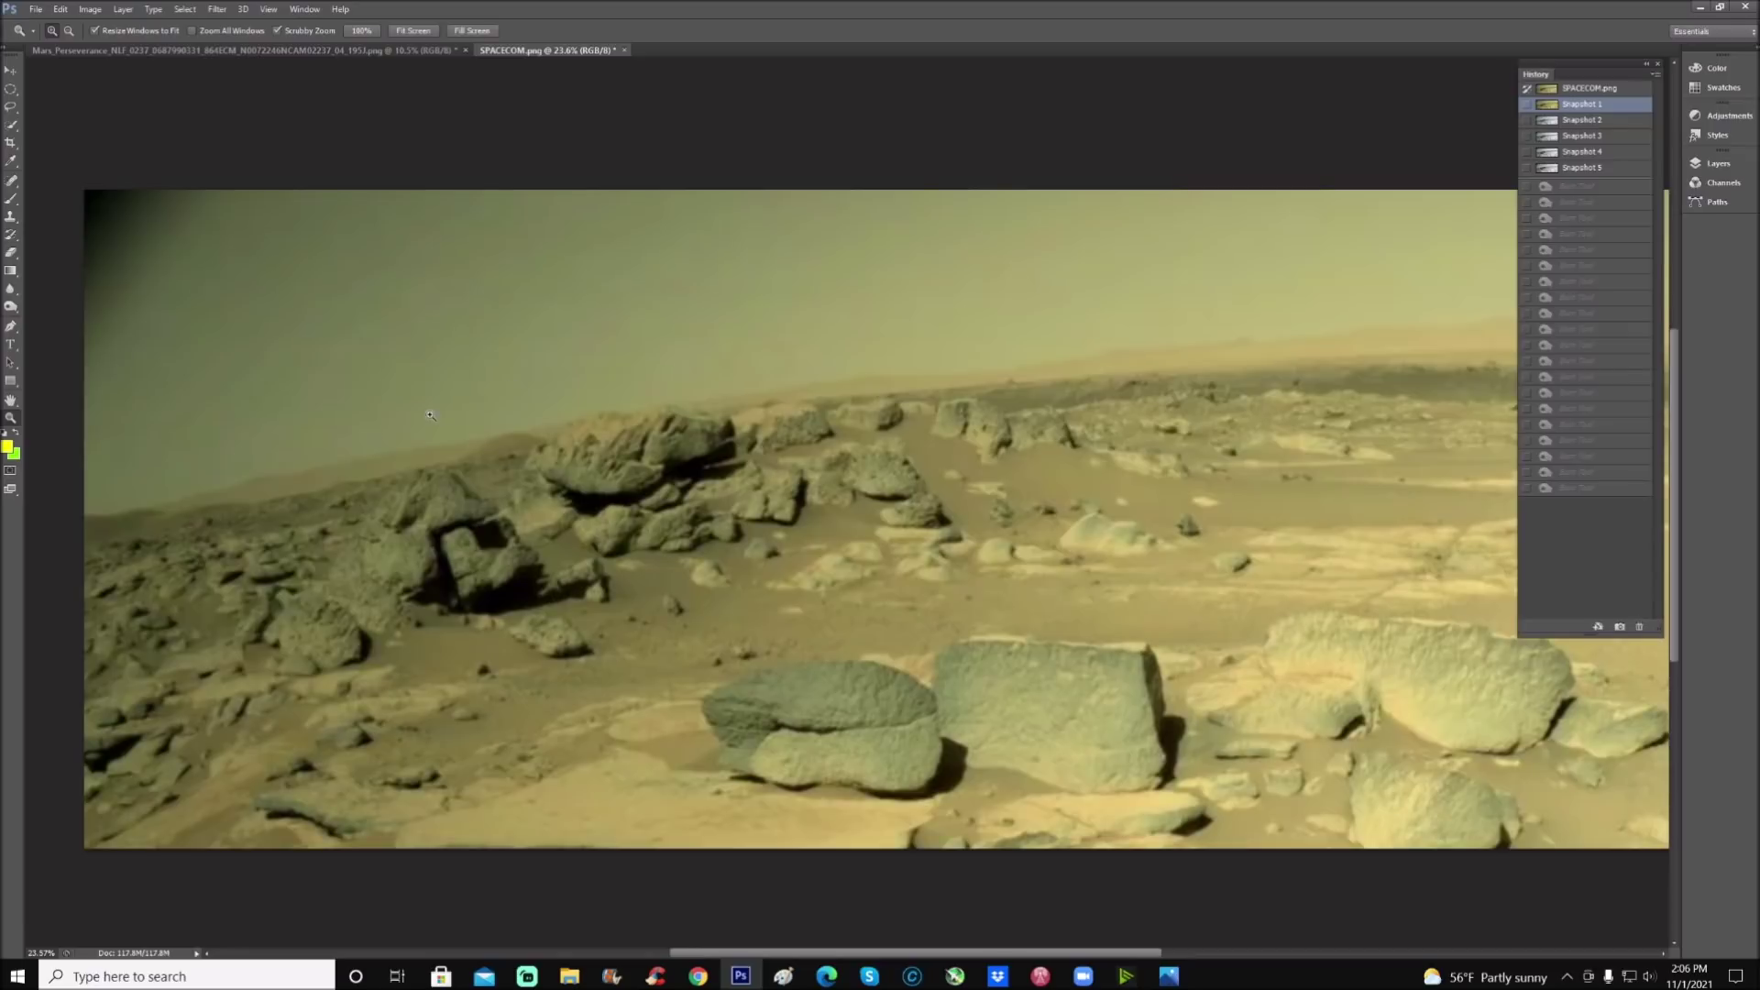
{"action": "left_click_drag", "start_coordinate": [430, 415], "coordinate": [499, 413]}
{"action": "scroll", "coordinate": [1134, 782], "scroll_direction": "down", "scroll_amount": 1}
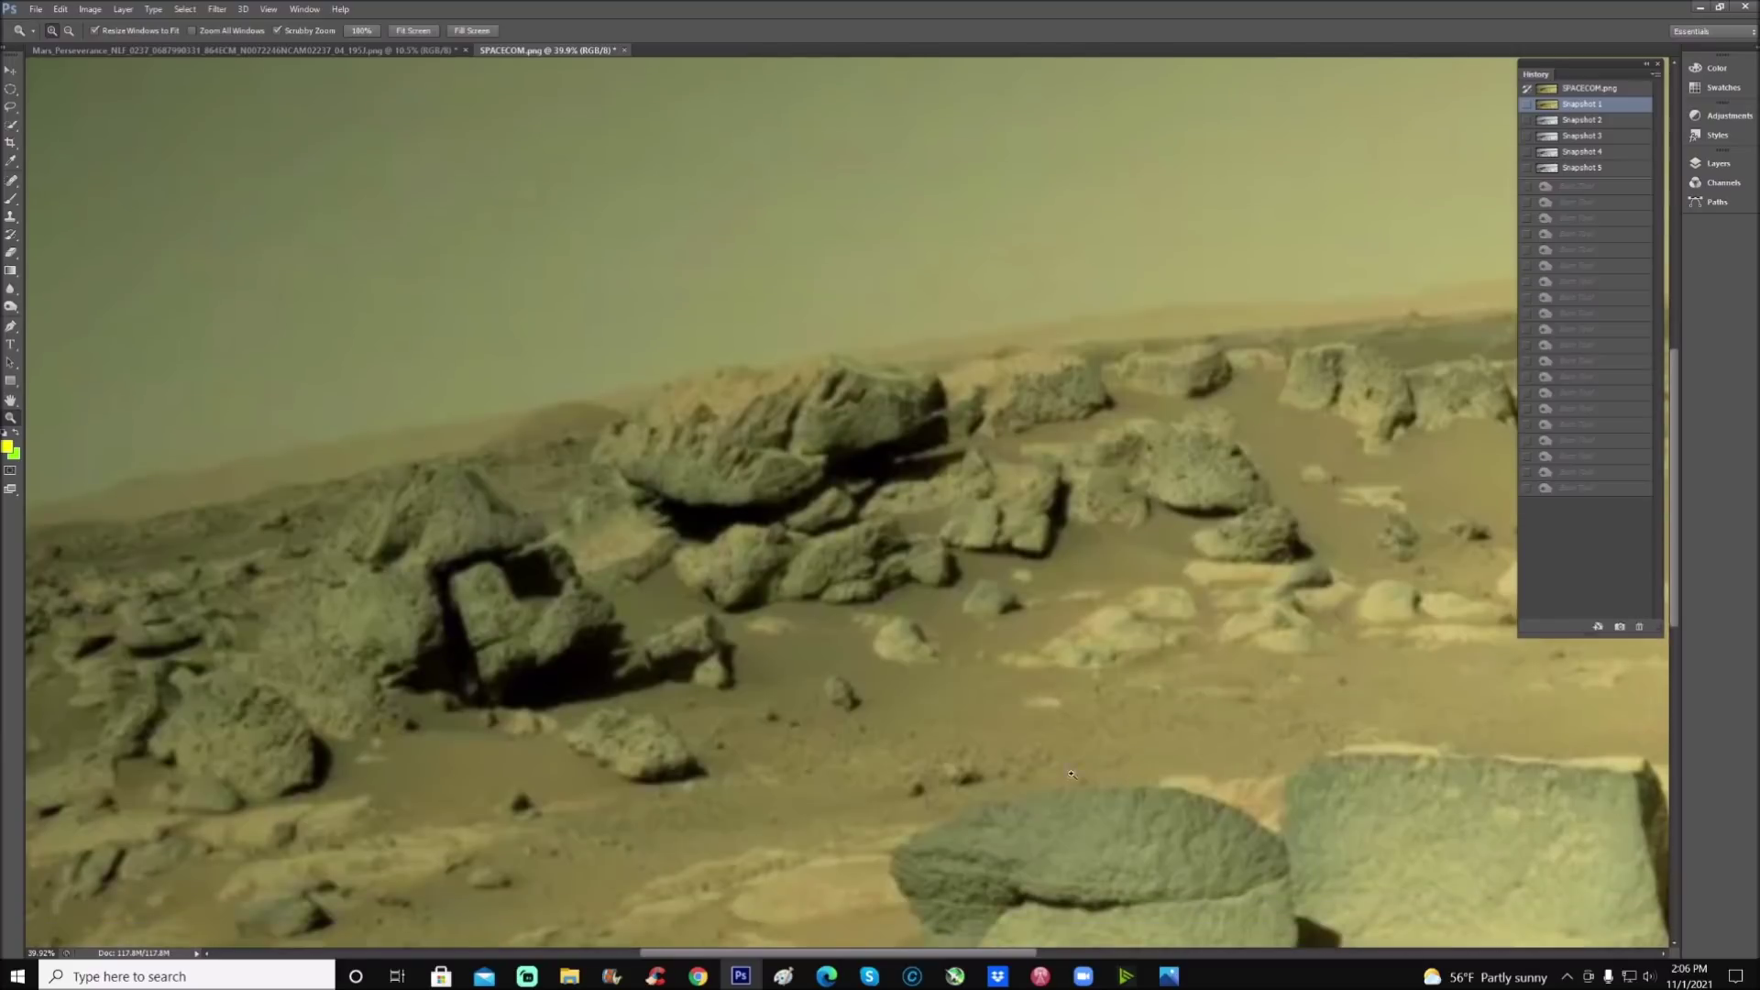
{"action": "left_click", "coordinate": [11, 198]}
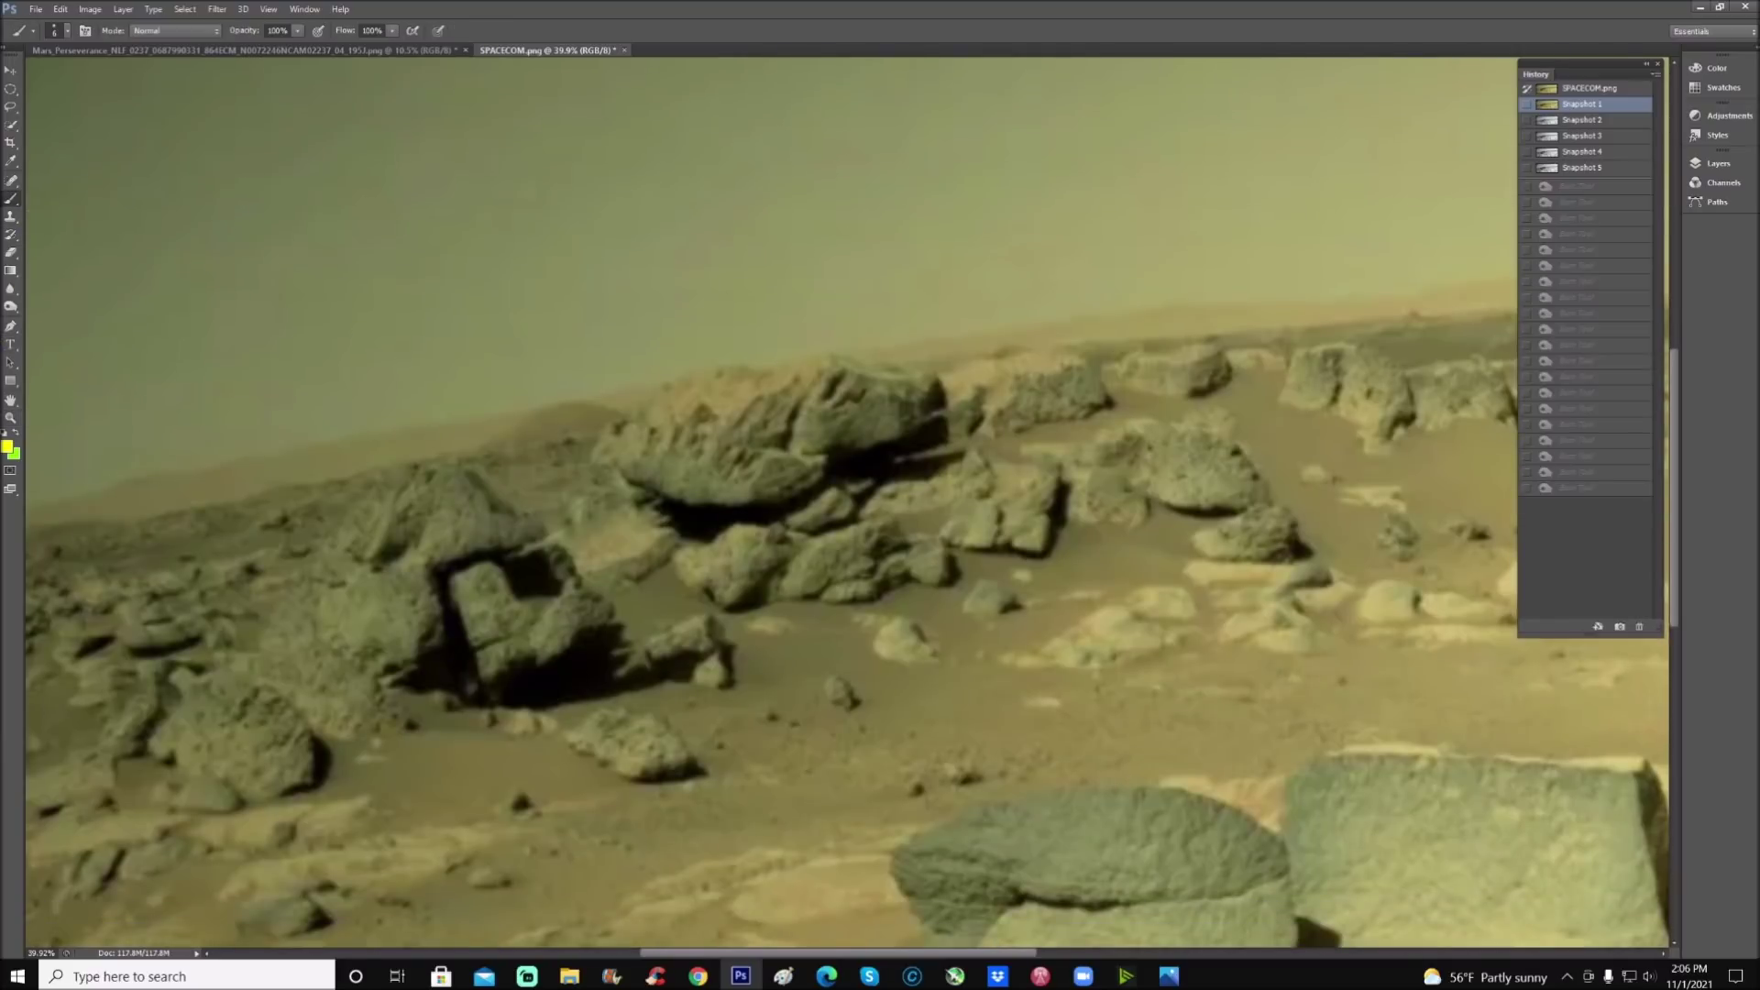
{"action": "mouse_move", "coordinate": [455, 556]}
{"action": "left_mouse_down"}
{"action": "mouse_move", "coordinate": [425, 565]}
{"action": "mouse_move", "coordinate": [444, 609]}
{"action": "mouse_move", "coordinate": [481, 565]}
{"action": "mouse_move", "coordinate": [569, 553]}
{"action": "left_mouse_up"}
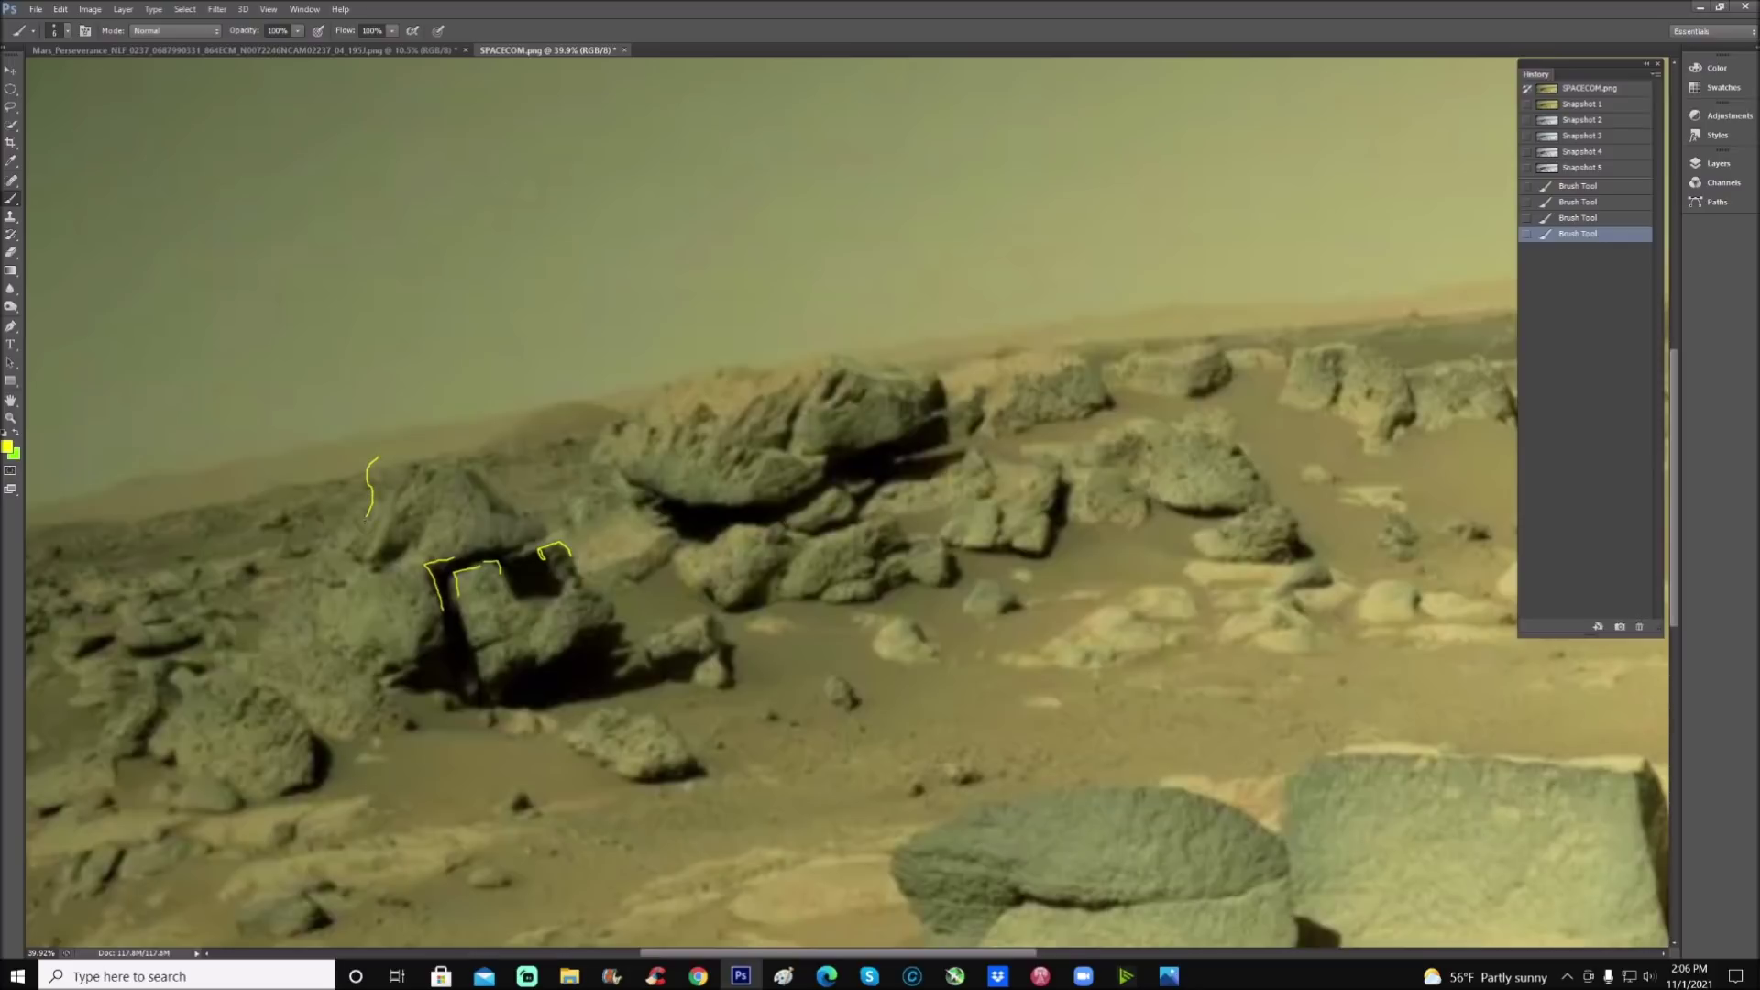
{"action": "mouse_move", "coordinate": [368, 518]}
{"action": "left_mouse_down"}
{"action": "mouse_move", "coordinate": [357, 564]}
{"action": "mouse_move", "coordinate": [400, 550]}
{"action": "mouse_move", "coordinate": [433, 486]}
{"action": "mouse_move", "coordinate": [427, 446]}
{"action": "mouse_move", "coordinate": [369, 456]}
{"action": "left_mouse_up"}
{"action": "key", "text": "z"}
{"action": "left_click_drag", "start_coordinate": [203, 417], "coordinate": [240, 395]}
{"action": "left_click", "coordinate": [240, 395], "text": "alt"}
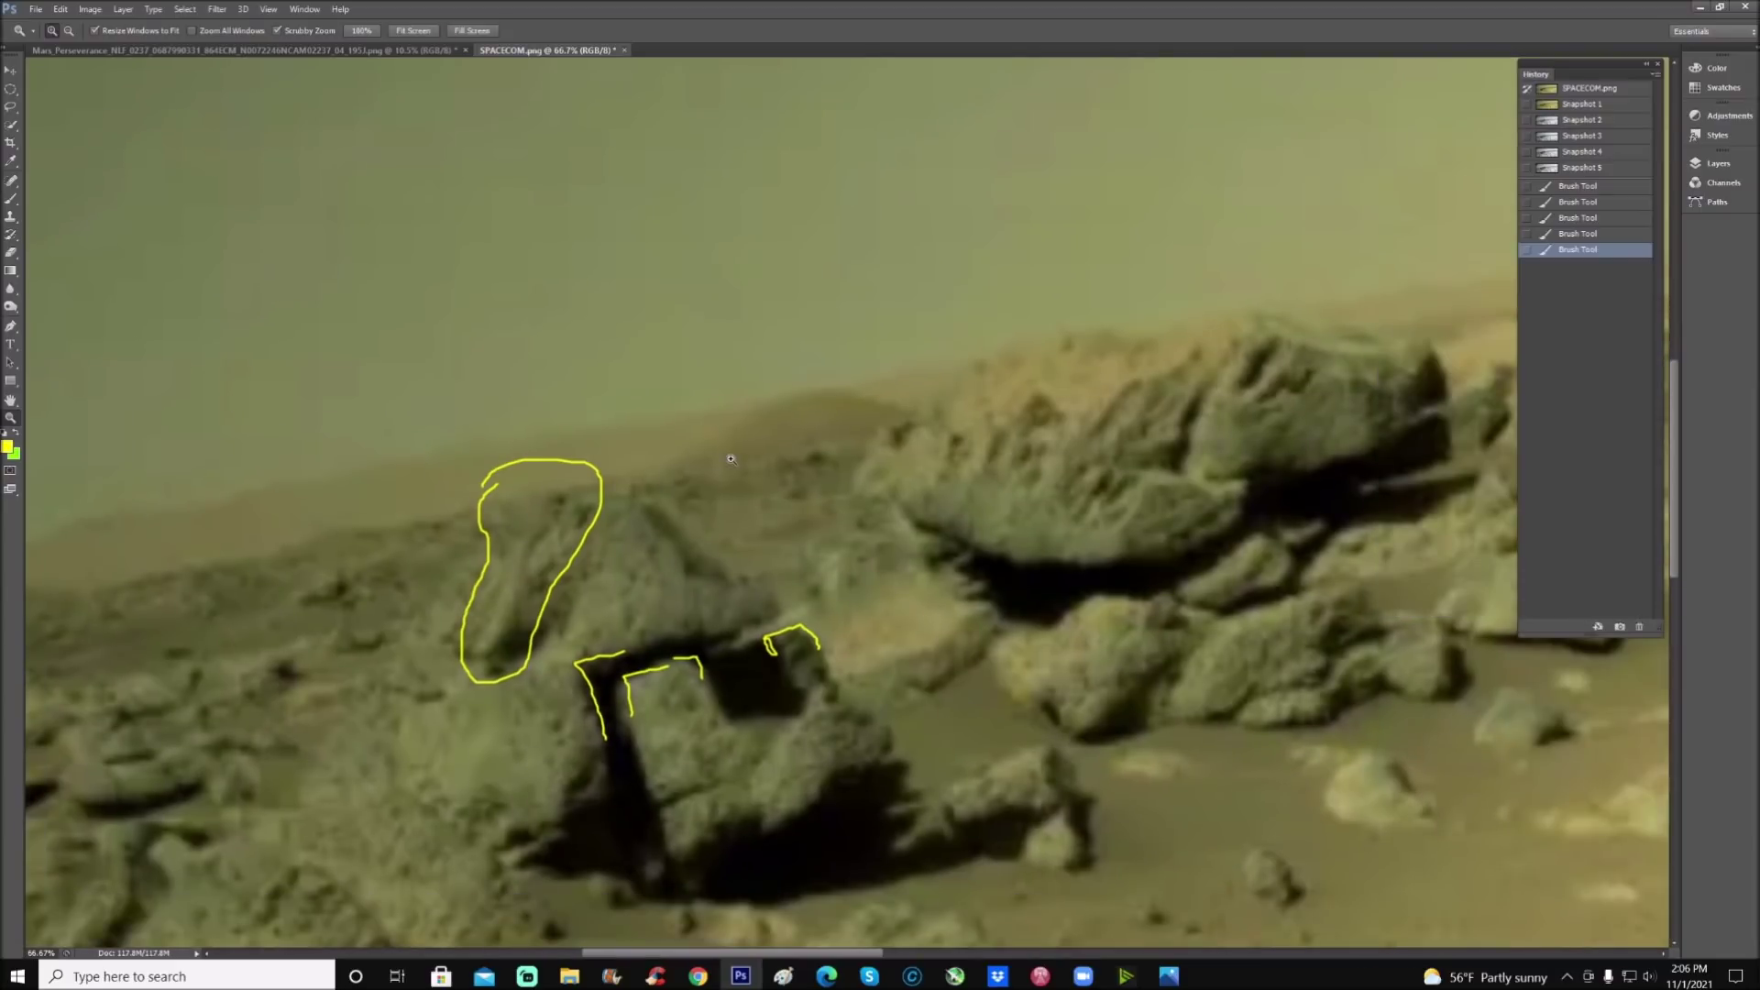
Step: Restore Snapshot 1 to discard the brush marks and apply Auto Color to the image
{"action": "left_click_drag", "start_coordinate": [731, 460], "coordinate": [674, 513]}
{"action": "left_click_drag", "start_coordinate": [732, 953], "coordinate": [796, 958]}
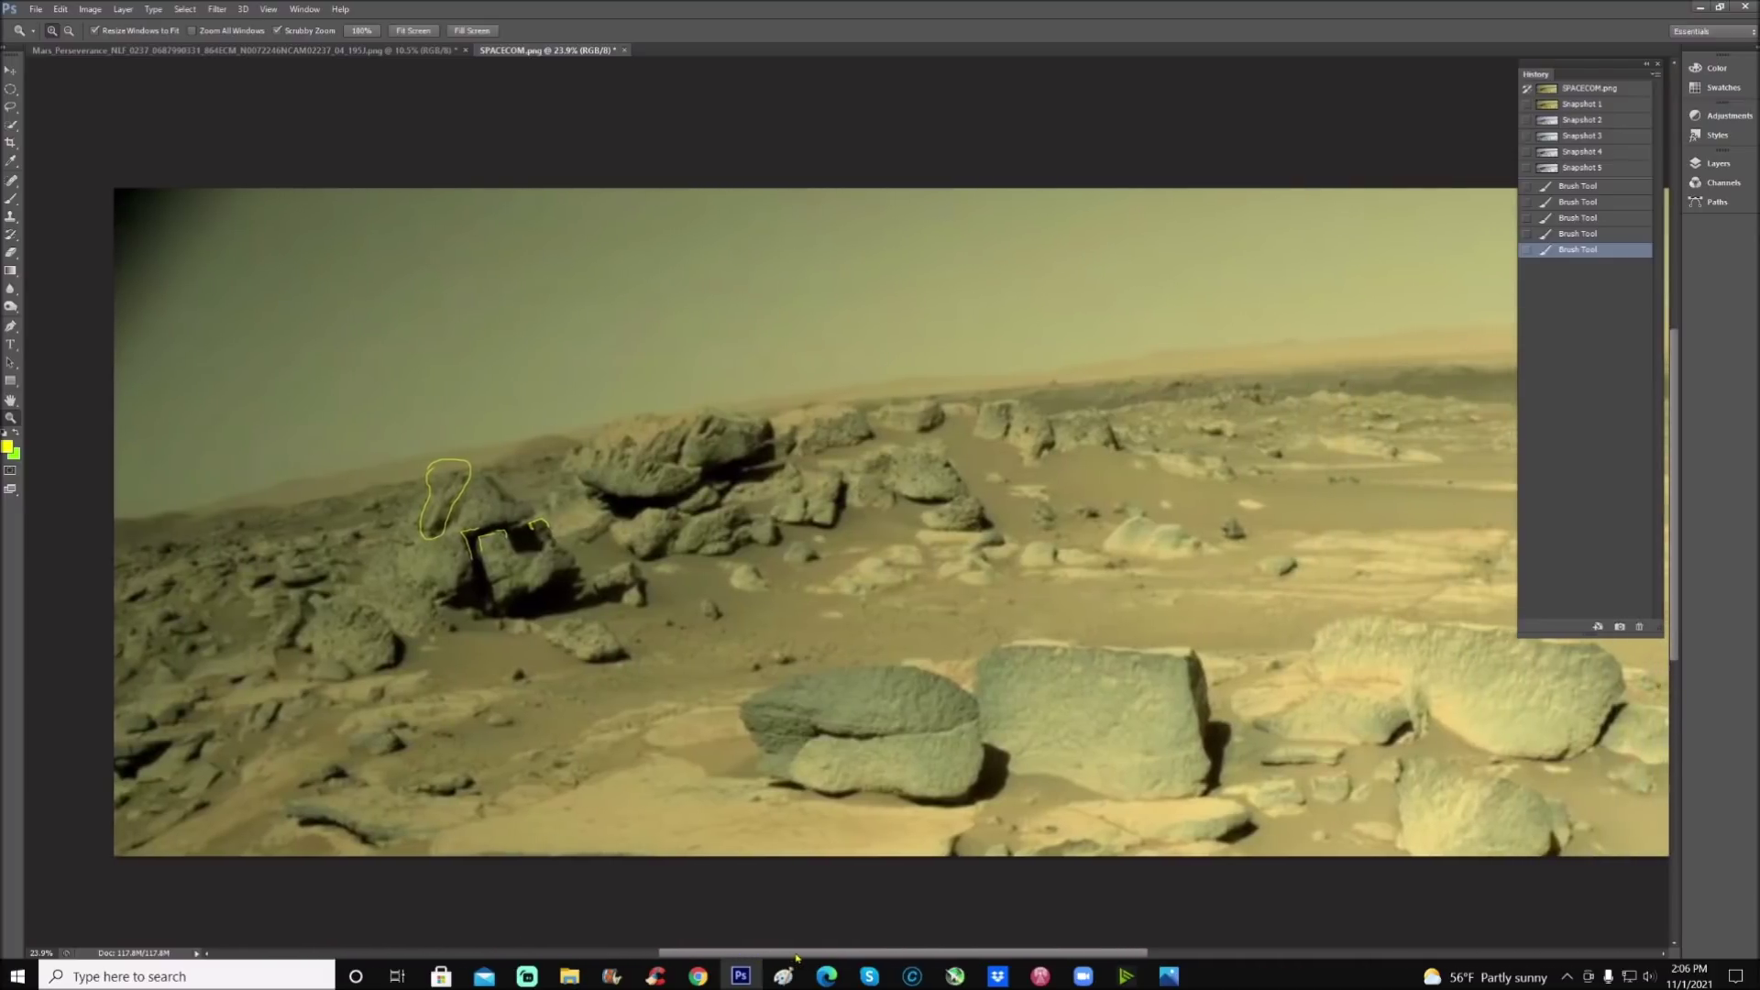
{"action": "left_click", "coordinate": [1614, 109]}
{"action": "left_click", "coordinate": [90, 9]}
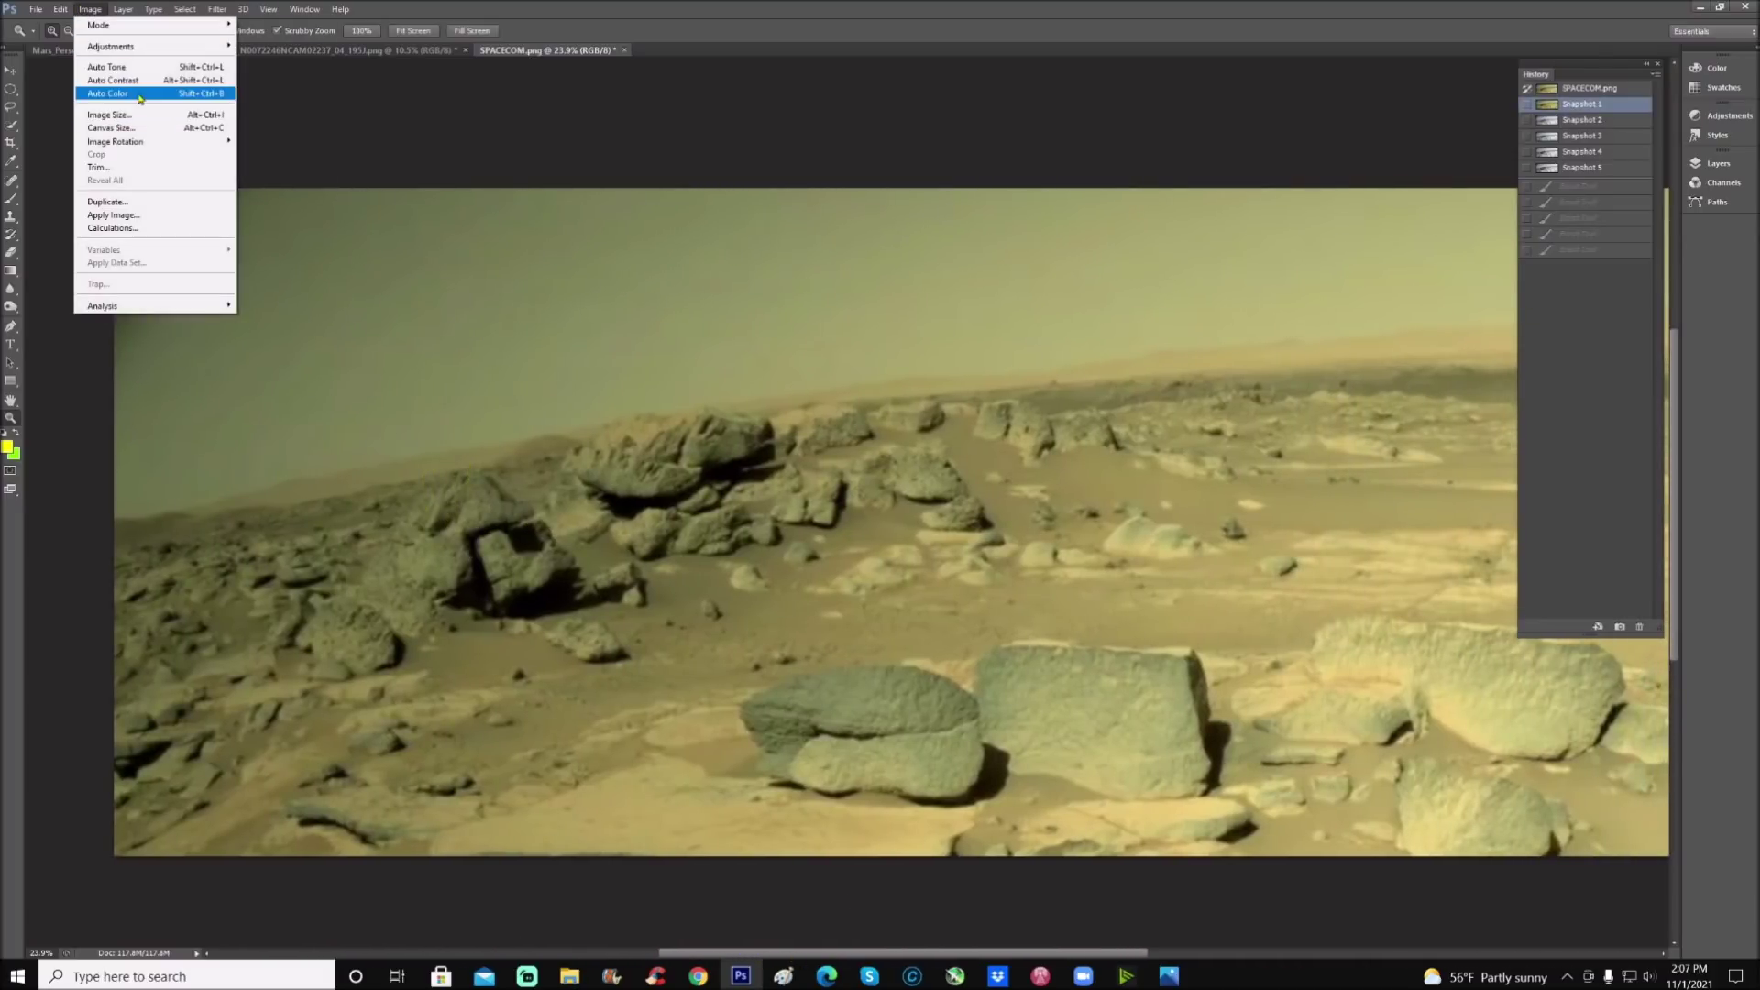
{"action": "left_click", "coordinate": [139, 94]}
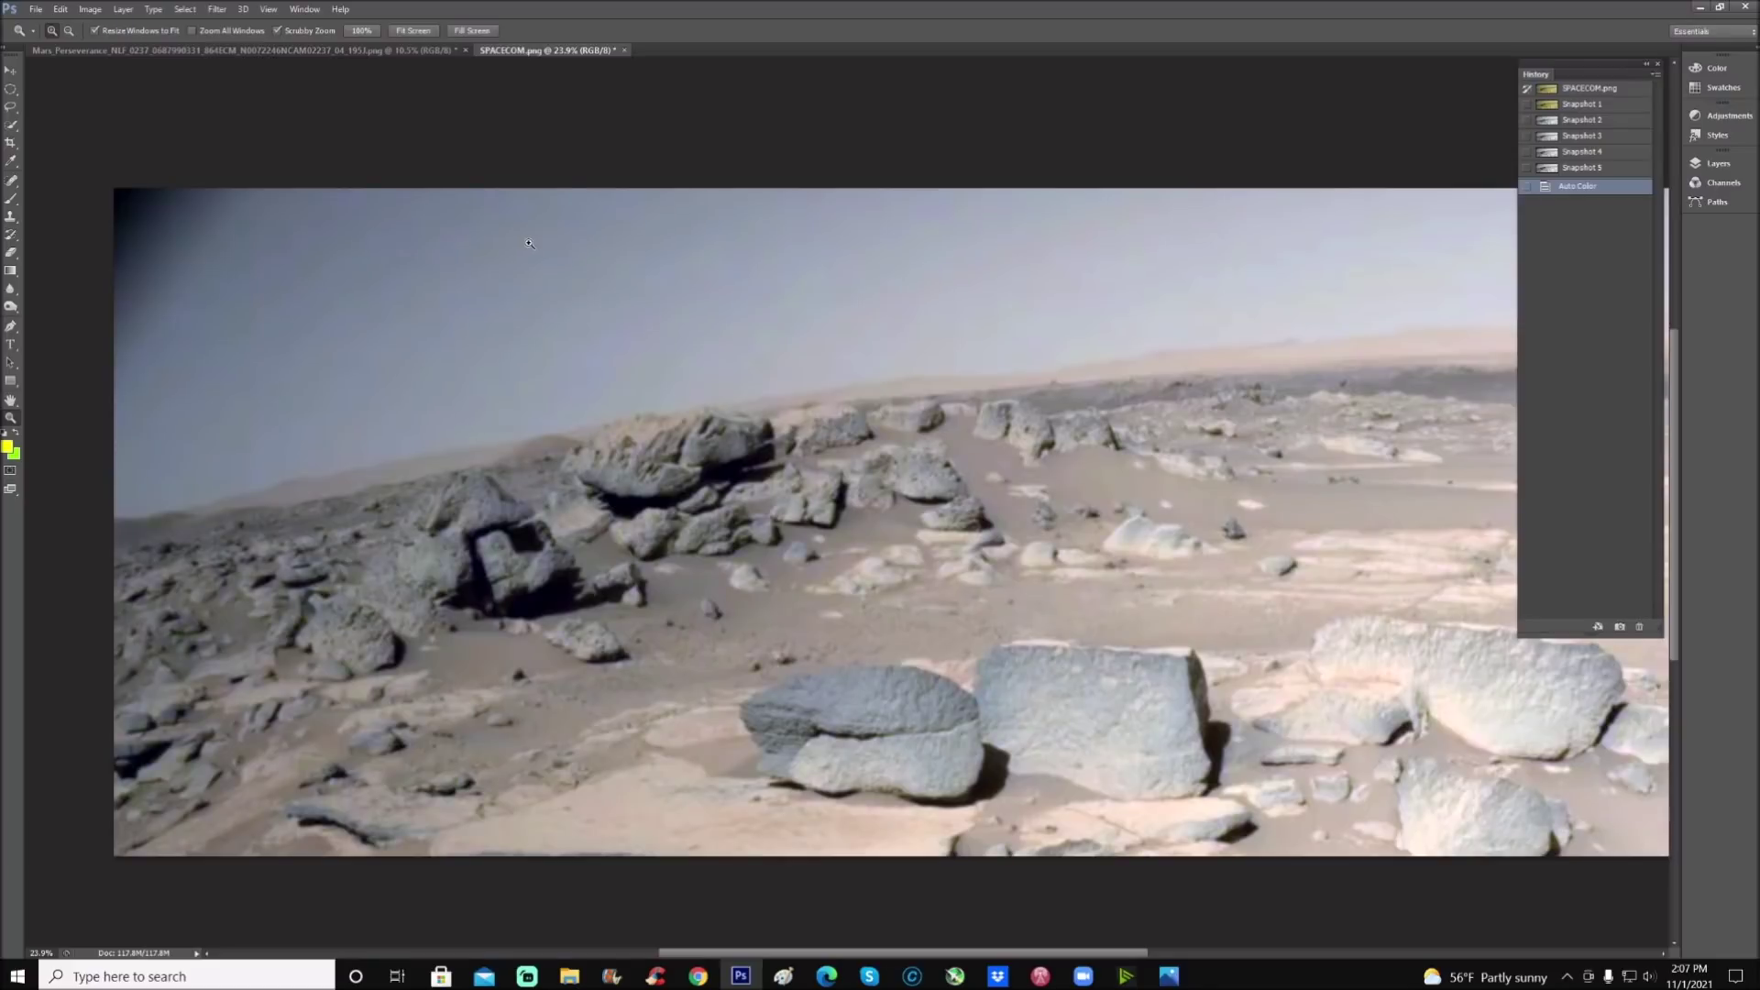
{"action": "left_click_drag", "start_coordinate": [487, 407], "coordinate": [545, 391]}
{"action": "scroll", "coordinate": [547, 391], "scroll_direction": "down", "scroll_amount": 1}
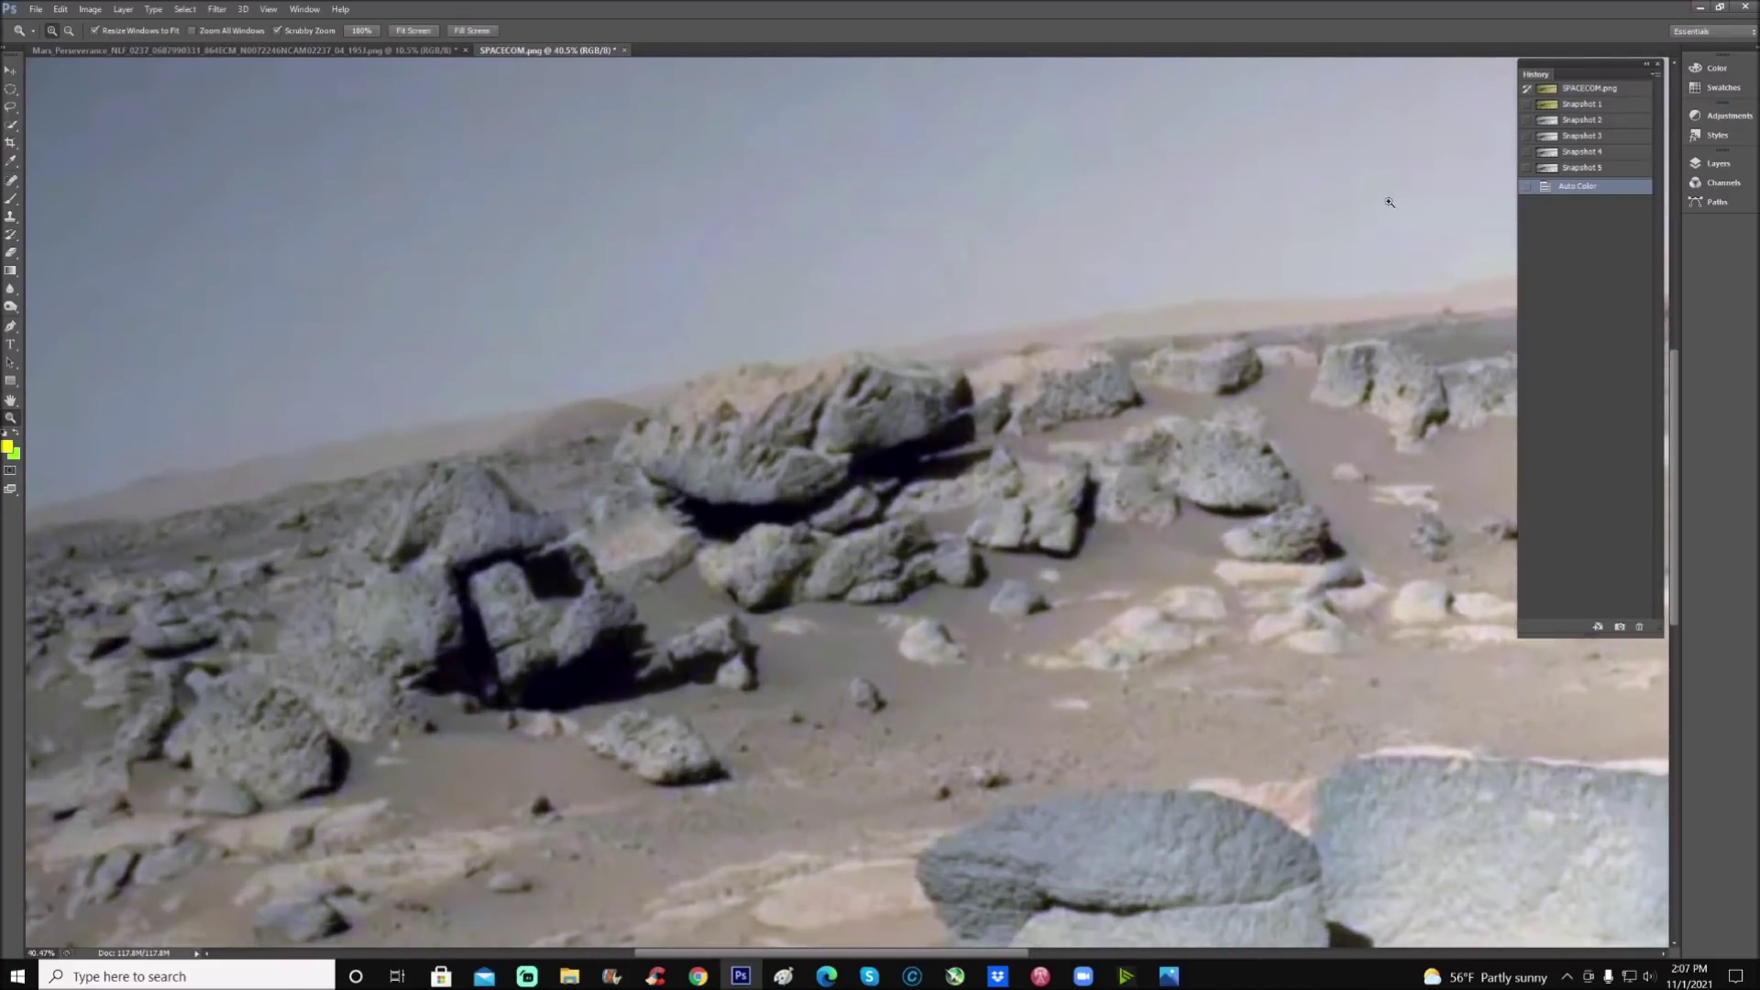
Step: Compare Snapshot 1 with the Auto Color version, and paint a yellow arrow across the dark opening on the colour-corrected image
{"action": "left_click", "coordinate": [1610, 109]}
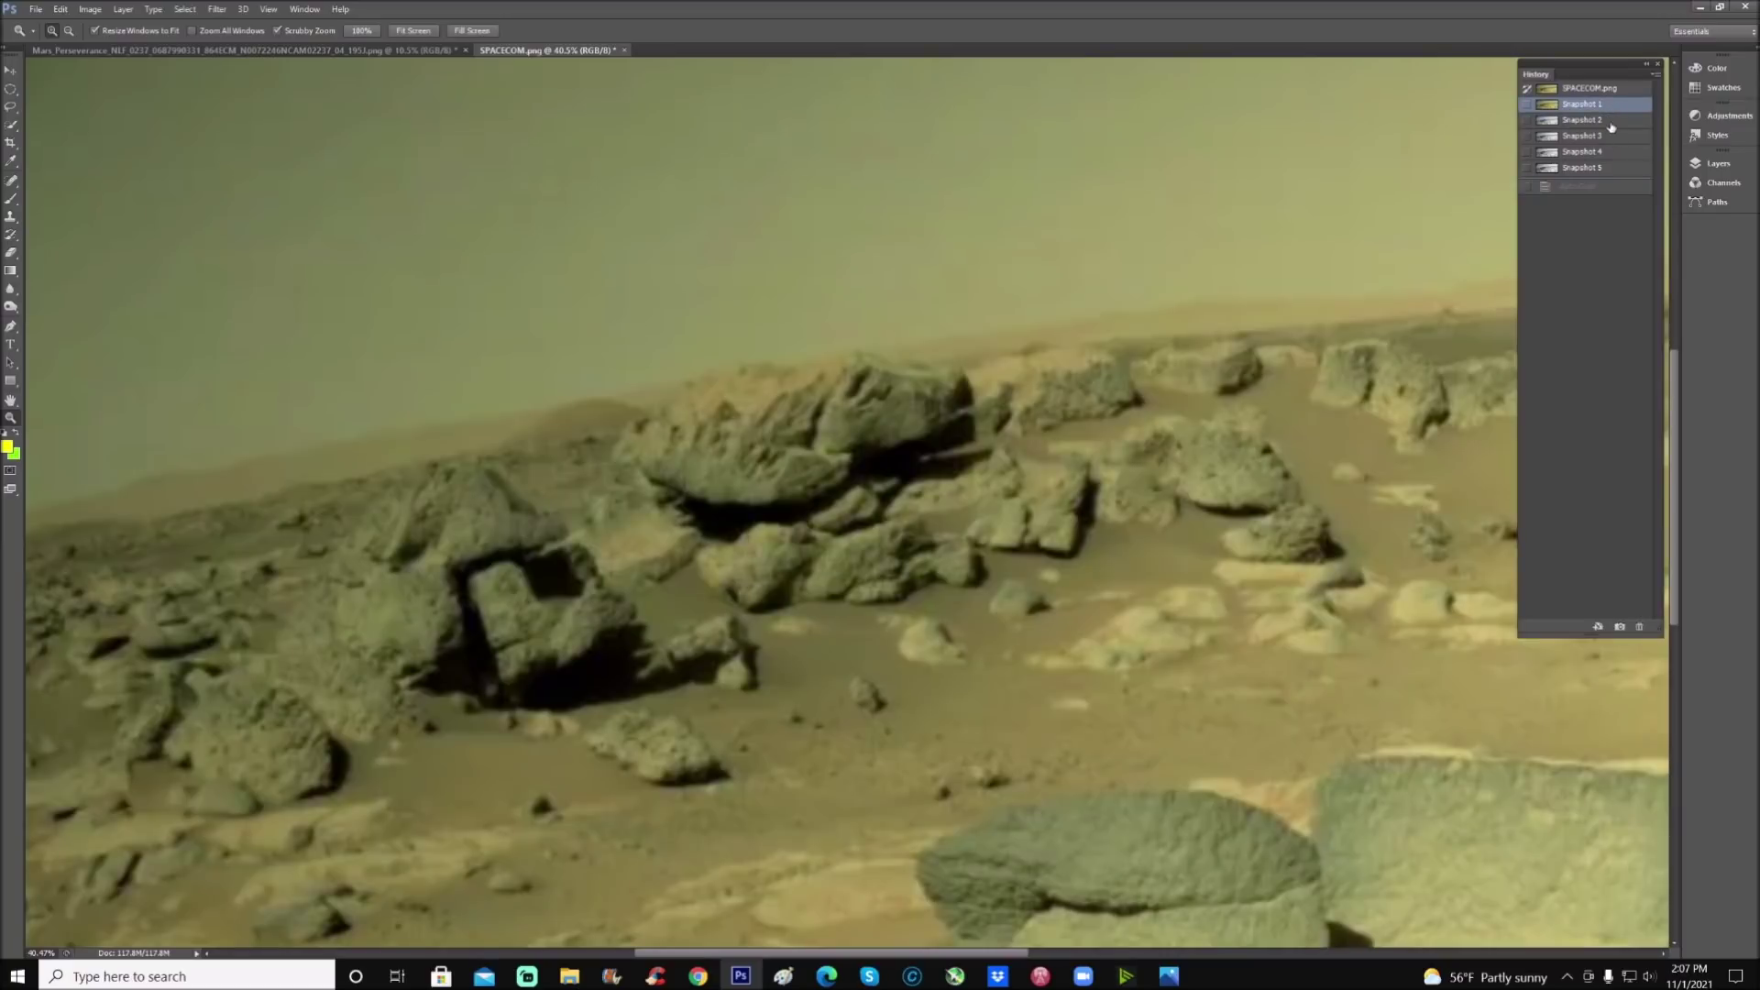
{"action": "left_click", "coordinate": [1599, 188]}
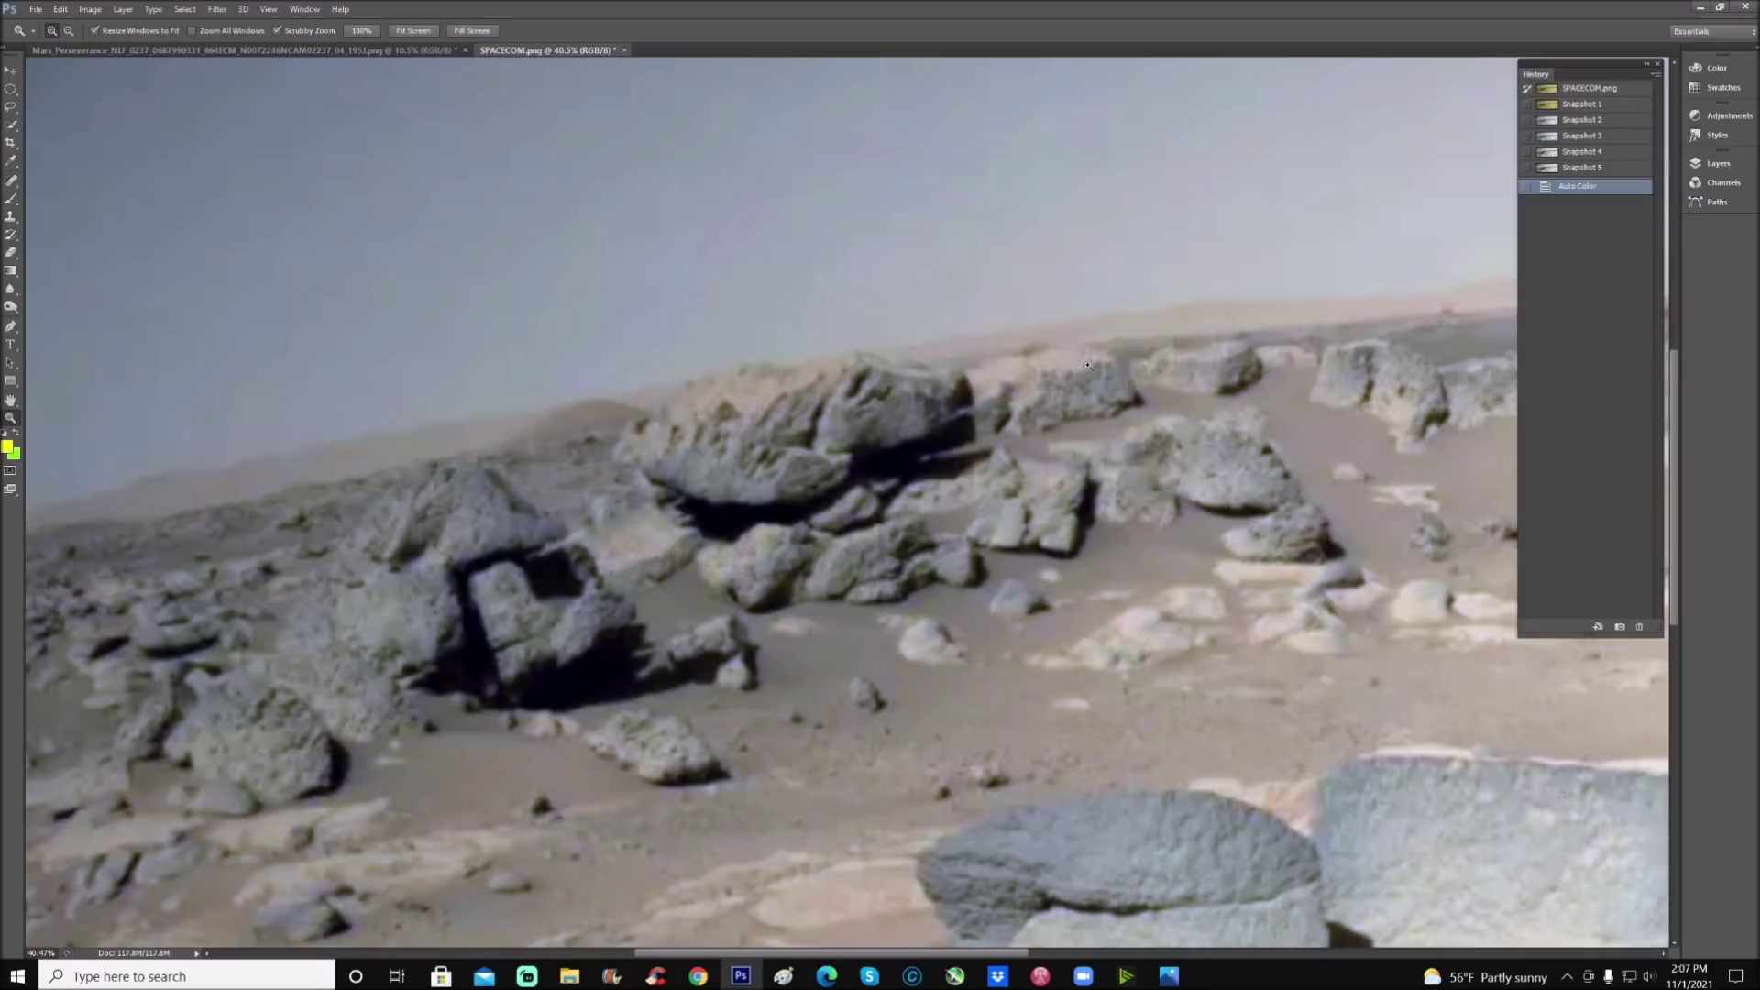
{"action": "scroll", "coordinate": [1082, 376], "scroll_direction": "down", "scroll_amount": 1}
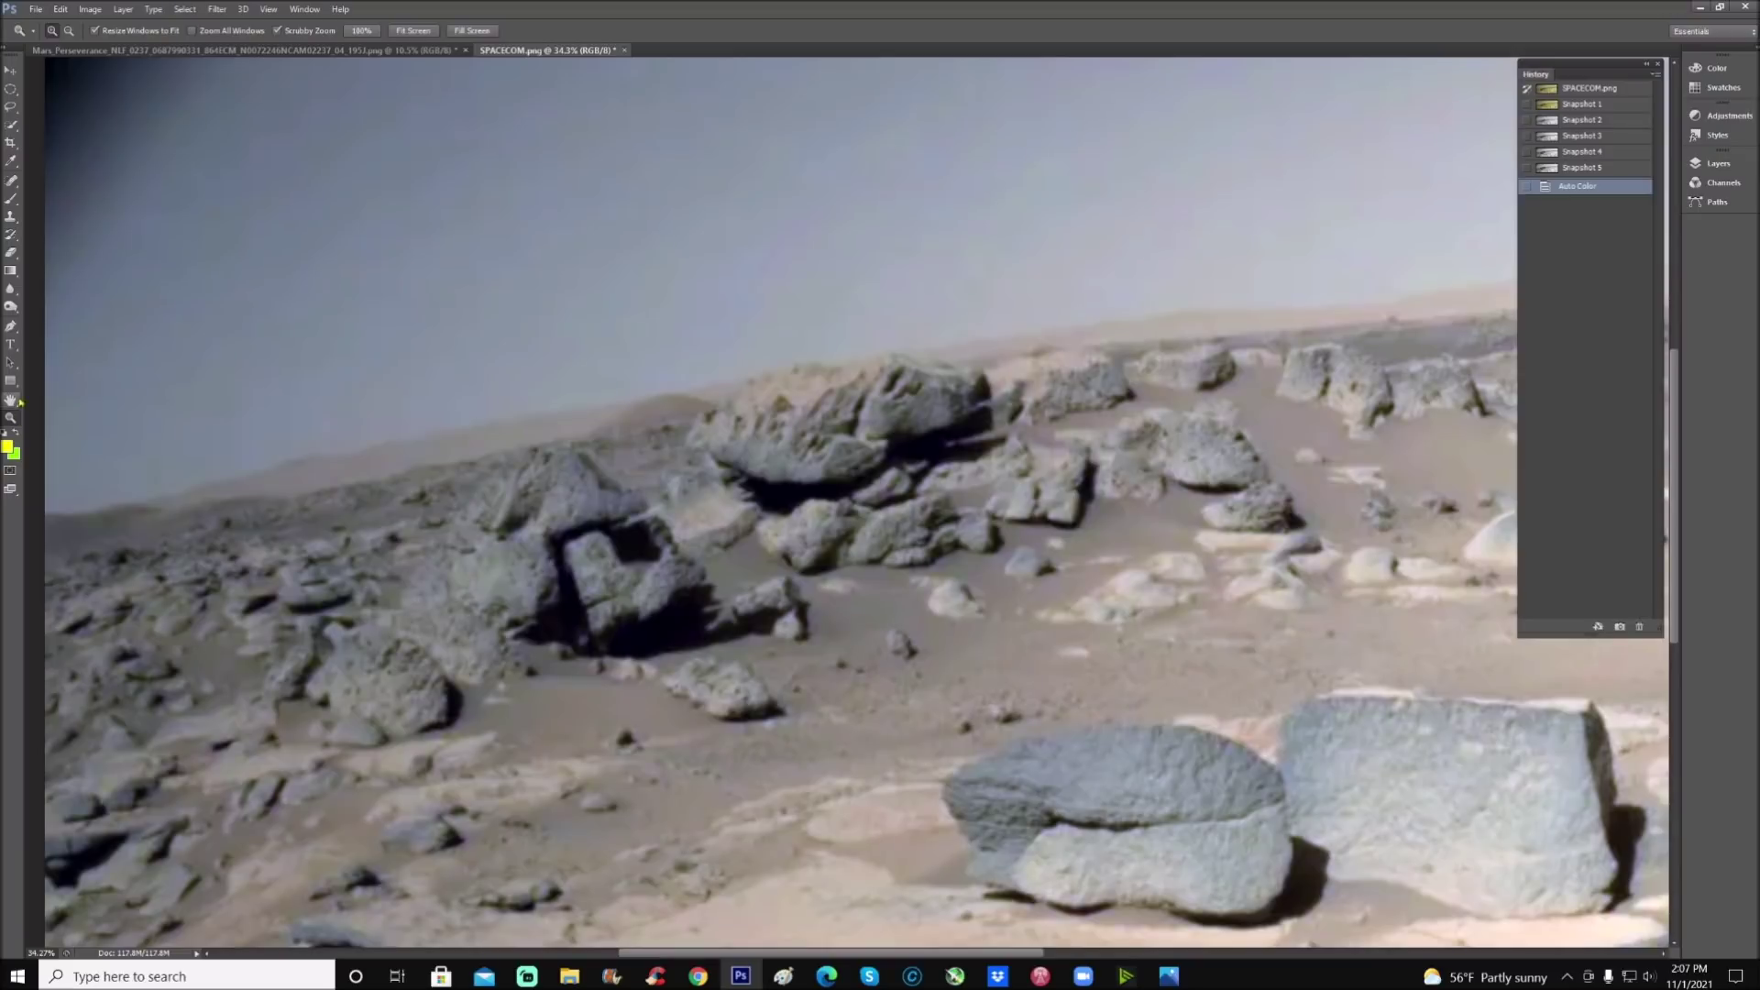
{"action": "left_click", "coordinate": [13, 200]}
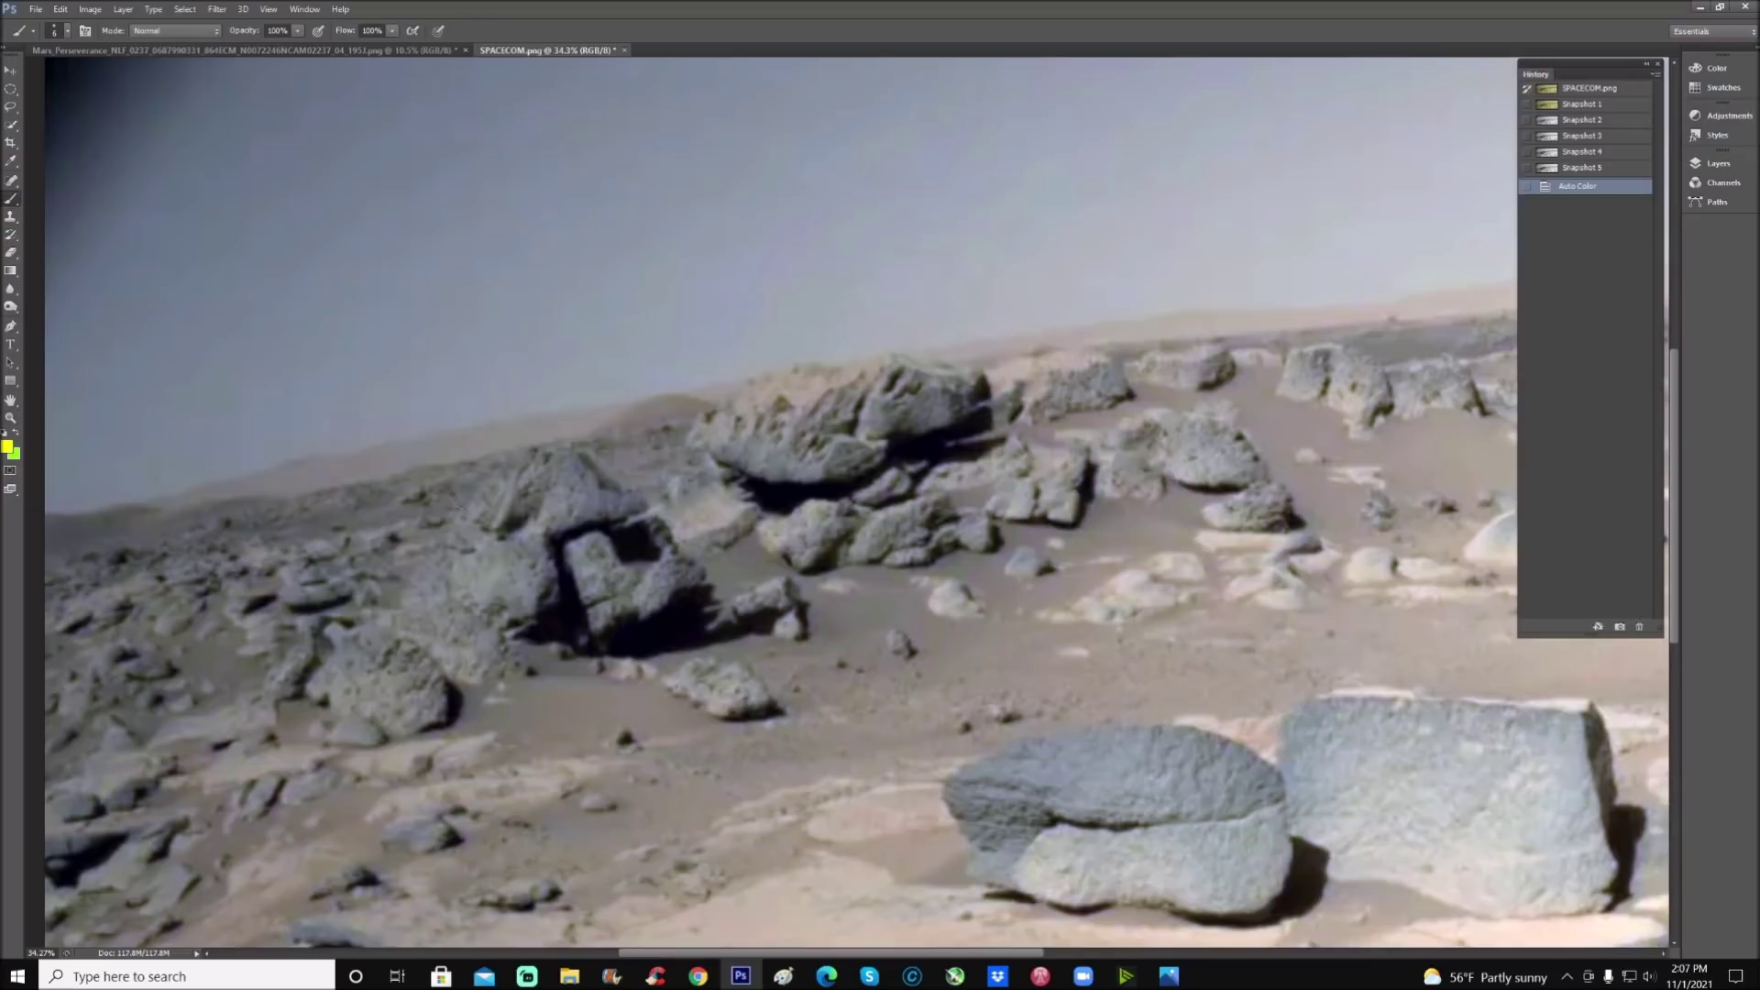
{"action": "mouse_move", "coordinate": [501, 560]}
{"action": "left_mouse_down"}
{"action": "mouse_move", "coordinate": [565, 533]}
{"action": "mouse_move", "coordinate": [585, 548]}
{"action": "mouse_move", "coordinate": [561, 557]}
{"action": "left_mouse_up"}
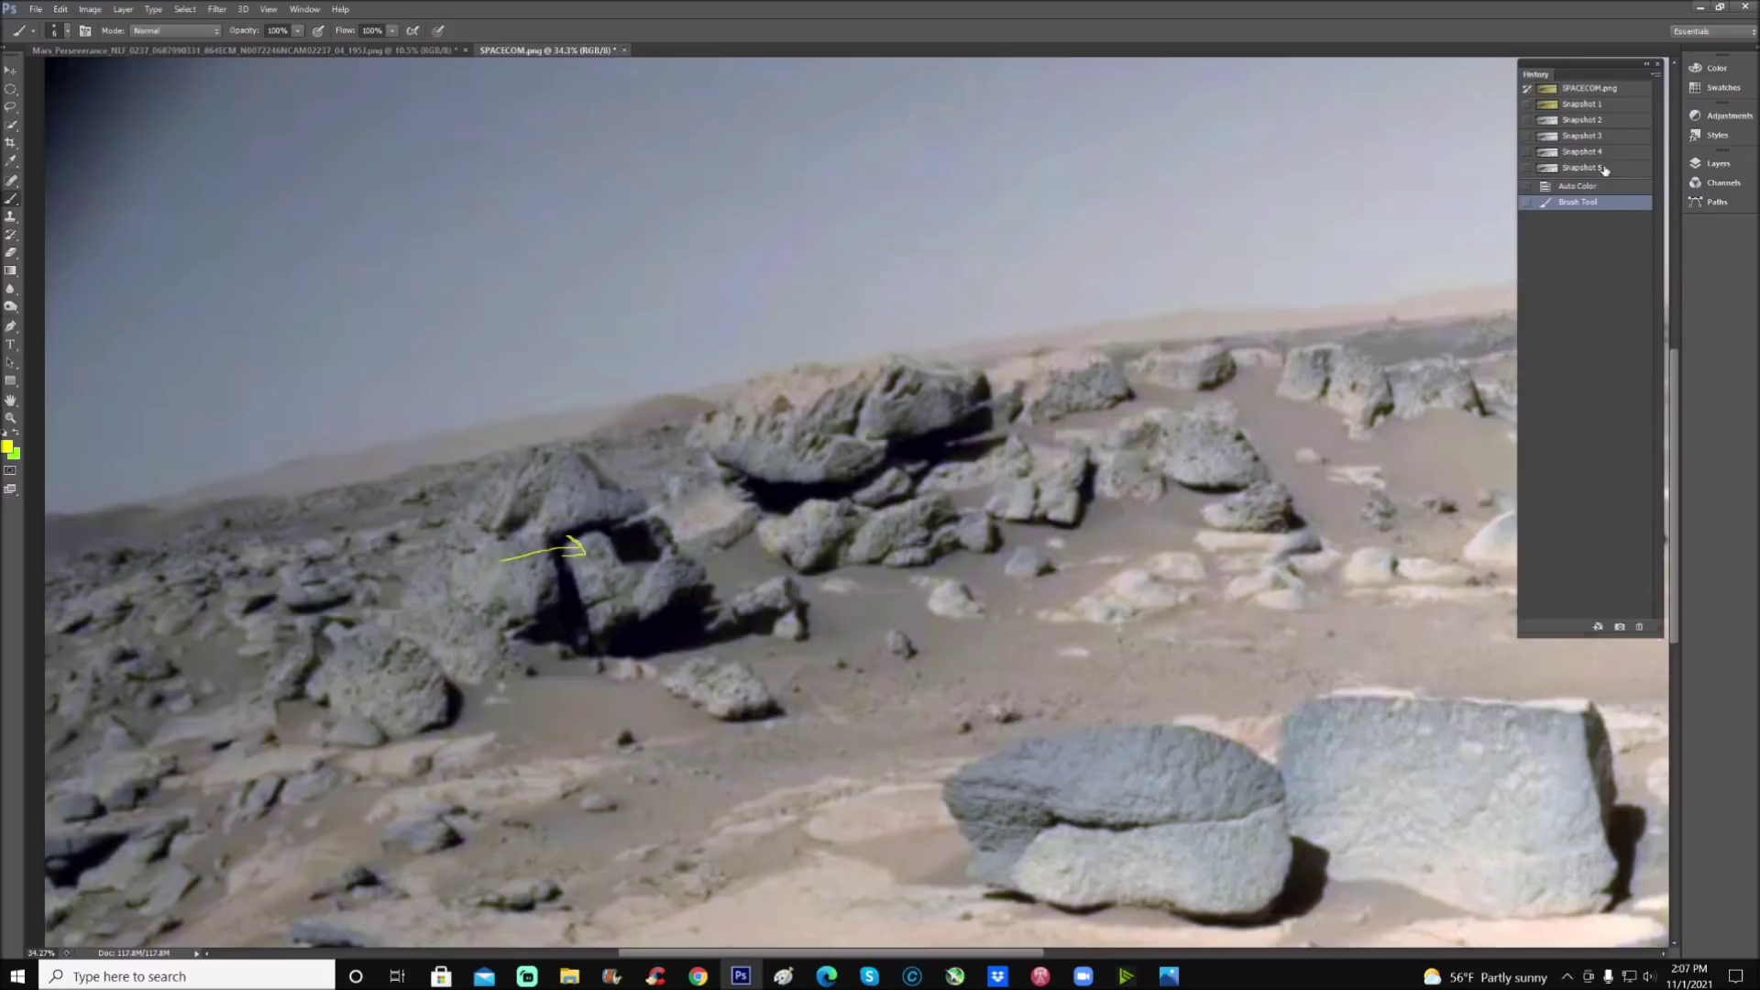
Step: Restore Snapshot 5 and paint a yellow arrow pointing down at the top of the large ridge rock
{"action": "left_click", "coordinate": [1604, 170]}
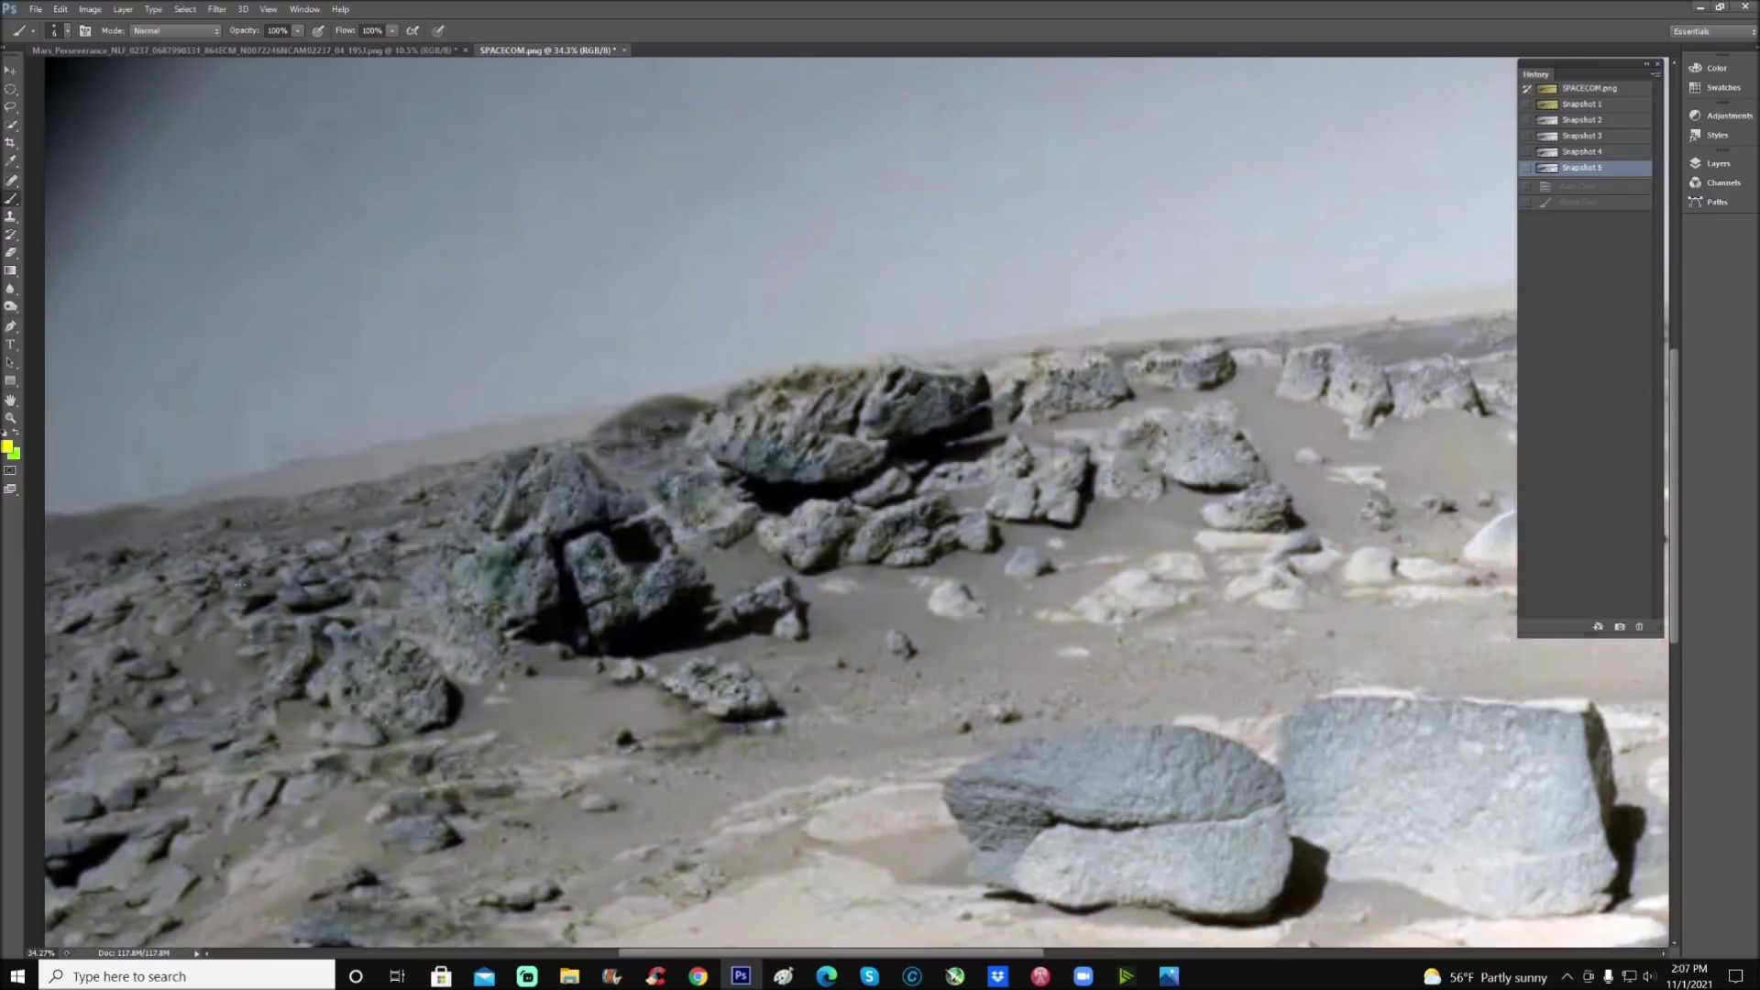
{"action": "key", "text": "z"}
{"action": "left_click", "coordinate": [510, 511]}
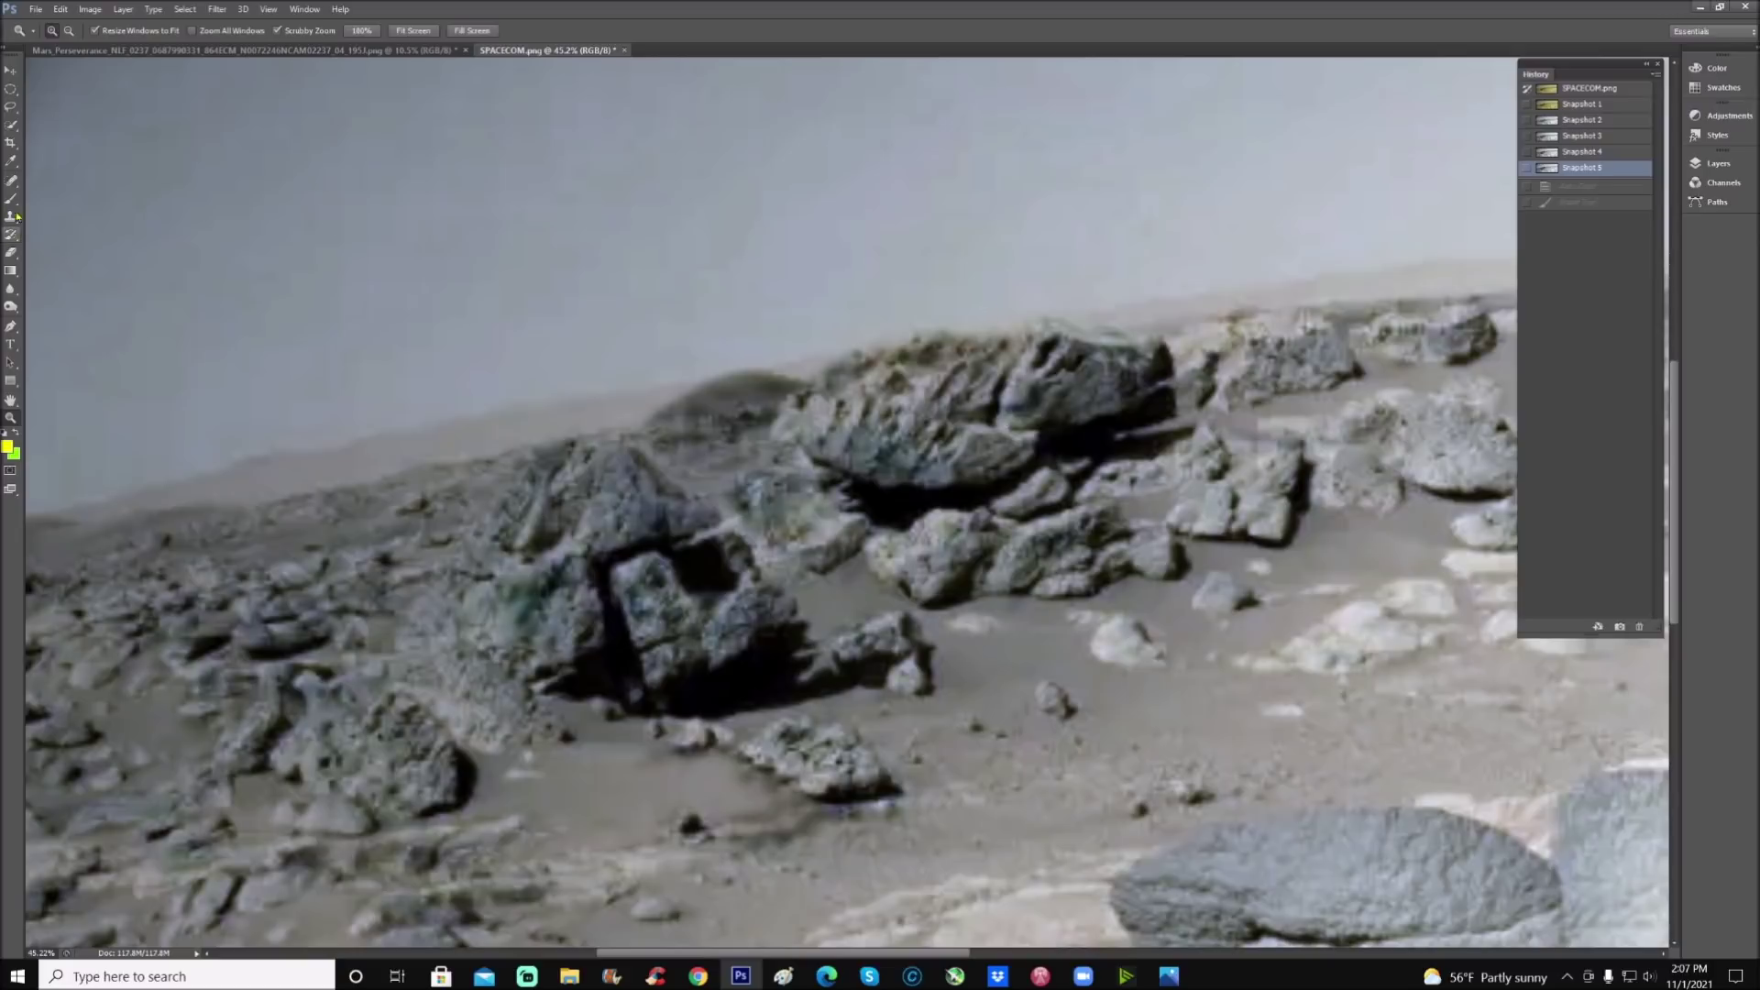
{"action": "key", "text": "b"}
{"action": "mouse_move", "coordinate": [948, 207]}
{"action": "left_mouse_down"}
{"action": "mouse_move", "coordinate": [954, 325]}
{"action": "mouse_move", "coordinate": [937, 291]}
{"action": "mouse_move", "coordinate": [981, 295]}
{"action": "left_mouse_up"}
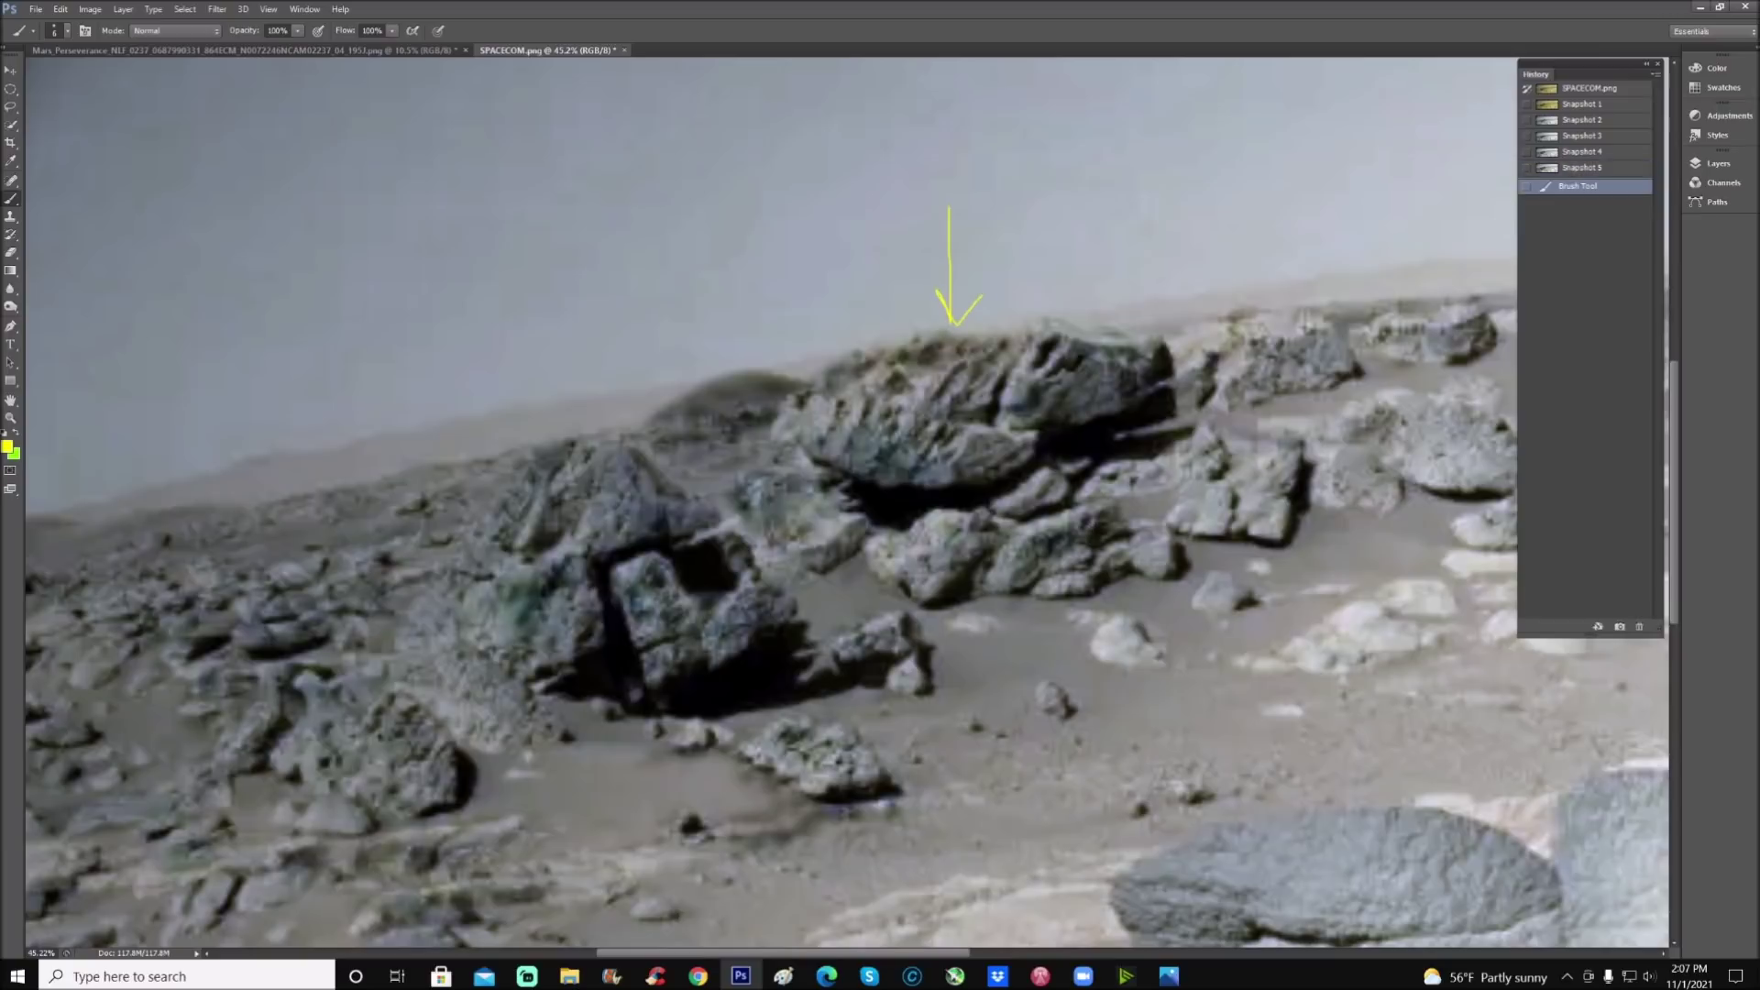
Step: Circle the small rocks and dark patch below the rock cluster, and mark the same area on Snapshot 1
{"action": "mouse_move", "coordinate": [749, 784]}
{"action": "left_mouse_down"}
{"action": "mouse_move", "coordinate": [653, 830]}
{"action": "mouse_move", "coordinate": [802, 850]}
{"action": "mouse_move", "coordinate": [896, 763]}
{"action": "mouse_move", "coordinate": [744, 781]}
{"action": "left_mouse_up"}
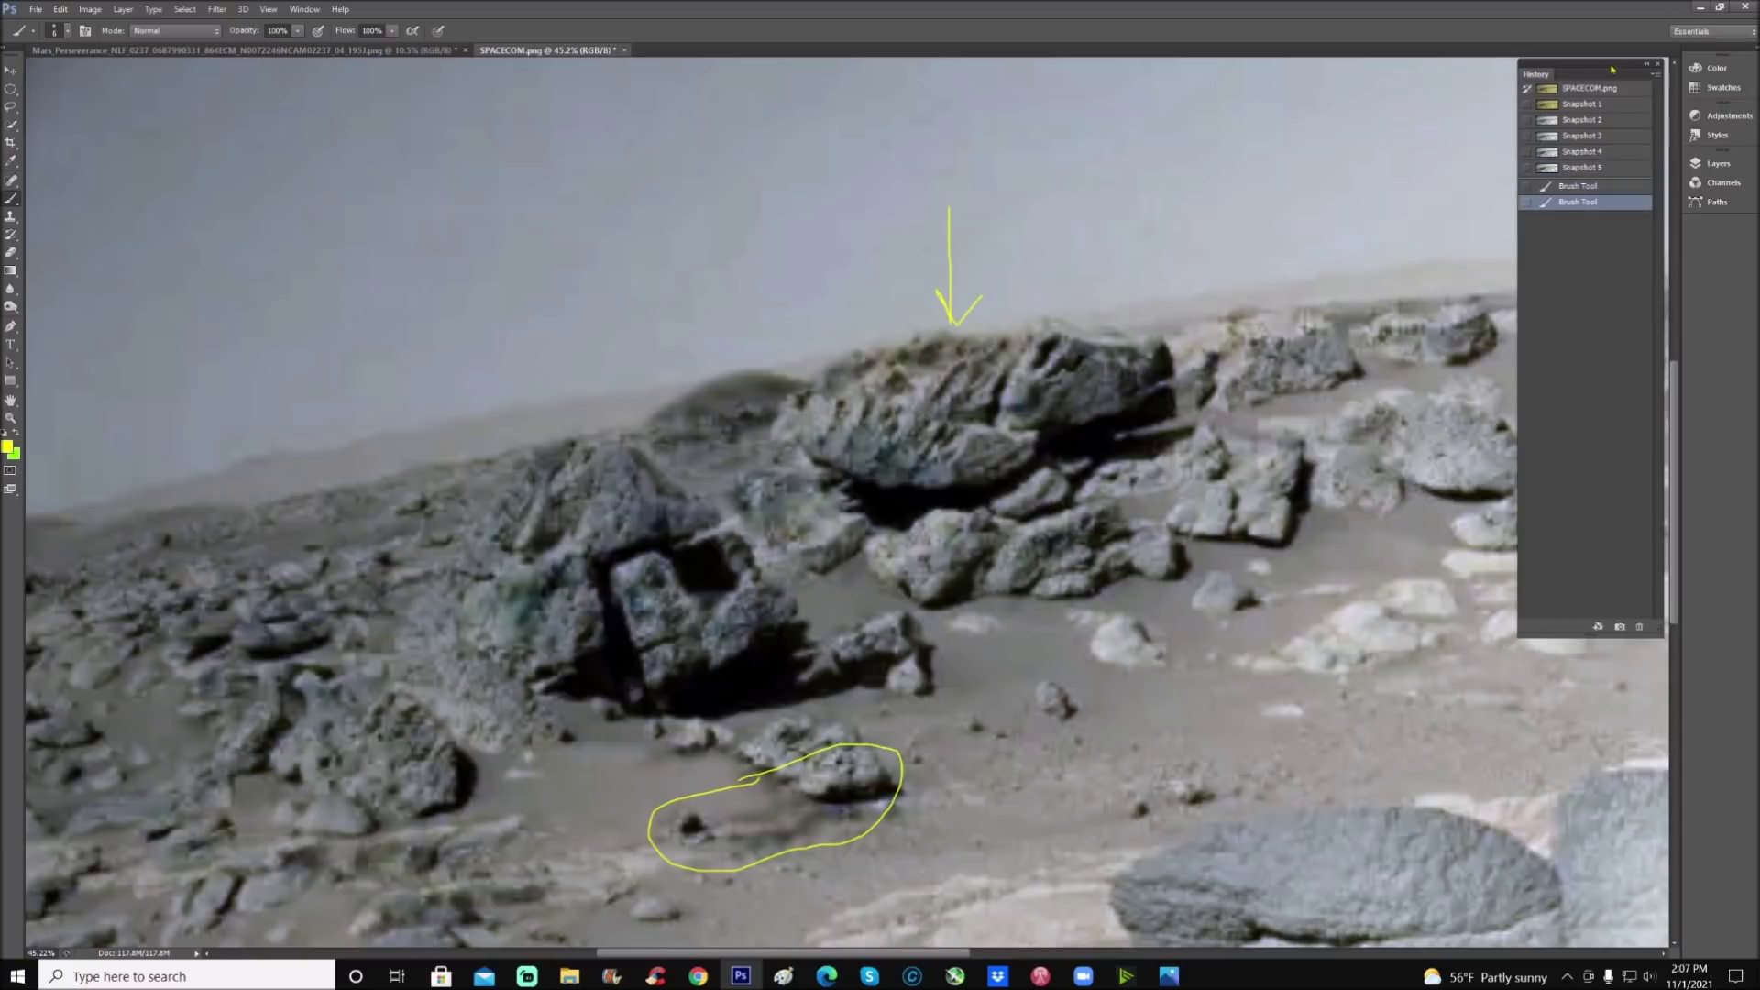
{"action": "left_click", "coordinate": [1583, 104]}
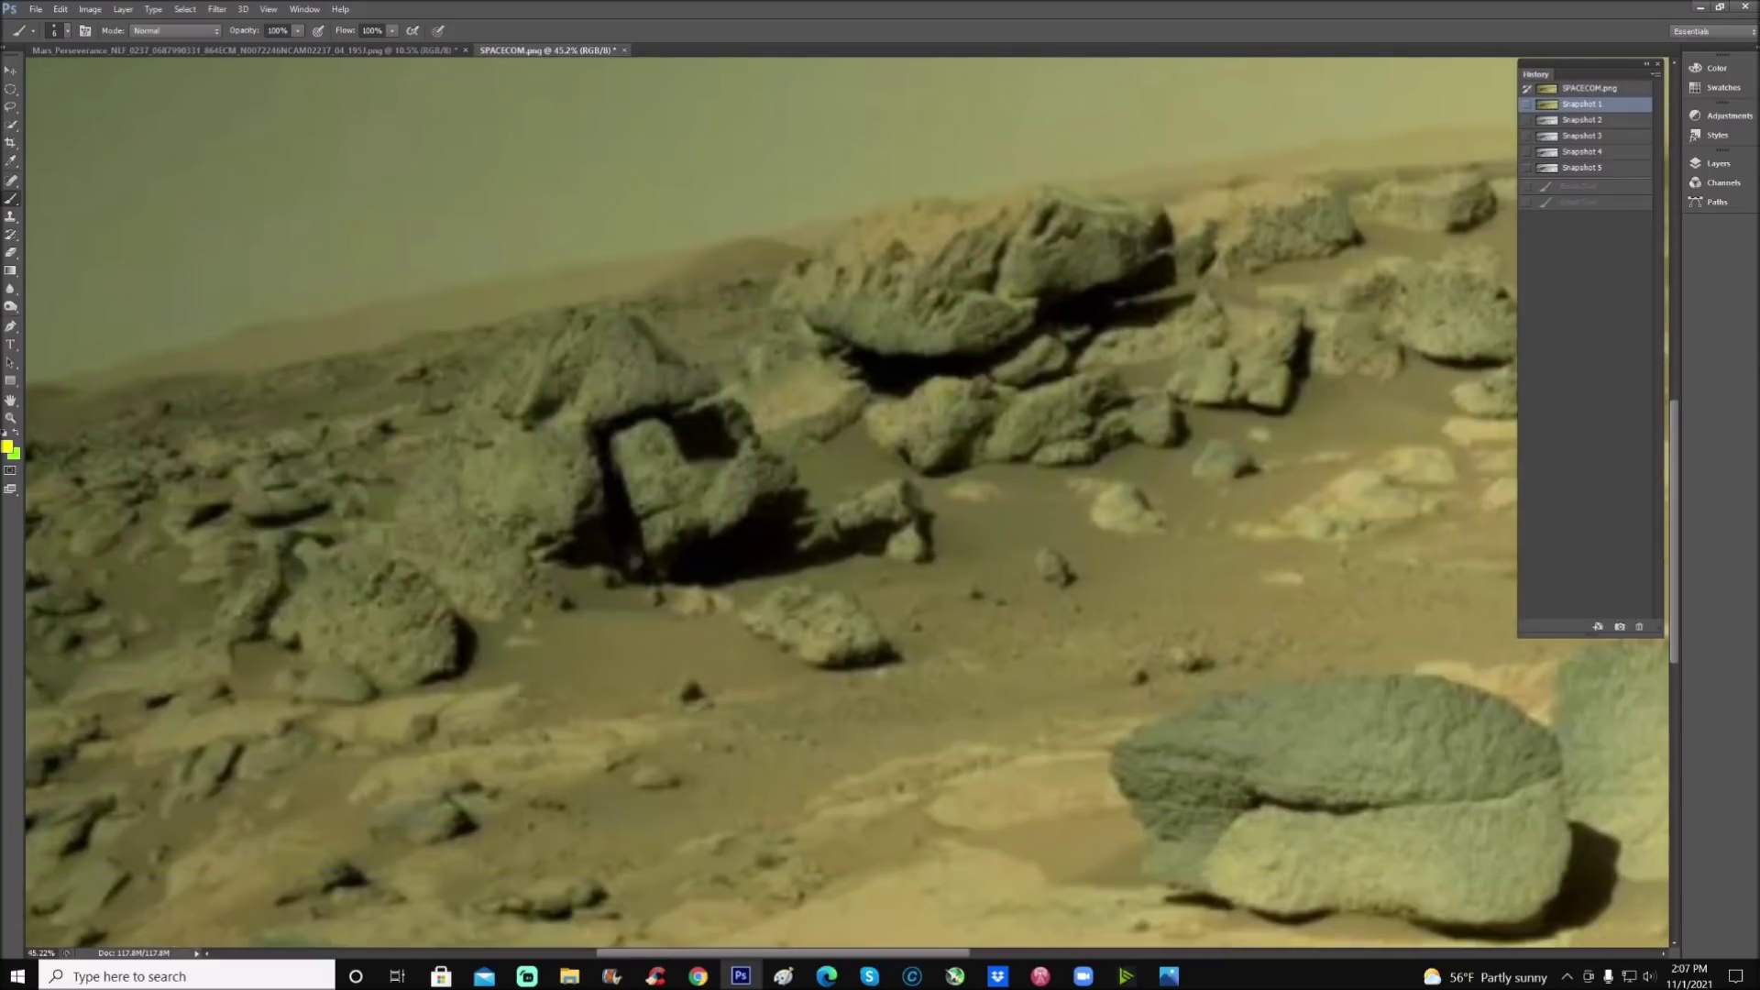
{"action": "mouse_move", "coordinate": [742, 657]}
{"action": "left_mouse_down"}
{"action": "mouse_move", "coordinate": [661, 677]}
{"action": "mouse_move", "coordinate": [758, 710]}
{"action": "mouse_move", "coordinate": [933, 653]}
{"action": "mouse_move", "coordinate": [779, 624]}
{"action": "left_mouse_up"}
Step: Restore Snapshot 2 and mark the rock cluster around the dark opening with two yellow circles and an arrow
{"action": "left_click", "coordinate": [1581, 119]}
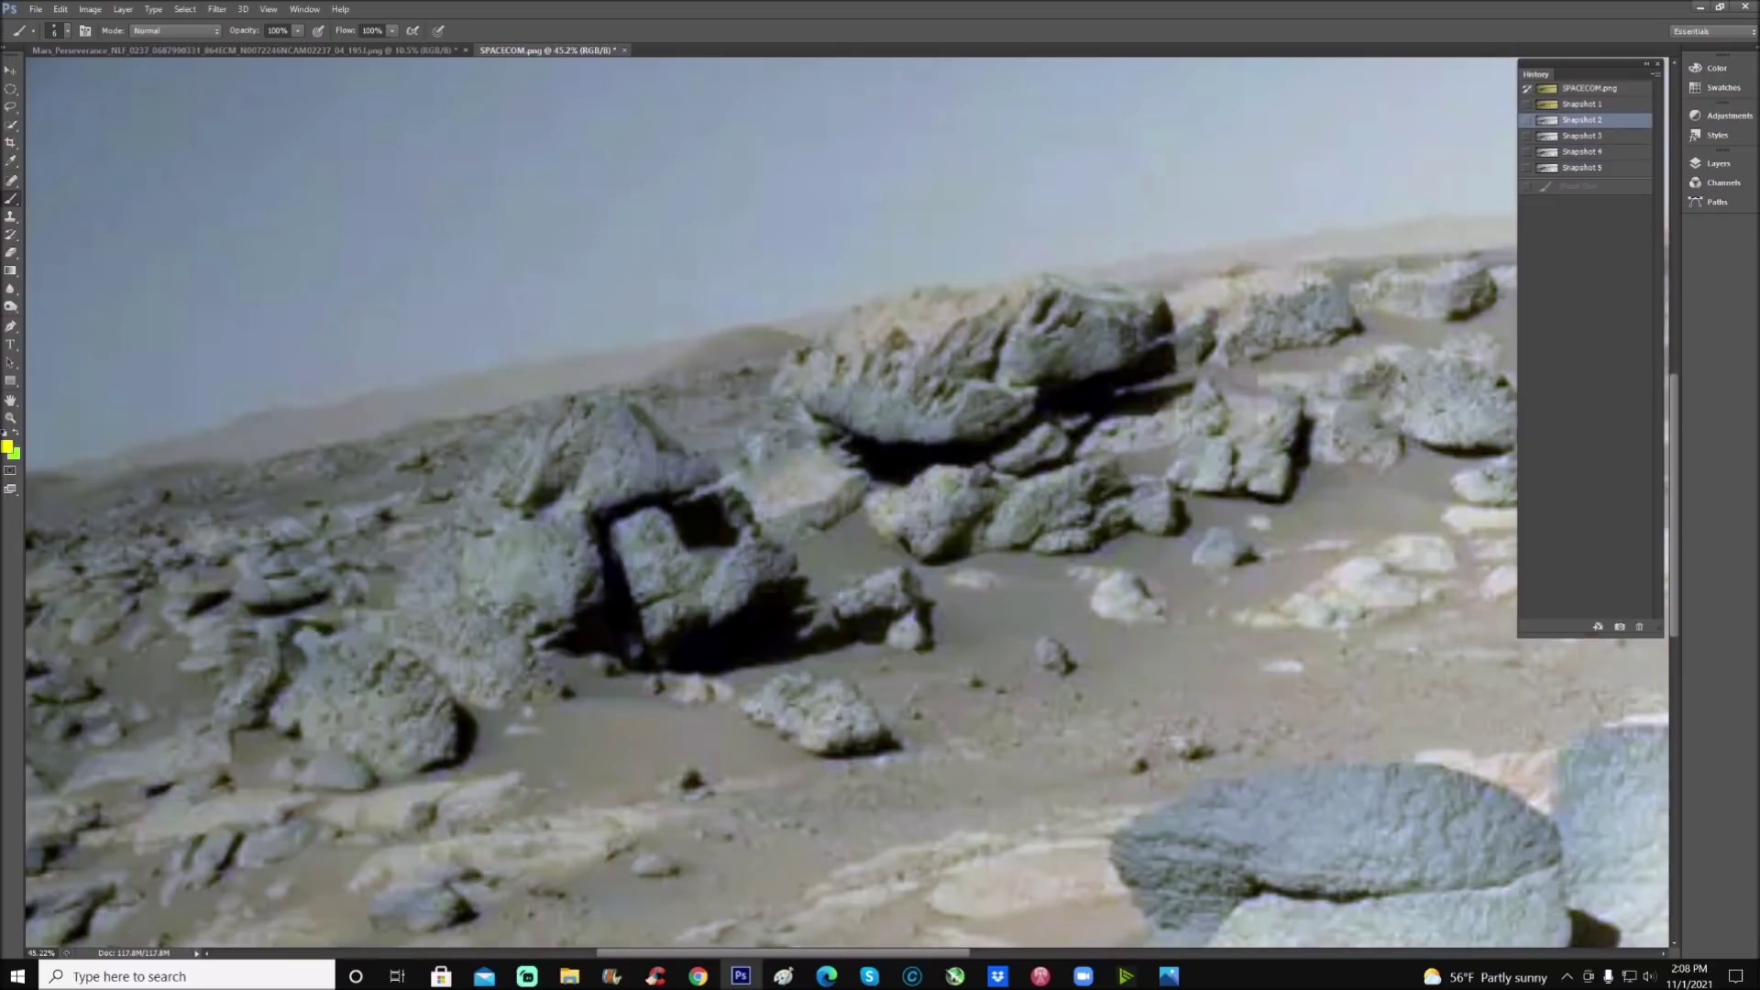
{"action": "left_click_drag", "start_coordinate": [697, 396], "coordinate": [620, 398]}
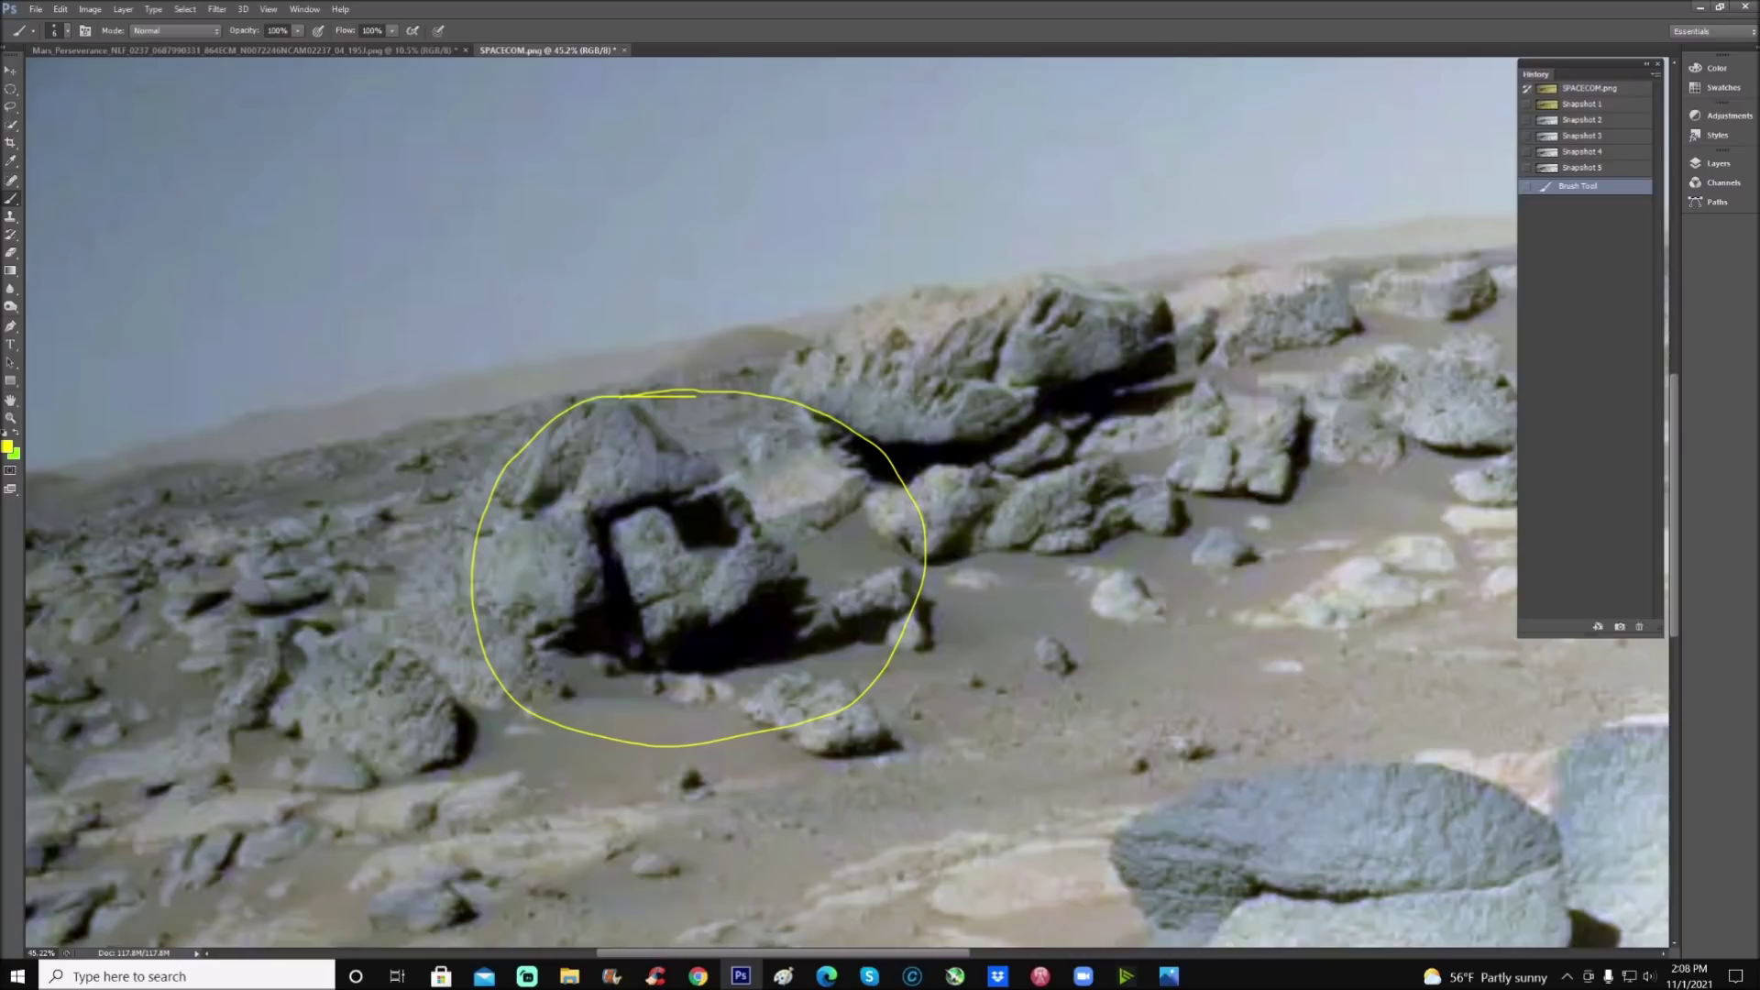
{"action": "left_click", "coordinate": [734, 276], "text": "shift"}
{"action": "mouse_move", "coordinate": [648, 415]}
{"action": "left_mouse_down"}
{"action": "mouse_move", "coordinate": [656, 389]}
{"action": "mouse_move", "coordinate": [645, 415]}
{"action": "mouse_move", "coordinate": [706, 392]}
{"action": "left_mouse_up"}
{"action": "left_click_drag", "start_coordinate": [601, 467], "coordinate": [533, 514]}
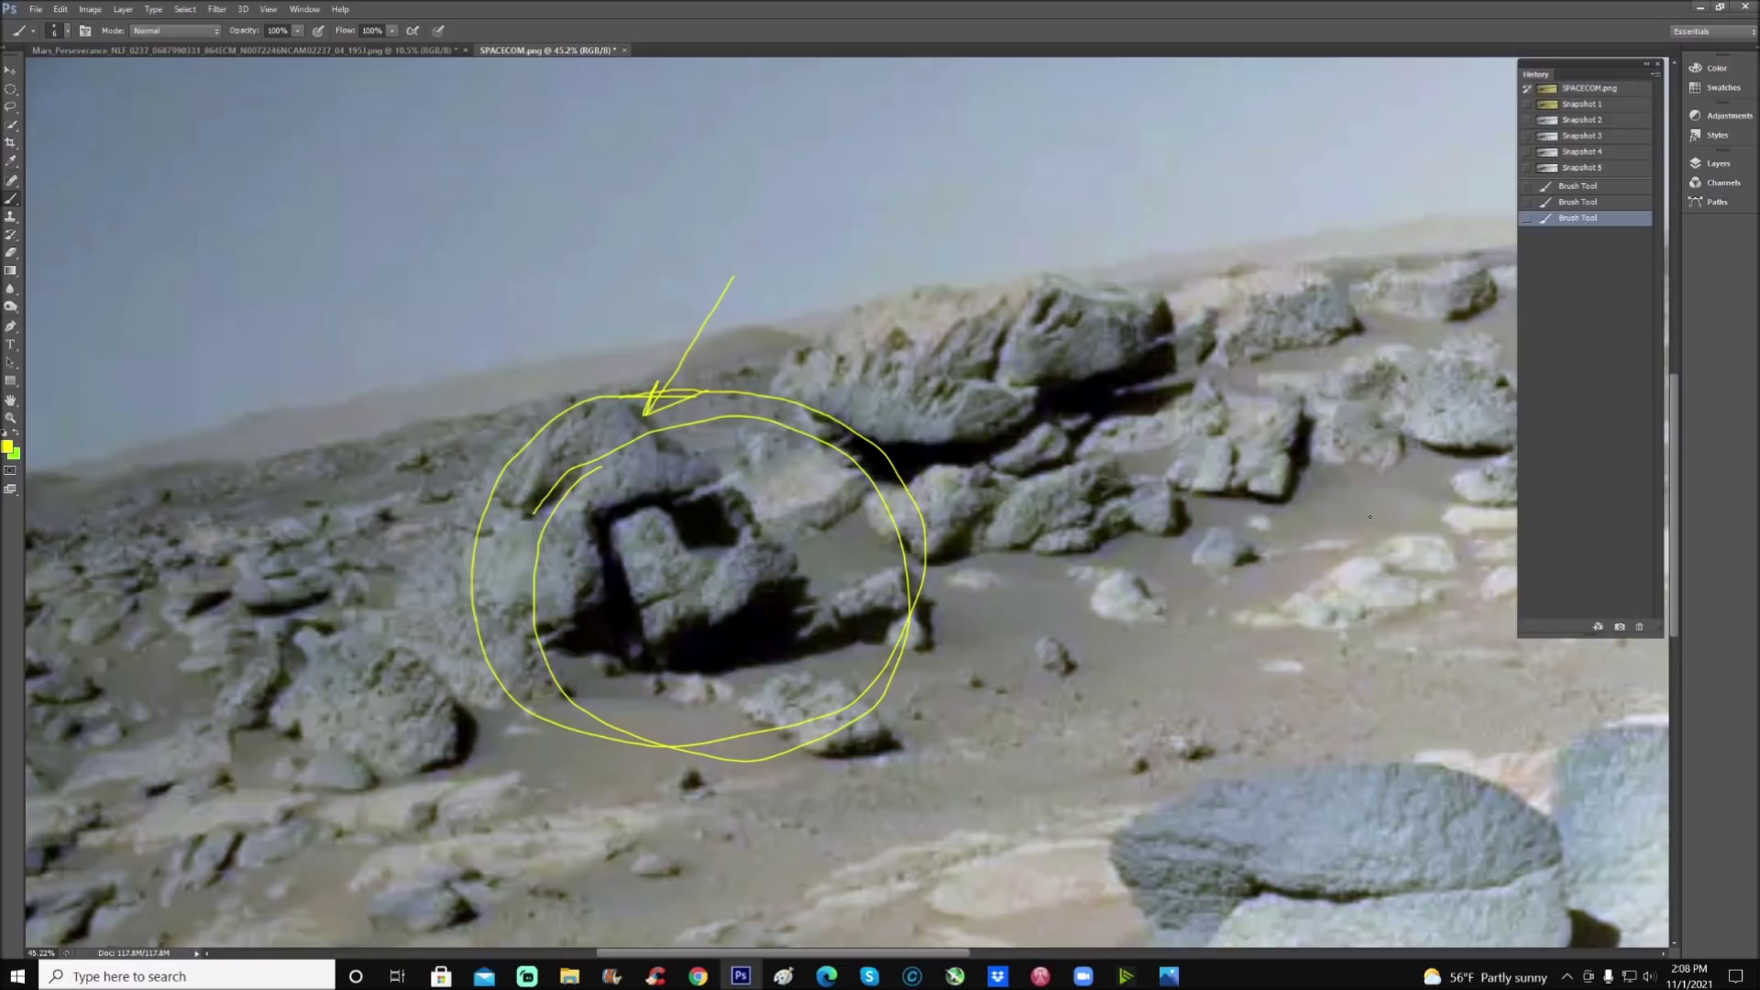
Step: Restore Snapshot 1, paint an arrow to the gap beside the dark opening's rock, and outline the rock forms on either side
{"action": "left_click", "coordinate": [1616, 105]}
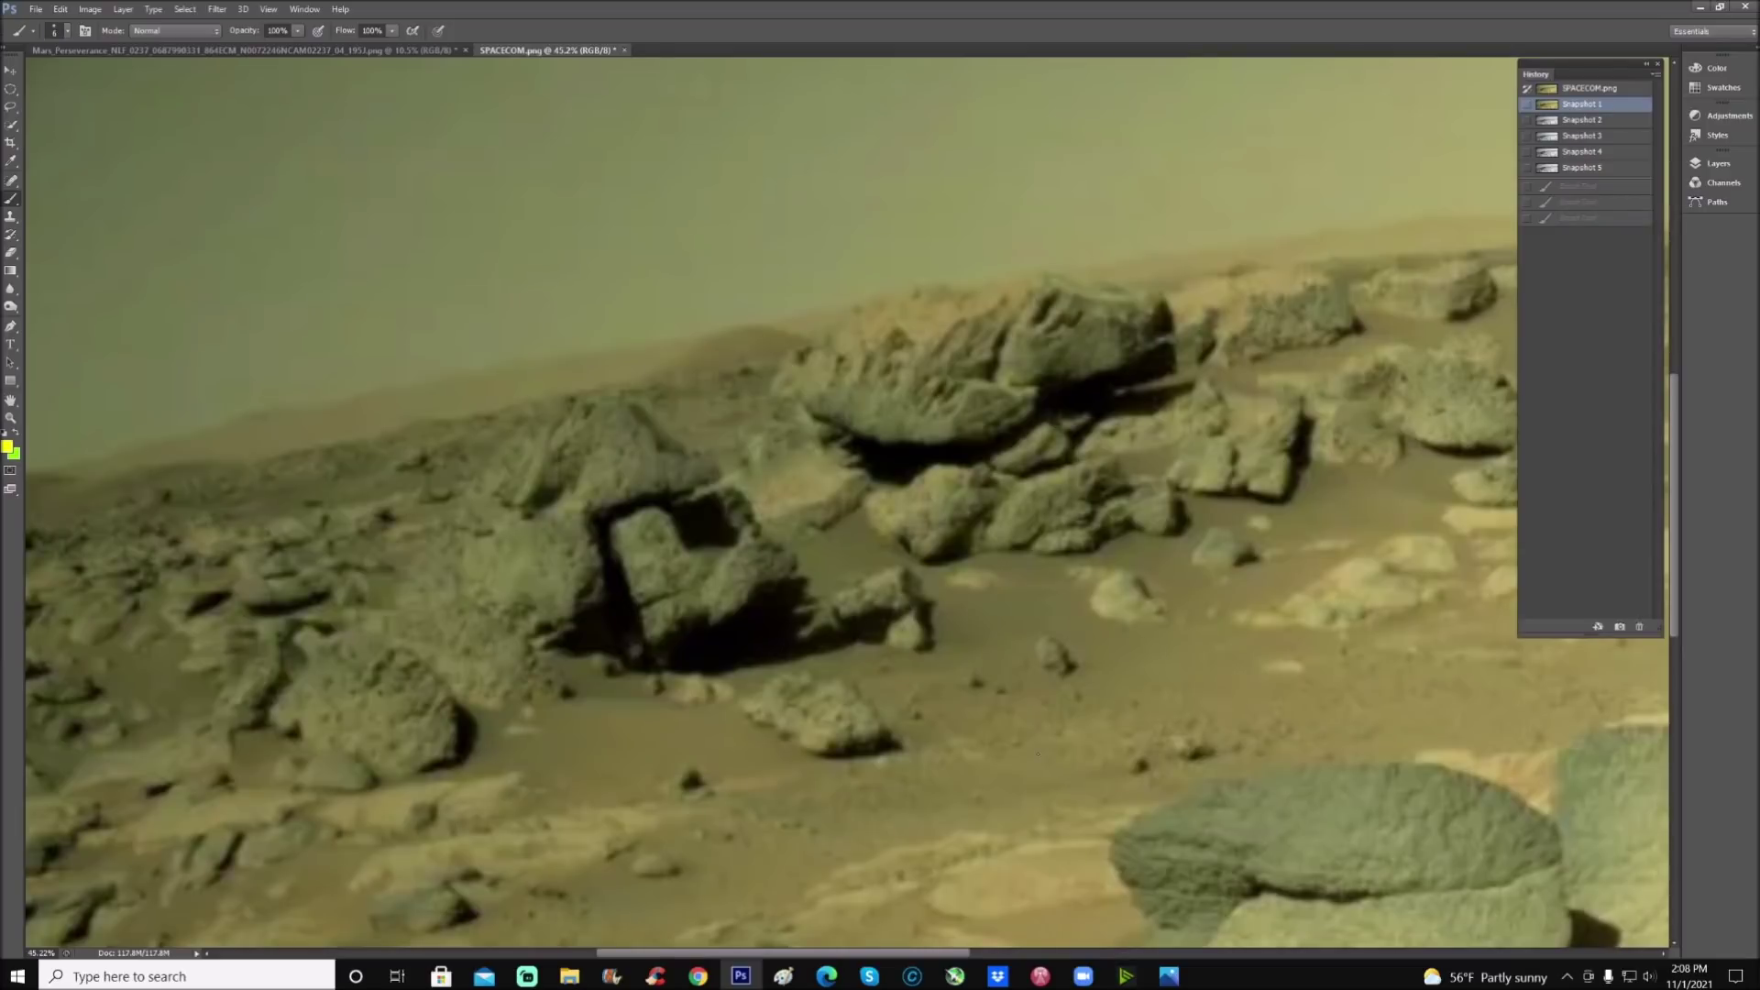
{"action": "mouse_move", "coordinate": [859, 507]}
{"action": "left_mouse_down"}
{"action": "mouse_move", "coordinate": [830, 580]}
{"action": "mouse_move", "coordinate": [872, 567]}
{"action": "left_mouse_up"}
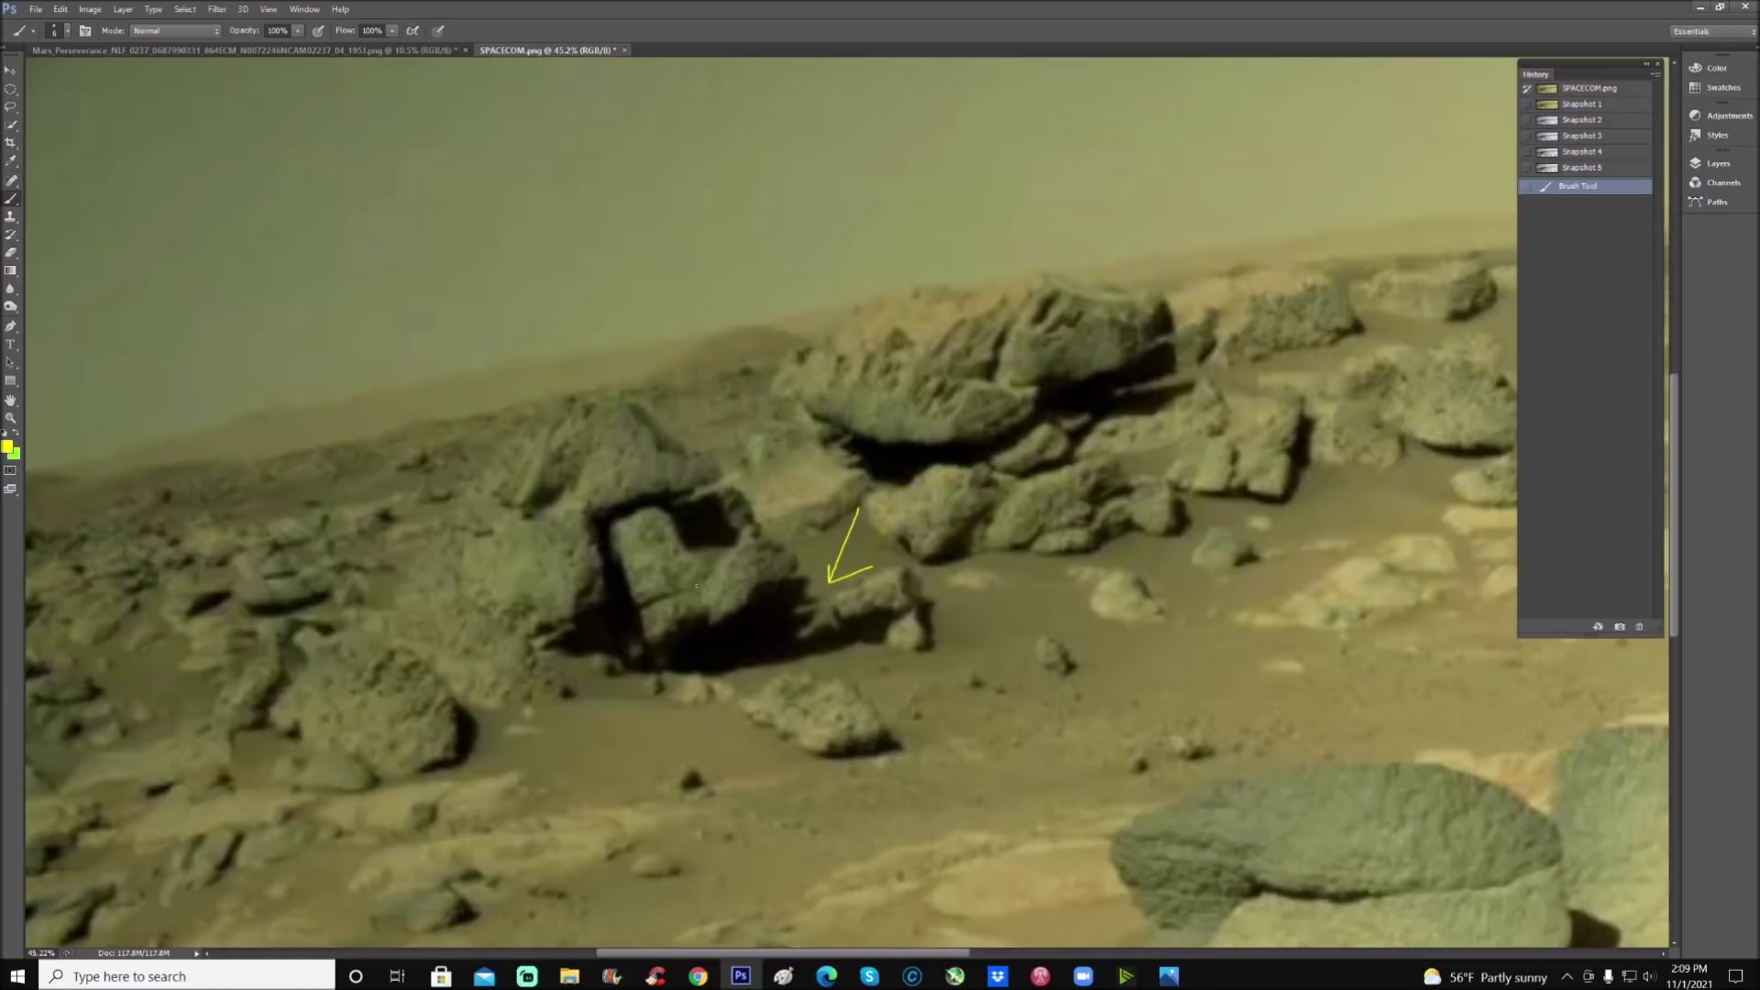
{"action": "mouse_move", "coordinate": [696, 584]}
{"action": "left_mouse_down"}
{"action": "mouse_move", "coordinate": [759, 535]}
{"action": "mouse_move", "coordinate": [748, 596]}
{"action": "mouse_move", "coordinate": [711, 623]}
{"action": "left_mouse_up"}
{"action": "mouse_move", "coordinate": [794, 662]}
{"action": "left_mouse_down"}
{"action": "mouse_move", "coordinate": [871, 647]}
{"action": "mouse_move", "coordinate": [900, 597]}
{"action": "mouse_move", "coordinate": [814, 616]}
{"action": "left_mouse_up"}
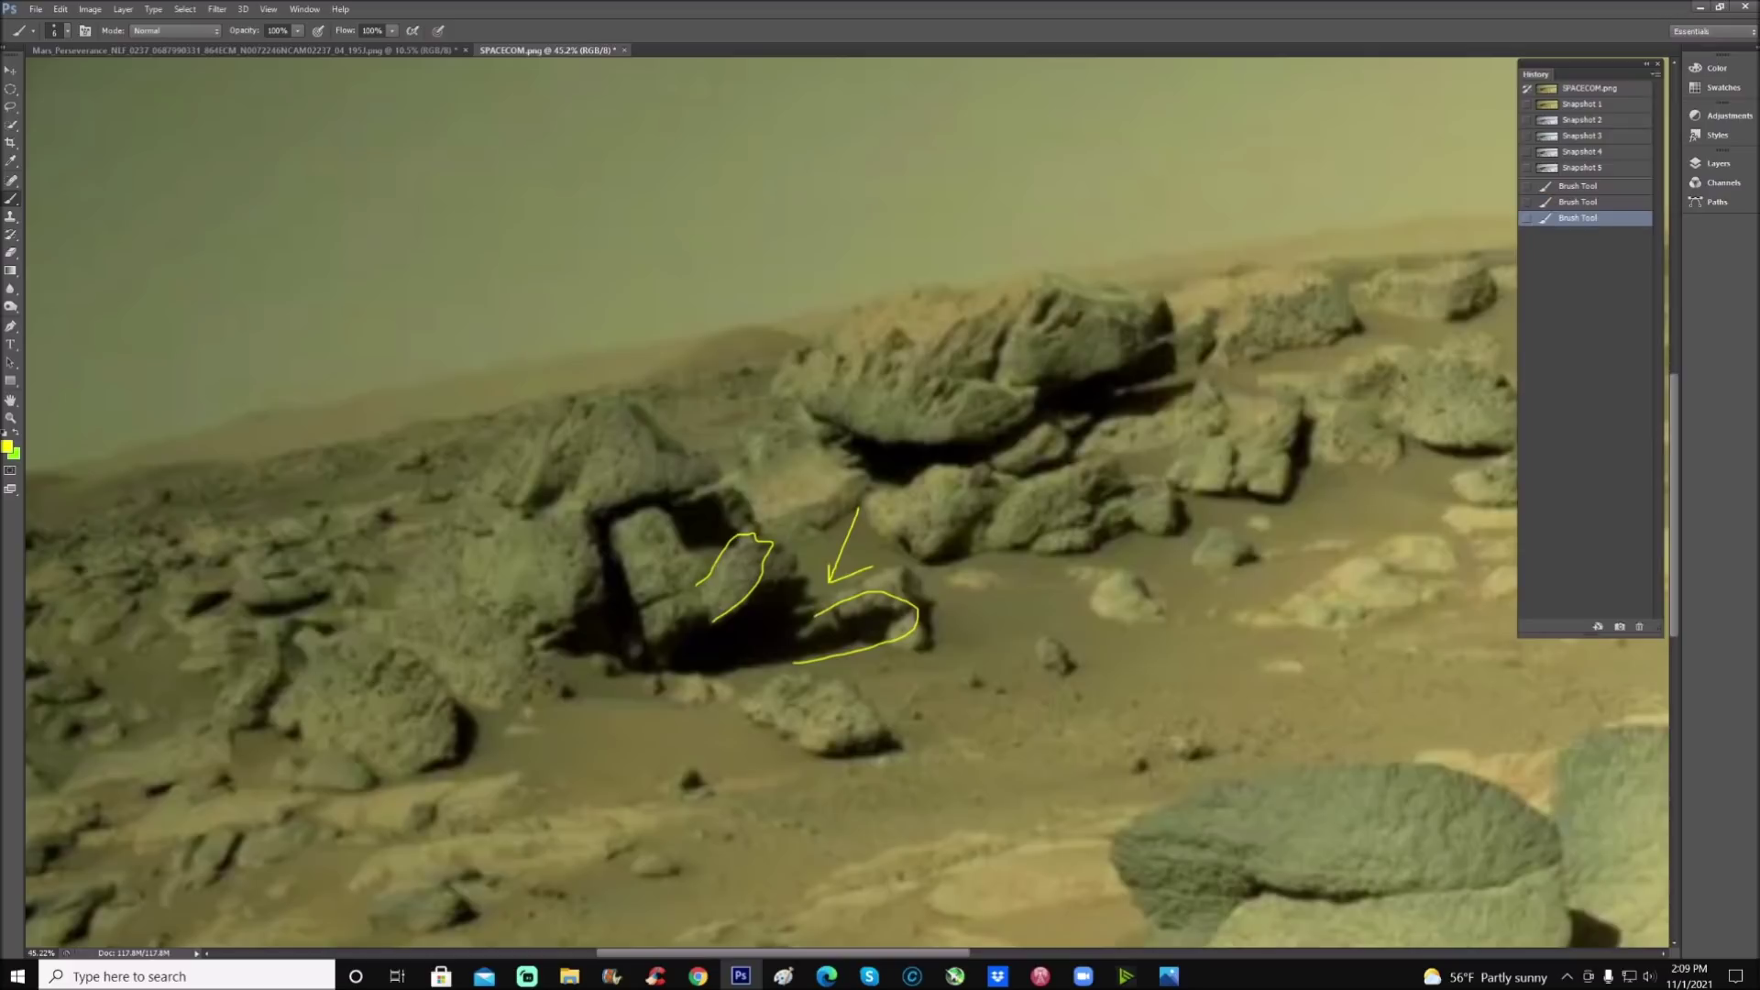
{"action": "left_click_drag", "start_coordinate": [656, 595], "coordinate": [834, 573]}
Step: Outline the same two rock forms in yellow on Snapshot 5 and return the image to Snapshot 1
{"action": "left_click", "coordinate": [1593, 171]}
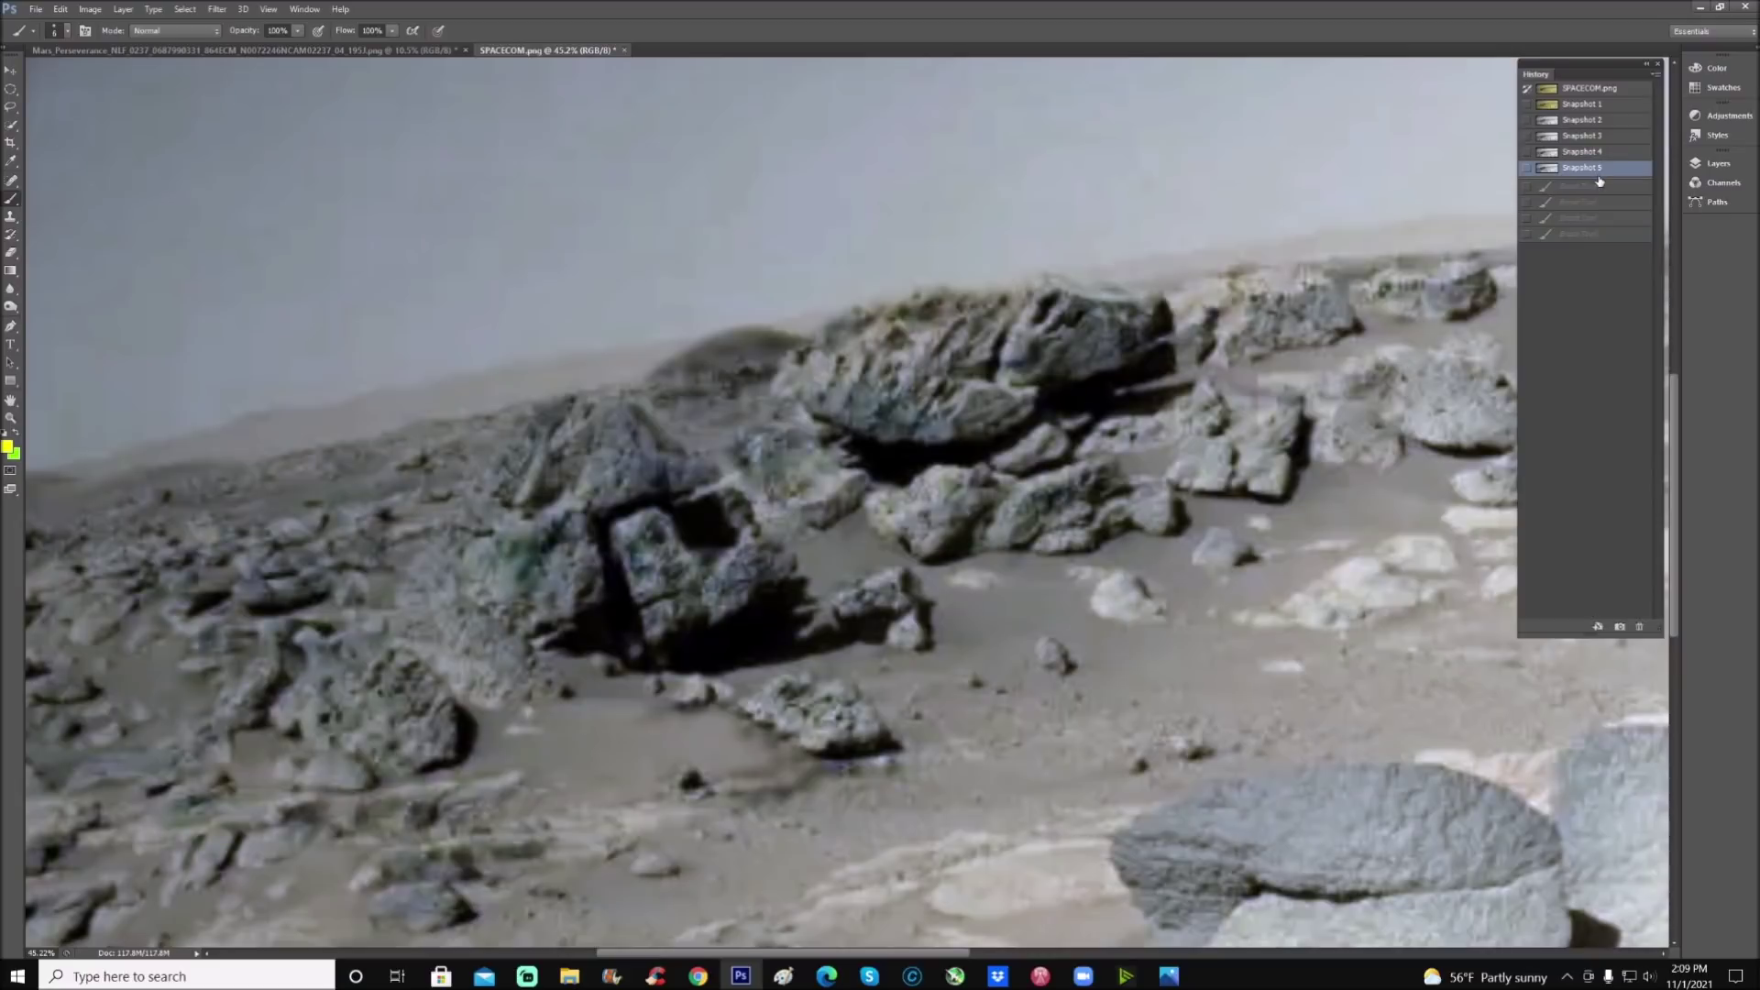
{"action": "mouse_move", "coordinate": [706, 575]}
{"action": "left_mouse_down"}
{"action": "mouse_move", "coordinate": [724, 548]}
{"action": "mouse_move", "coordinate": [766, 548]}
{"action": "mouse_move", "coordinate": [717, 624]}
{"action": "mouse_move", "coordinate": [884, 608]}
{"action": "mouse_move", "coordinate": [896, 625]}
{"action": "mouse_move", "coordinate": [776, 664]}
{"action": "left_mouse_up"}
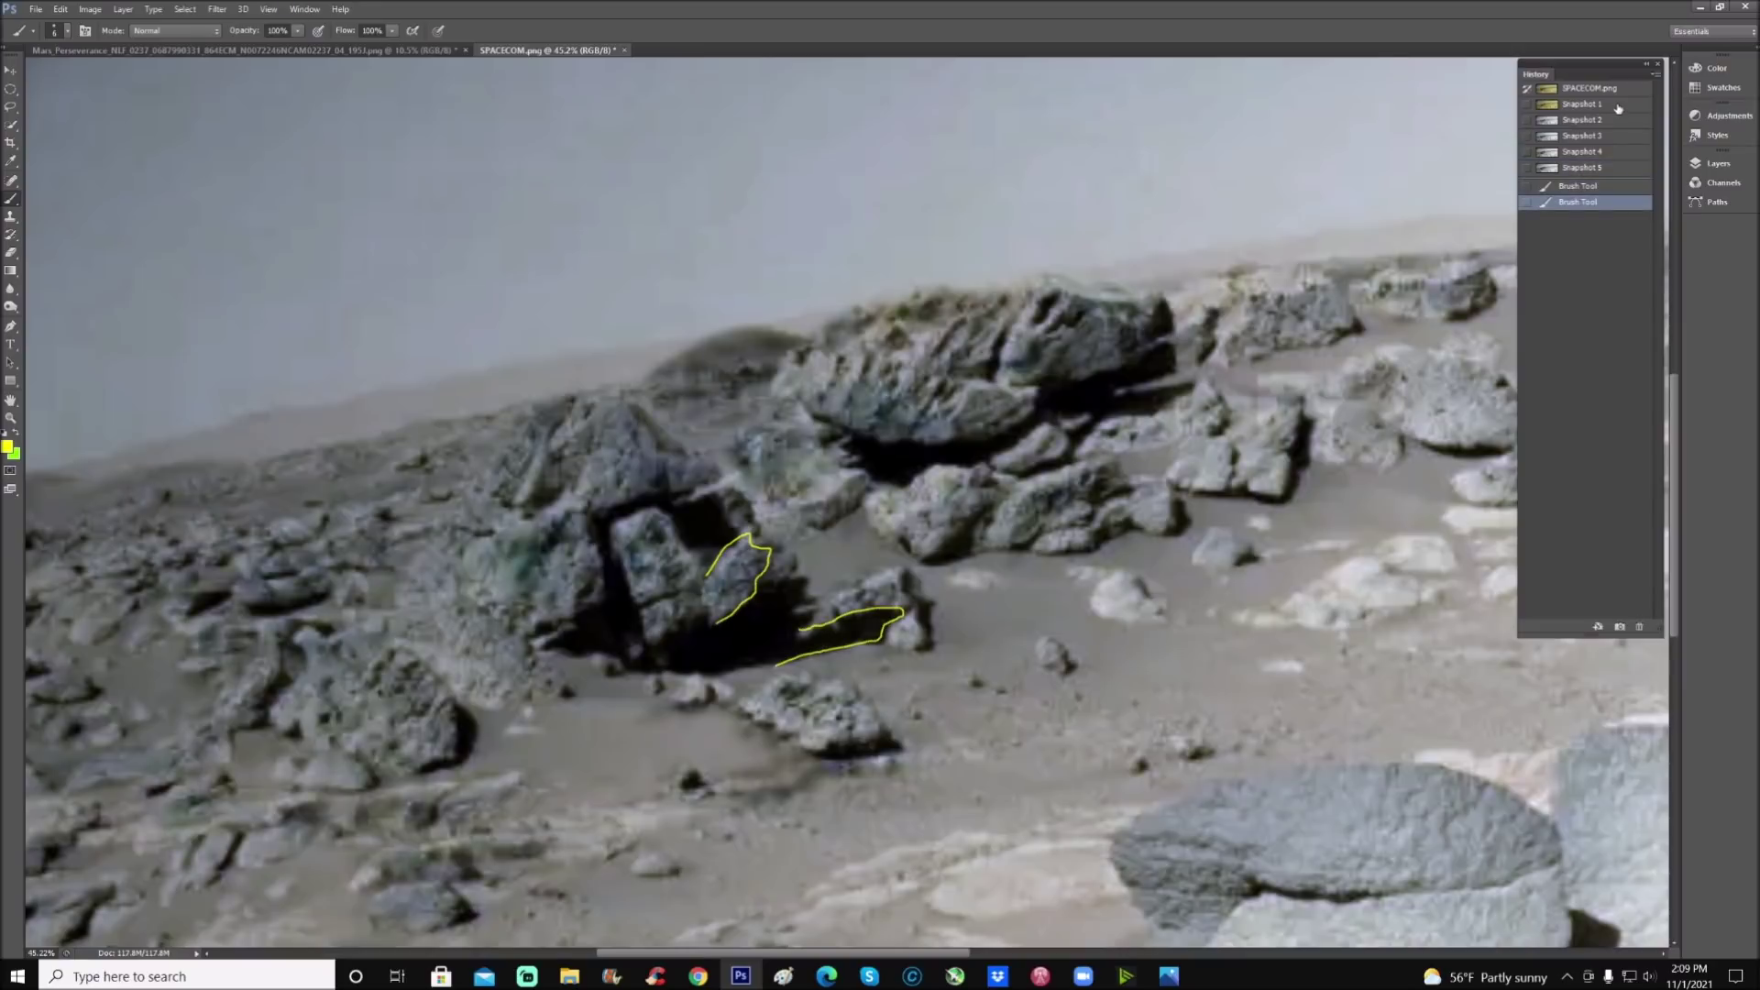
{"action": "left_click", "coordinate": [1583, 104]}
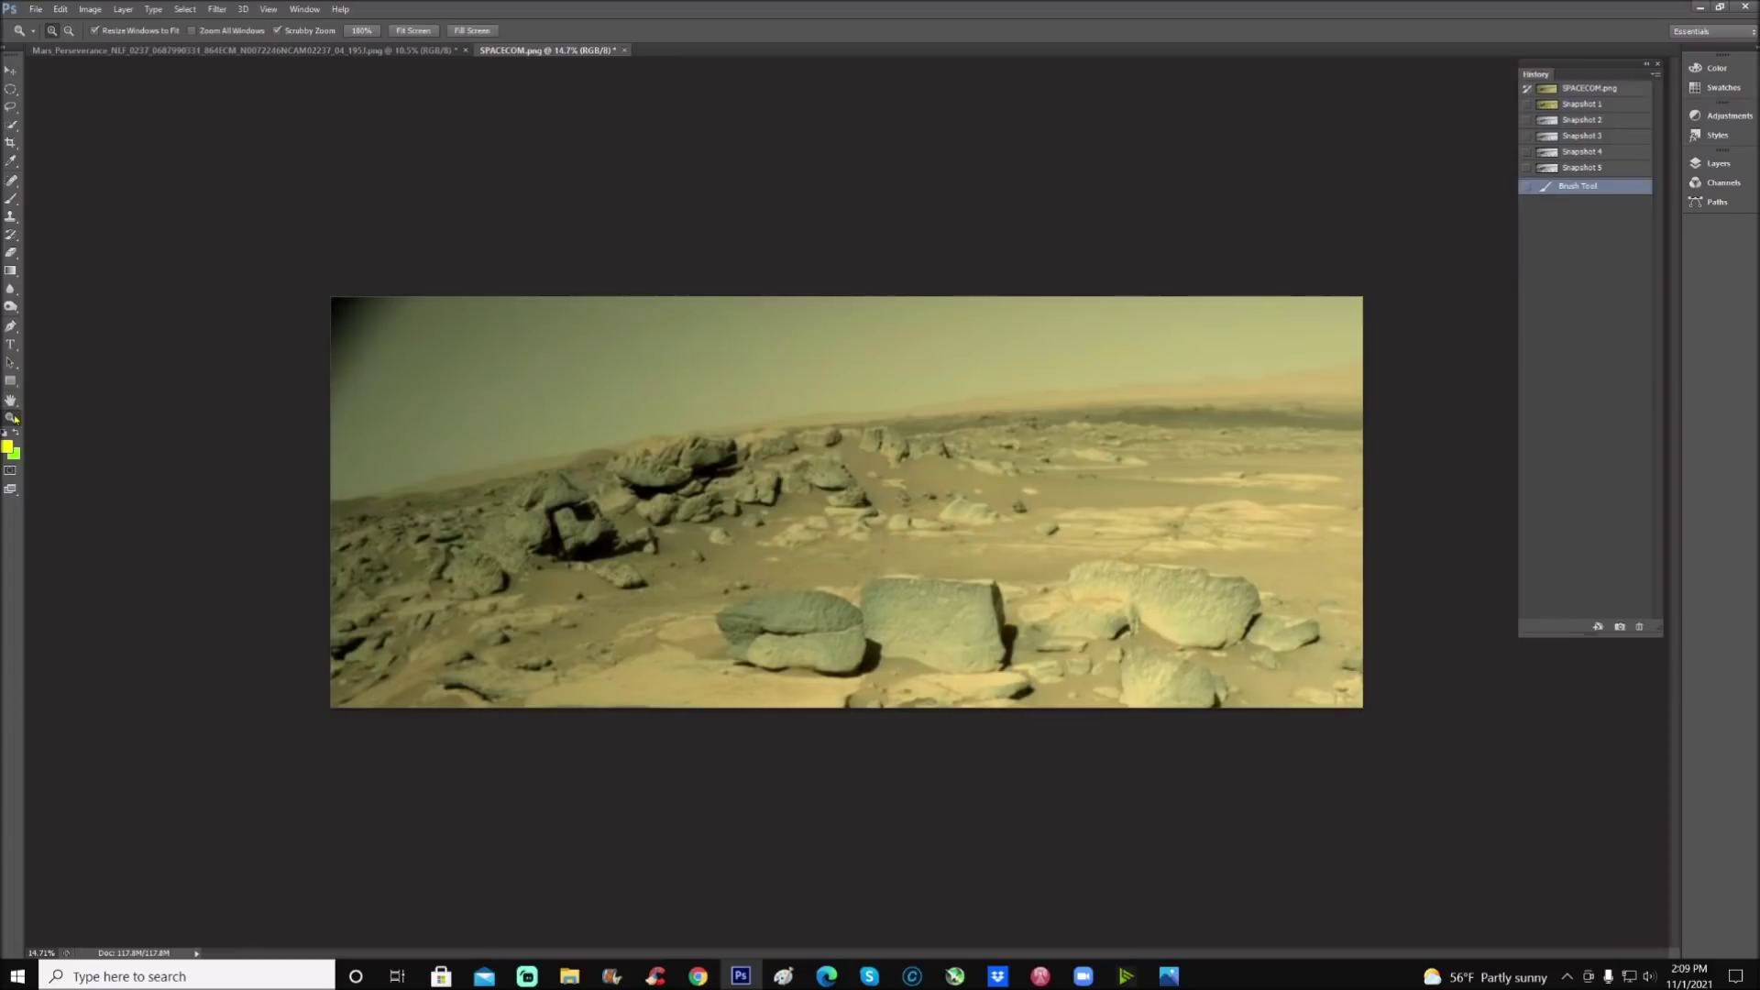
Step: Switch to the Mars_Perseverance image and mark the dark rocks on the distant ridge in yellow with a circle, two arcs and two arrows
{"action": "left_click", "coordinate": [275, 50]}
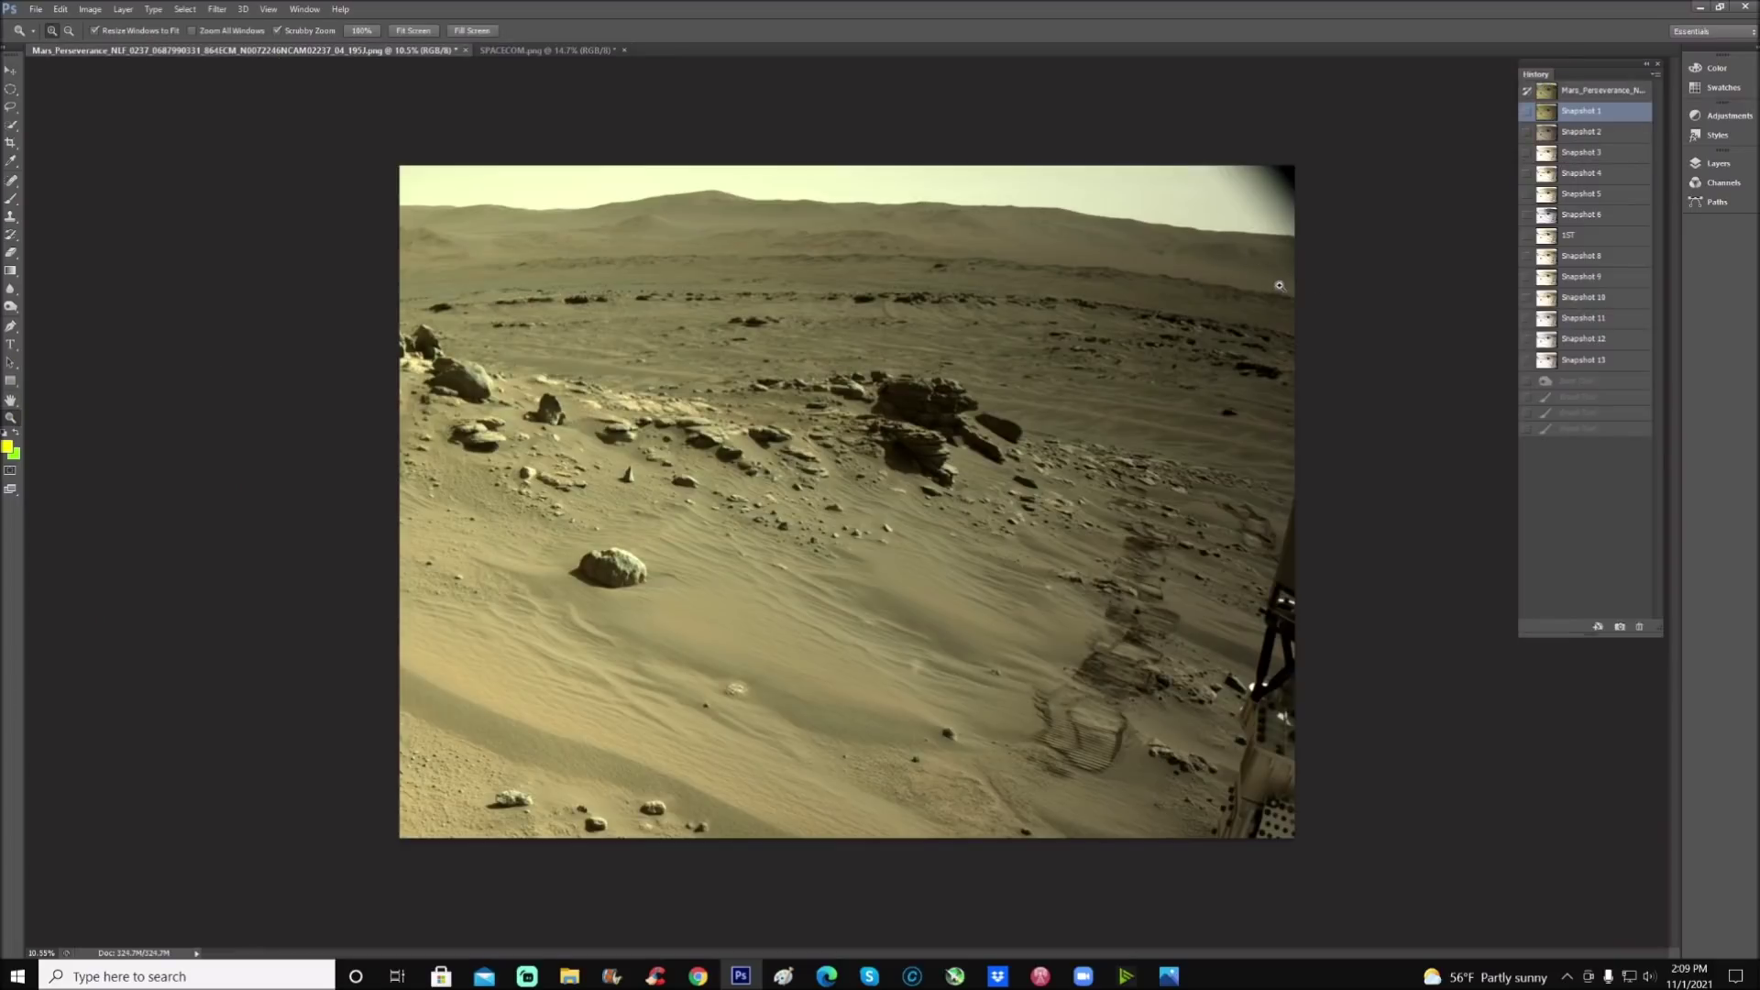
{"action": "left_click_drag", "start_coordinate": [1082, 281], "coordinate": [1173, 223]}
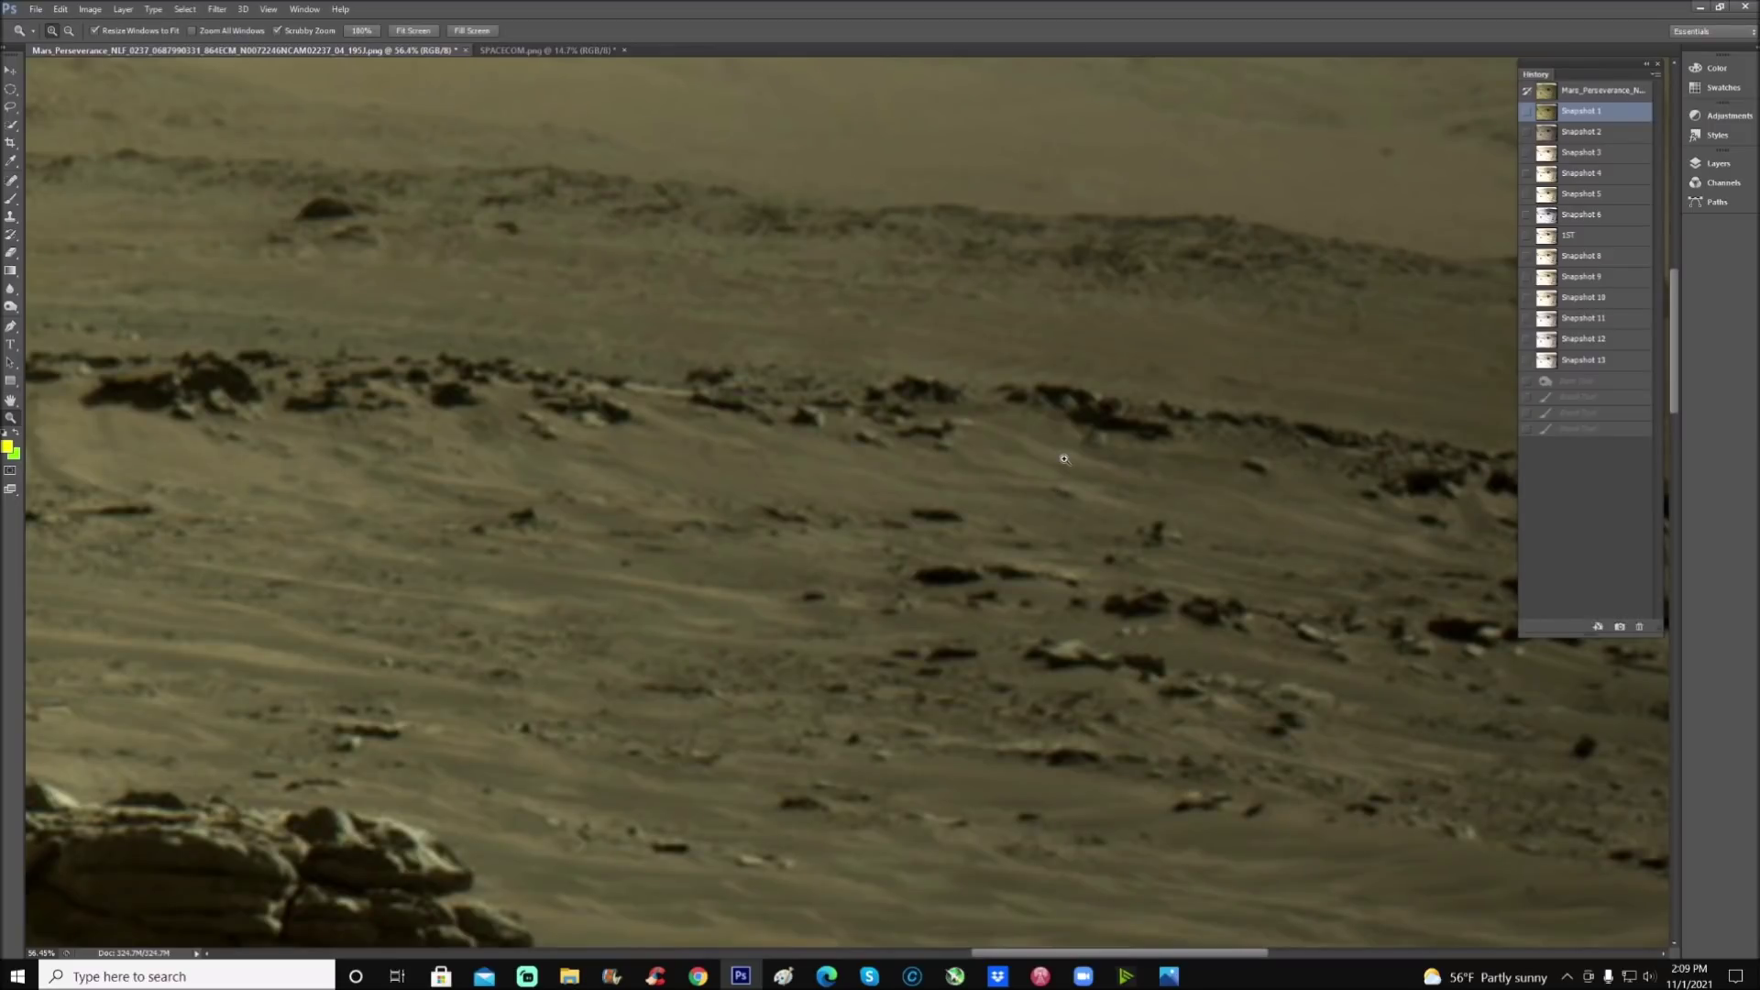
{"action": "mouse_move", "coordinate": [932, 699]}
{"action": "left_mouse_down"}
{"action": "mouse_move", "coordinate": [778, 459]}
{"action": "mouse_move", "coordinate": [837, 412]}
{"action": "mouse_move", "coordinate": [562, 388]}
{"action": "left_mouse_up"}
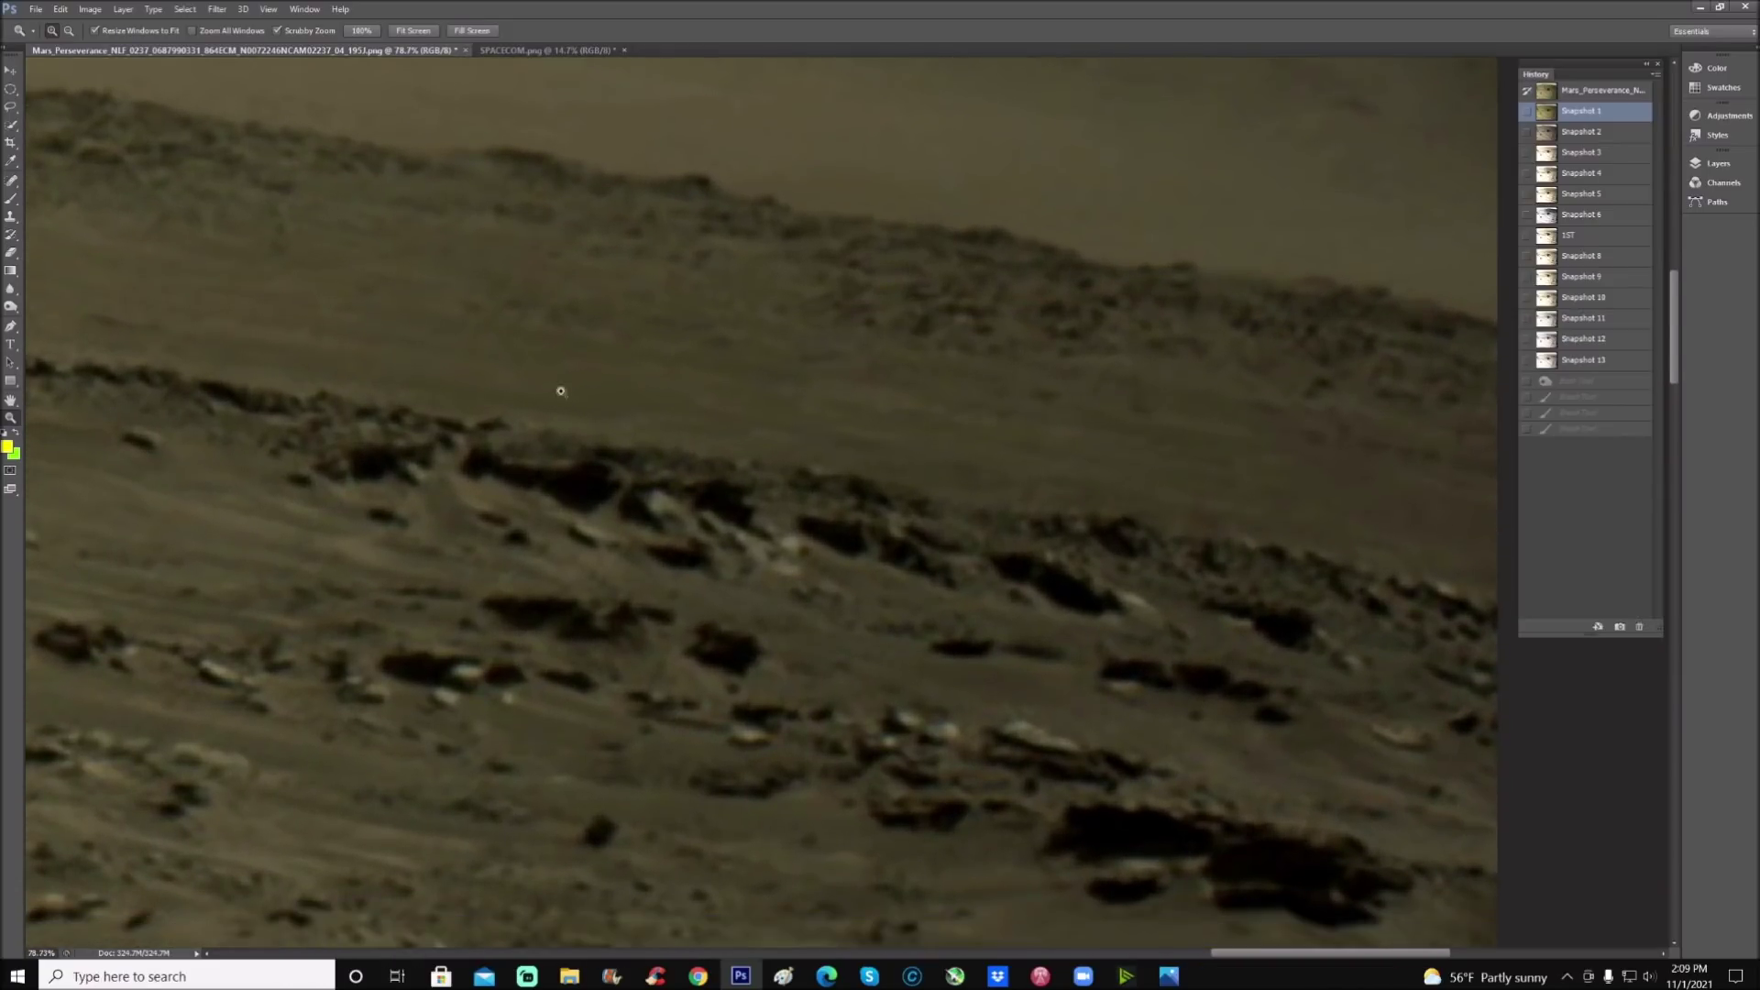
{"action": "key", "text": "b"}
{"action": "mouse_move", "coordinate": [778, 500]}
{"action": "left_mouse_down"}
{"action": "mouse_move", "coordinate": [750, 492]}
{"action": "mouse_move", "coordinate": [770, 602]}
{"action": "mouse_move", "coordinate": [747, 478]}
{"action": "mouse_move", "coordinate": [934, 495]}
{"action": "mouse_move", "coordinate": [955, 592]}
{"action": "left_mouse_up"}
{"action": "left_click_drag", "start_coordinate": [992, 542], "coordinate": [1164, 633]}
{"action": "mouse_move", "coordinate": [1117, 453]}
{"action": "left_mouse_down"}
{"action": "mouse_move", "coordinate": [1066, 564]}
{"action": "mouse_move", "coordinate": [1095, 562]}
{"action": "left_mouse_up"}
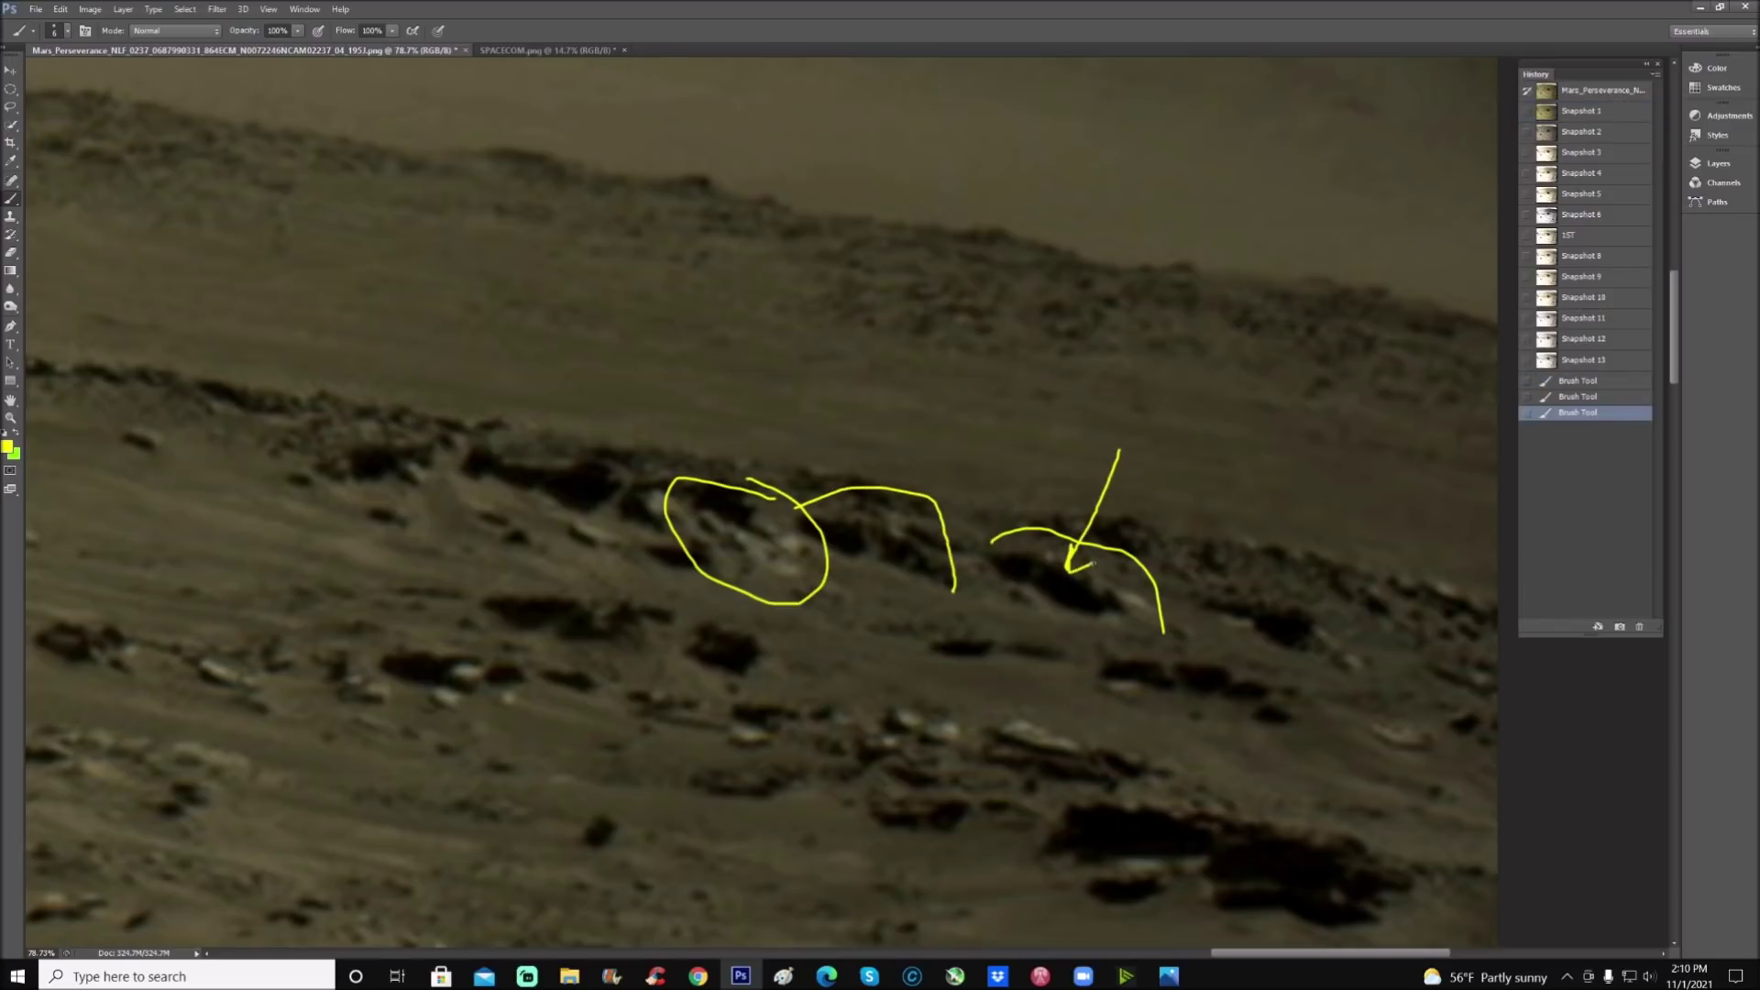
{"action": "mouse_move", "coordinate": [613, 314]}
{"action": "left_mouse_down"}
{"action": "mouse_move", "coordinate": [567, 429]}
{"action": "mouse_move", "coordinate": [567, 408]}
{"action": "mouse_move", "coordinate": [605, 420]}
{"action": "left_mouse_up"}
Step: Paint an arrow to the dark domed rock farther along the ridge and trace the rock's upper edge
{"action": "left_click_drag", "start_coordinate": [1301, 953], "coordinate": [1014, 963]}
{"action": "mouse_move", "coordinate": [657, 173]}
{"action": "left_mouse_down"}
{"action": "mouse_move", "coordinate": [646, 245]}
{"action": "mouse_move", "coordinate": [633, 217]}
{"action": "mouse_move", "coordinate": [688, 237]}
{"action": "left_mouse_up"}
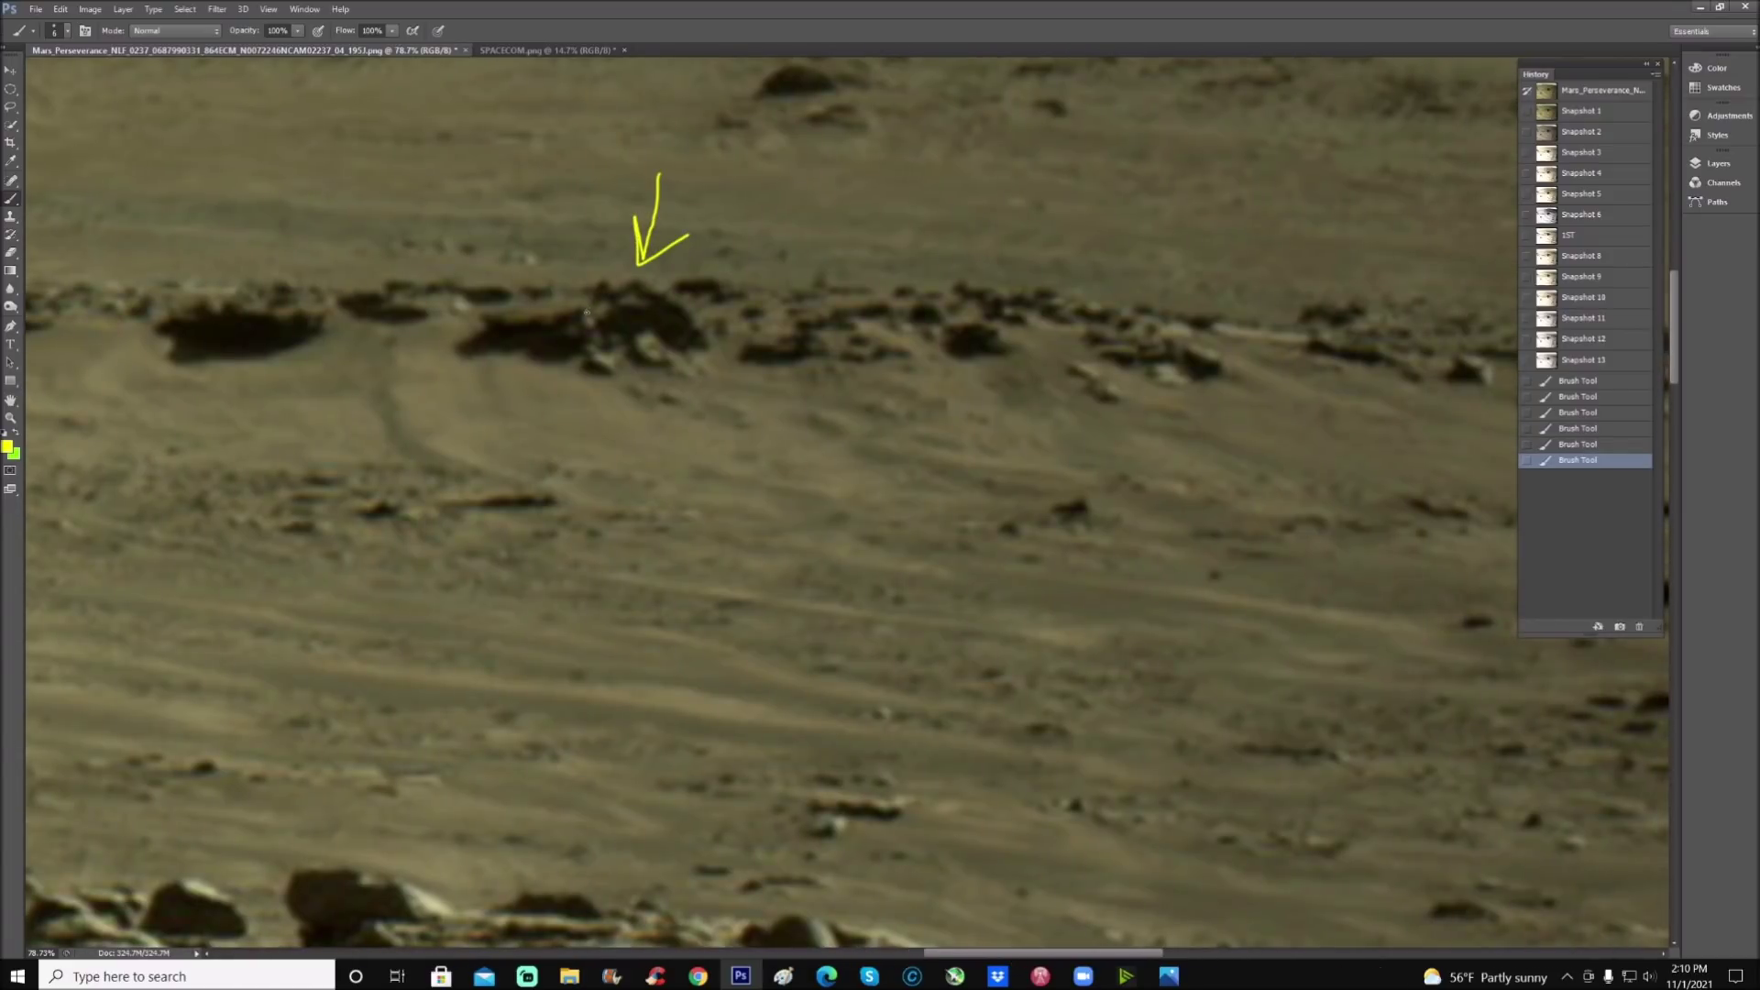
{"action": "mouse_move", "coordinate": [587, 314]}
{"action": "left_mouse_down"}
{"action": "mouse_move", "coordinate": [658, 290]}
{"action": "mouse_move", "coordinate": [711, 346]}
{"action": "left_mouse_up"}
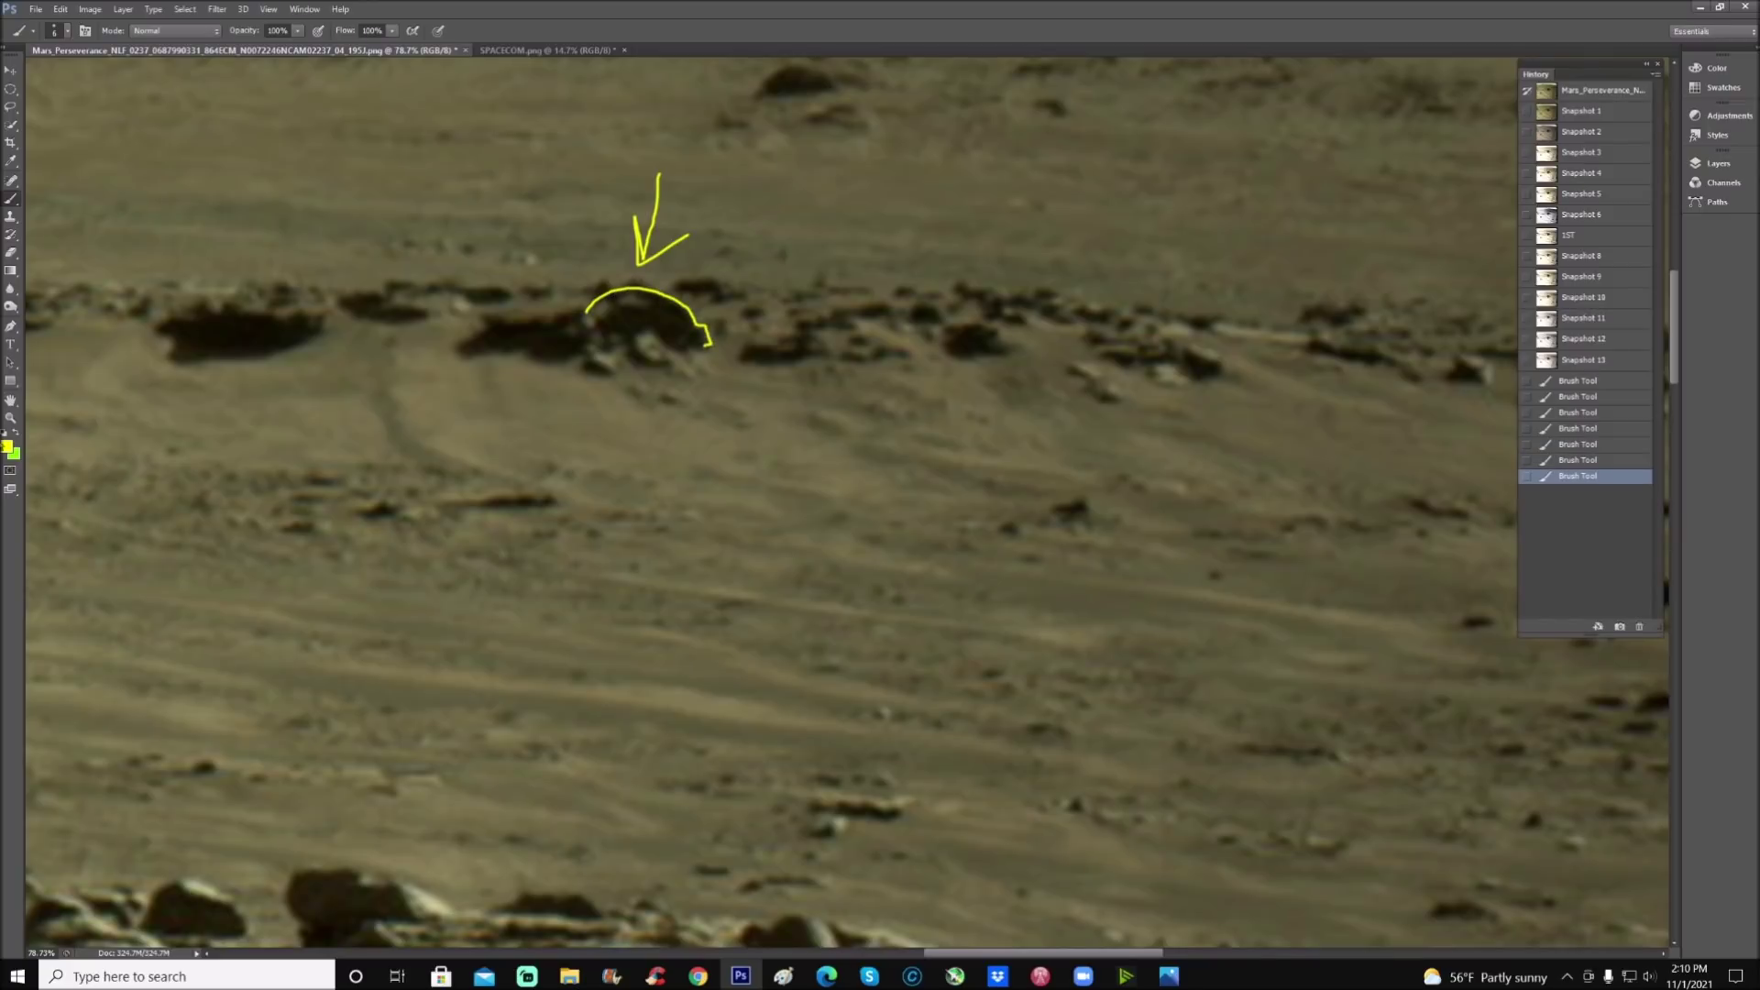
Step: Restore Snapshot 13 and mark the same domed rock with an arrow, an outline of its top and a loop around its pale patch
{"action": "left_click", "coordinate": [10, 418]}
{"action": "left_click_drag", "start_coordinate": [843, 414], "coordinate": [669, 415]}
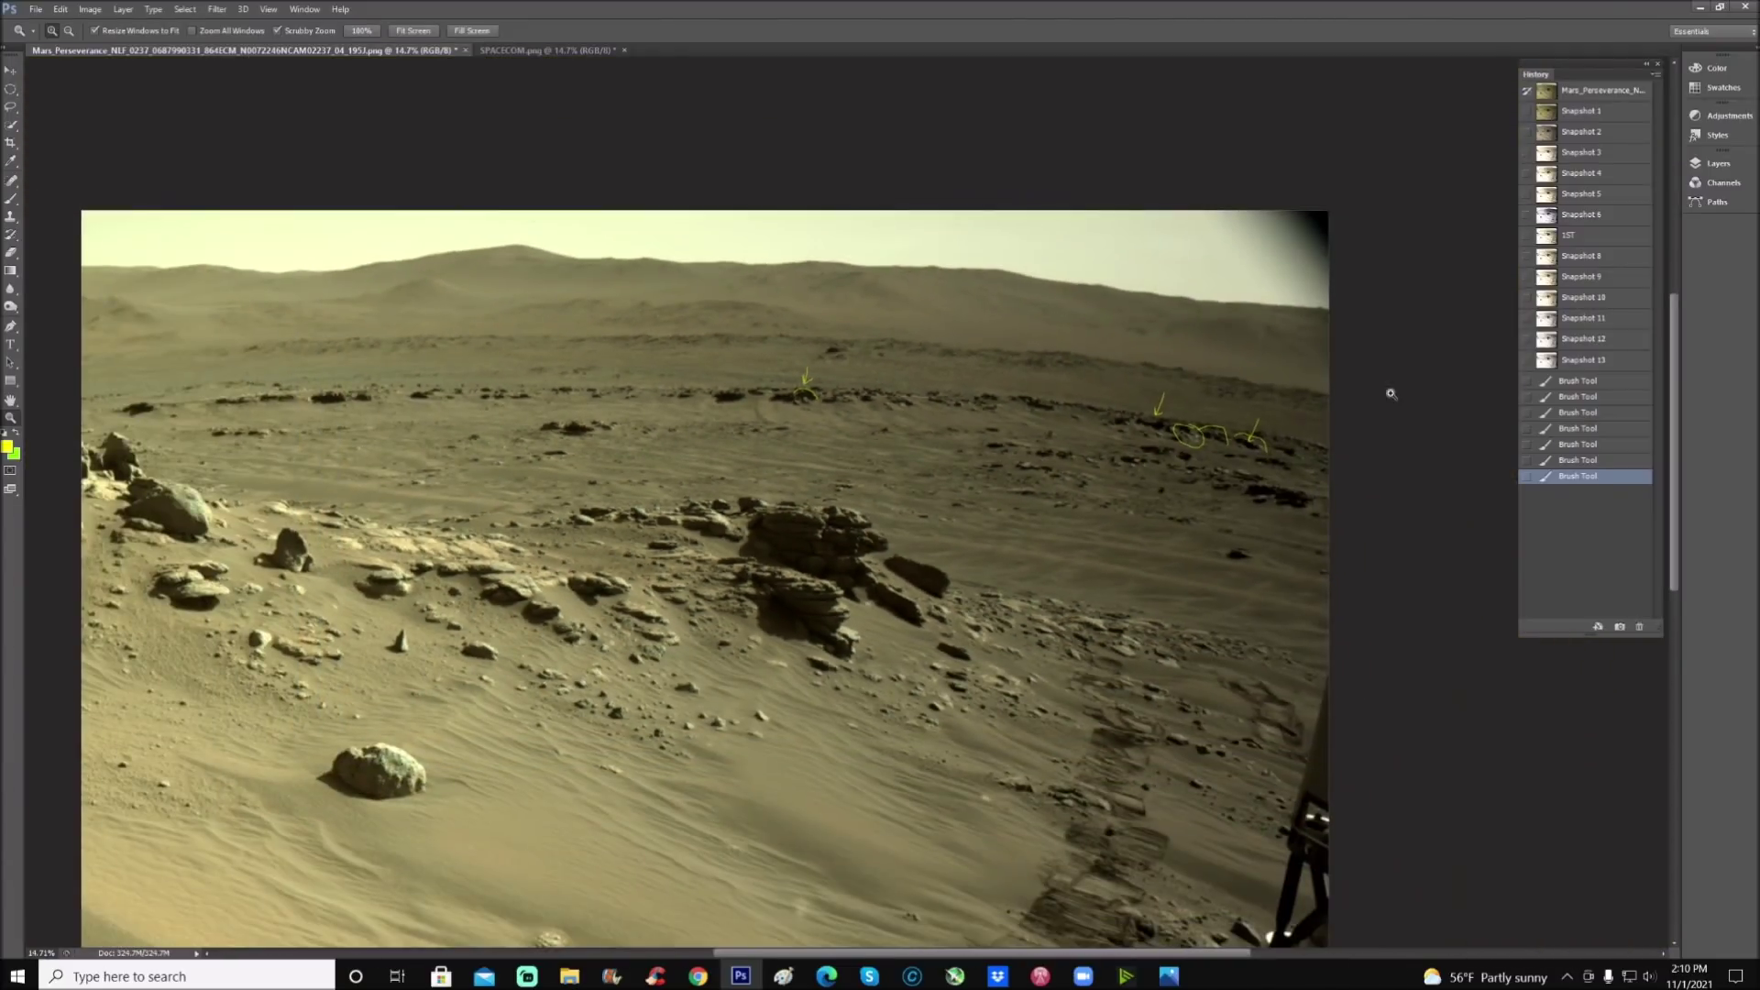
{"action": "left_click", "coordinate": [1600, 360]}
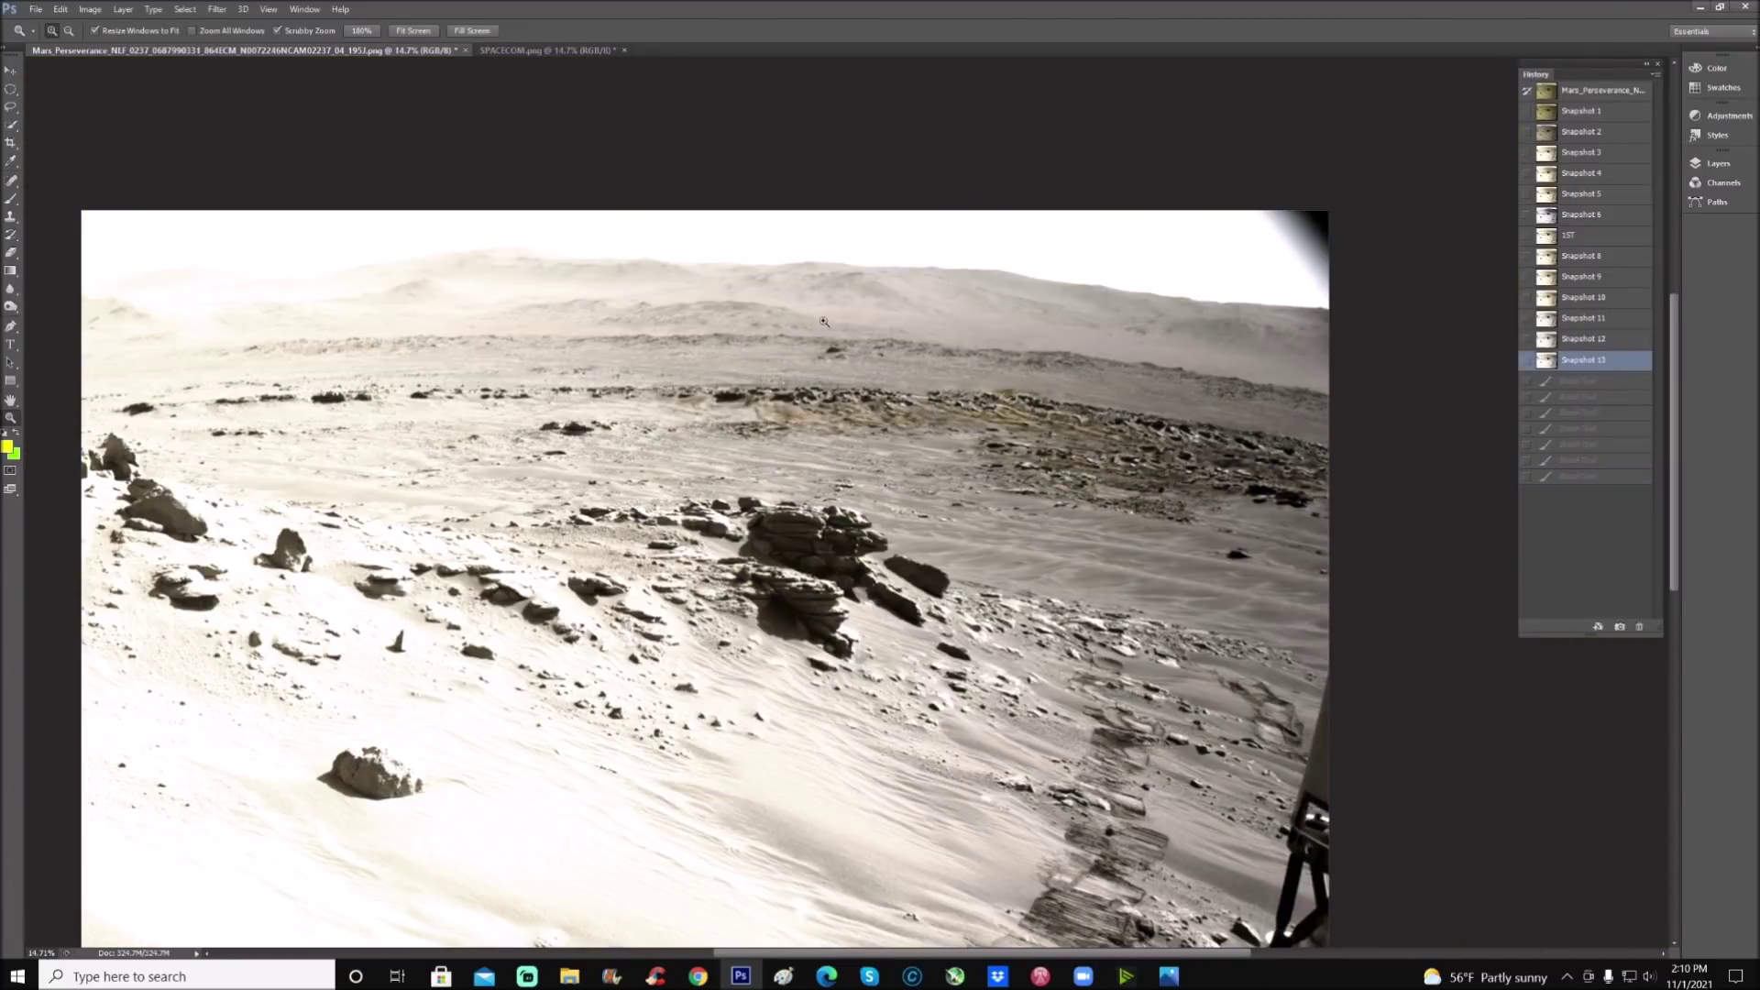
{"action": "left_click_drag", "start_coordinate": [772, 376], "coordinate": [857, 247]}
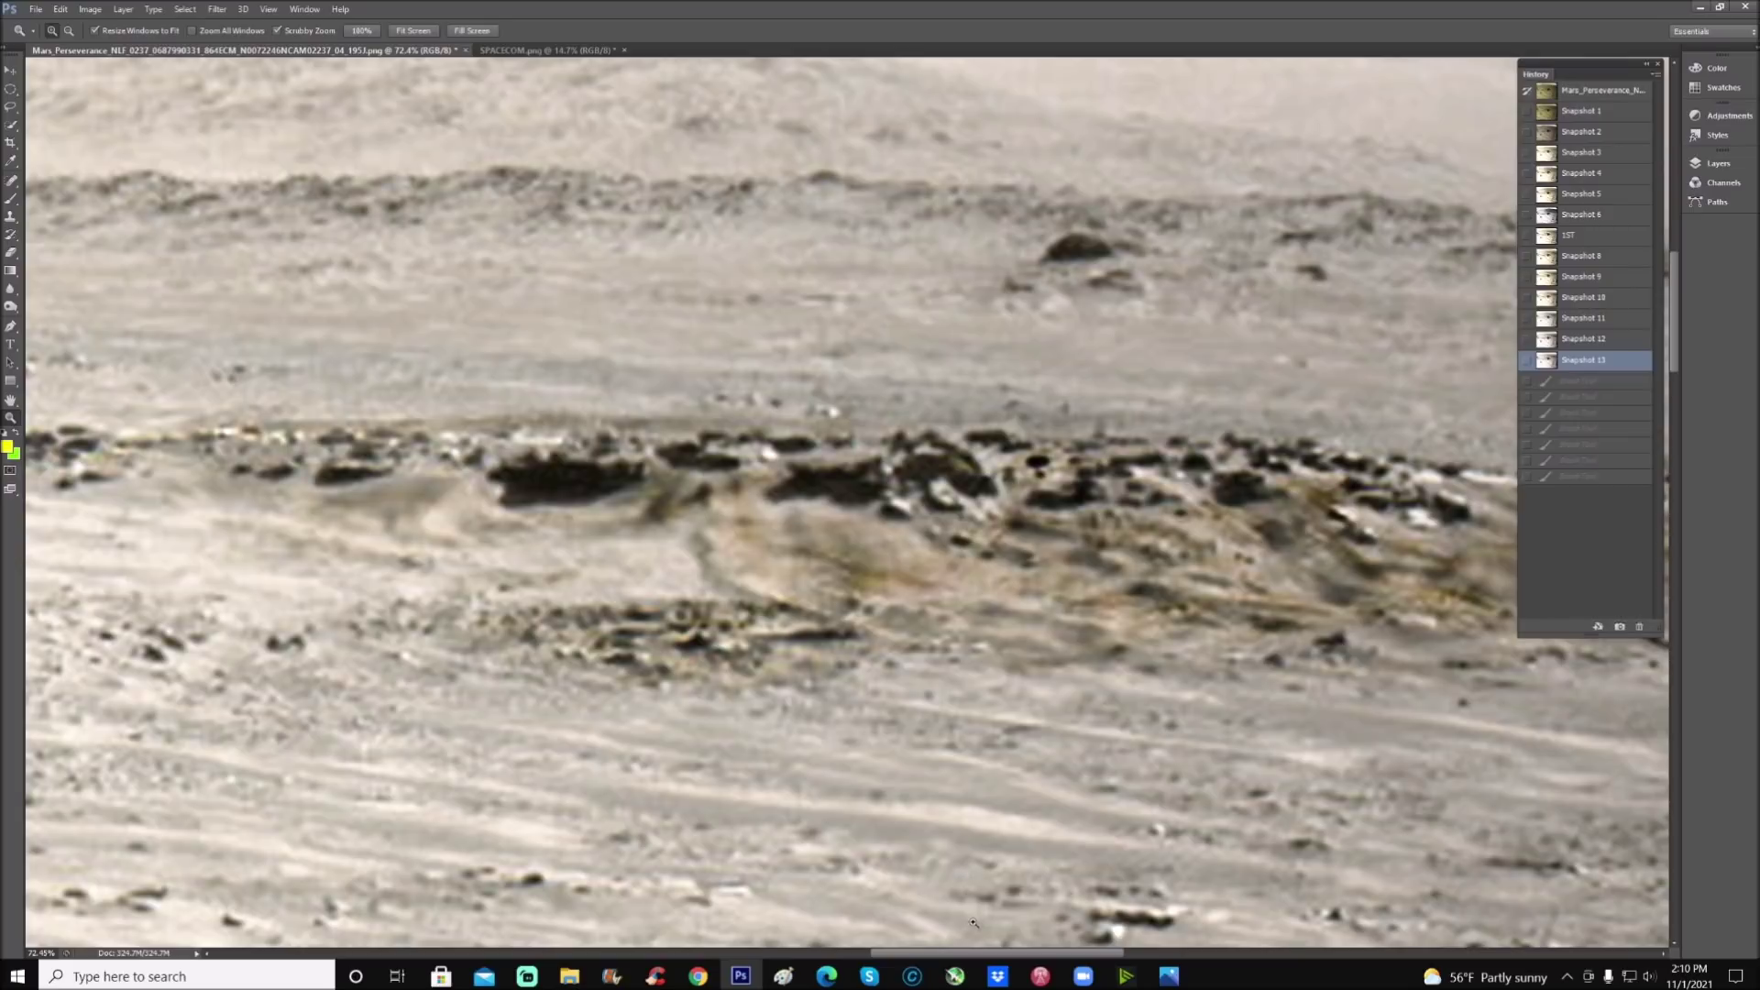
{"action": "left_click_drag", "start_coordinate": [989, 955], "coordinate": [1018, 955]}
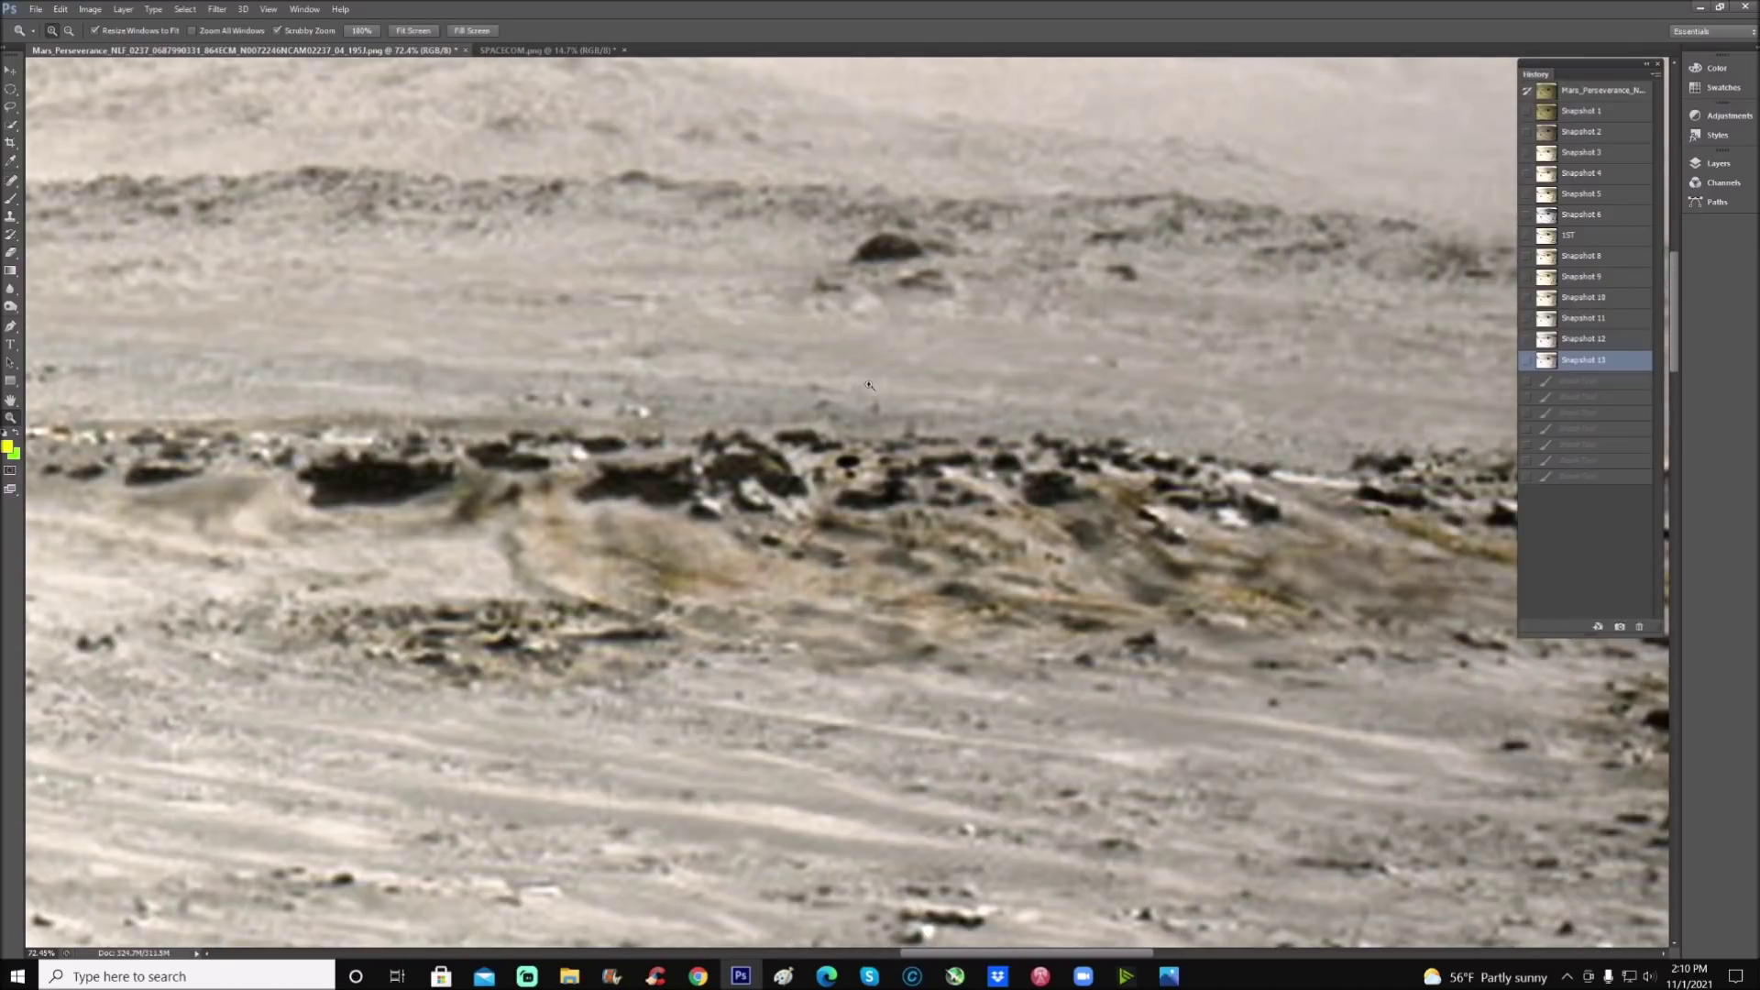
{"action": "scroll", "coordinate": [870, 386], "scroll_direction": "up", "scroll_amount": 2}
{"action": "left_click_drag", "start_coordinate": [807, 422], "coordinate": [822, 402]}
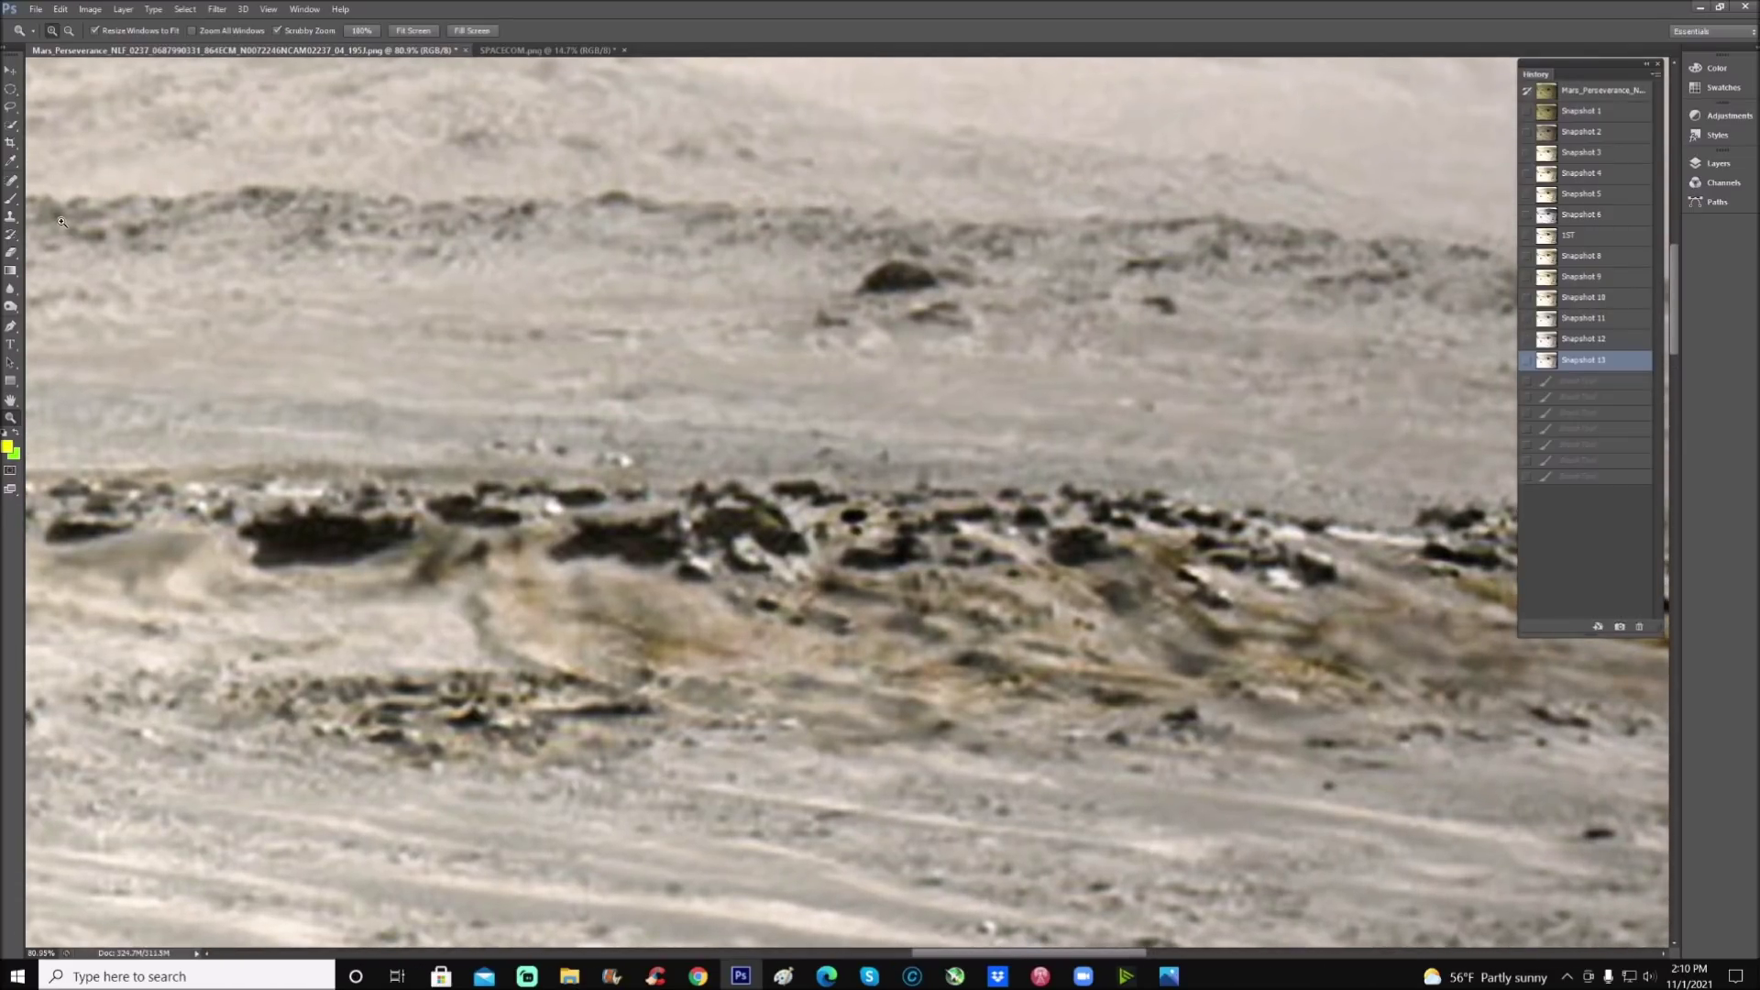
{"action": "left_click", "coordinate": [12, 204]}
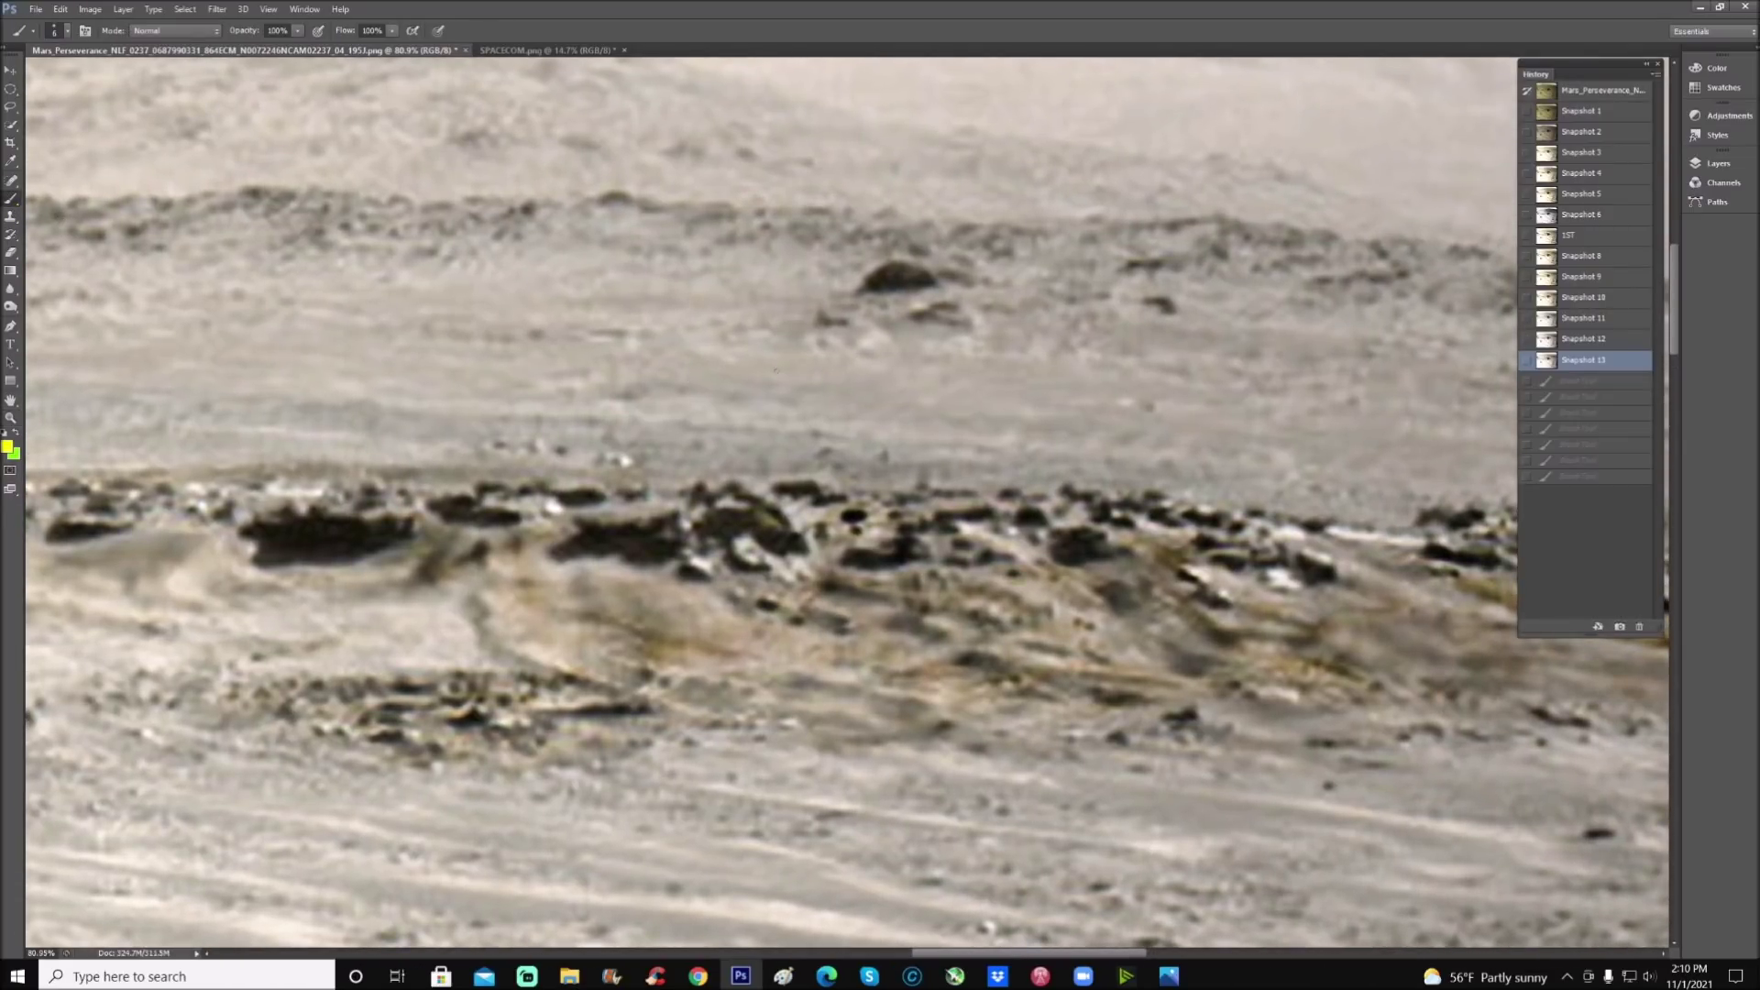
{"action": "mouse_move", "coordinate": [775, 369]}
{"action": "left_mouse_down"}
{"action": "mouse_move", "coordinate": [758, 484]}
{"action": "mouse_move", "coordinate": [788, 468]}
{"action": "left_mouse_up"}
{"action": "mouse_move", "coordinate": [681, 530]}
{"action": "left_mouse_down"}
{"action": "mouse_move", "coordinate": [711, 501]}
{"action": "mouse_move", "coordinate": [767, 499]}
{"action": "mouse_move", "coordinate": [814, 547]}
{"action": "mouse_move", "coordinate": [793, 568]}
{"action": "mouse_move", "coordinate": [733, 540]}
{"action": "mouse_move", "coordinate": [773, 561]}
{"action": "left_mouse_up"}
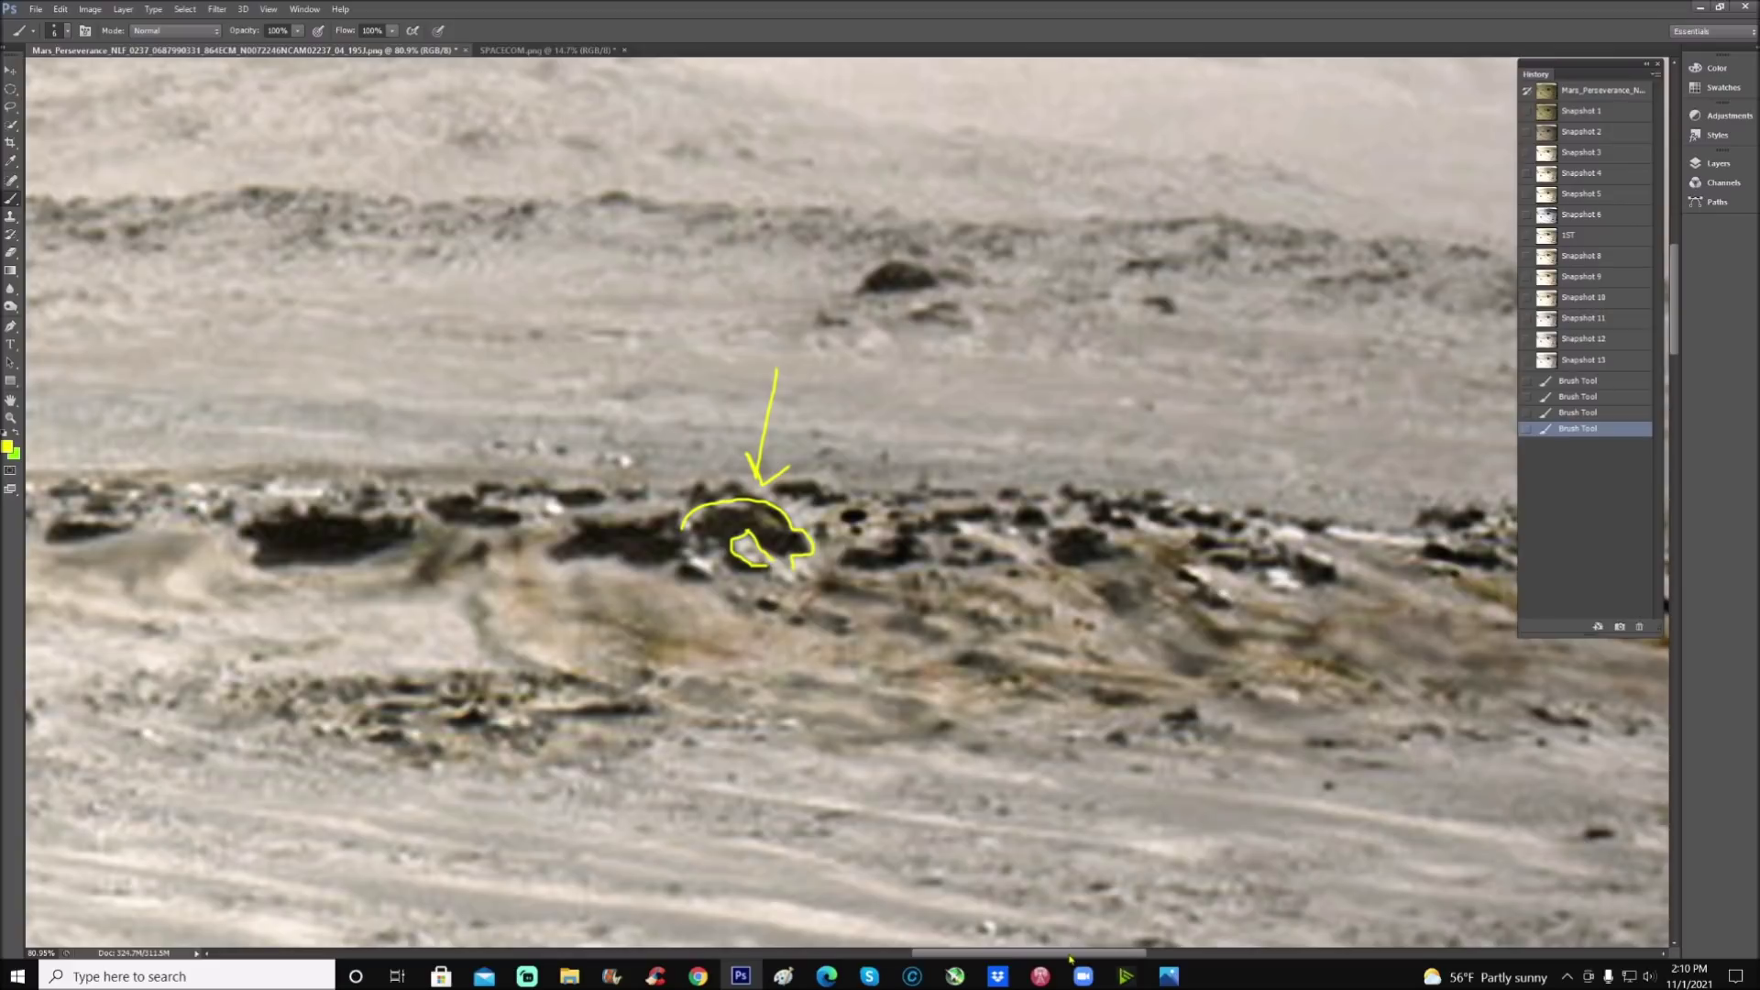
Step: Mark the edges of the pale formation just below the ridge rocks with short yellow lines and small arrows
{"action": "left_click_drag", "start_coordinate": [1070, 957], "coordinate": [1122, 960]}
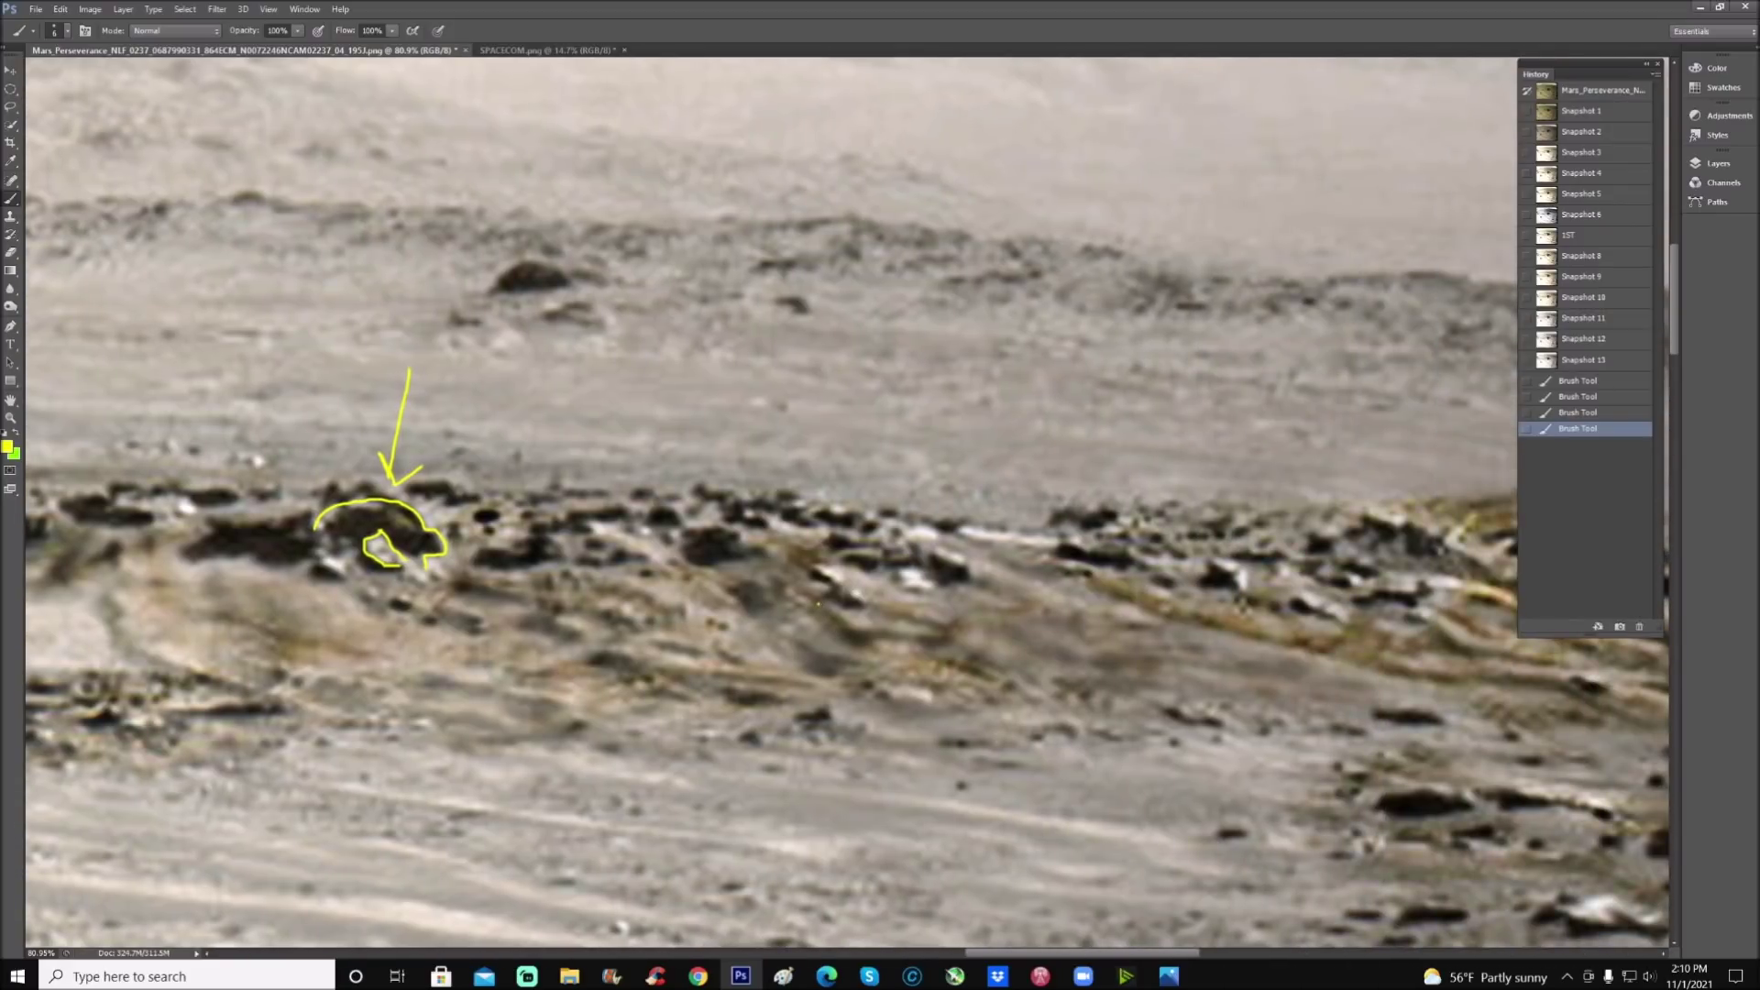
{"action": "left_click_drag", "start_coordinate": [816, 603], "coordinate": [935, 637]}
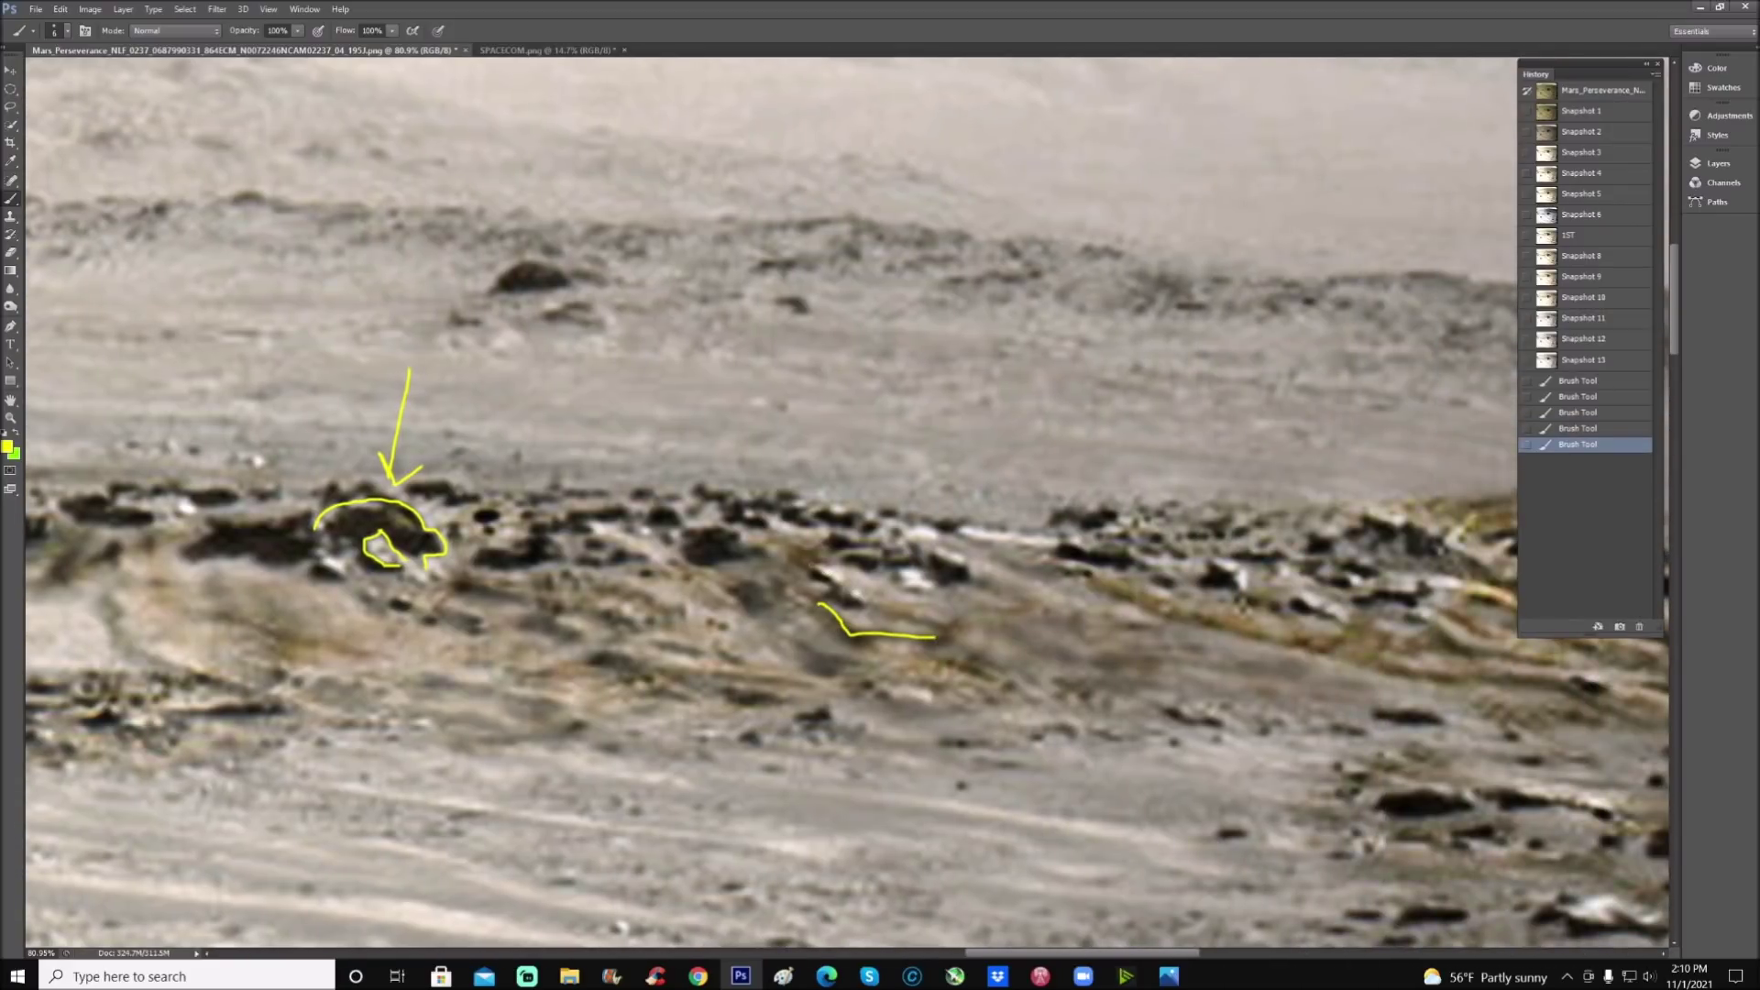
{"action": "mouse_move", "coordinate": [819, 565]}
{"action": "left_mouse_down"}
{"action": "mouse_move", "coordinate": [842, 585]}
{"action": "mouse_move", "coordinate": [854, 563]}
{"action": "left_mouse_up"}
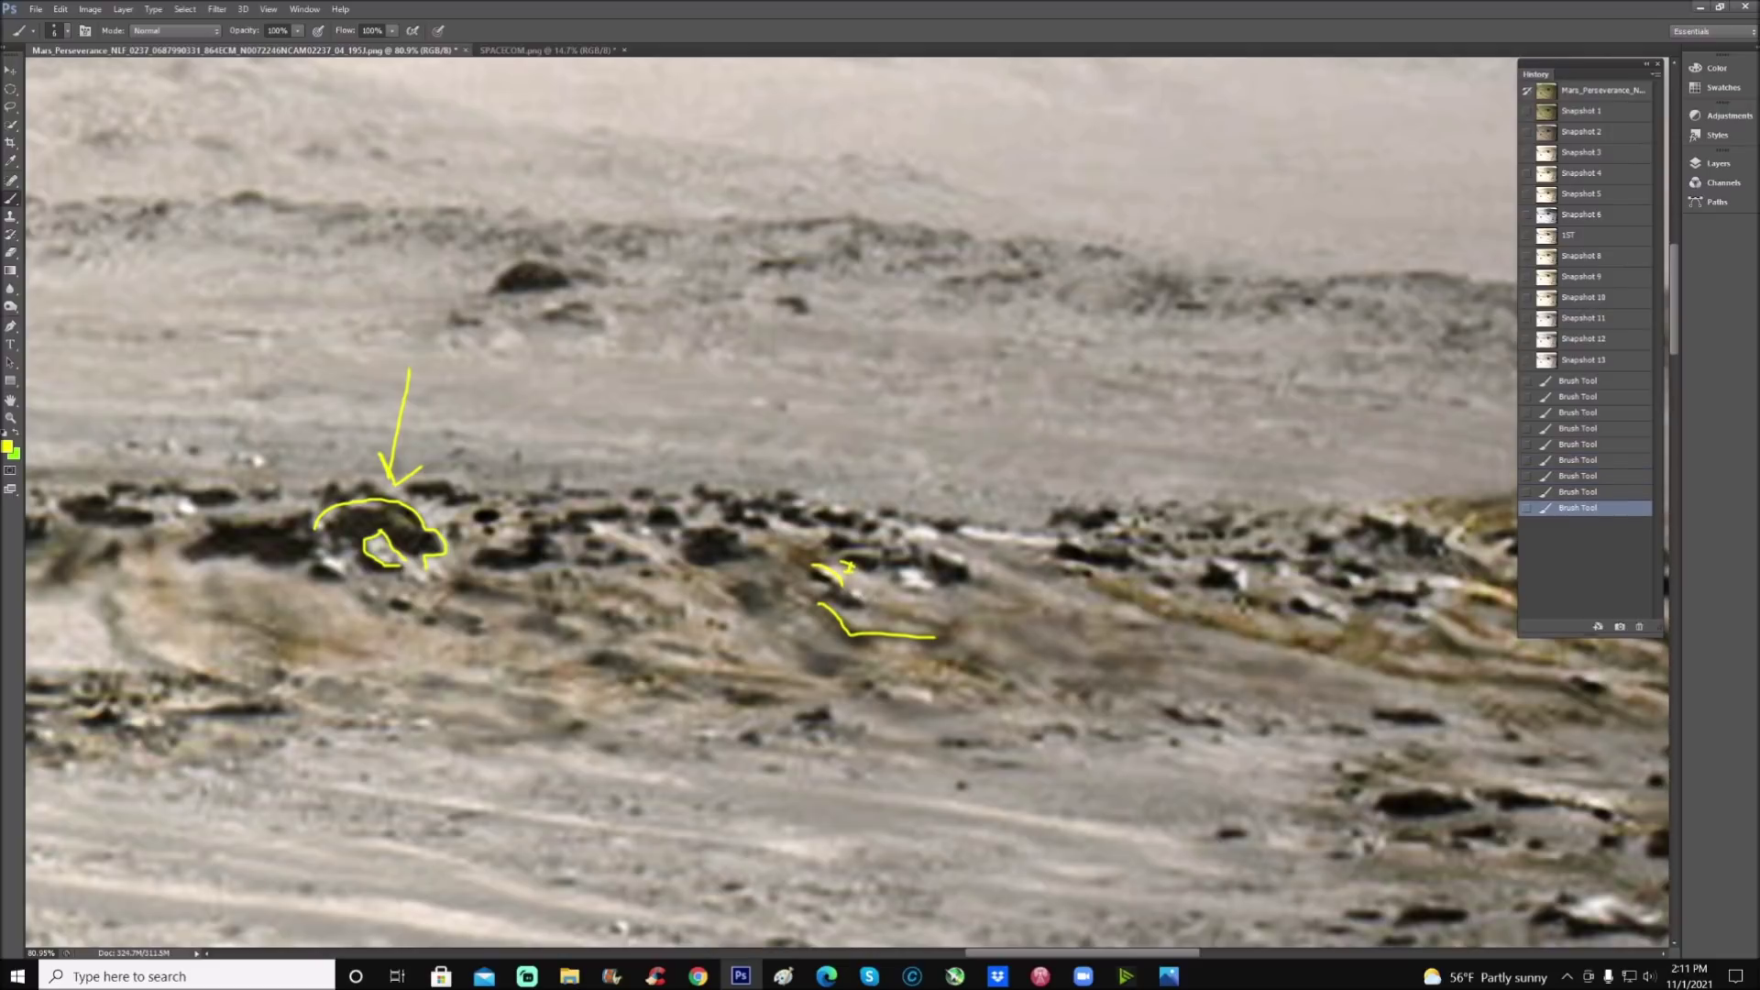
{"action": "scroll", "coordinate": [894, 612], "scroll_direction": "up", "scroll_amount": 1}
{"action": "key", "text": "ctrl+plus"}
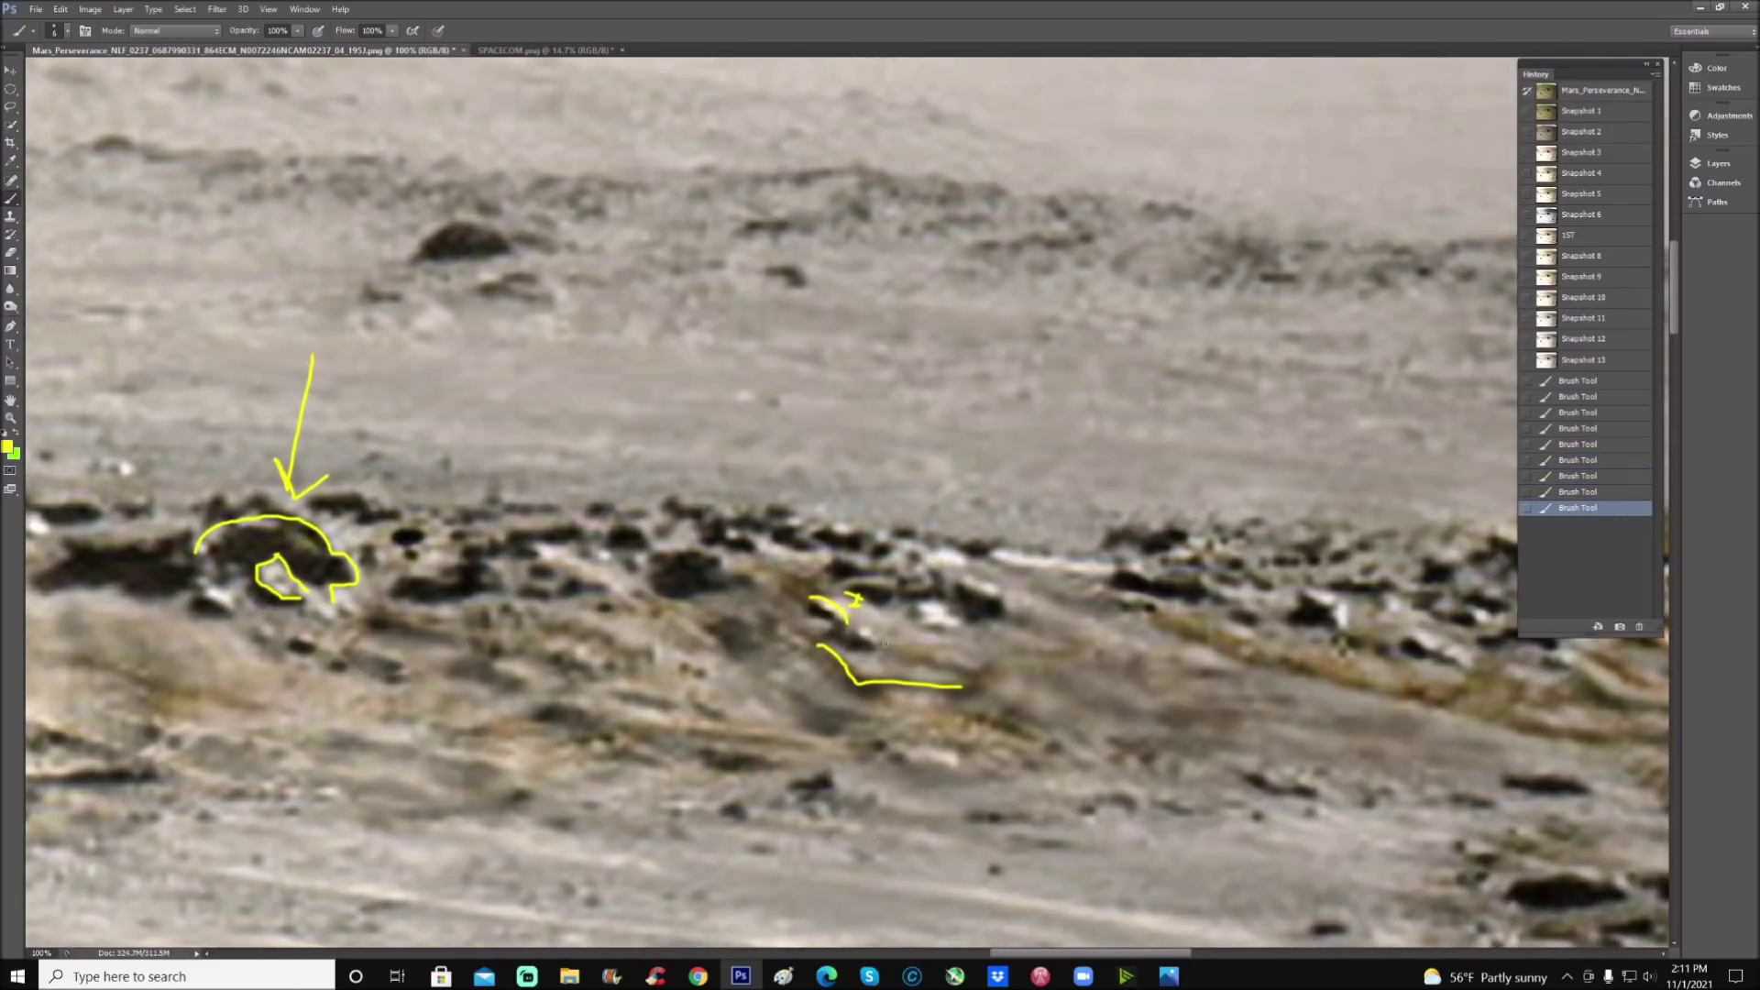
{"action": "left_click_drag", "start_coordinate": [831, 667], "coordinate": [950, 646]}
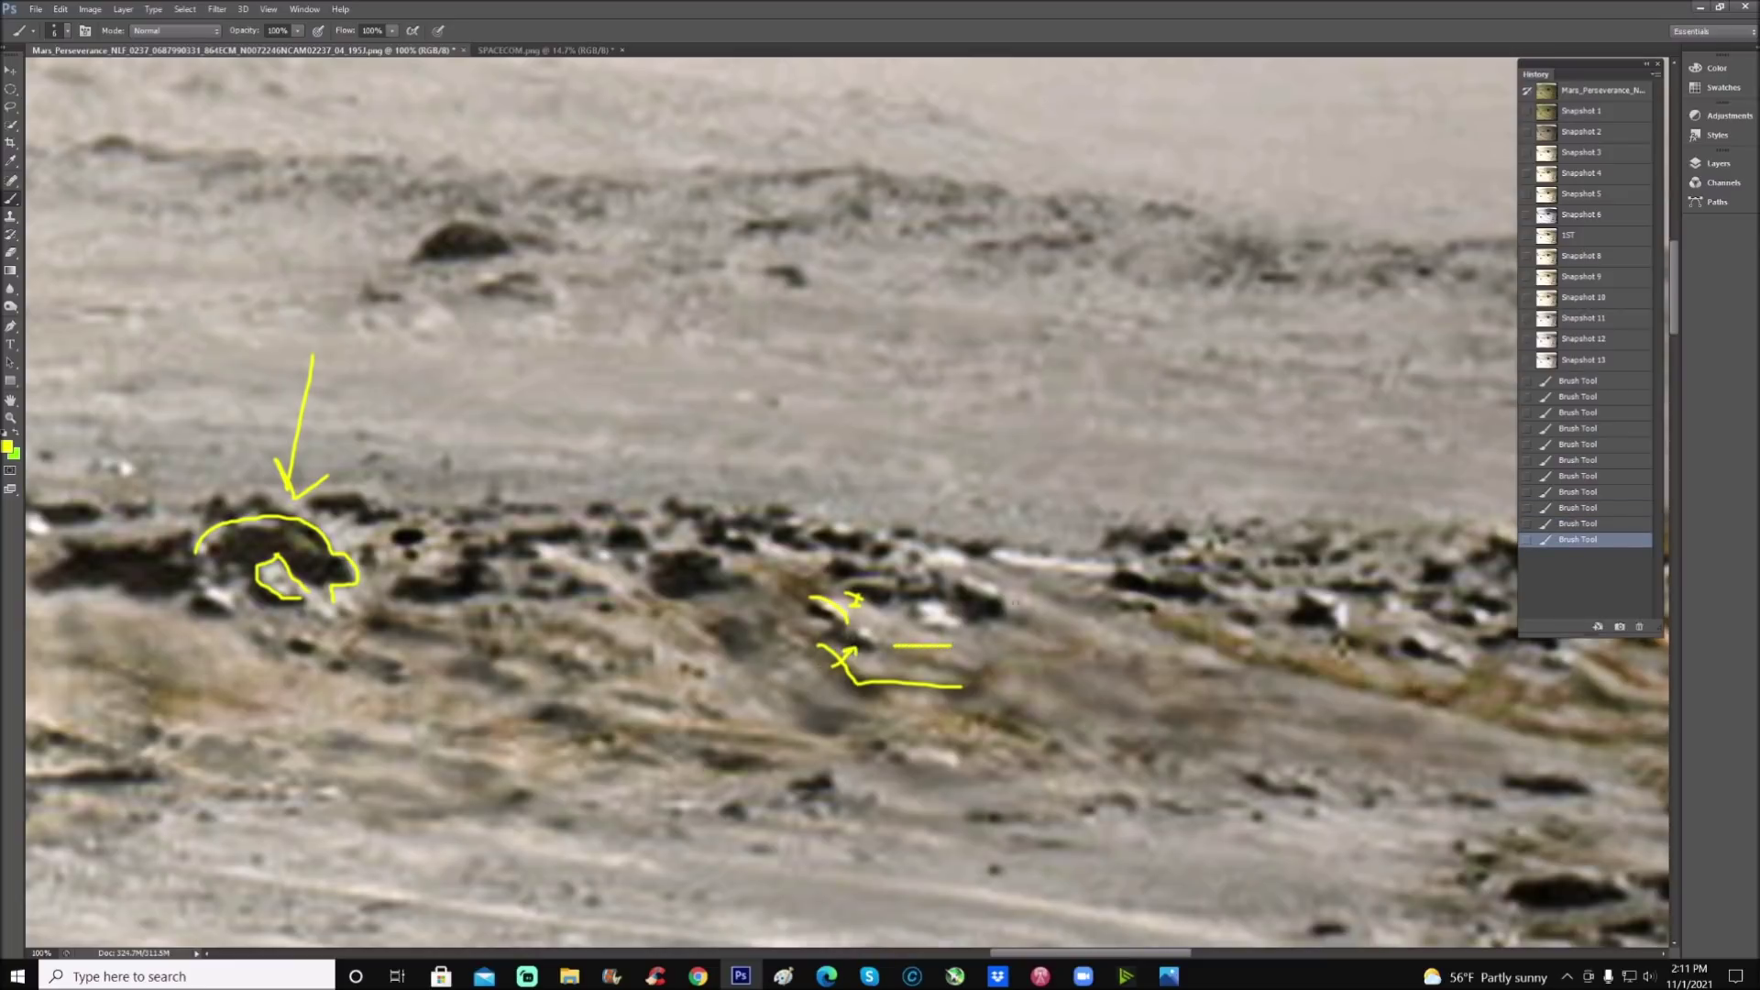
Step: Mark the dark spot at the pale formation's far end and add arrows pointing at the formation from beside and above
{"action": "mouse_move", "coordinate": [959, 581]}
{"action": "left_mouse_down"}
{"action": "mouse_move", "coordinate": [992, 591]}
{"action": "mouse_move", "coordinate": [977, 614]}
{"action": "left_mouse_up"}
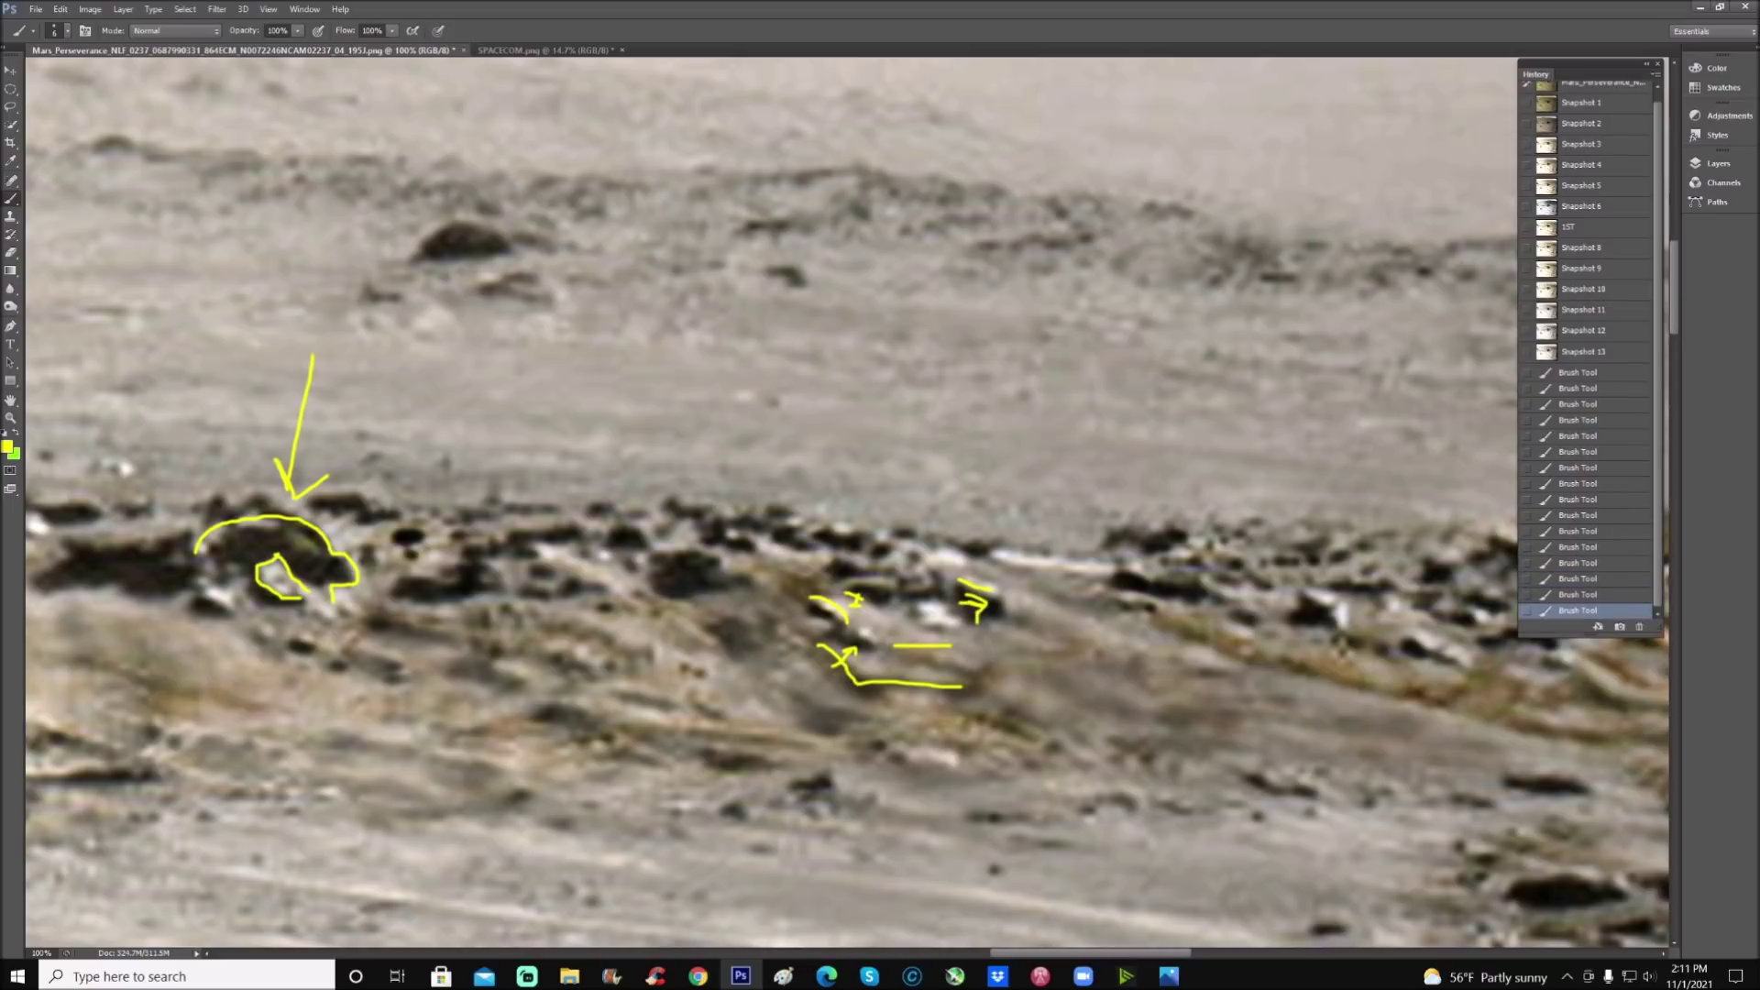
{"action": "left_click_drag", "start_coordinate": [1070, 554], "coordinate": [1039, 593]}
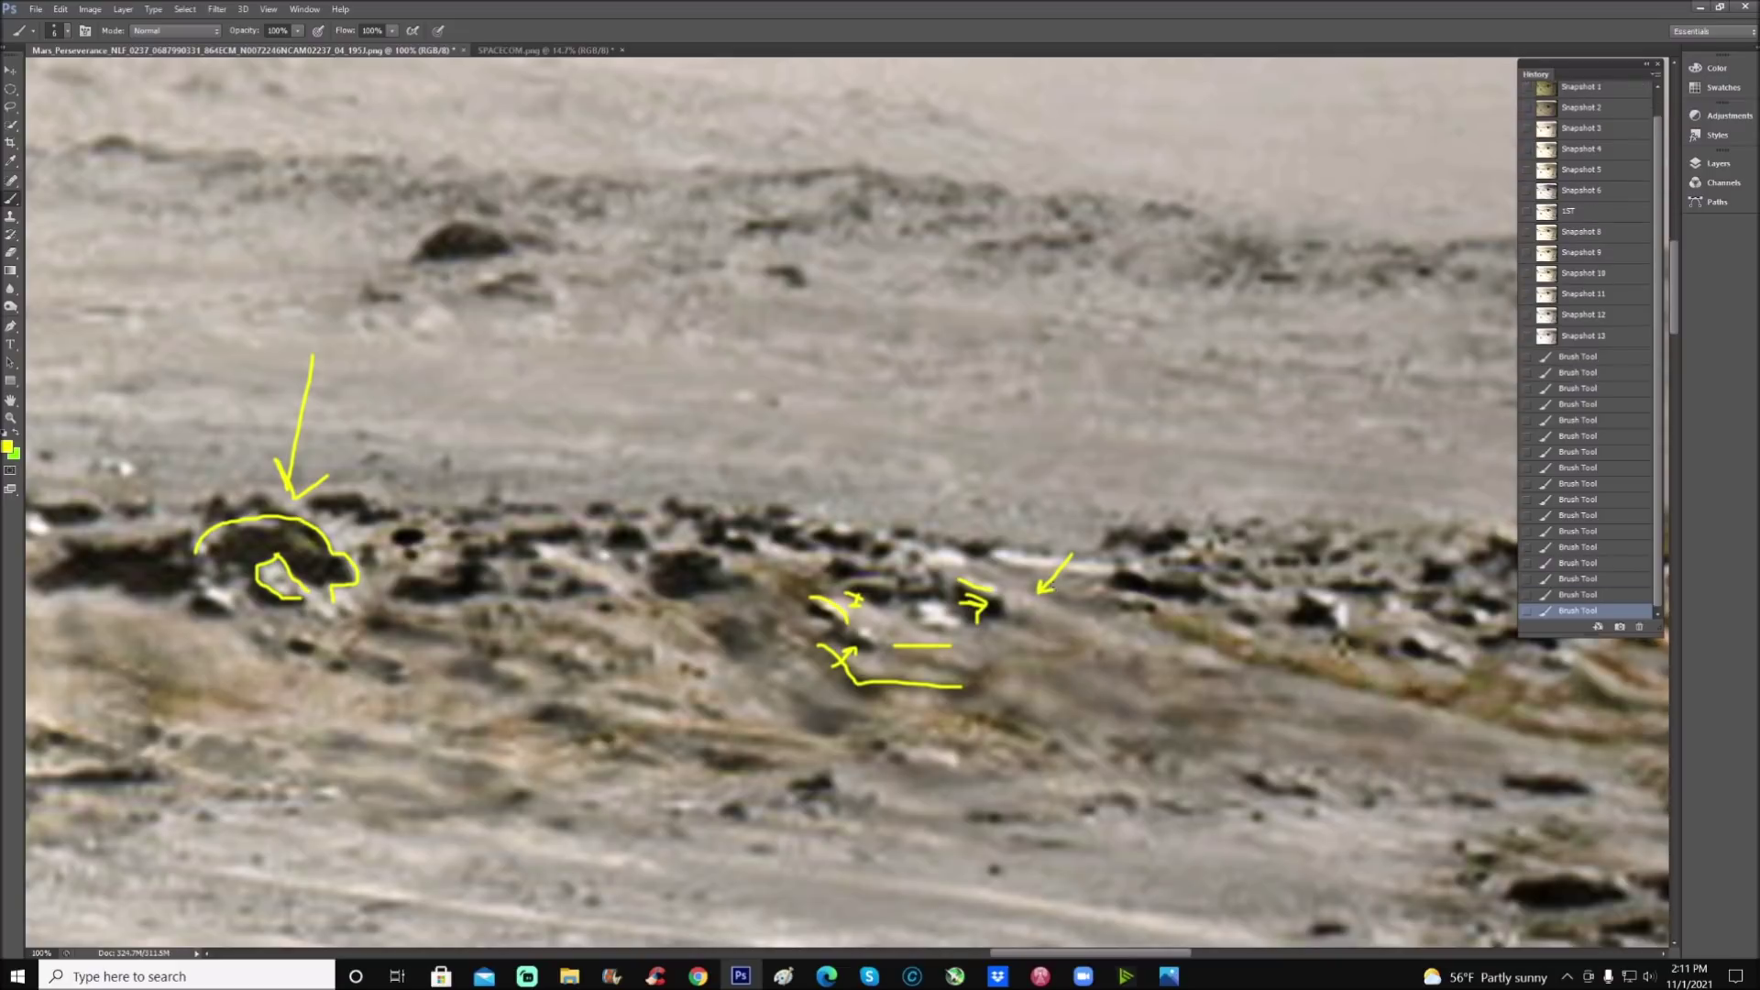
{"action": "mouse_move", "coordinate": [908, 428]}
{"action": "left_mouse_down"}
{"action": "mouse_move", "coordinate": [889, 510]}
{"action": "mouse_move", "coordinate": [878, 486]}
{"action": "mouse_move", "coordinate": [926, 495]}
{"action": "left_mouse_up"}
Step: Restore Snapshot 1 and outline the small pale object beside the ridge gap with a loop, short lines and a crossing curve
{"action": "left_click_drag", "start_coordinate": [1112, 959], "coordinate": [1151, 956]}
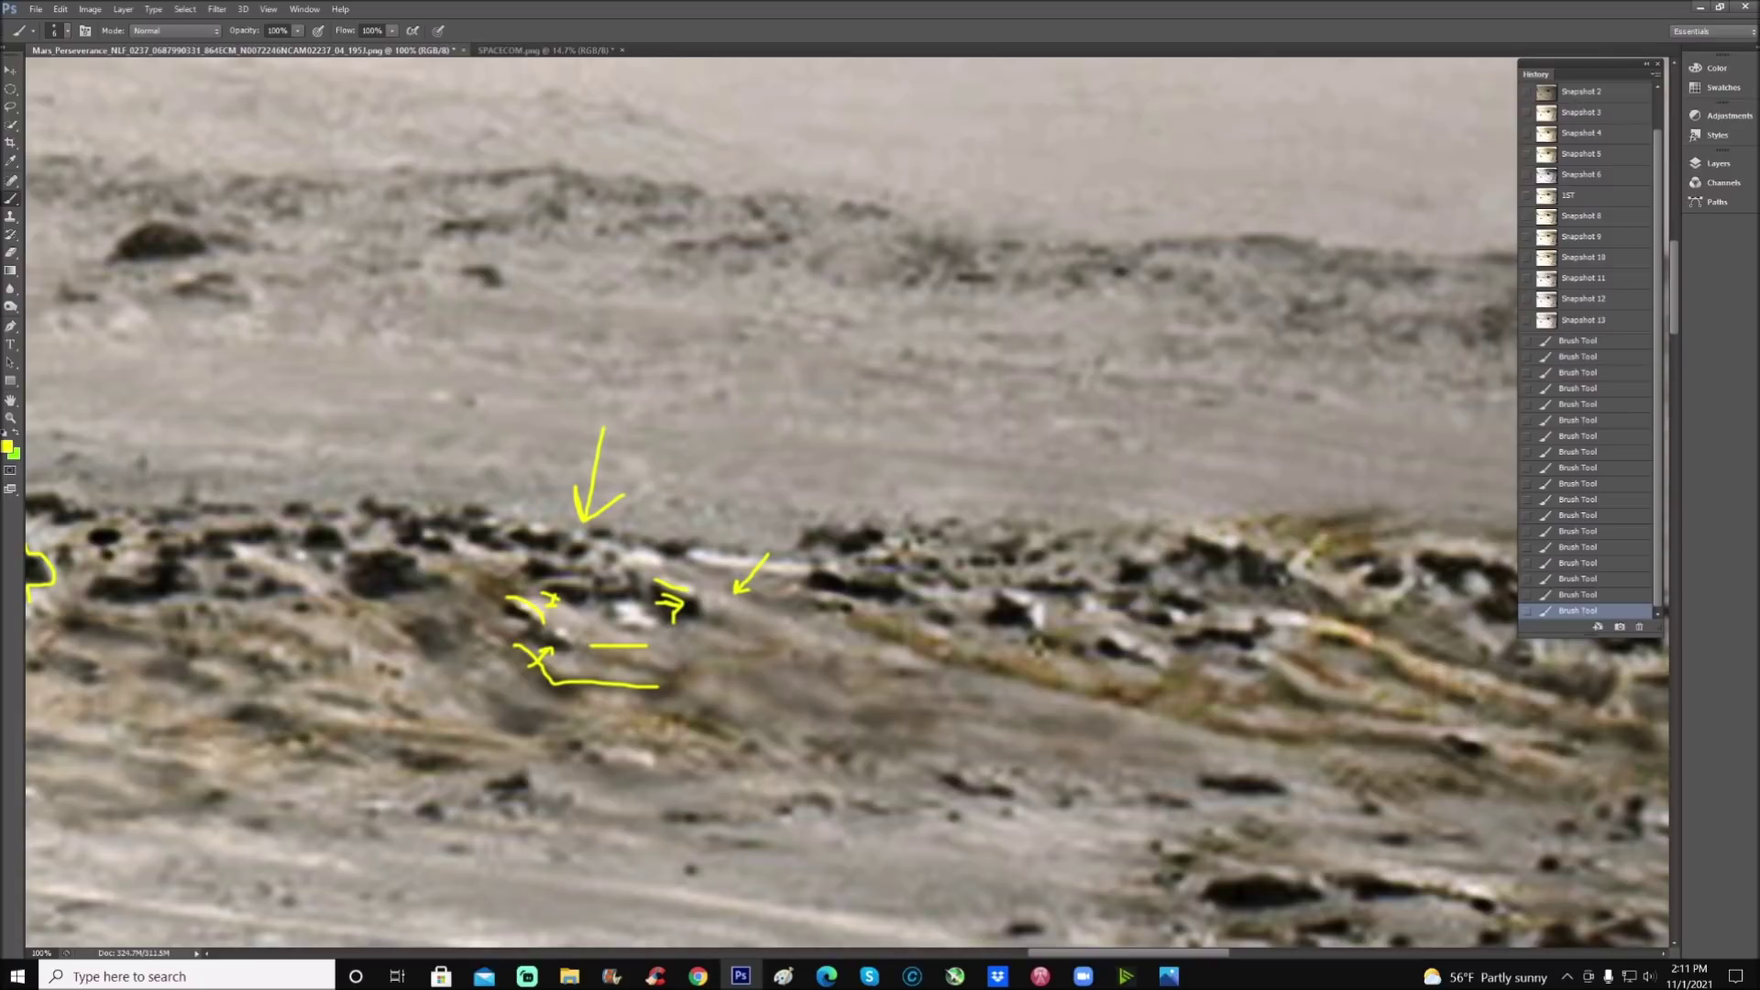
{"action": "left_click", "coordinate": [10, 417]}
{"action": "left_click_drag", "start_coordinate": [371, 445], "coordinate": [358, 445]}
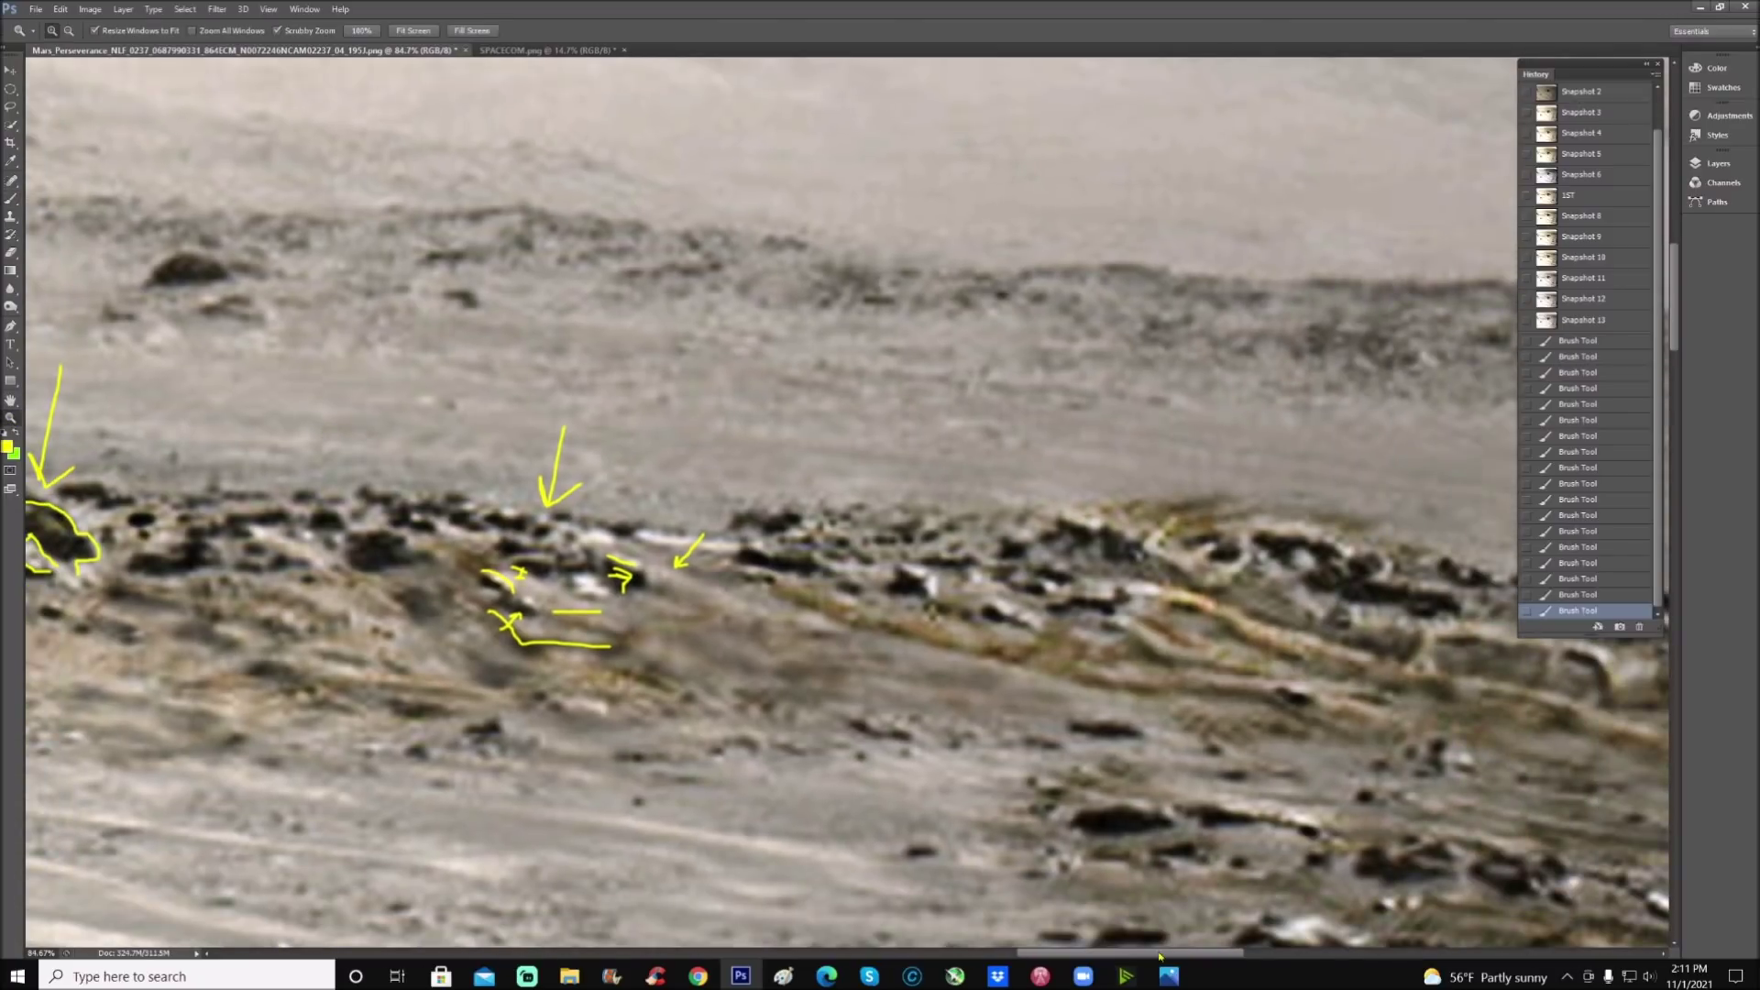
{"action": "scroll", "coordinate": [1643, 149], "scroll_direction": "up", "scroll_amount": 1}
{"action": "left_click", "coordinate": [1627, 114]}
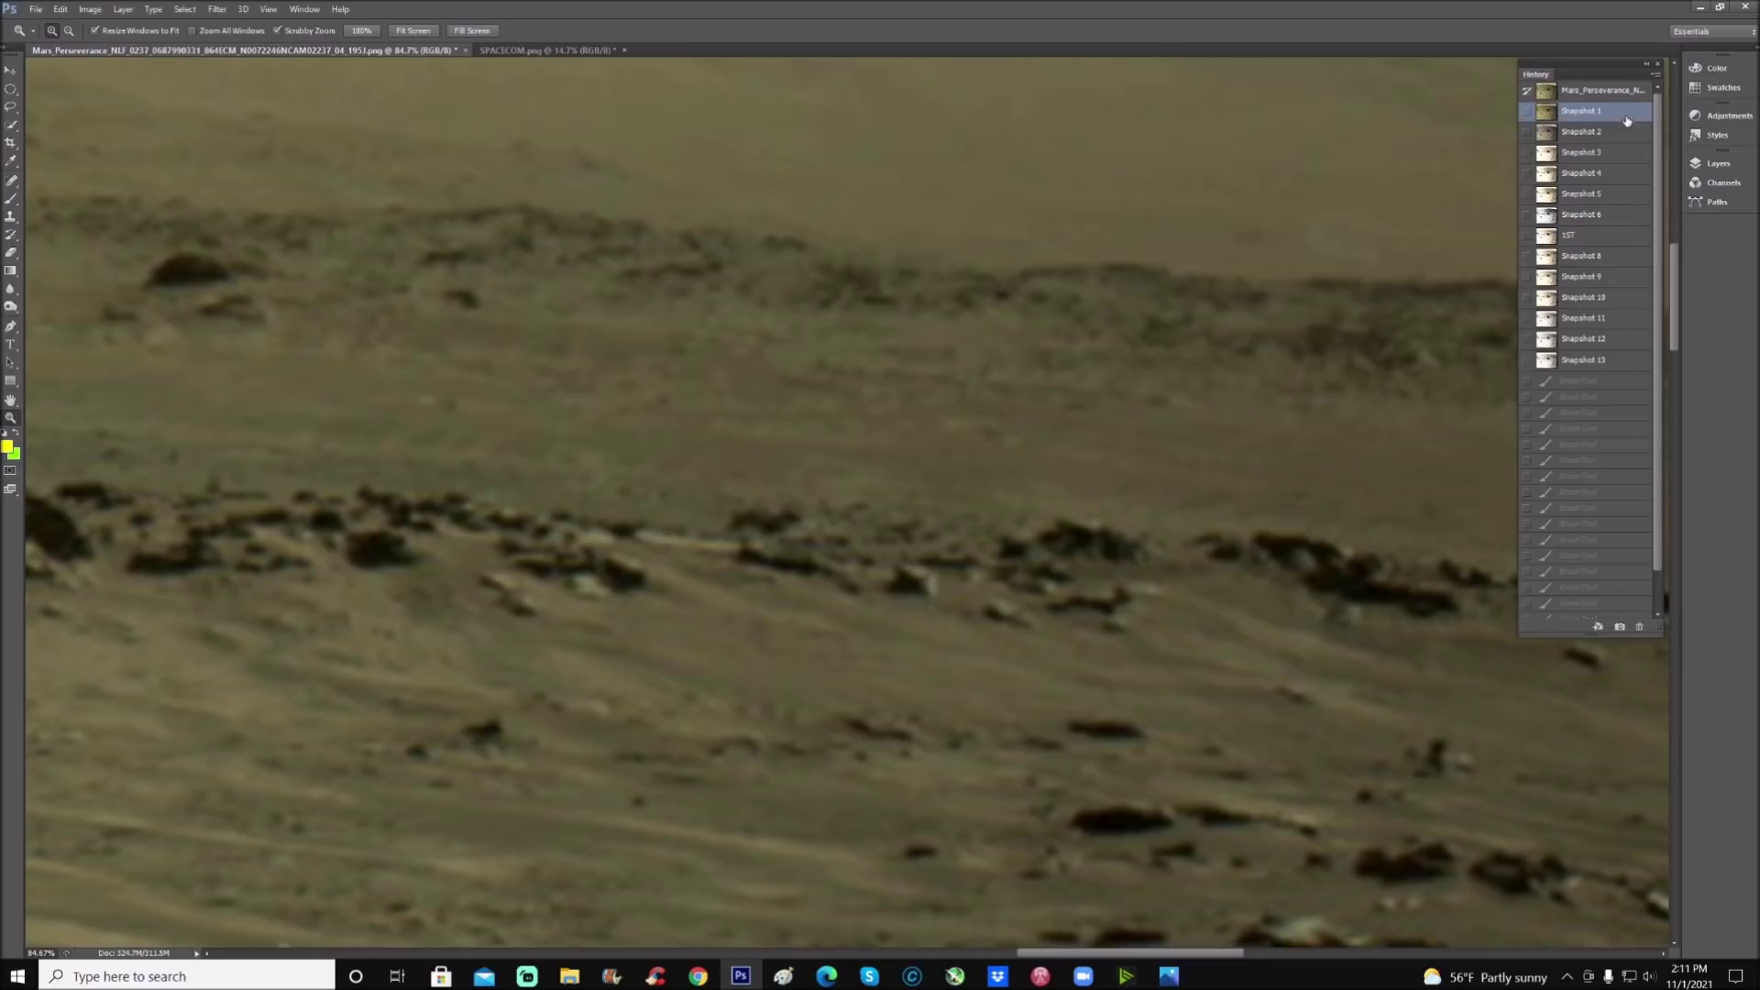
{"action": "left_click_drag", "start_coordinate": [1099, 943], "coordinate": [1135, 941]}
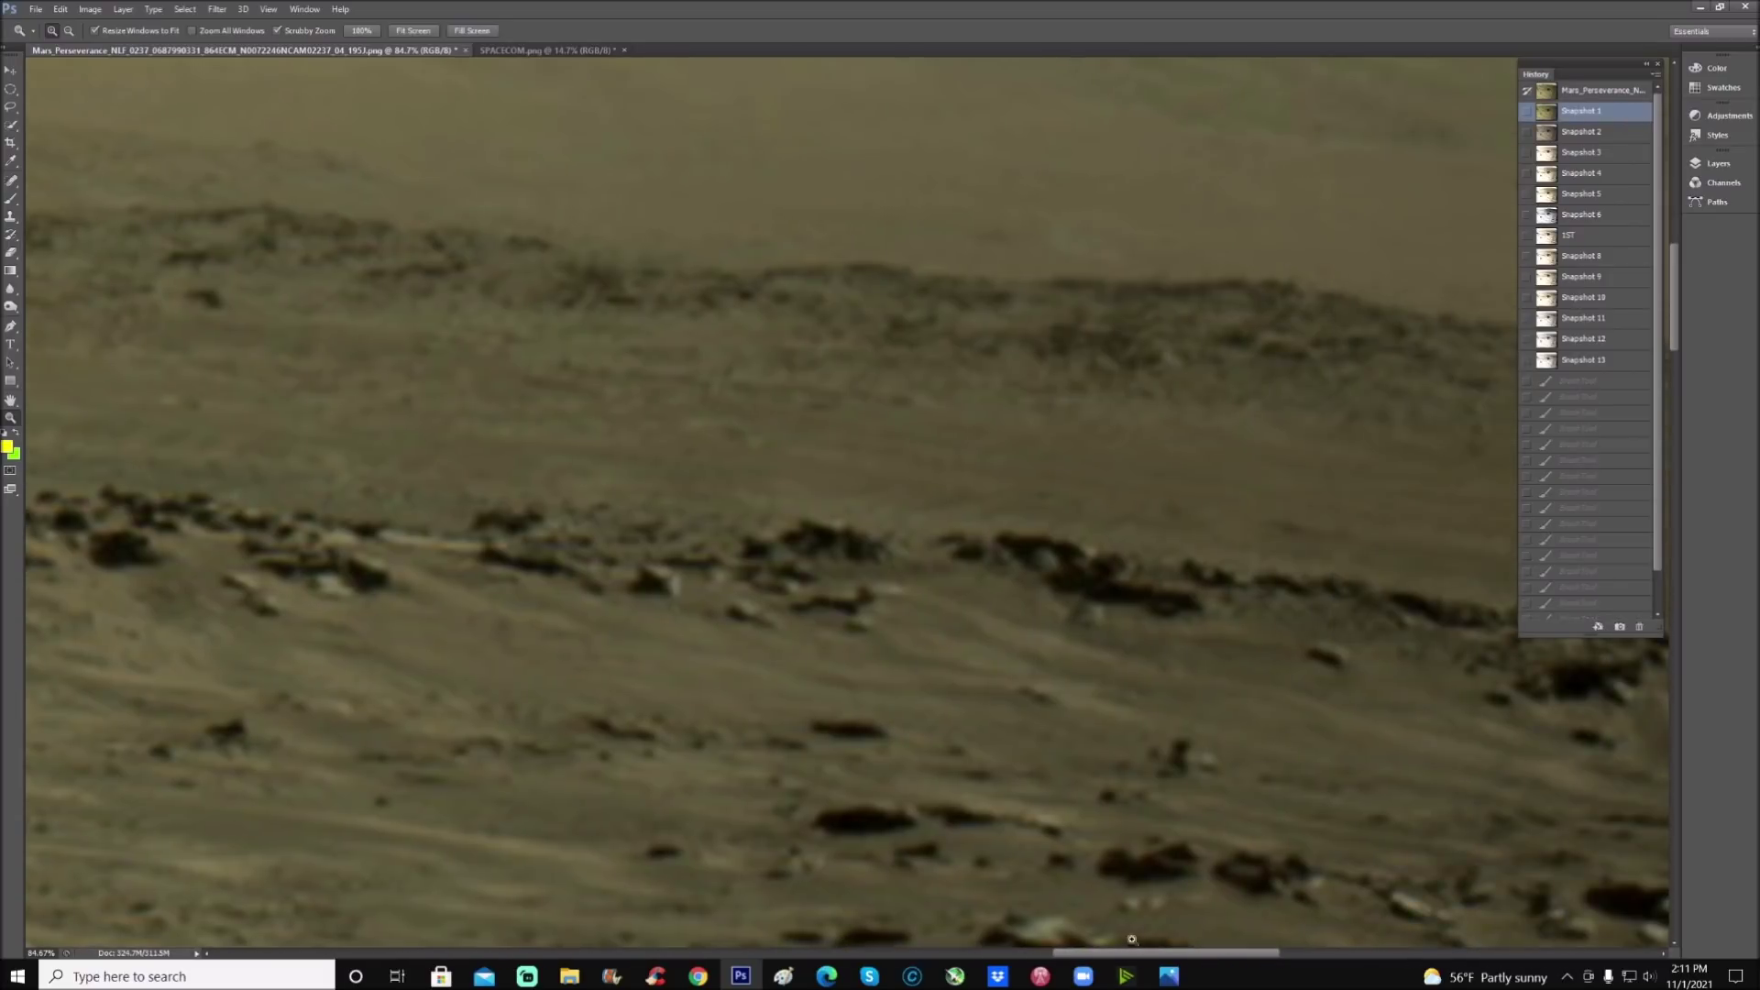
{"action": "left_click", "coordinate": [1082, 692]}
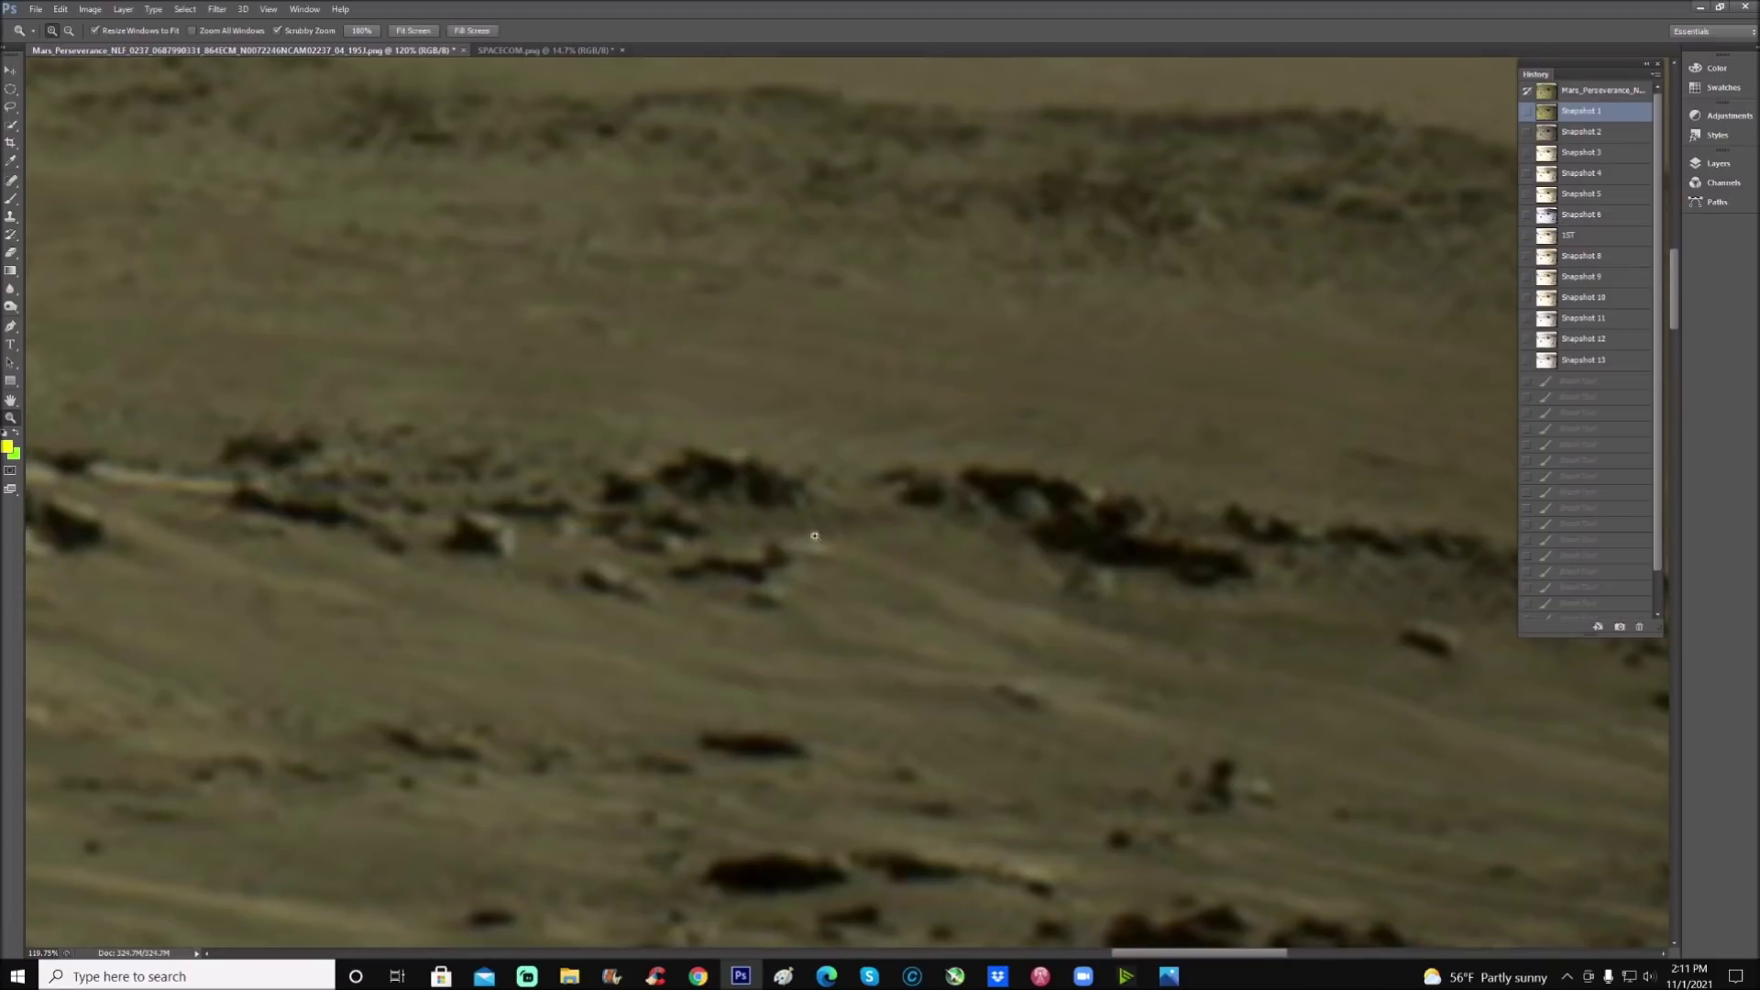
{"action": "left_click", "coordinate": [13, 205]}
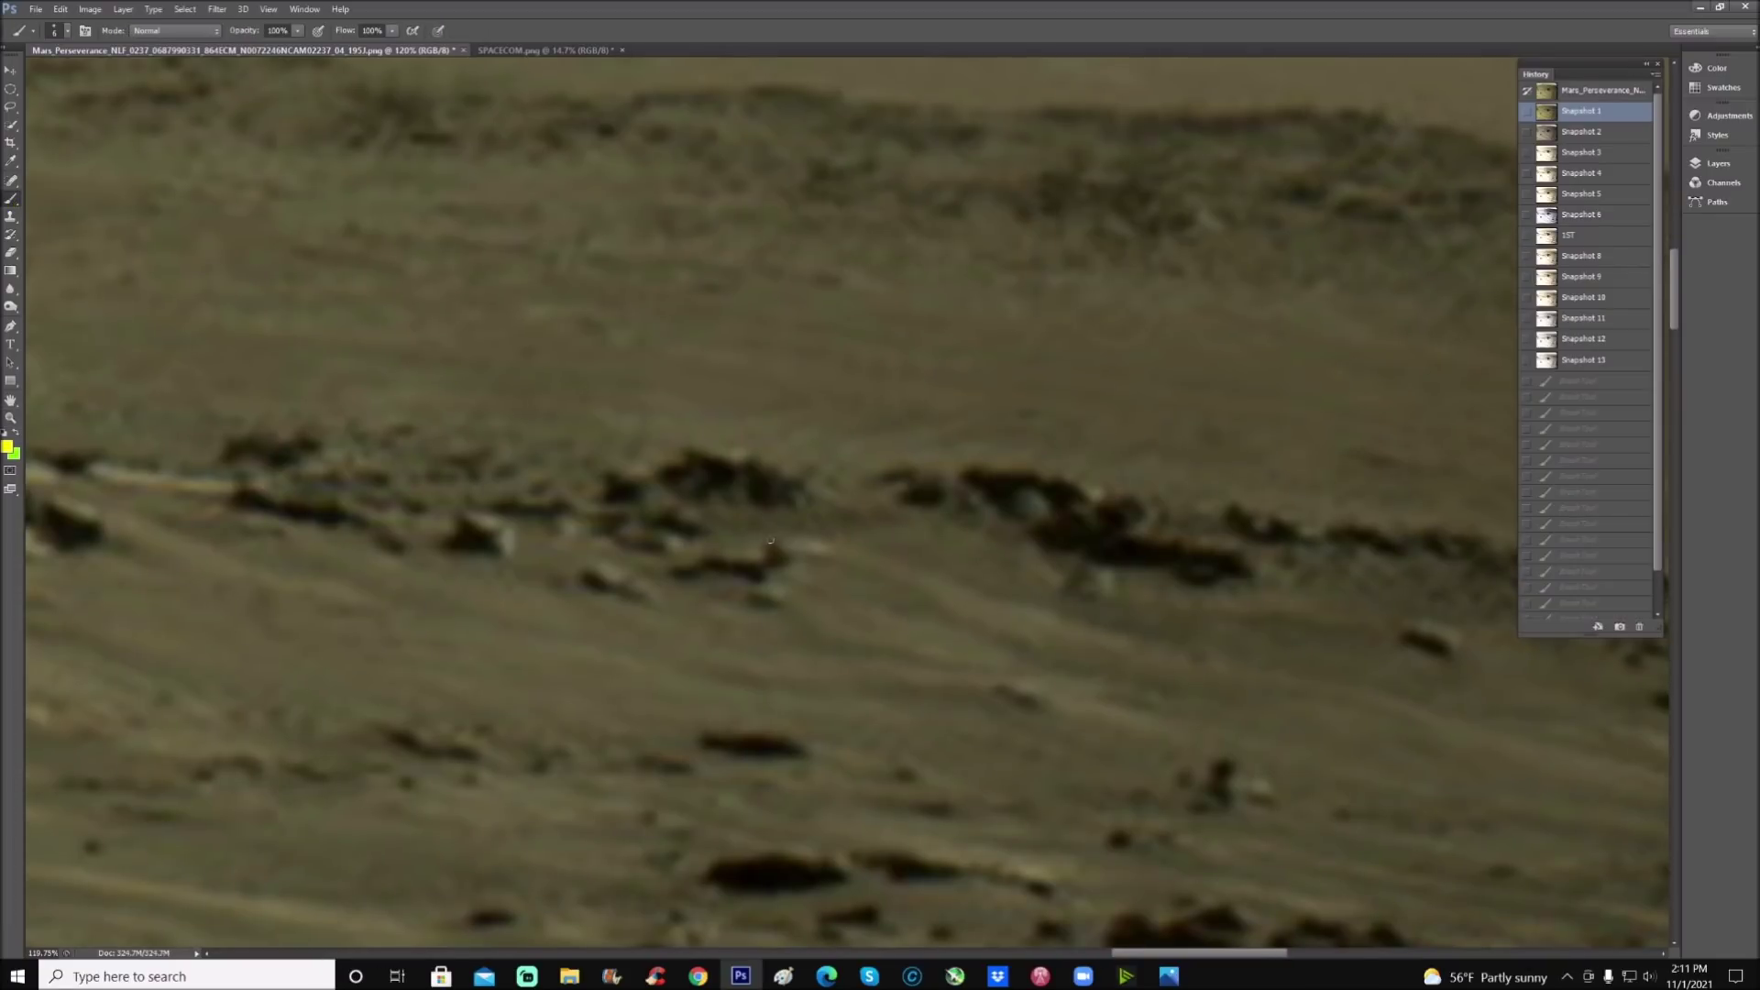
{"action": "mouse_move", "coordinate": [769, 542]}
{"action": "left_mouse_down"}
{"action": "mouse_move", "coordinate": [770, 561]}
{"action": "mouse_move", "coordinate": [773, 540]}
{"action": "mouse_move", "coordinate": [838, 540]}
{"action": "mouse_move", "coordinate": [818, 557]}
{"action": "mouse_move", "coordinate": [834, 525]}
{"action": "mouse_move", "coordinate": [752, 616]}
{"action": "left_mouse_up"}
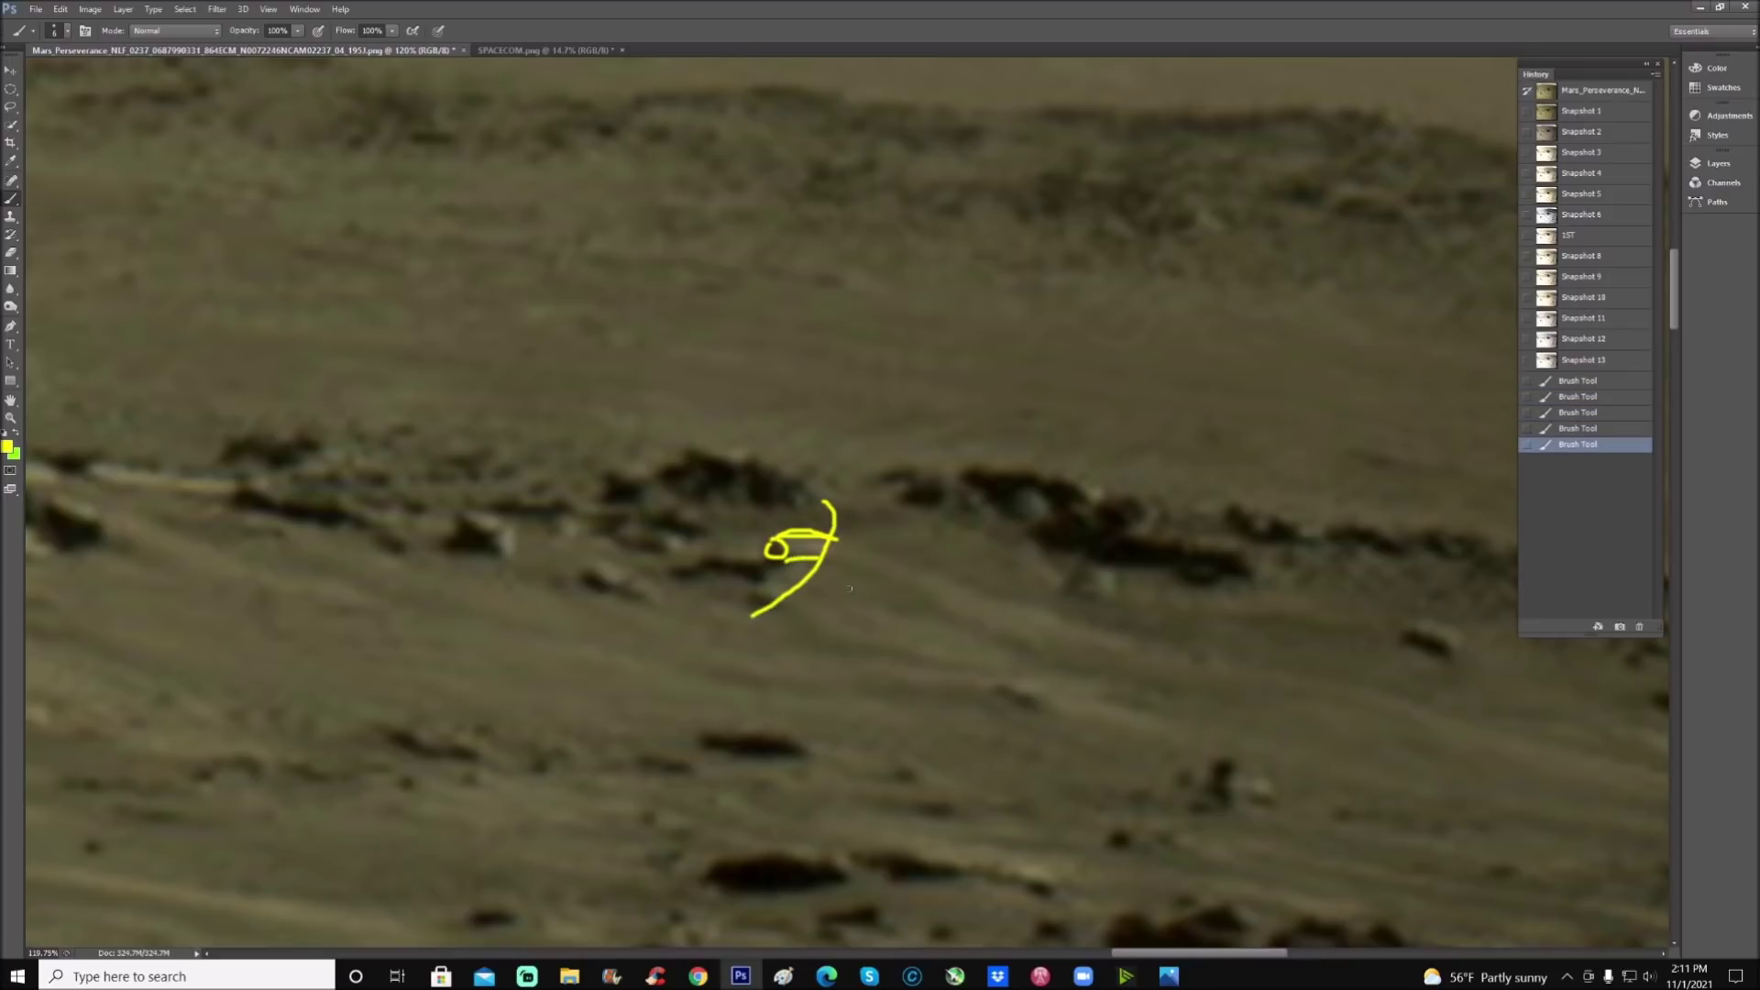
Step: Trace two yellow lines down the slope from the pale object, extending the upper one below the neighbouring dark rocks
{"action": "left_click_drag", "start_coordinate": [839, 537], "coordinate": [946, 576]}
{"action": "left_click_drag", "start_coordinate": [834, 561], "coordinate": [1023, 649]}
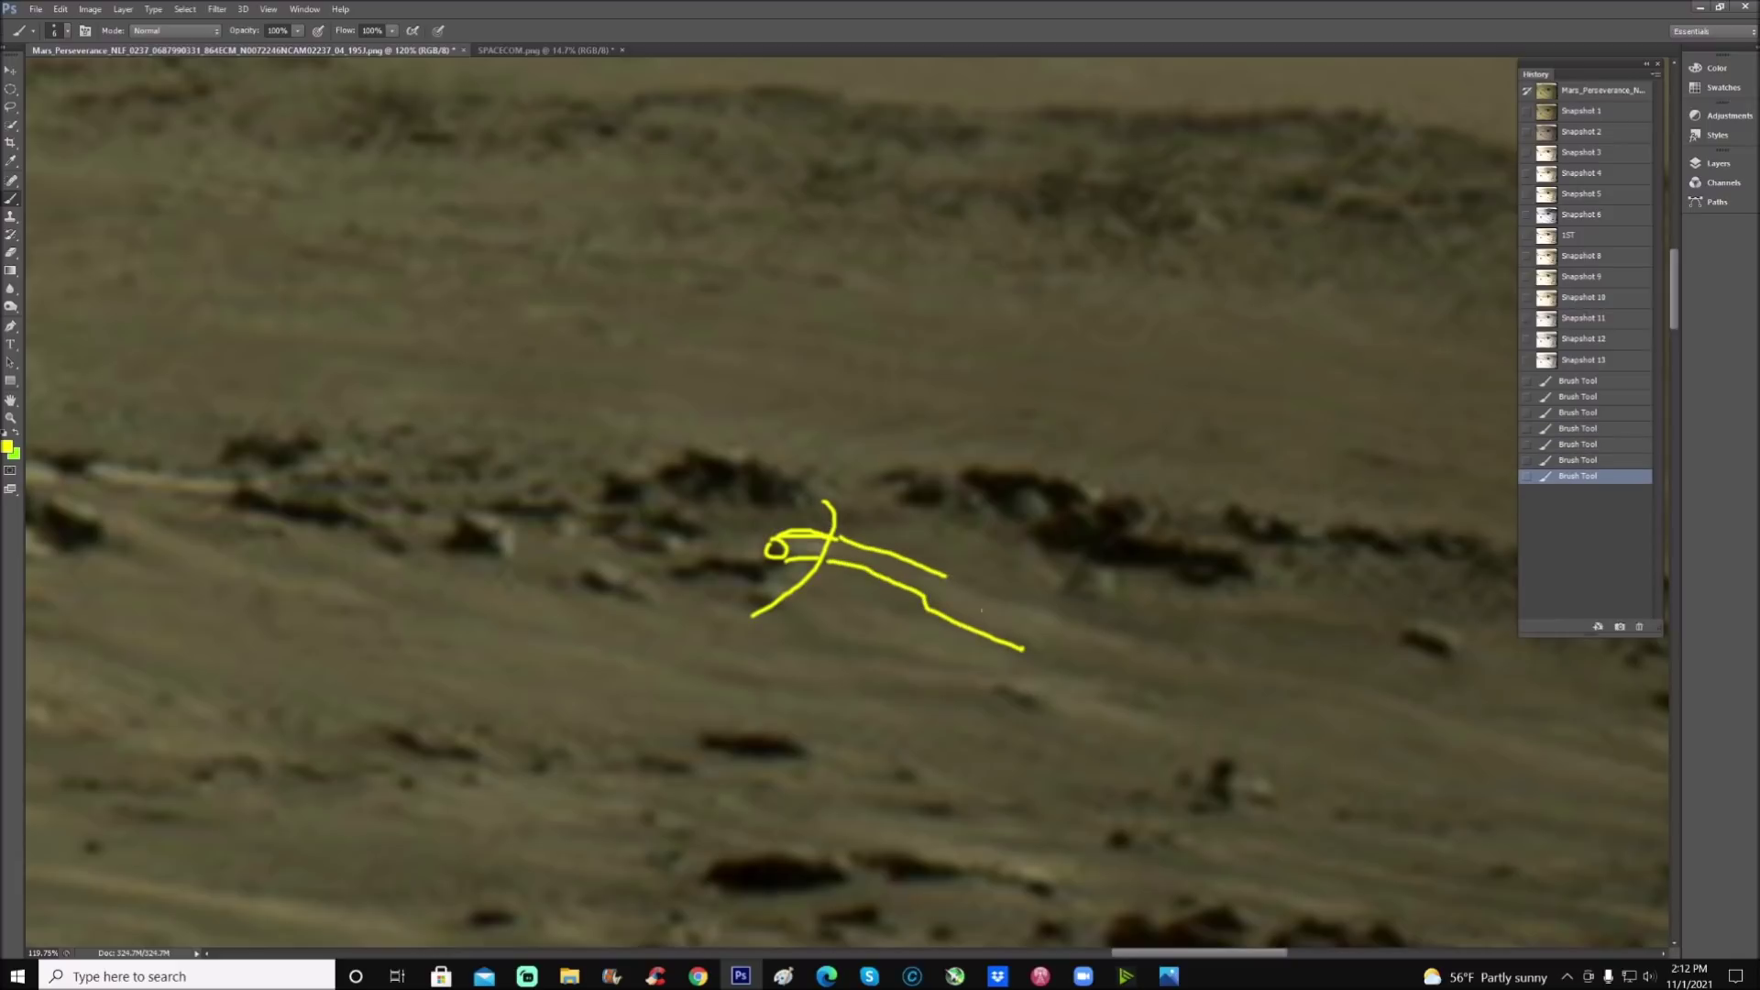
{"action": "mouse_move", "coordinate": [956, 577]}
{"action": "left_mouse_down"}
{"action": "mouse_move", "coordinate": [1055, 623]}
{"action": "mouse_move", "coordinate": [1180, 647]}
{"action": "left_mouse_up"}
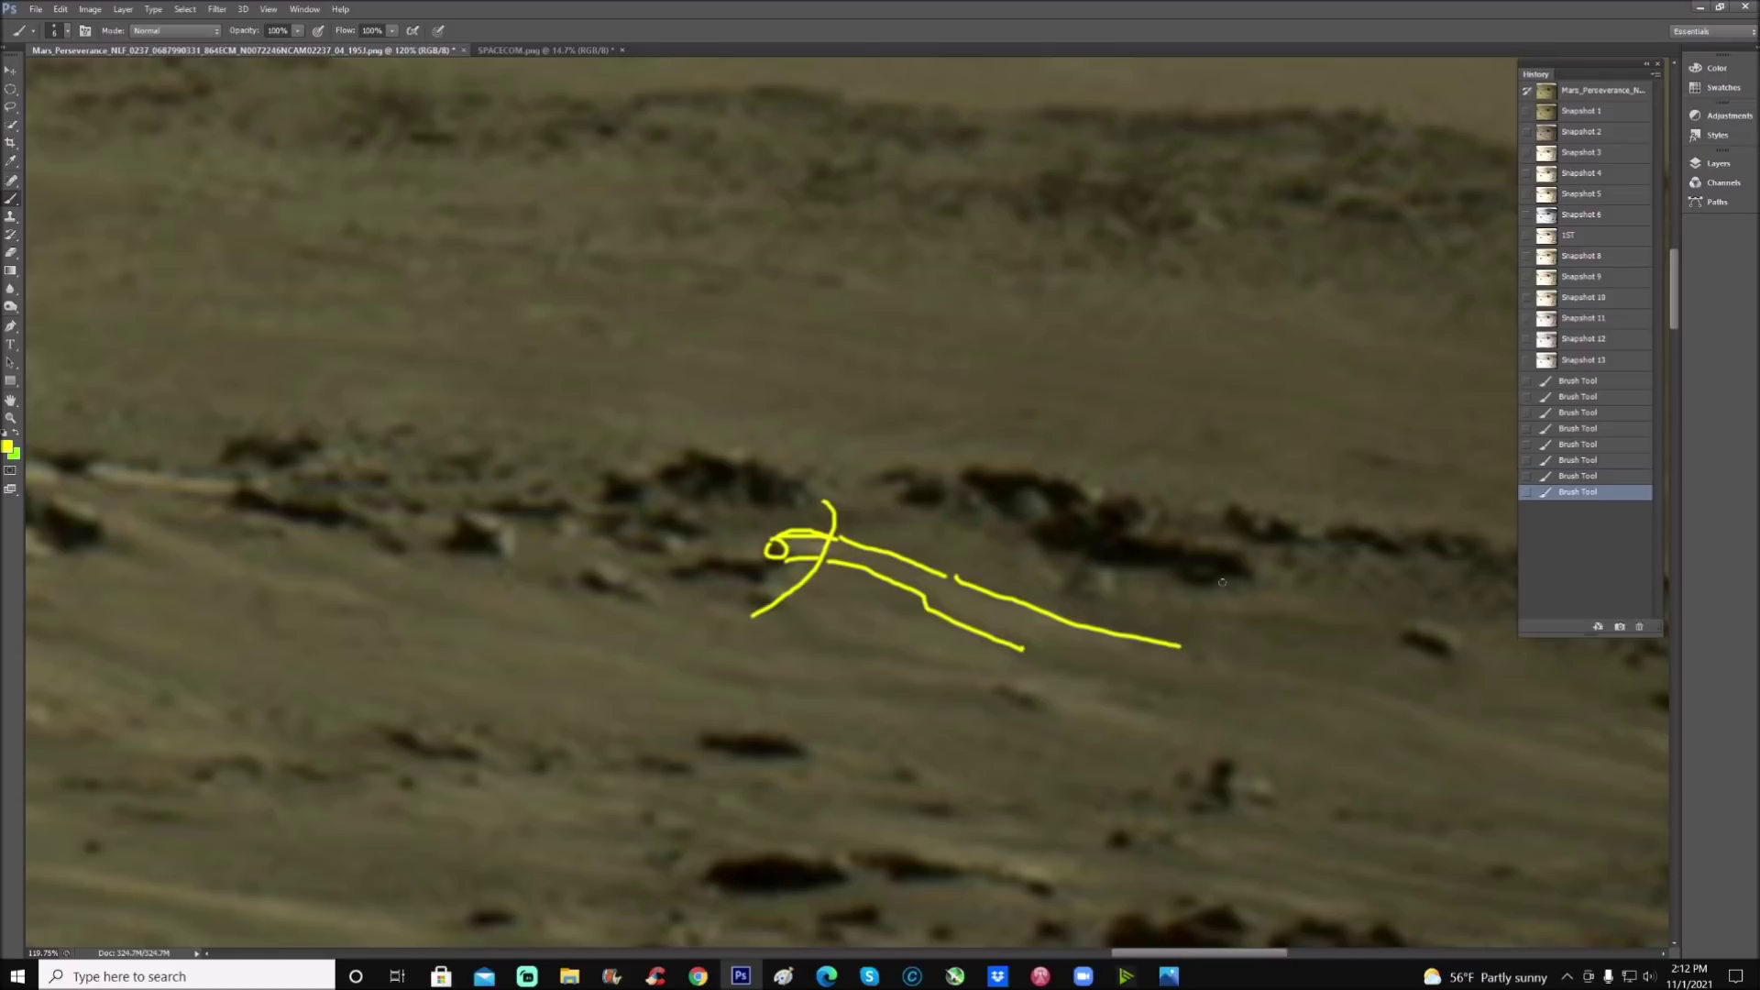
Step: View Snapshot 2 and Snapshot 13 without the brush marks and examine the brownish structures along the ridge
{"action": "left_click", "coordinate": [1635, 135]}
{"action": "left_click", "coordinate": [10, 419]}
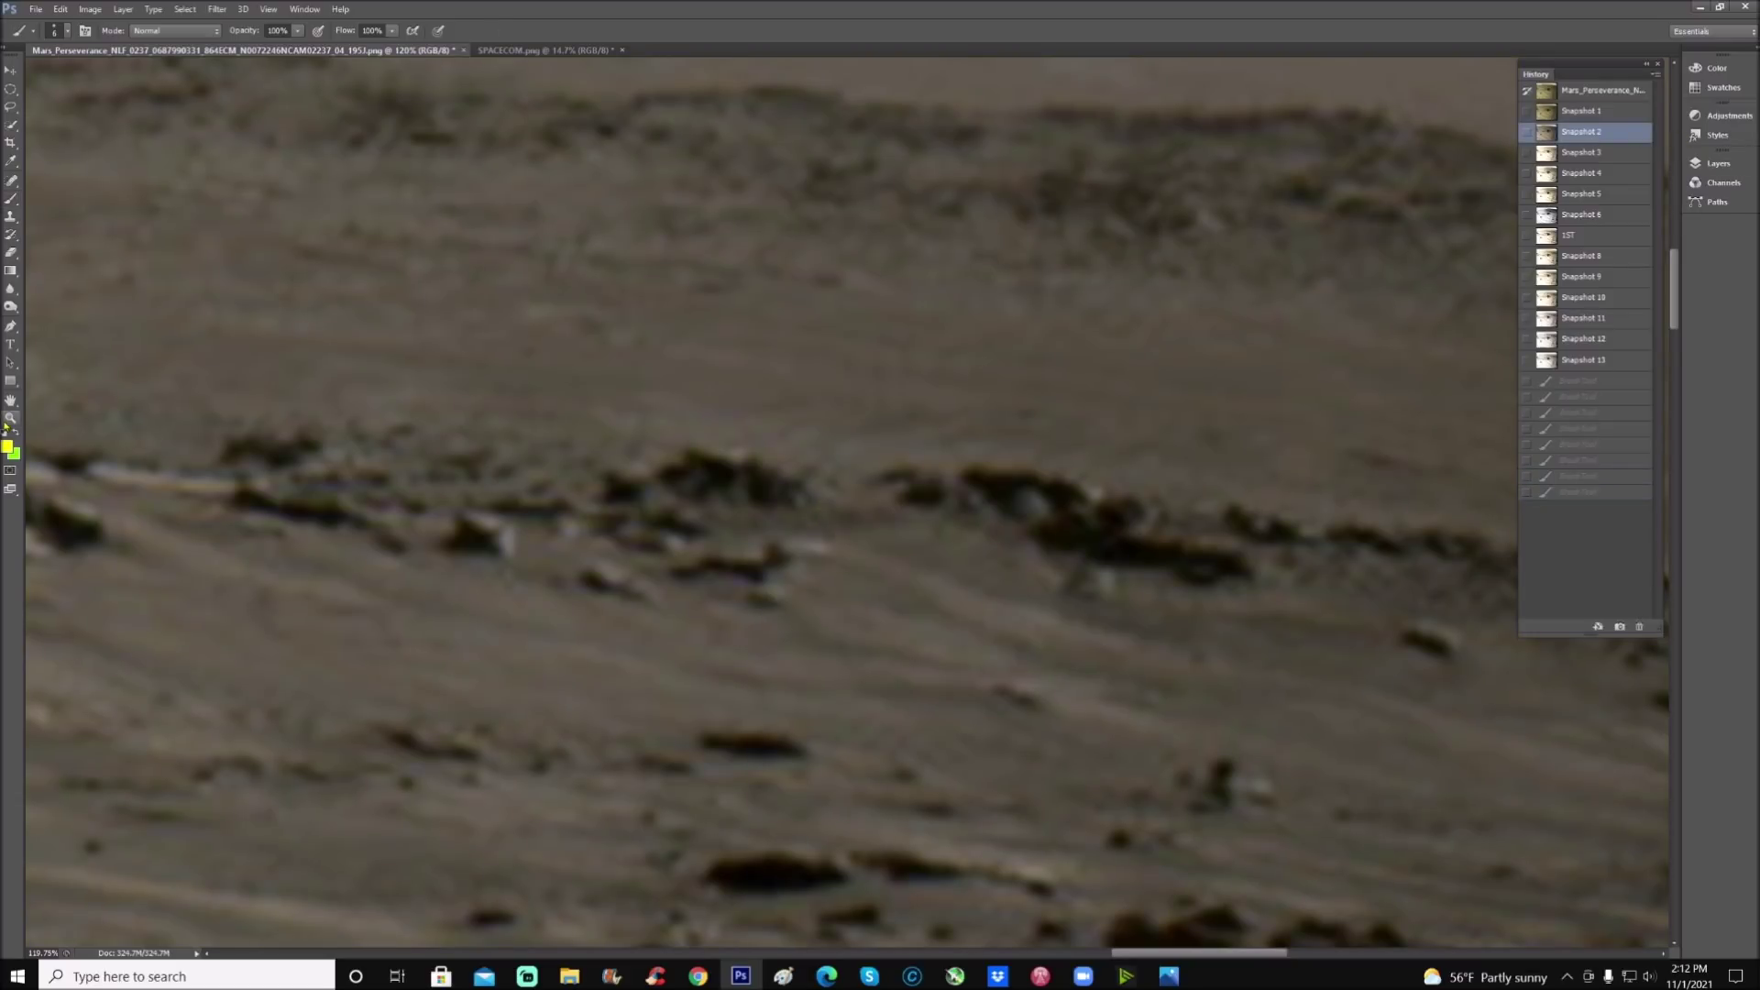
{"action": "left_click_drag", "start_coordinate": [749, 410], "coordinate": [713, 438]}
{"action": "left_click", "coordinate": [1610, 358]}
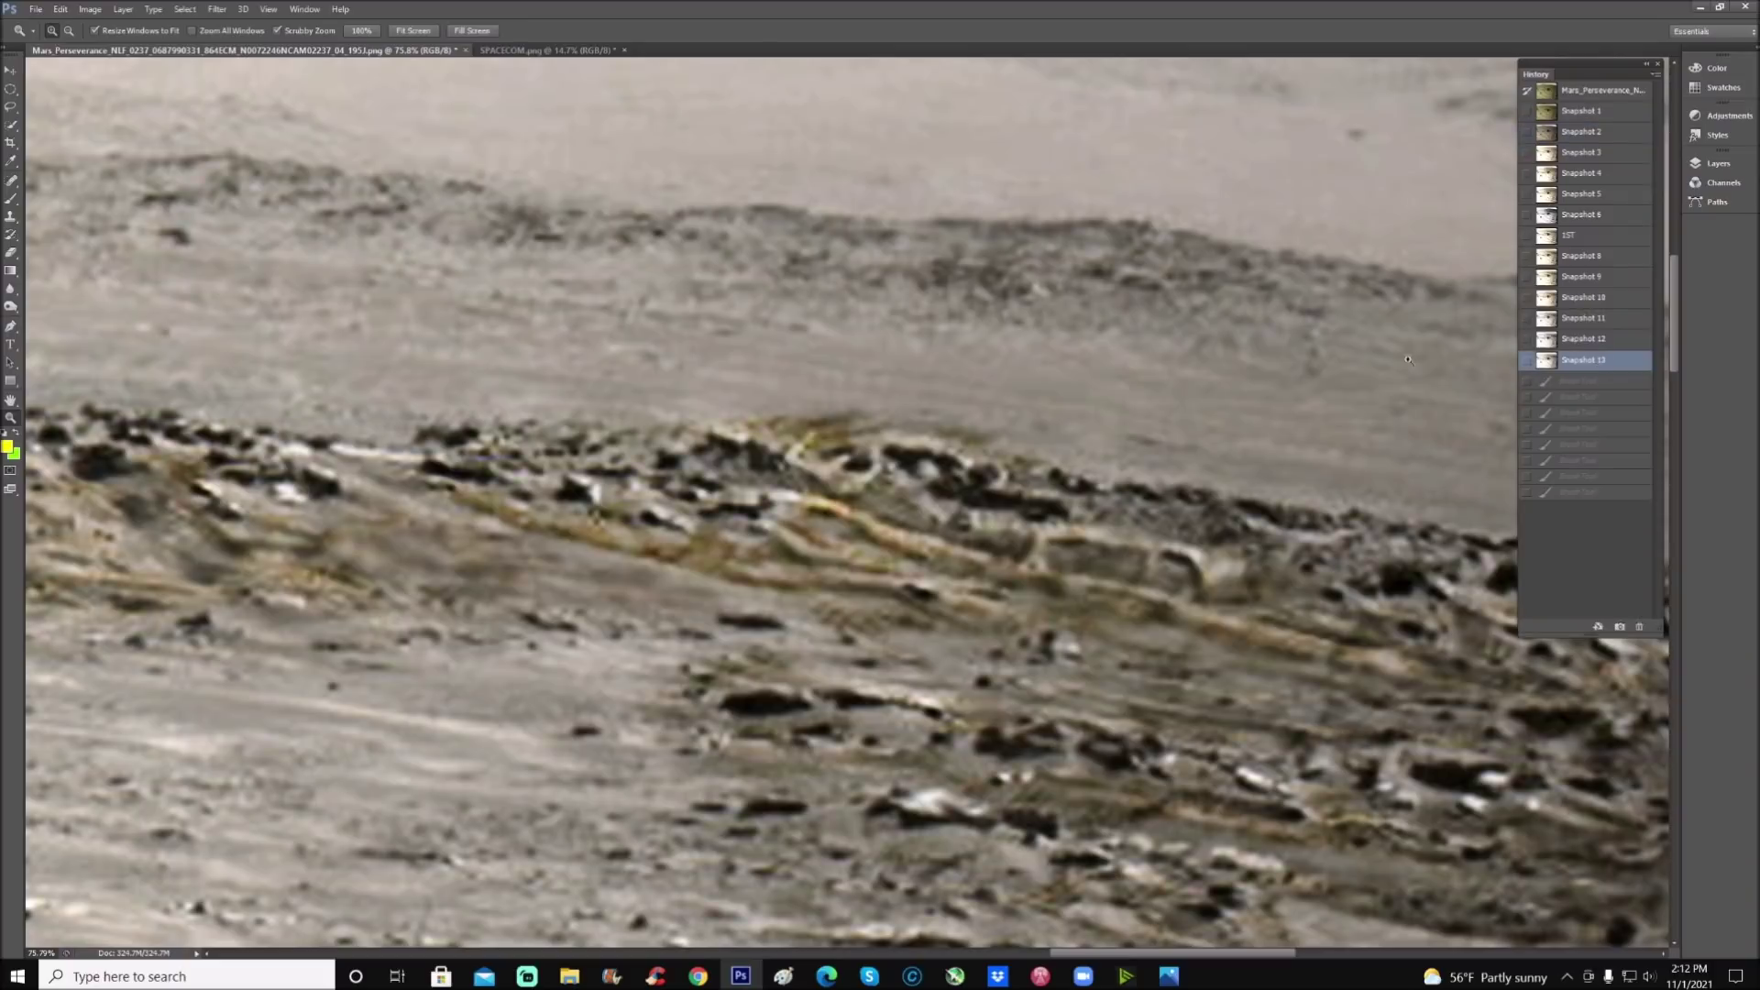
{"action": "left_click_drag", "start_coordinate": [914, 425], "coordinate": [919, 413]}
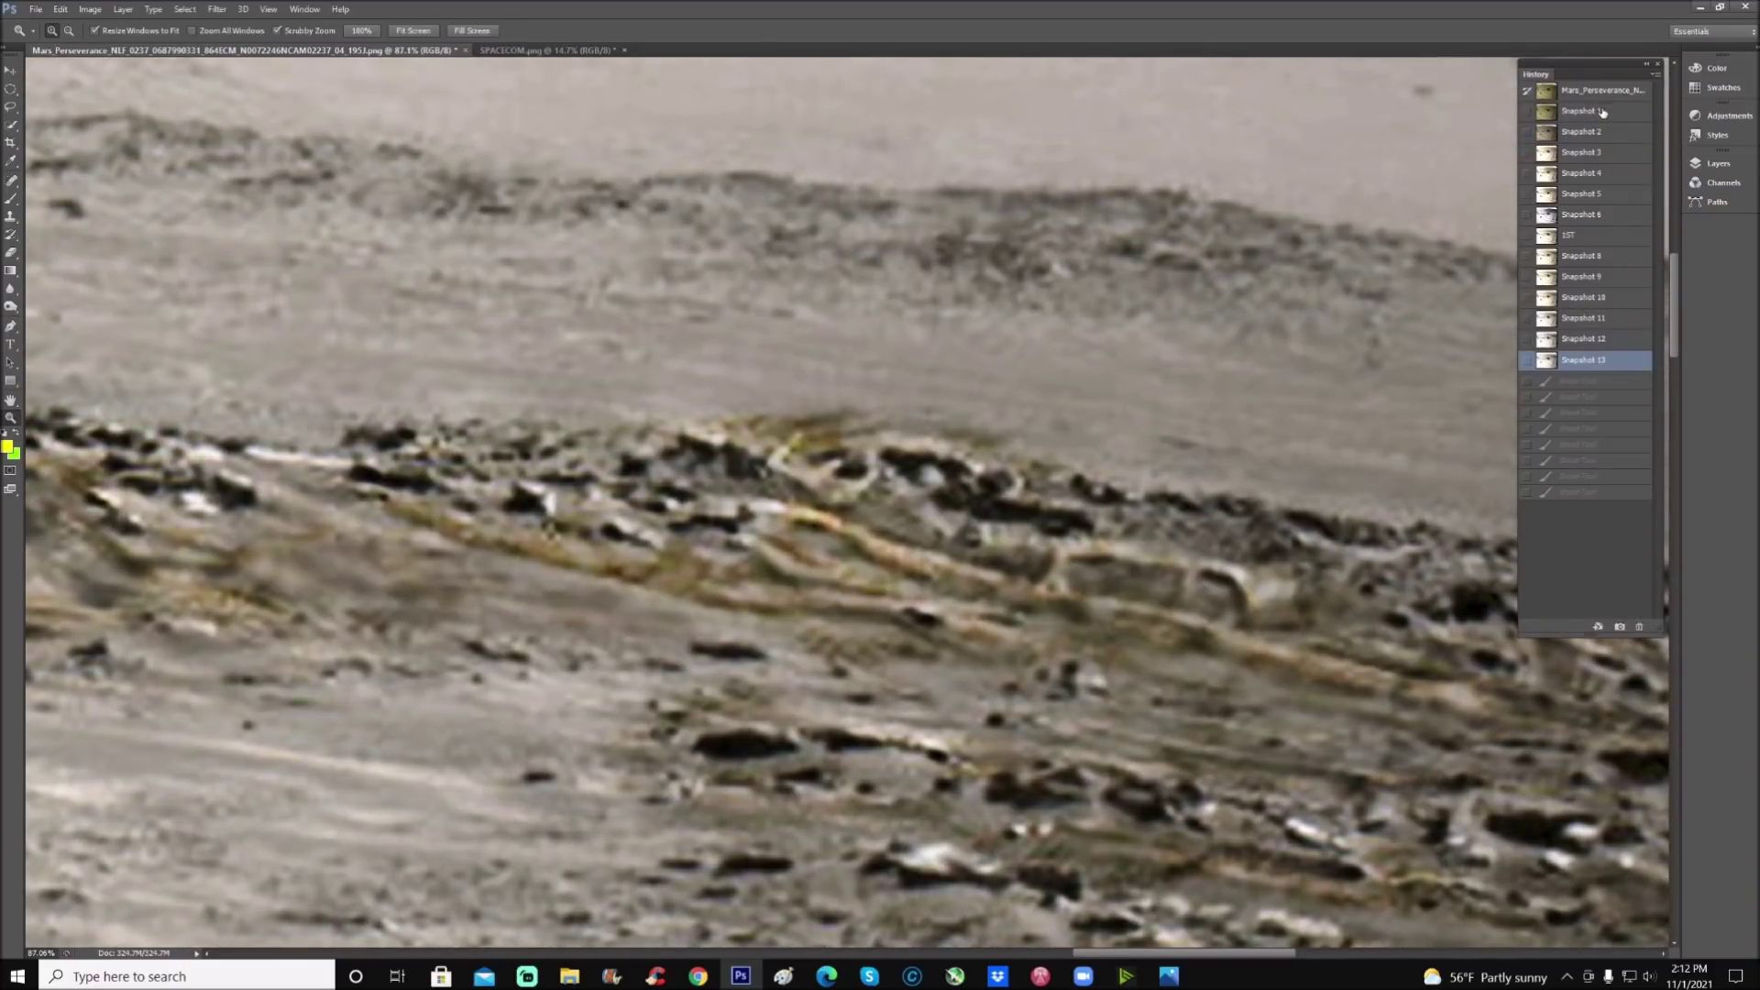
{"action": "left_click_drag", "start_coordinate": [1076, 945], "coordinate": [1114, 956]}
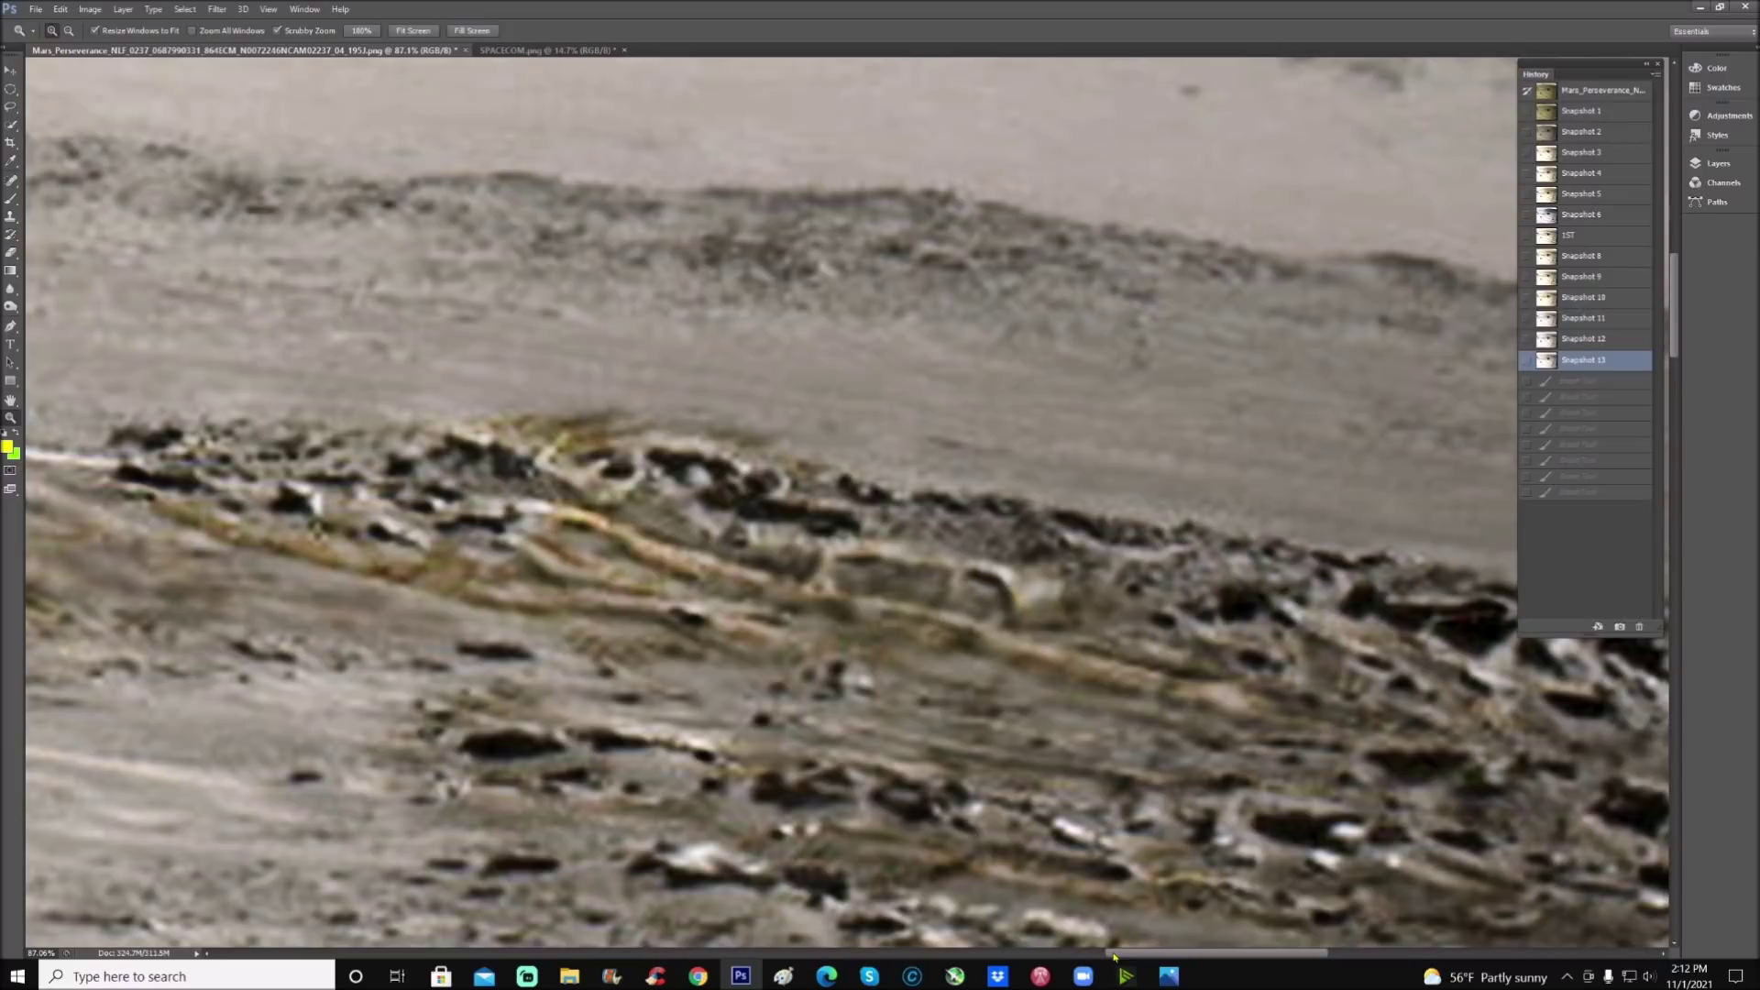
Step: Compare the ridge structures by alternating between Snapshot 1 and Snapshot 13, finishing on Snapshot 13
{"action": "left_click", "coordinate": [1583, 112]}
{"action": "left_click", "coordinate": [1605, 359]}
{"action": "left_click", "coordinate": [1616, 112]}
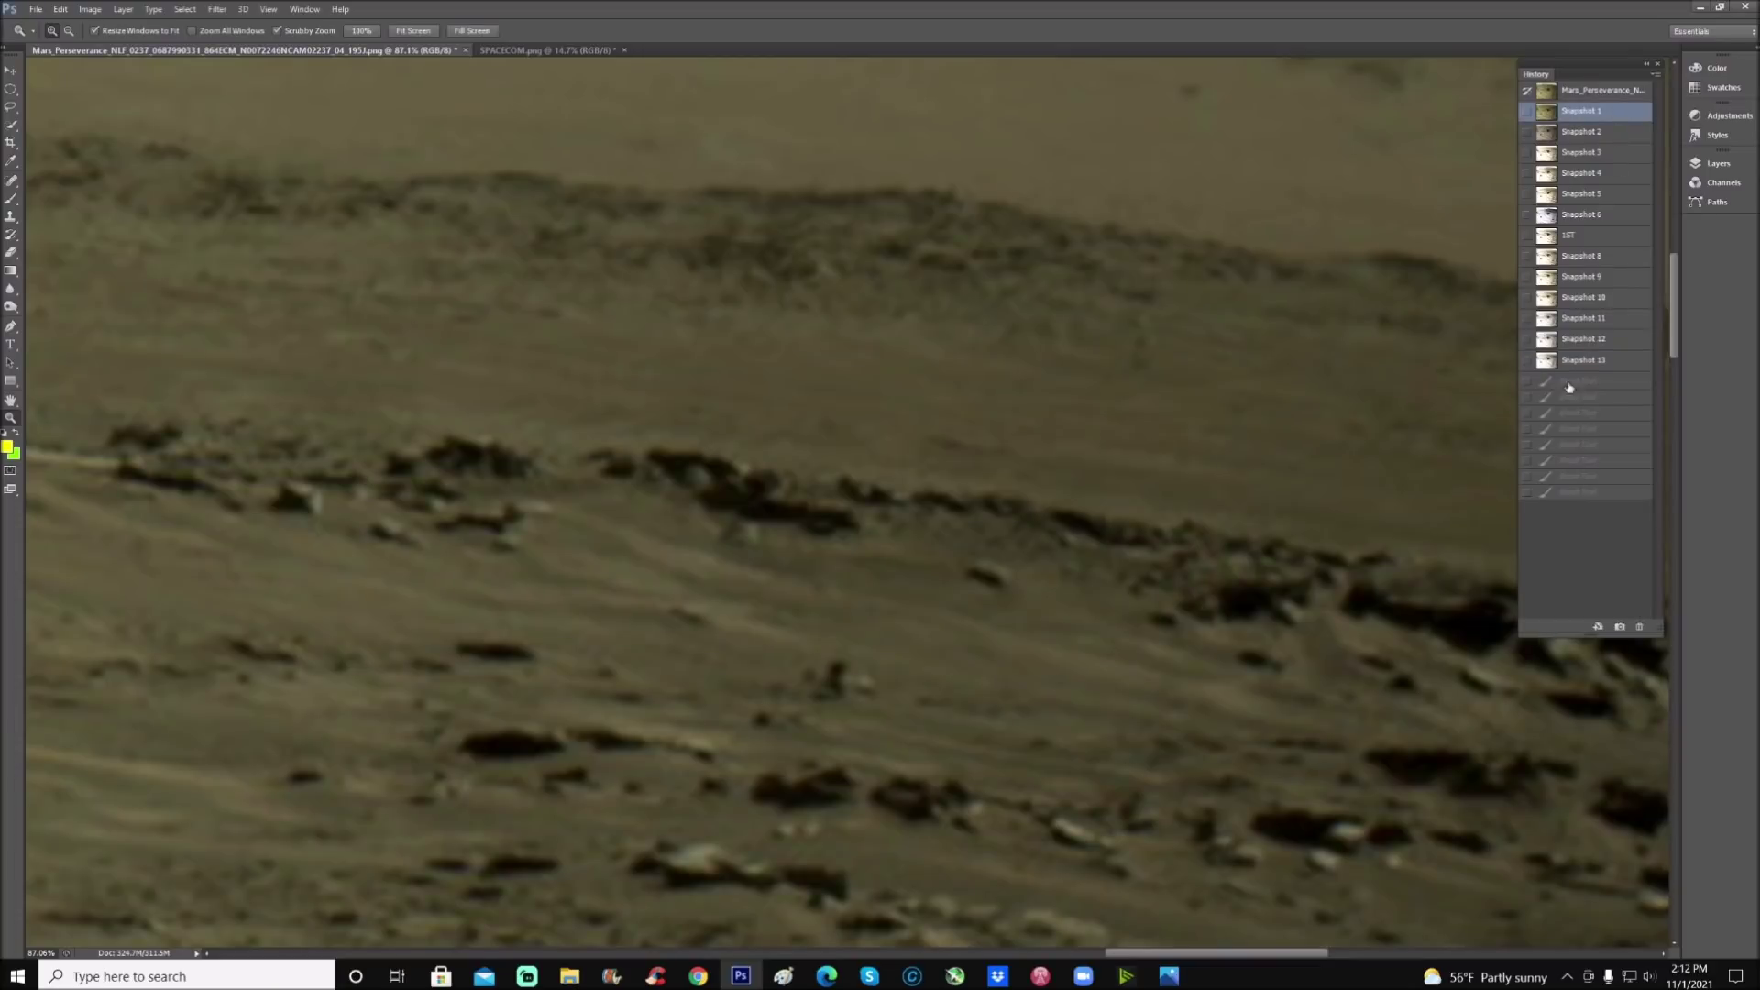
{"action": "left_click", "coordinate": [1609, 360]}
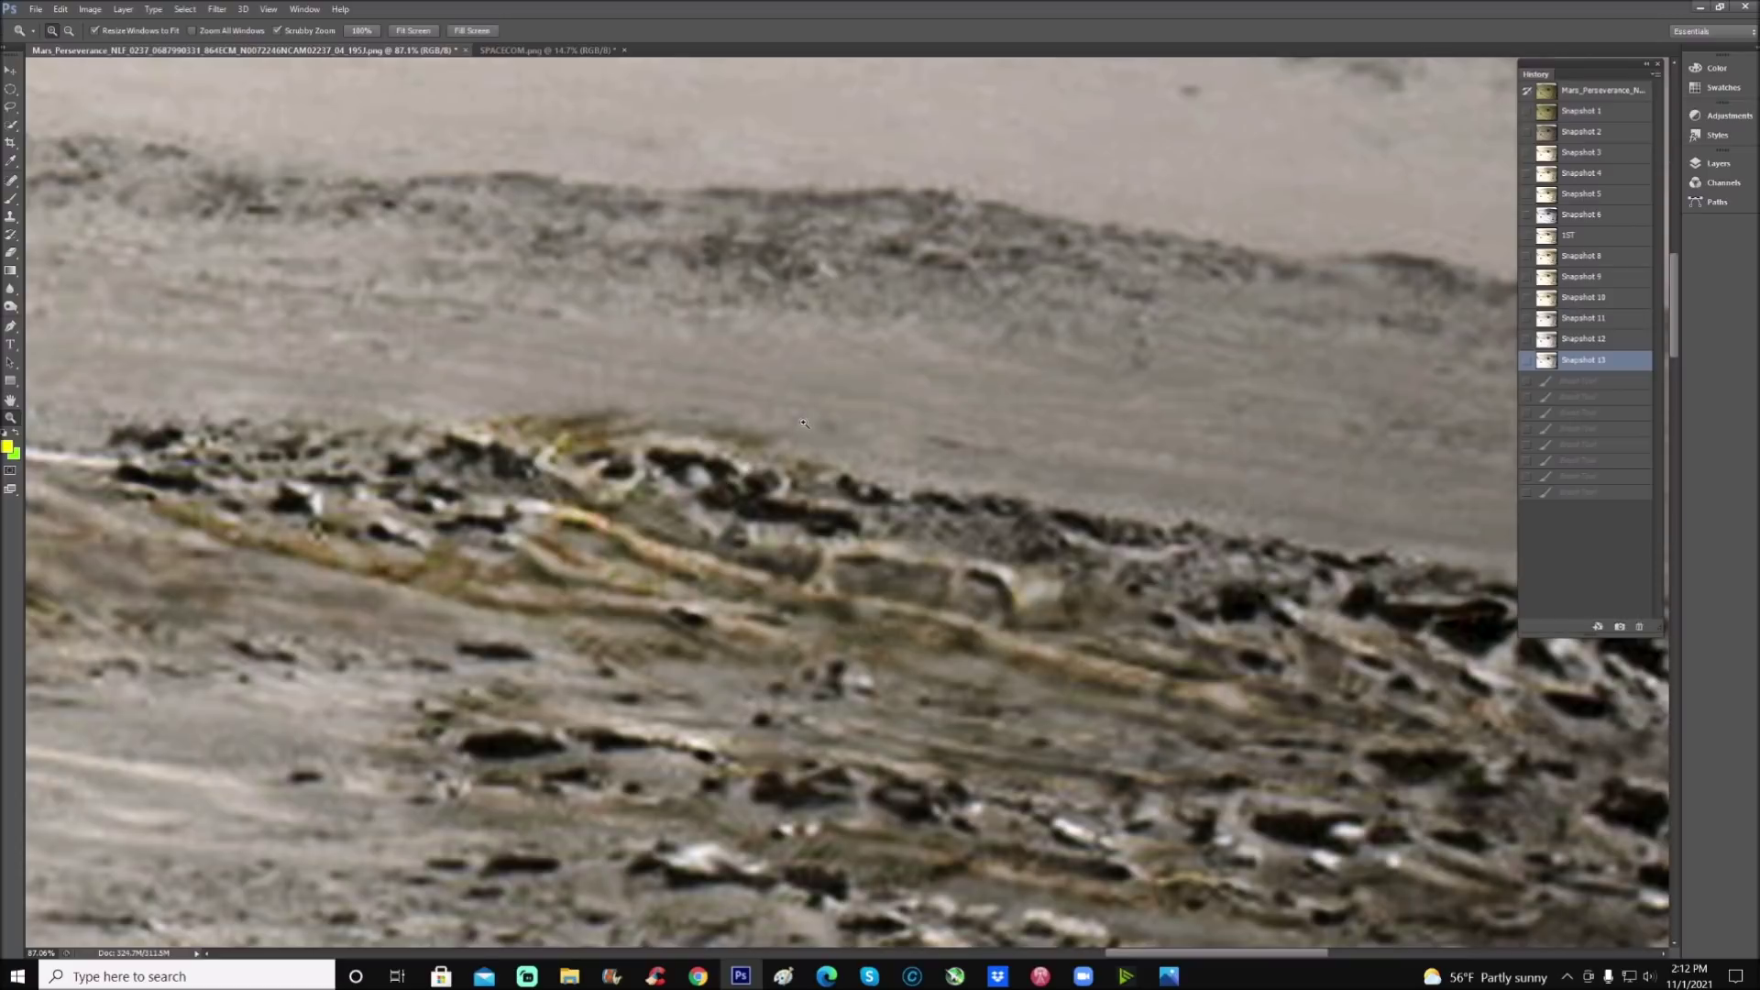
Step: Draw three yellow arrows pointing down at the dark openings along the descending ridge
{"action": "scroll", "coordinate": [1068, 954], "scroll_direction": "right", "scroll_amount": 6}
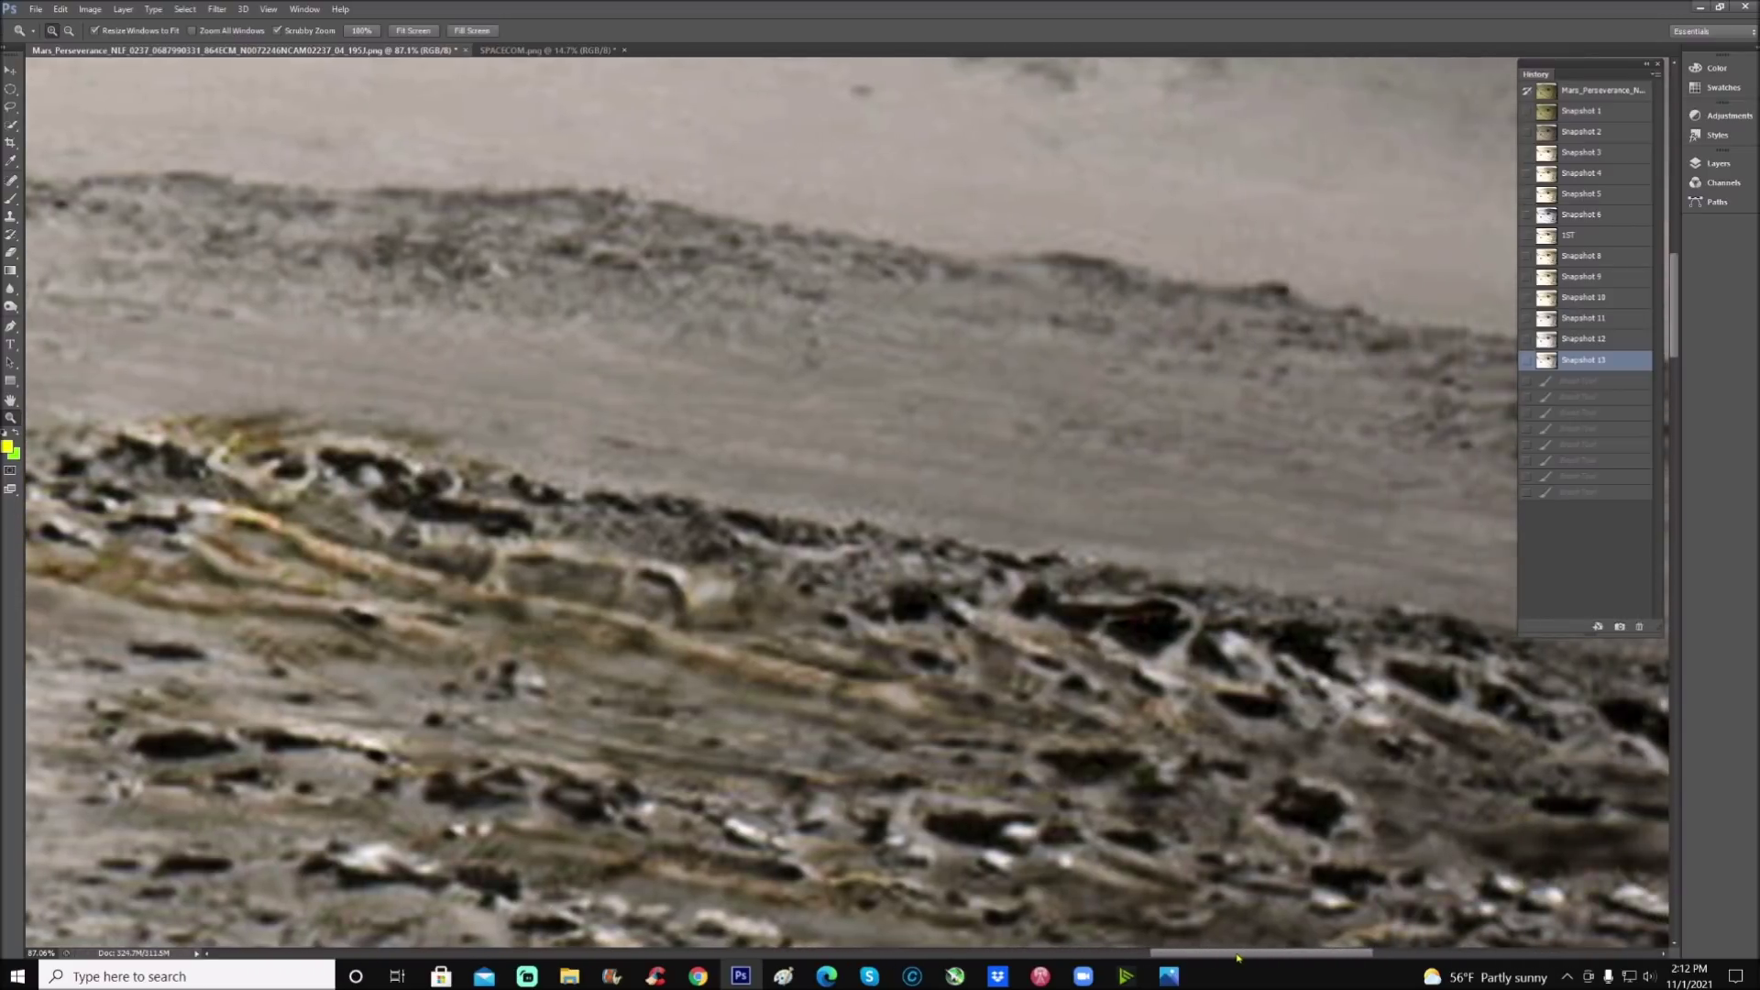
{"action": "scroll", "coordinate": [1281, 349], "scroll_direction": "down", "scroll_amount": 2}
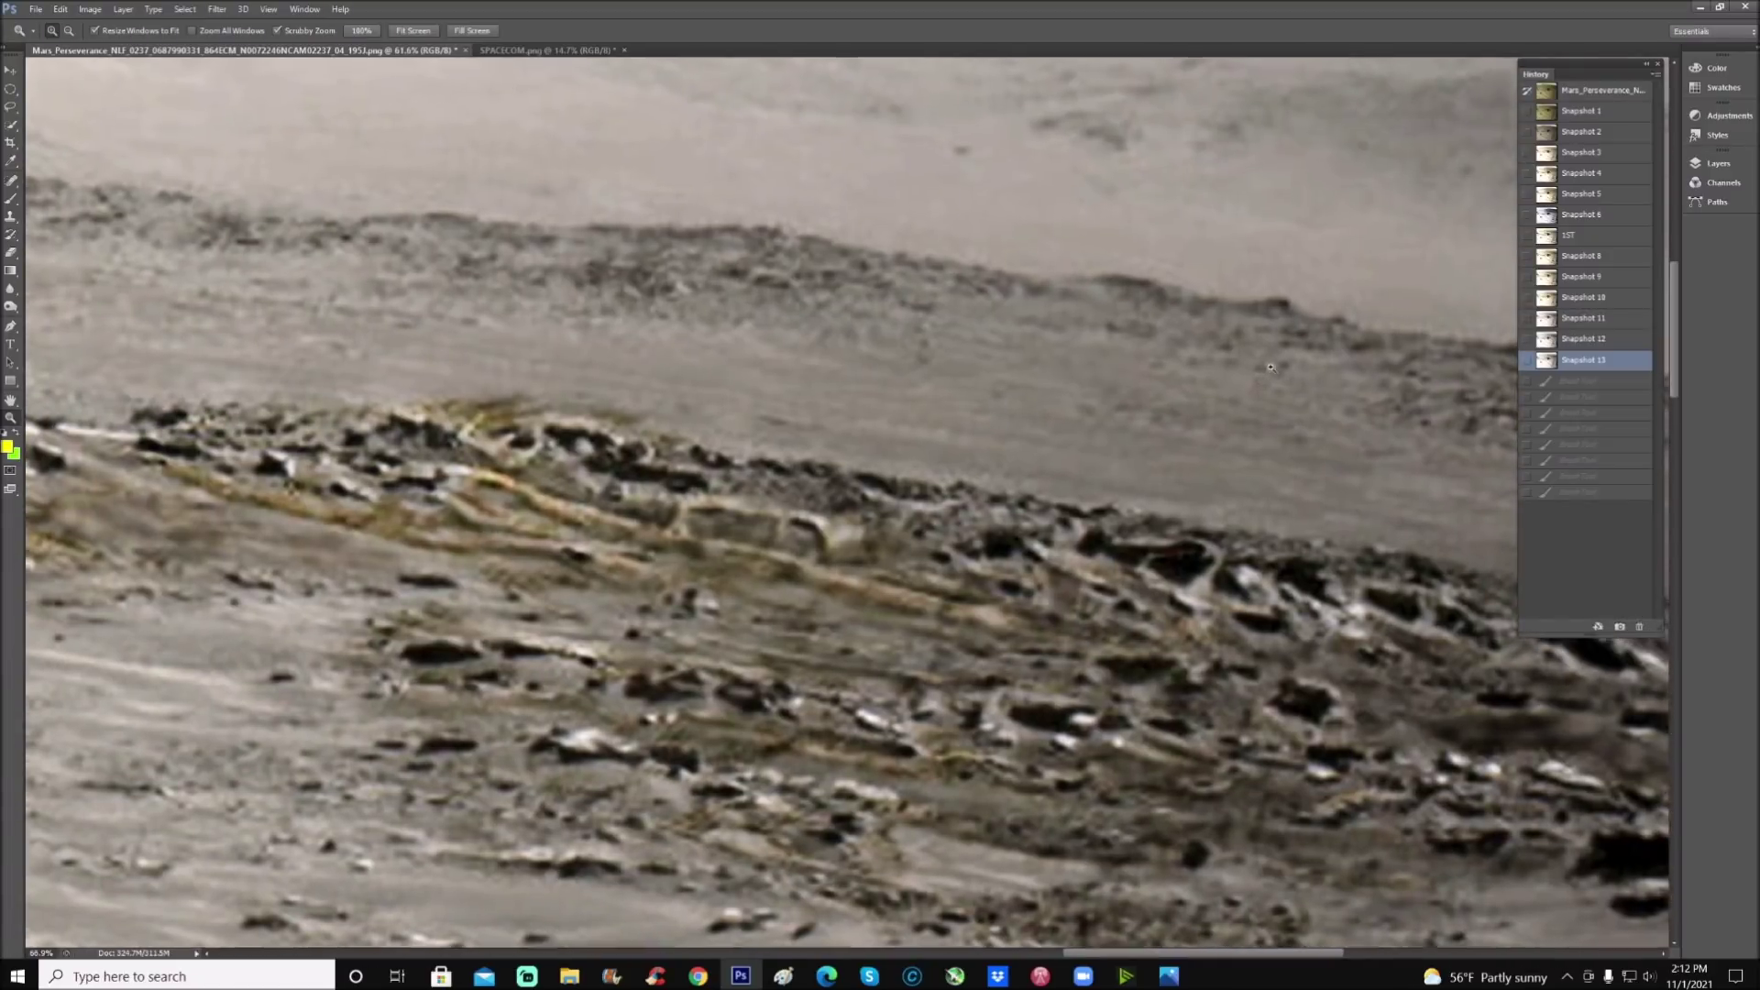
{"action": "scroll", "coordinate": [1252, 498], "scroll_direction": "up", "scroll_amount": 1}
{"action": "left_click_drag", "start_coordinate": [1200, 957], "coordinate": [1234, 931]}
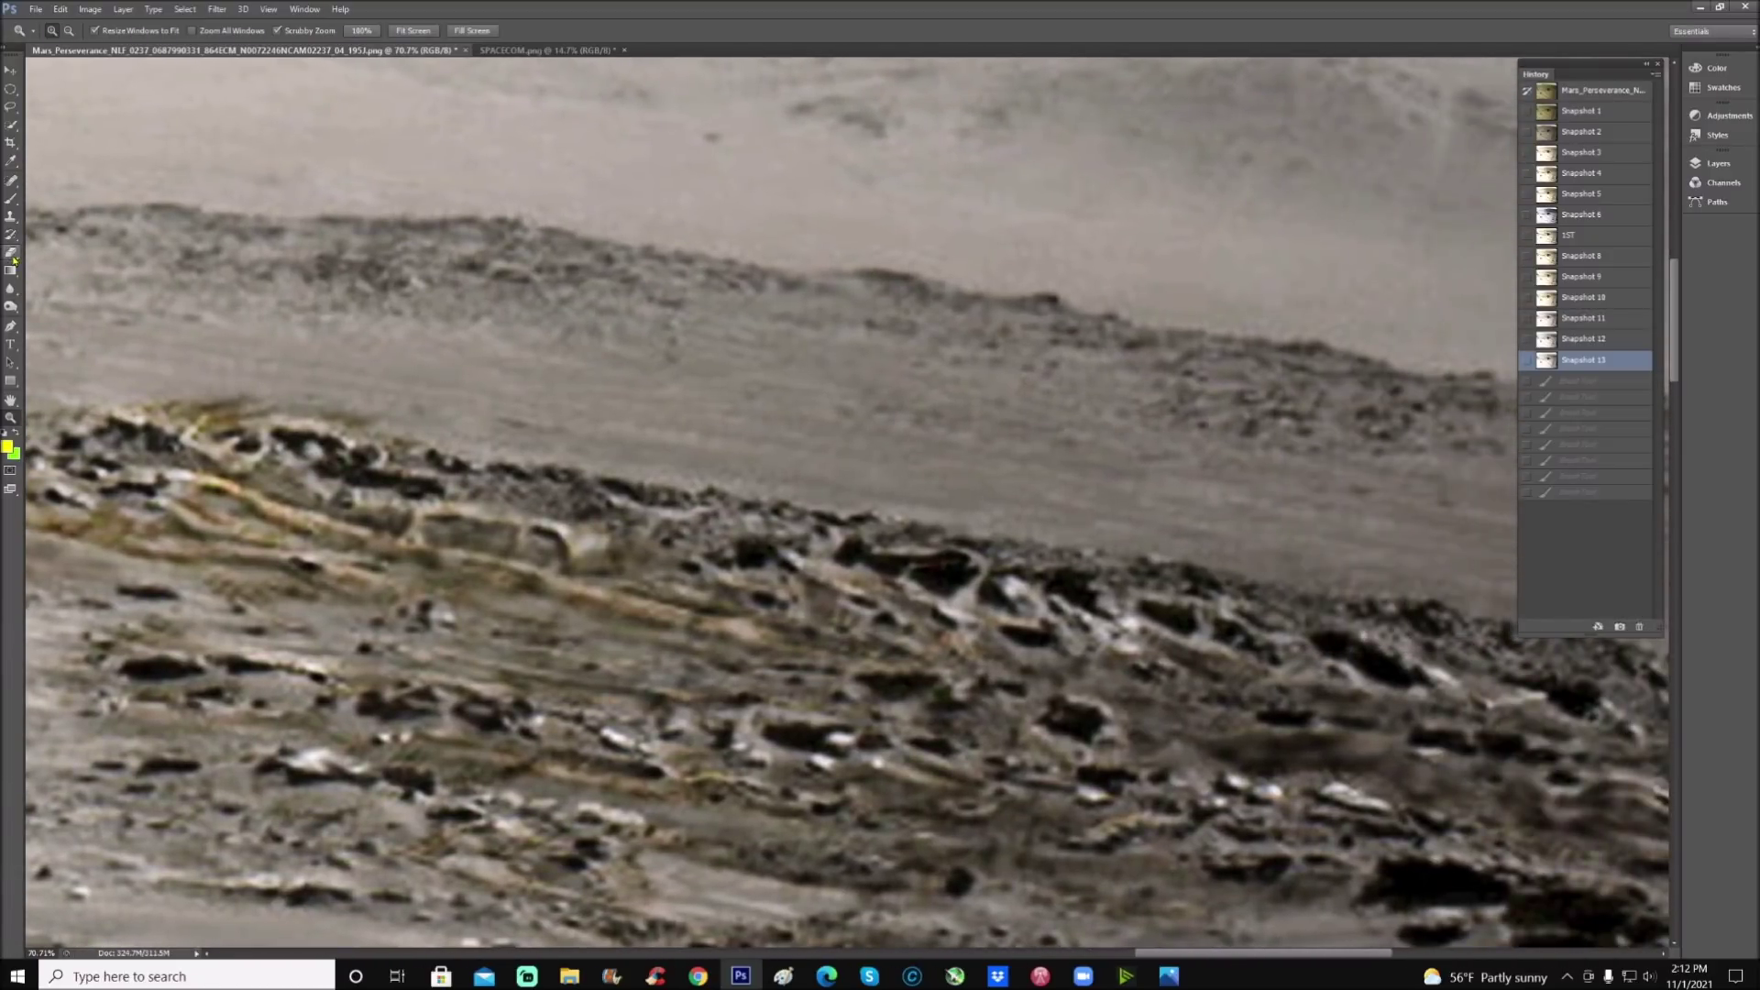
{"action": "left_click", "coordinate": [12, 199]}
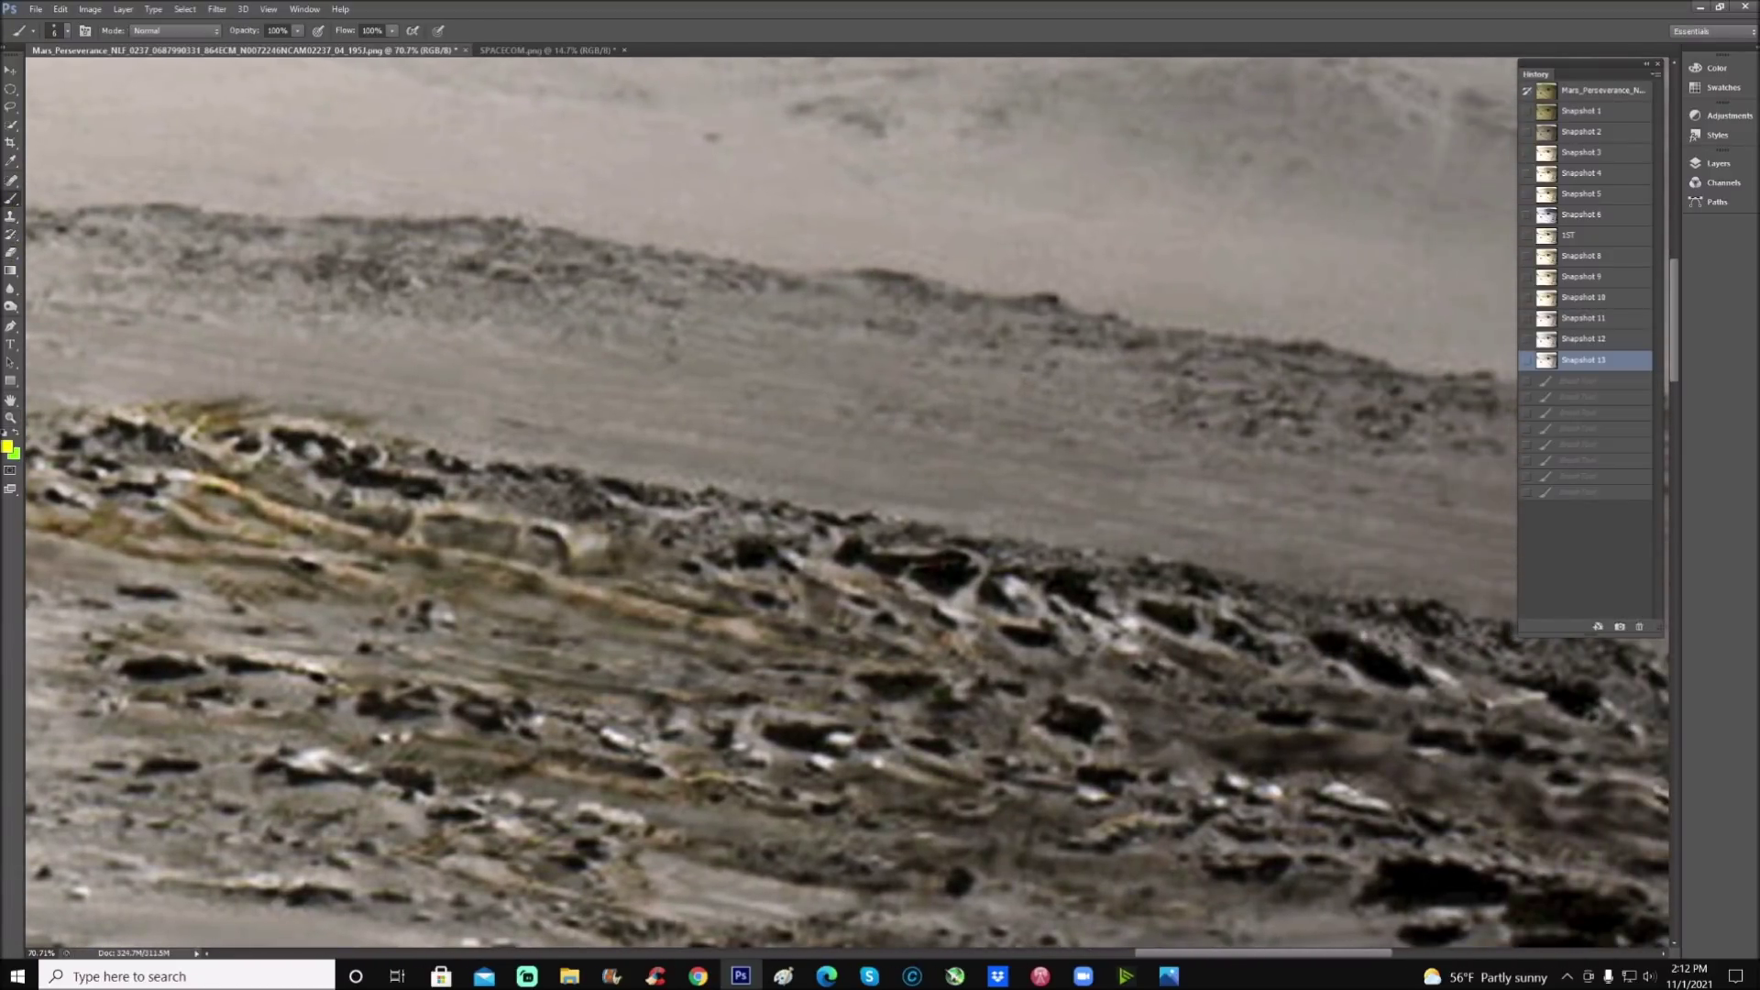
{"action": "left_click_drag", "start_coordinate": [914, 540], "coordinate": [937, 427]}
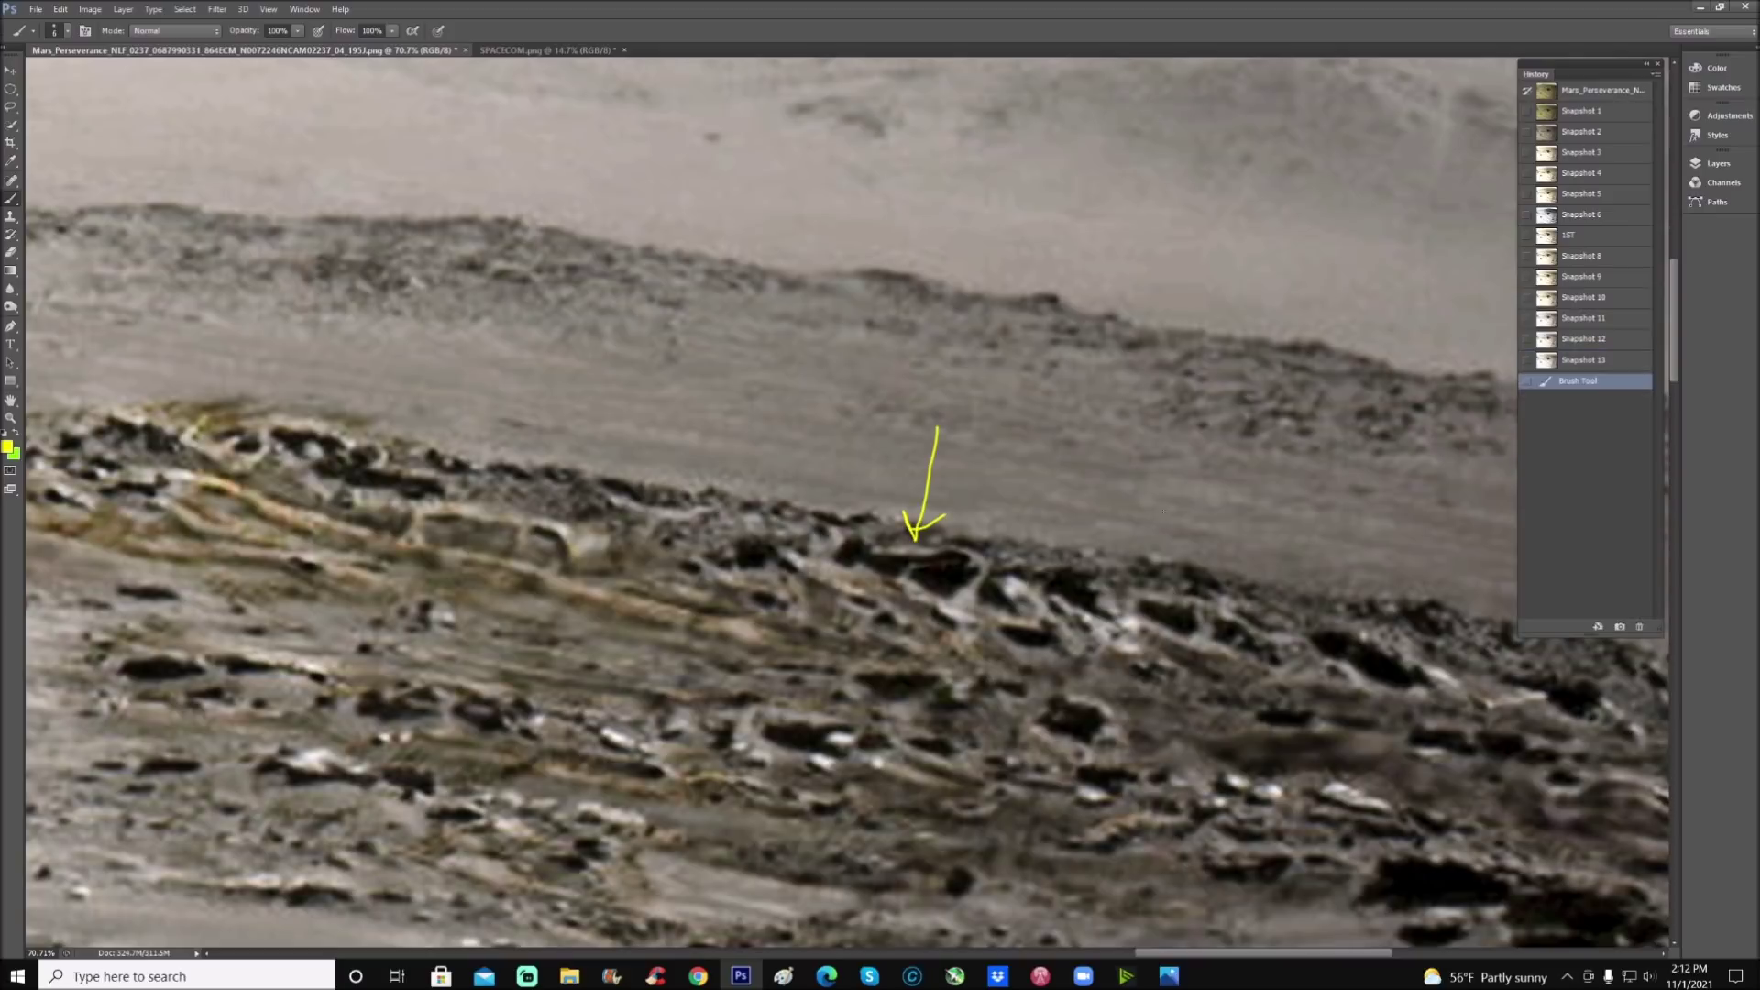
{"action": "mouse_move", "coordinate": [1175, 497]}
{"action": "left_mouse_down"}
{"action": "mouse_move", "coordinate": [1181, 581]}
{"action": "mouse_move", "coordinate": [1200, 560]}
{"action": "left_mouse_up"}
{"action": "left_click_drag", "start_coordinate": [1387, 498], "coordinate": [1348, 647]}
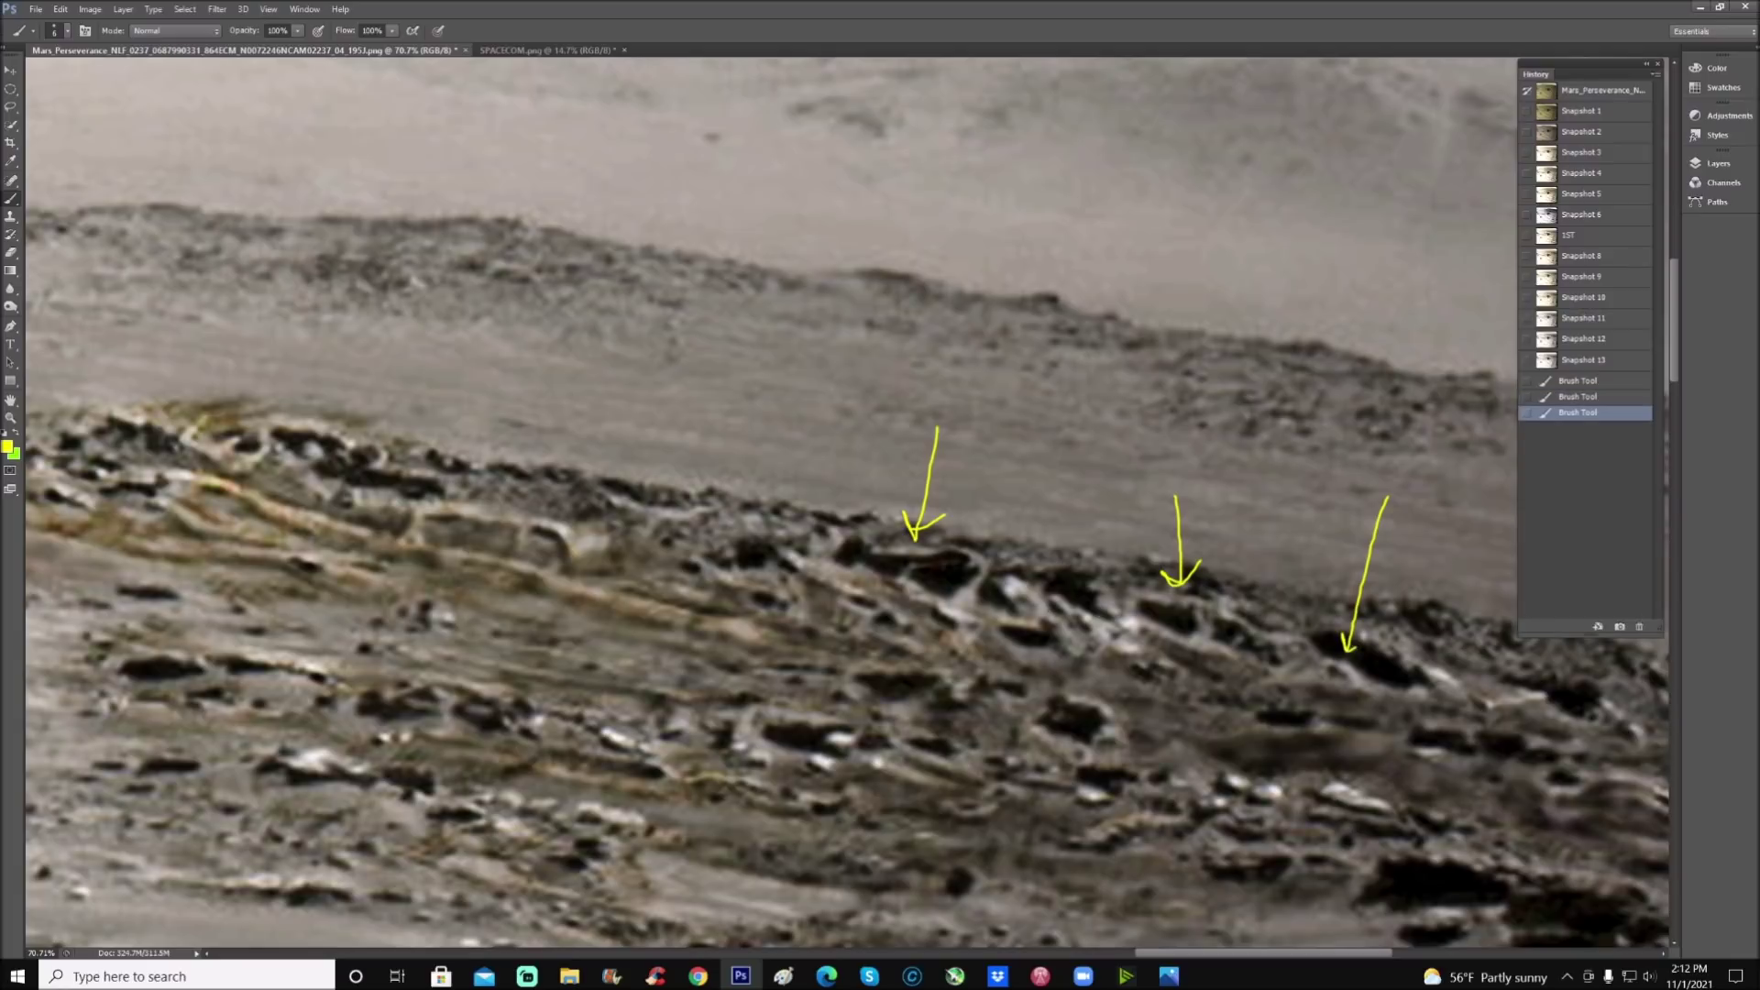
Step: Outline the angular top of the dark rock below the ridge with two bent lines and circle the small feature below it
{"action": "mouse_move", "coordinate": [951, 784]}
{"action": "left_mouse_down"}
{"action": "mouse_move", "coordinate": [995, 834]}
{"action": "mouse_move", "coordinate": [935, 785]}
{"action": "left_mouse_up"}
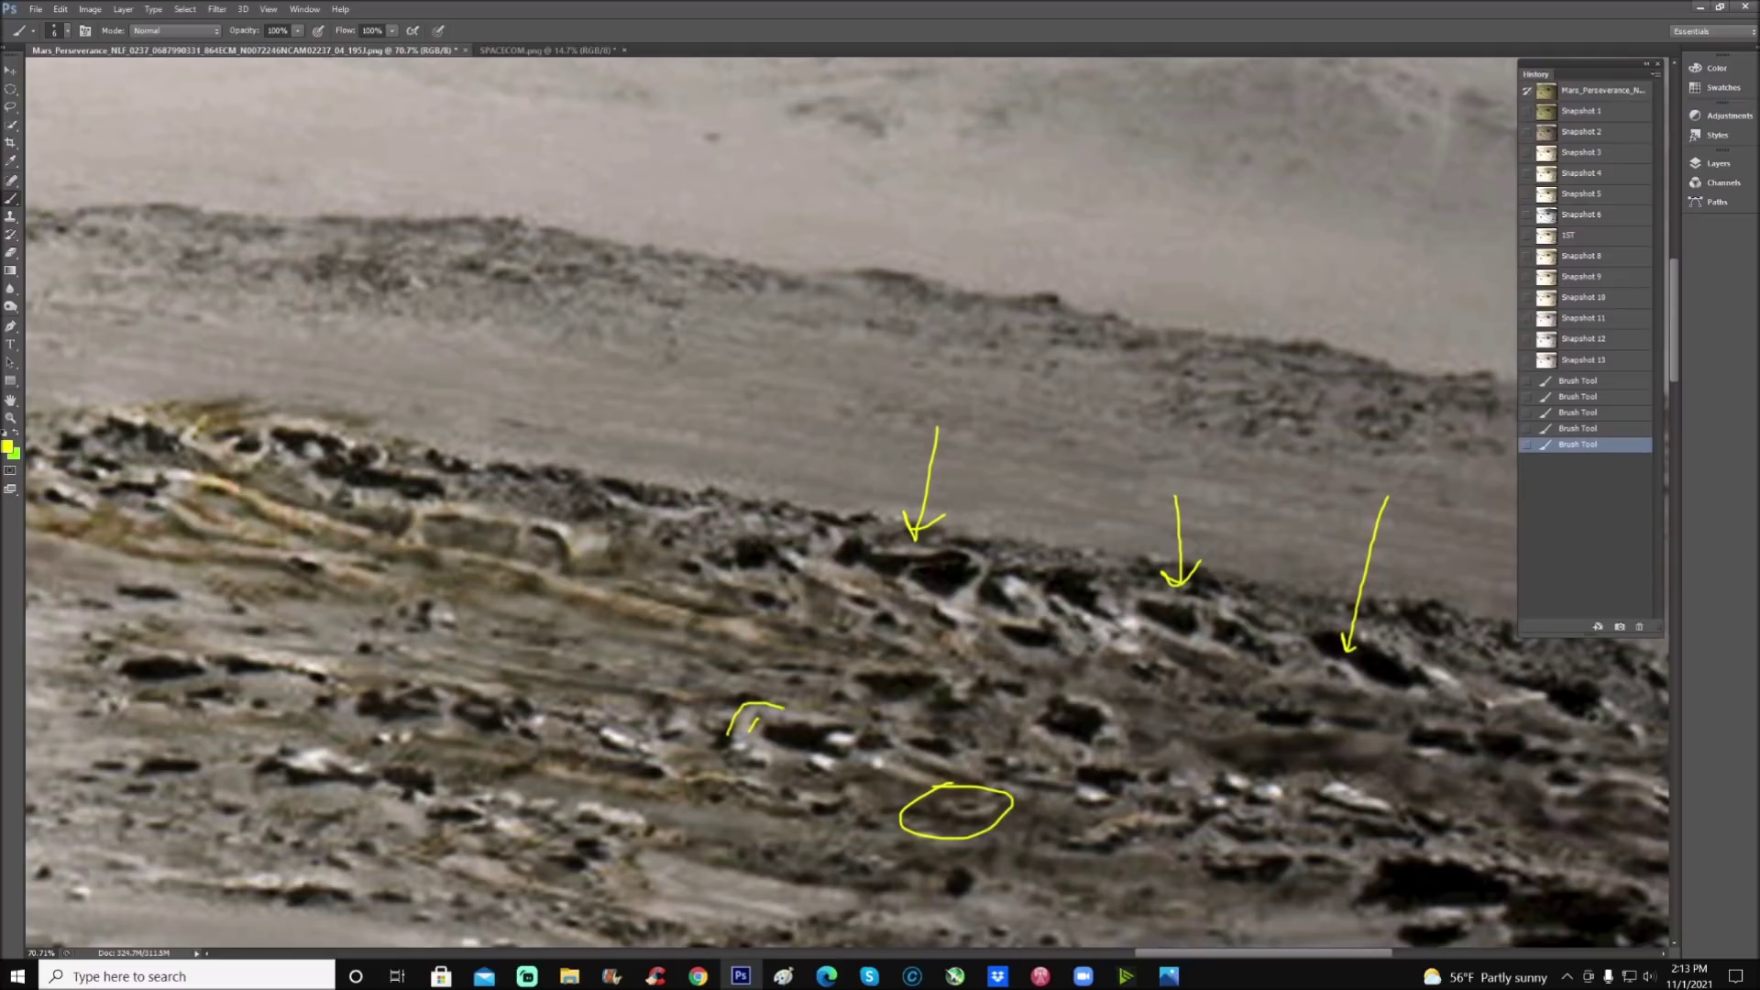
{"action": "left_click_drag", "start_coordinate": [783, 706], "coordinate": [835, 718]}
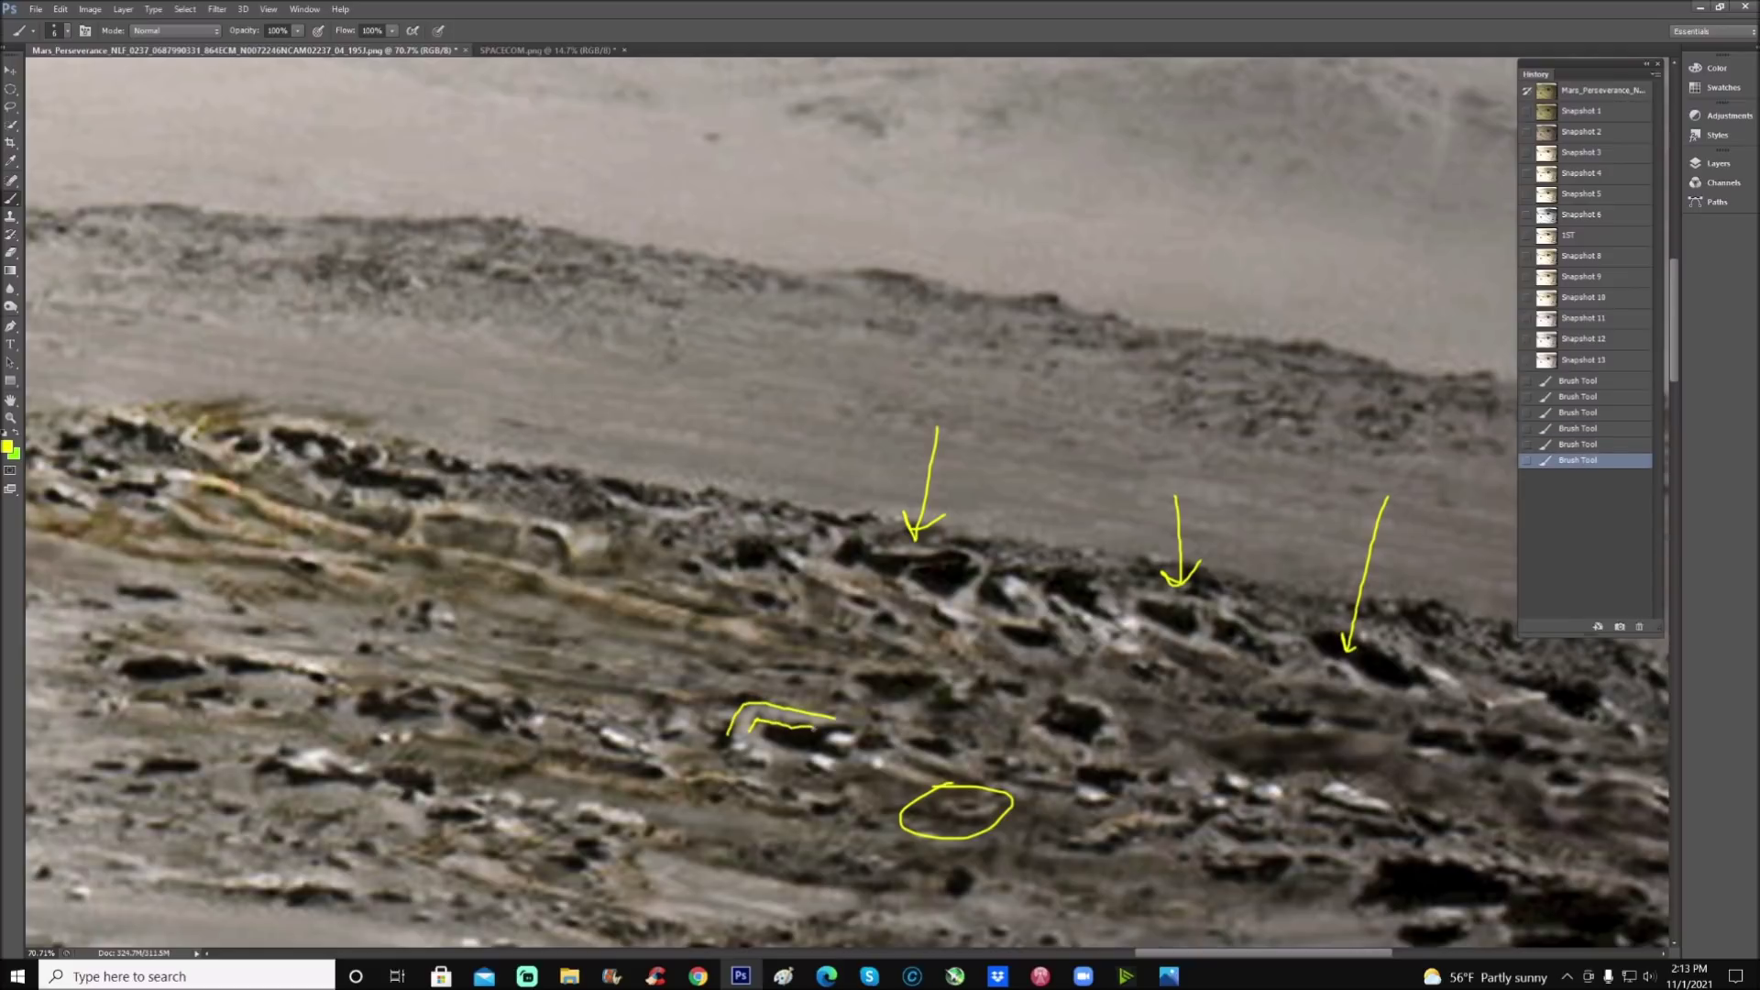
{"action": "left_click_drag", "start_coordinate": [845, 730], "coordinate": [848, 729]}
Step: Circle the curved pale formation on the slope near the image's right edge in yellow
{"action": "scroll", "coordinate": [626, 731], "scroll_direction": "down", "scroll_amount": 2}
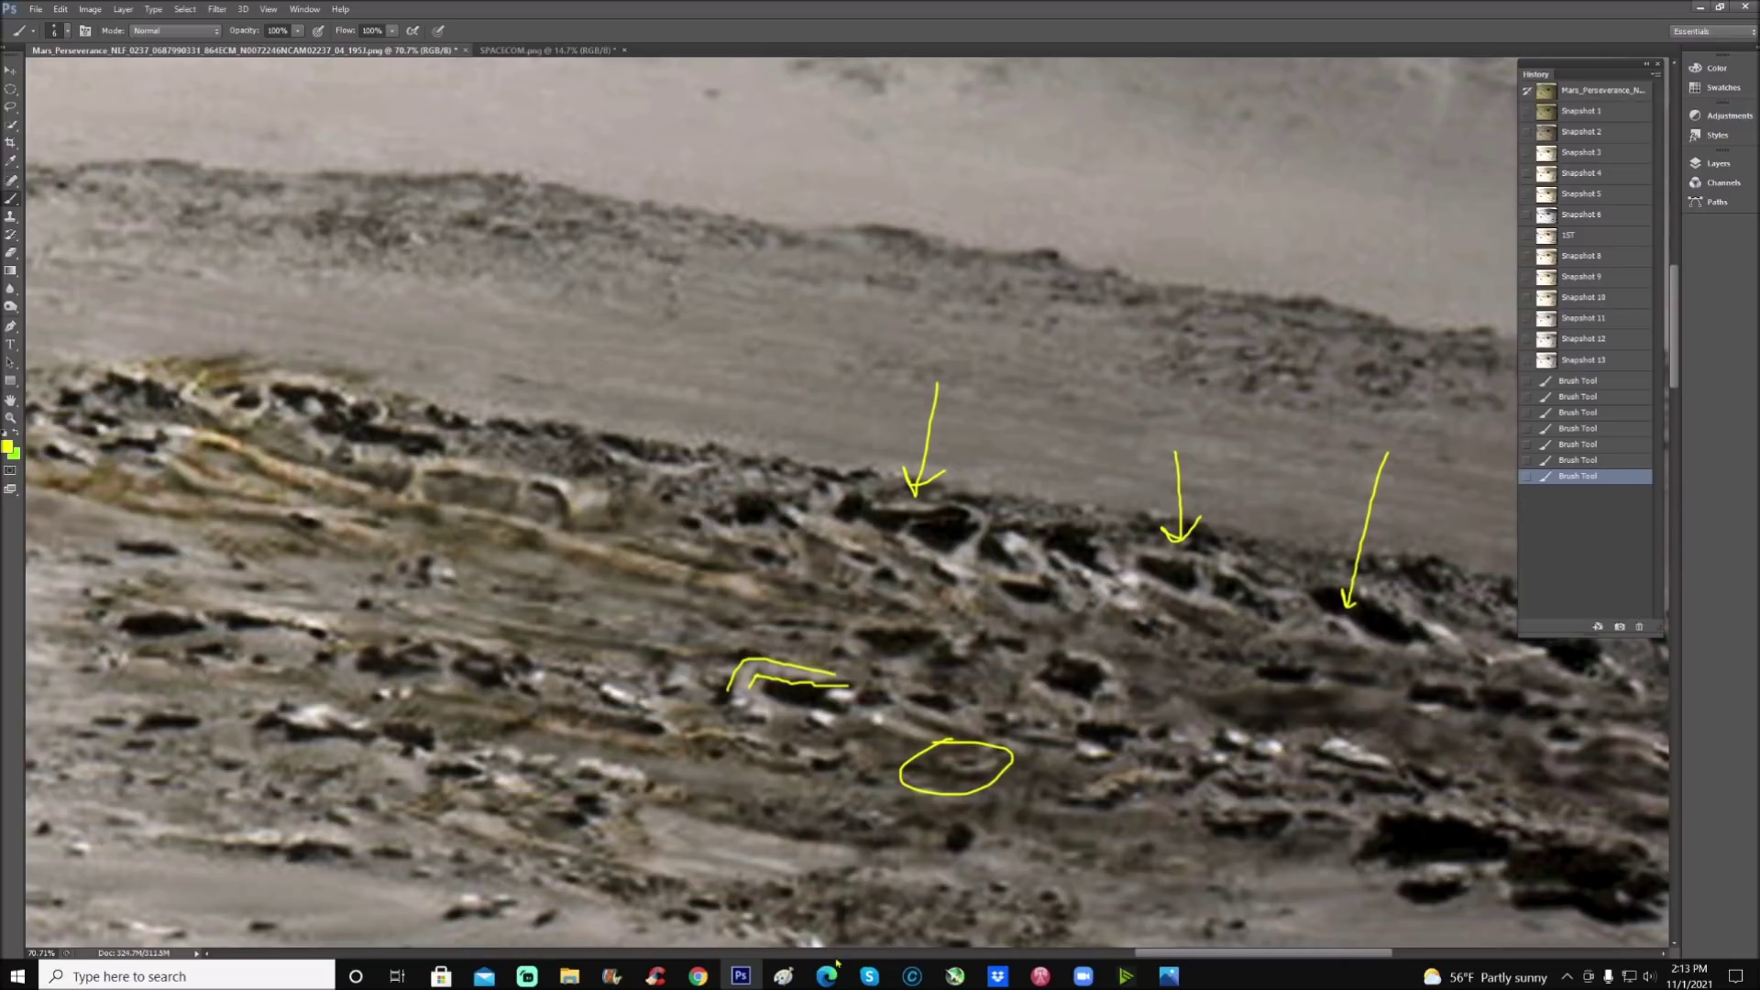
{"action": "left_click_drag", "start_coordinate": [1174, 959], "coordinate": [1257, 949]}
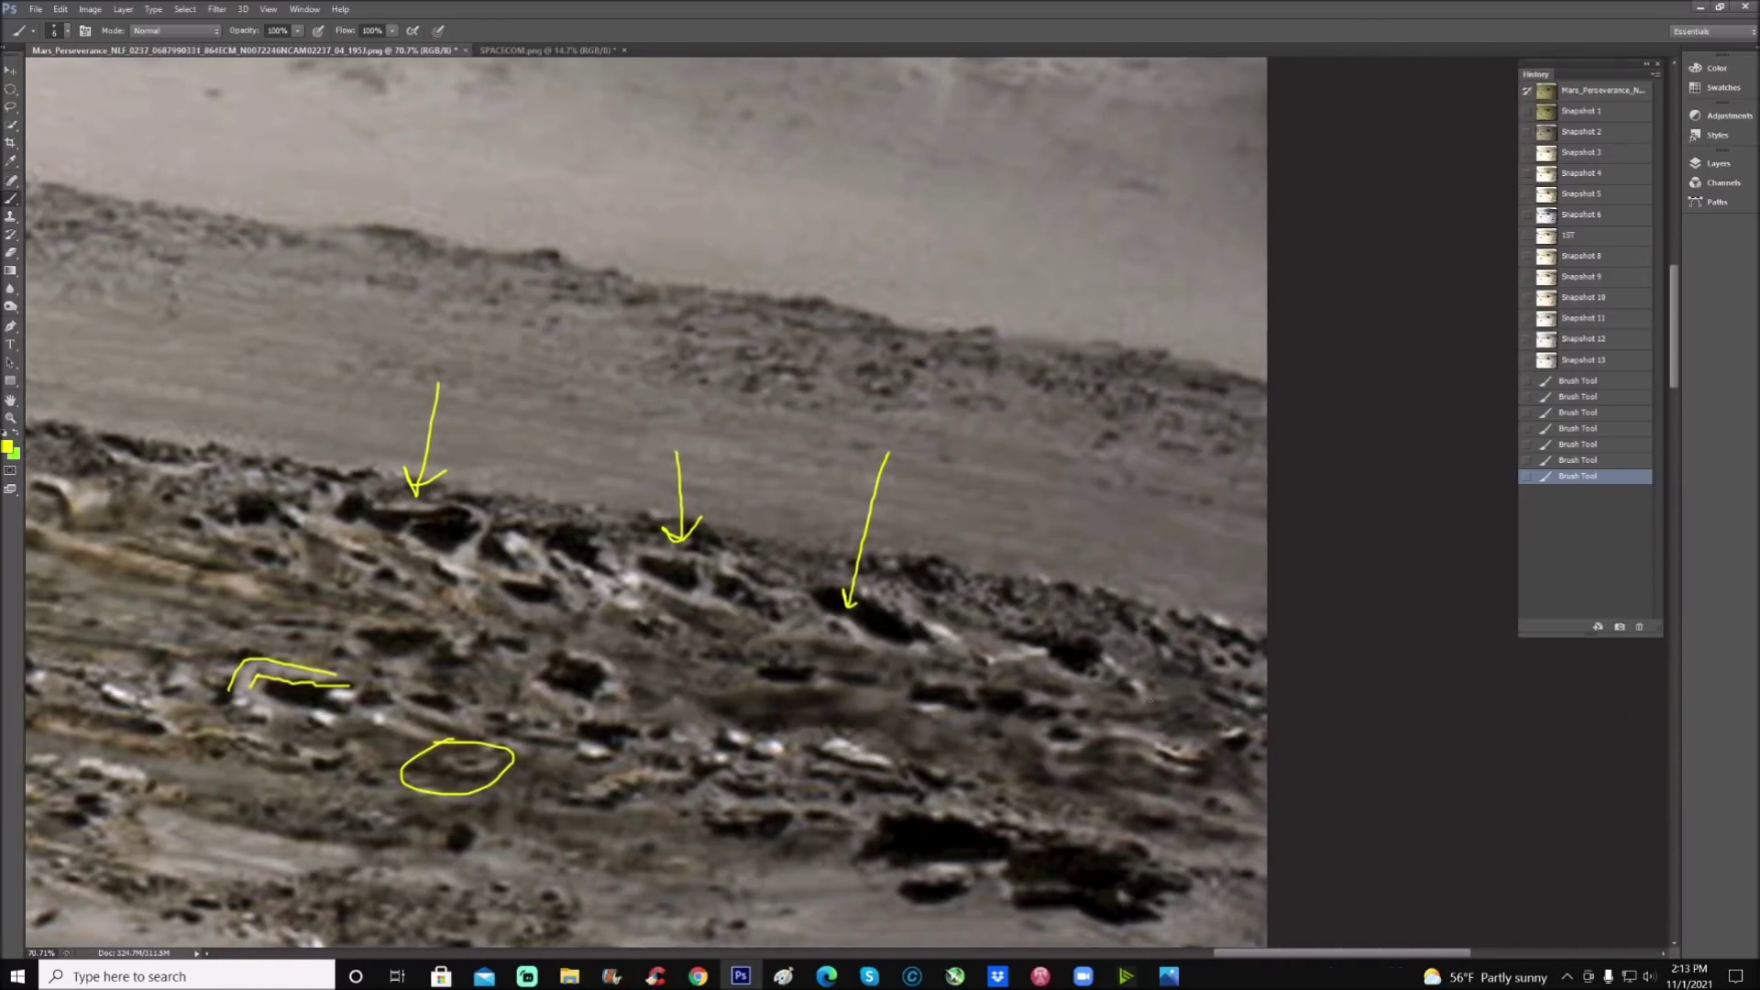
{"action": "mouse_move", "coordinate": [1151, 701]}
{"action": "left_mouse_down"}
{"action": "mouse_move", "coordinate": [1042, 711]}
{"action": "mouse_move", "coordinate": [1137, 818]}
{"action": "mouse_move", "coordinate": [1178, 708]}
{"action": "mouse_move", "coordinate": [1146, 704]}
{"action": "left_mouse_up"}
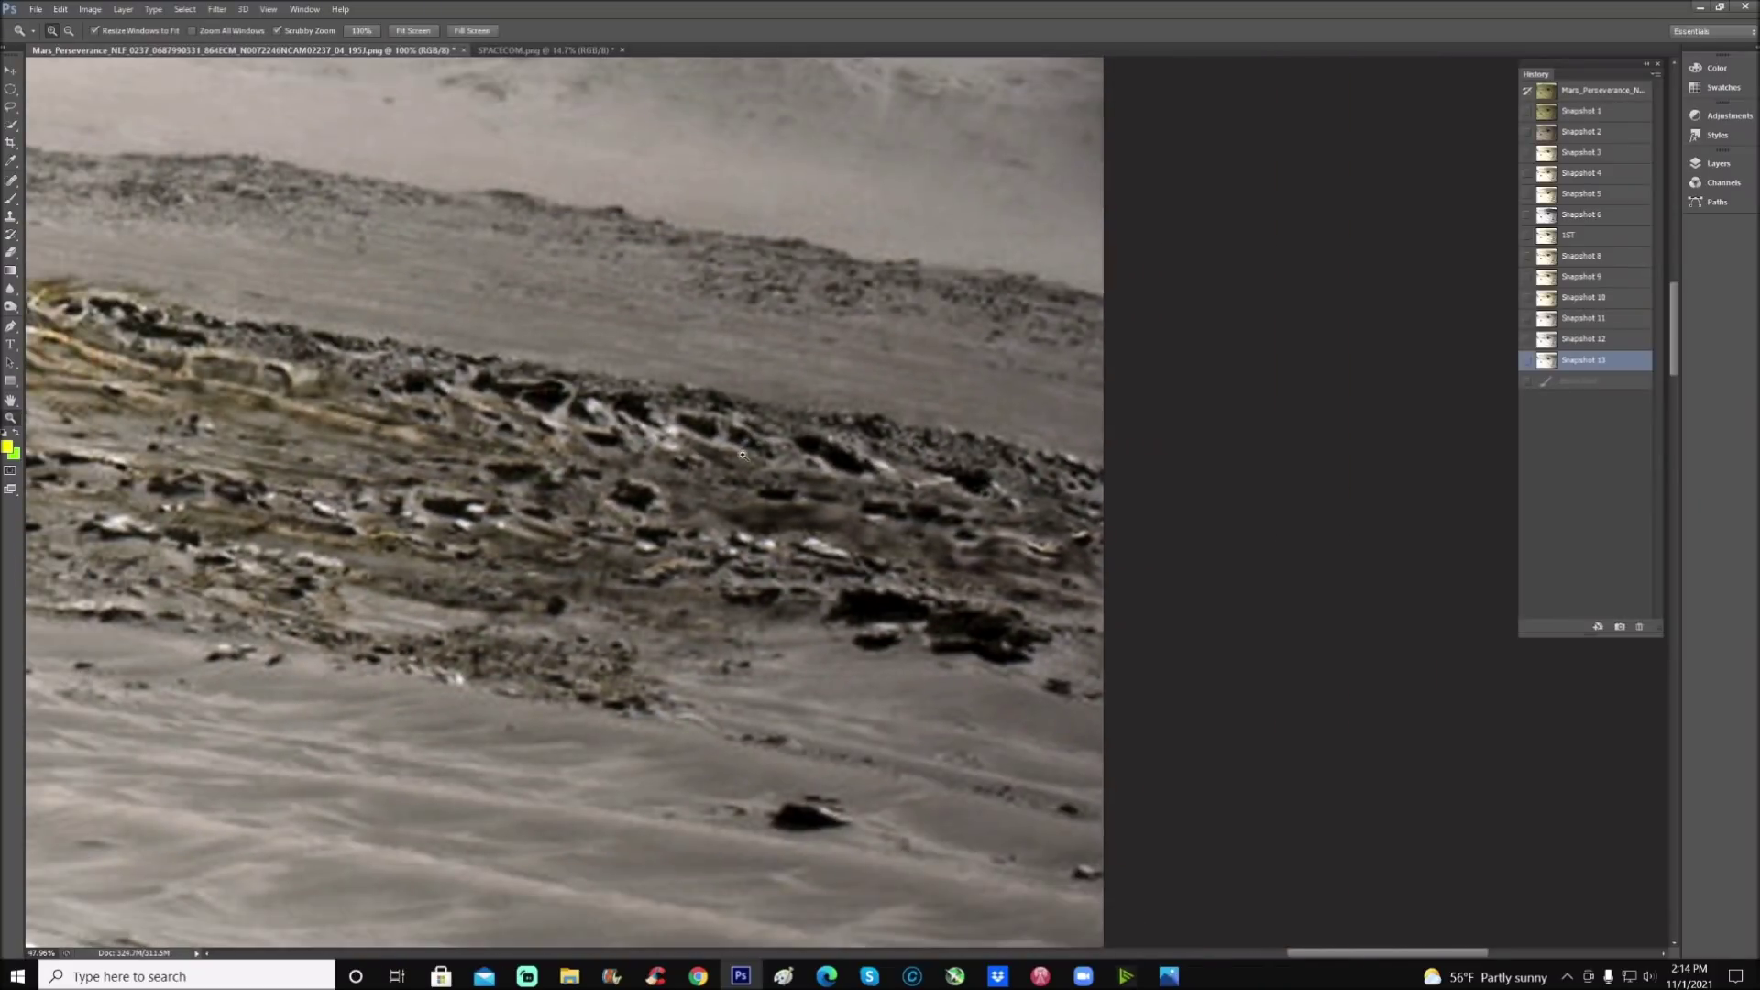
Step: Trace the upper edge of the isolated dark rock on the sand in yellow and restore Snapshot 13
{"action": "scroll", "coordinate": [873, 686], "scroll_direction": "down", "scroll_amount": 4}
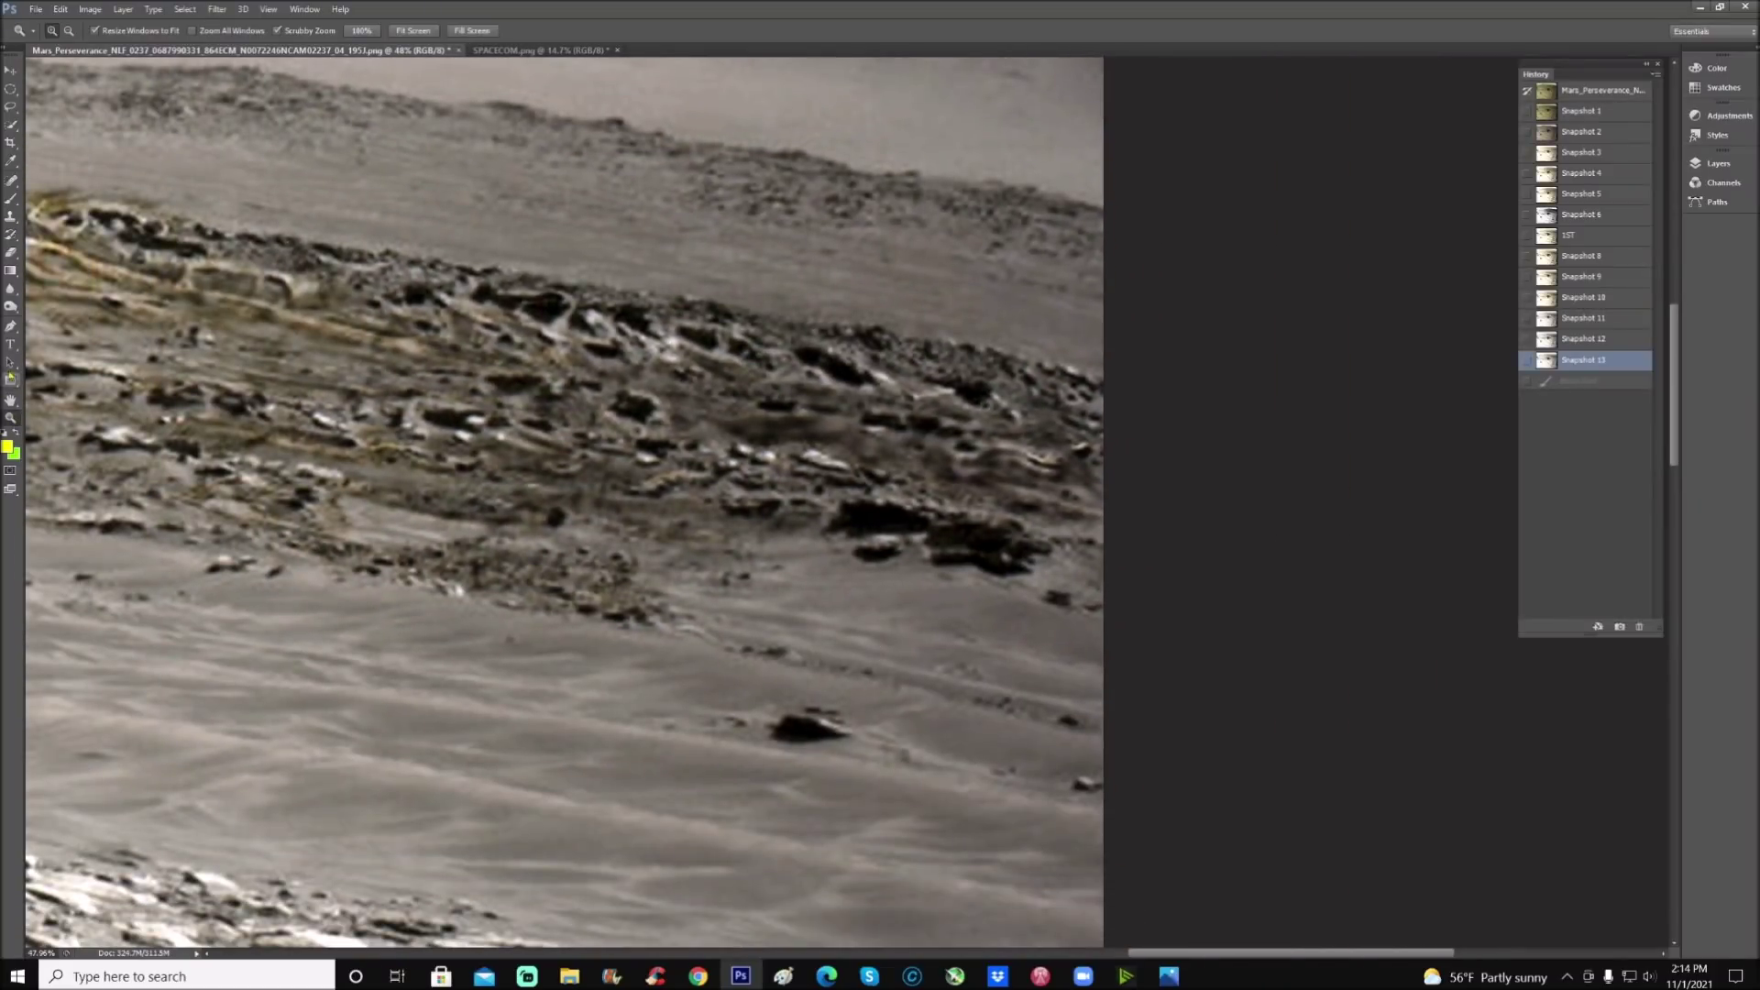
{"action": "left_click_drag", "start_coordinate": [677, 707], "coordinate": [737, 707]}
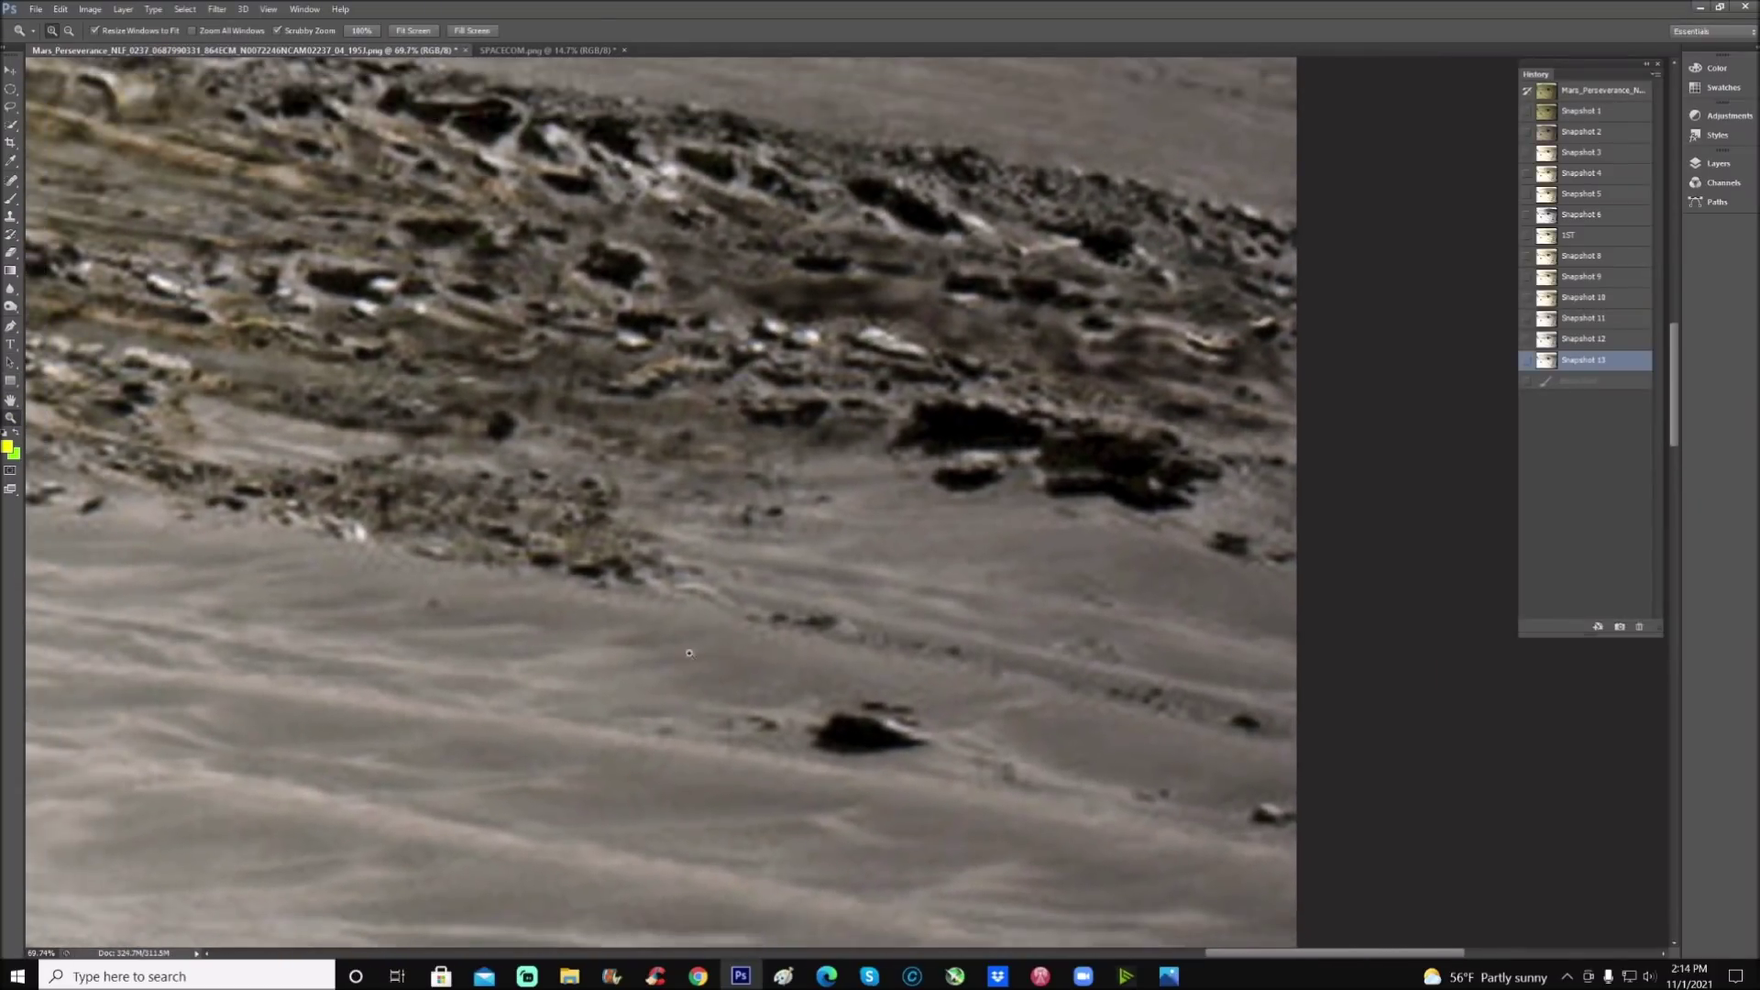
{"action": "left_click", "coordinate": [11, 199]}
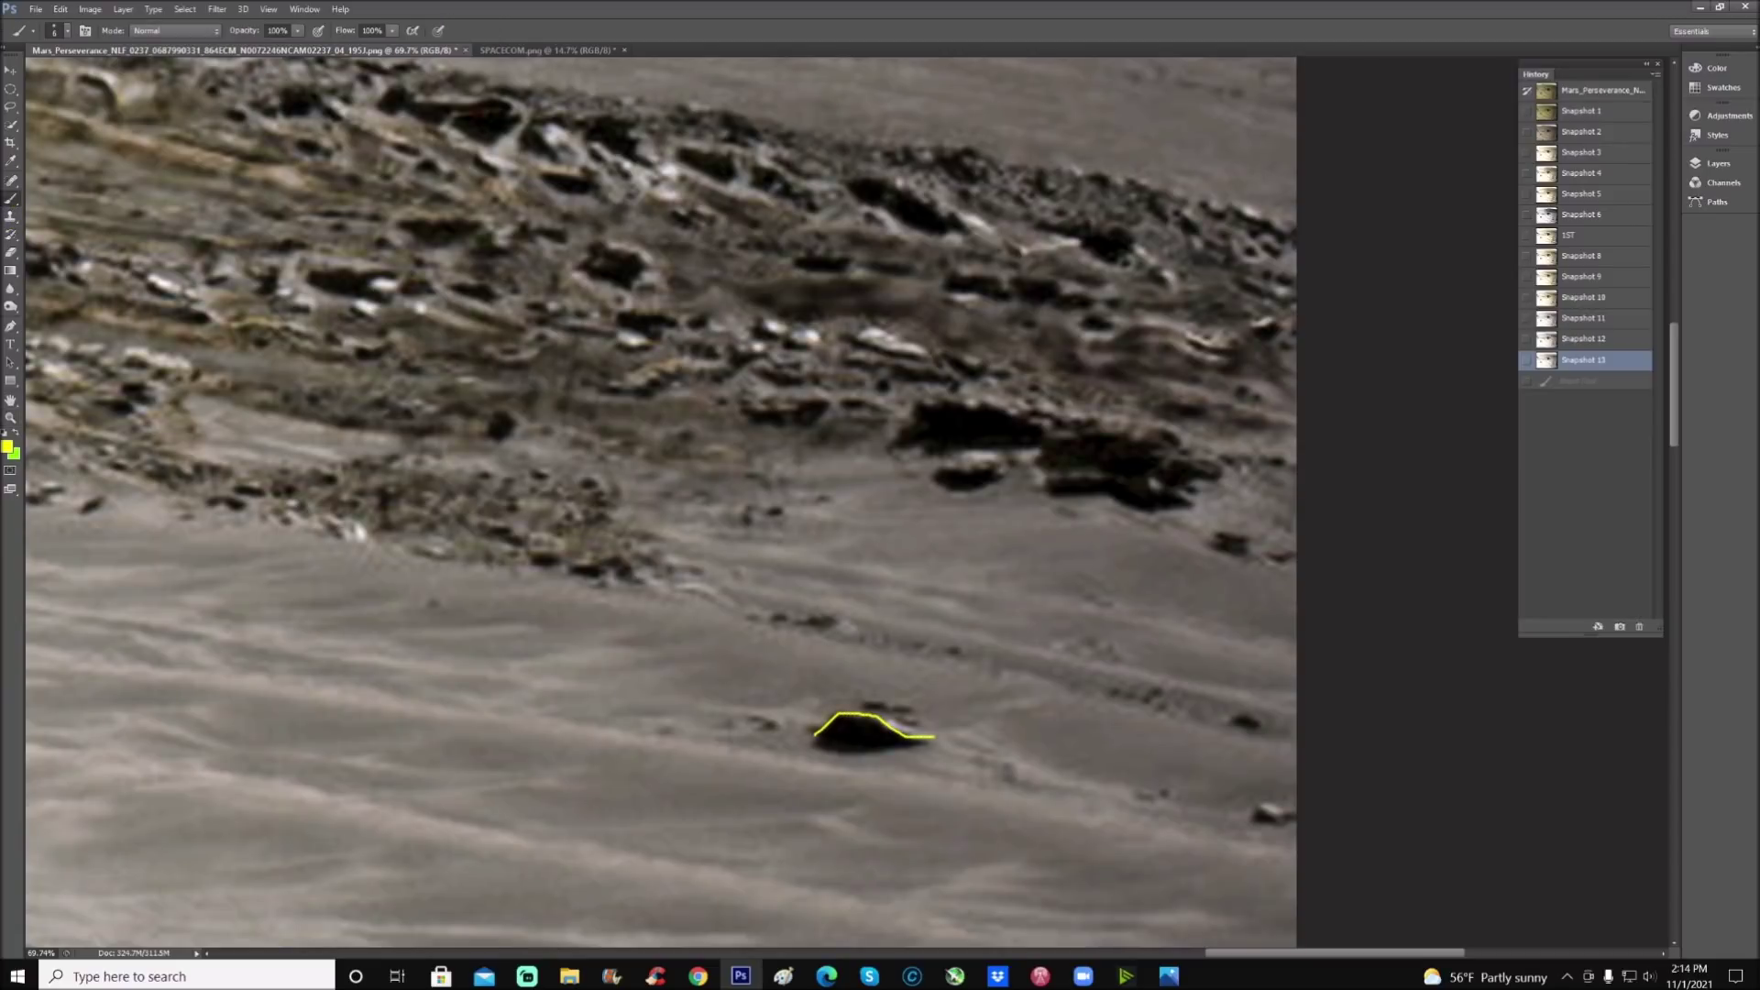
{"action": "left_click", "coordinate": [1578, 381]}
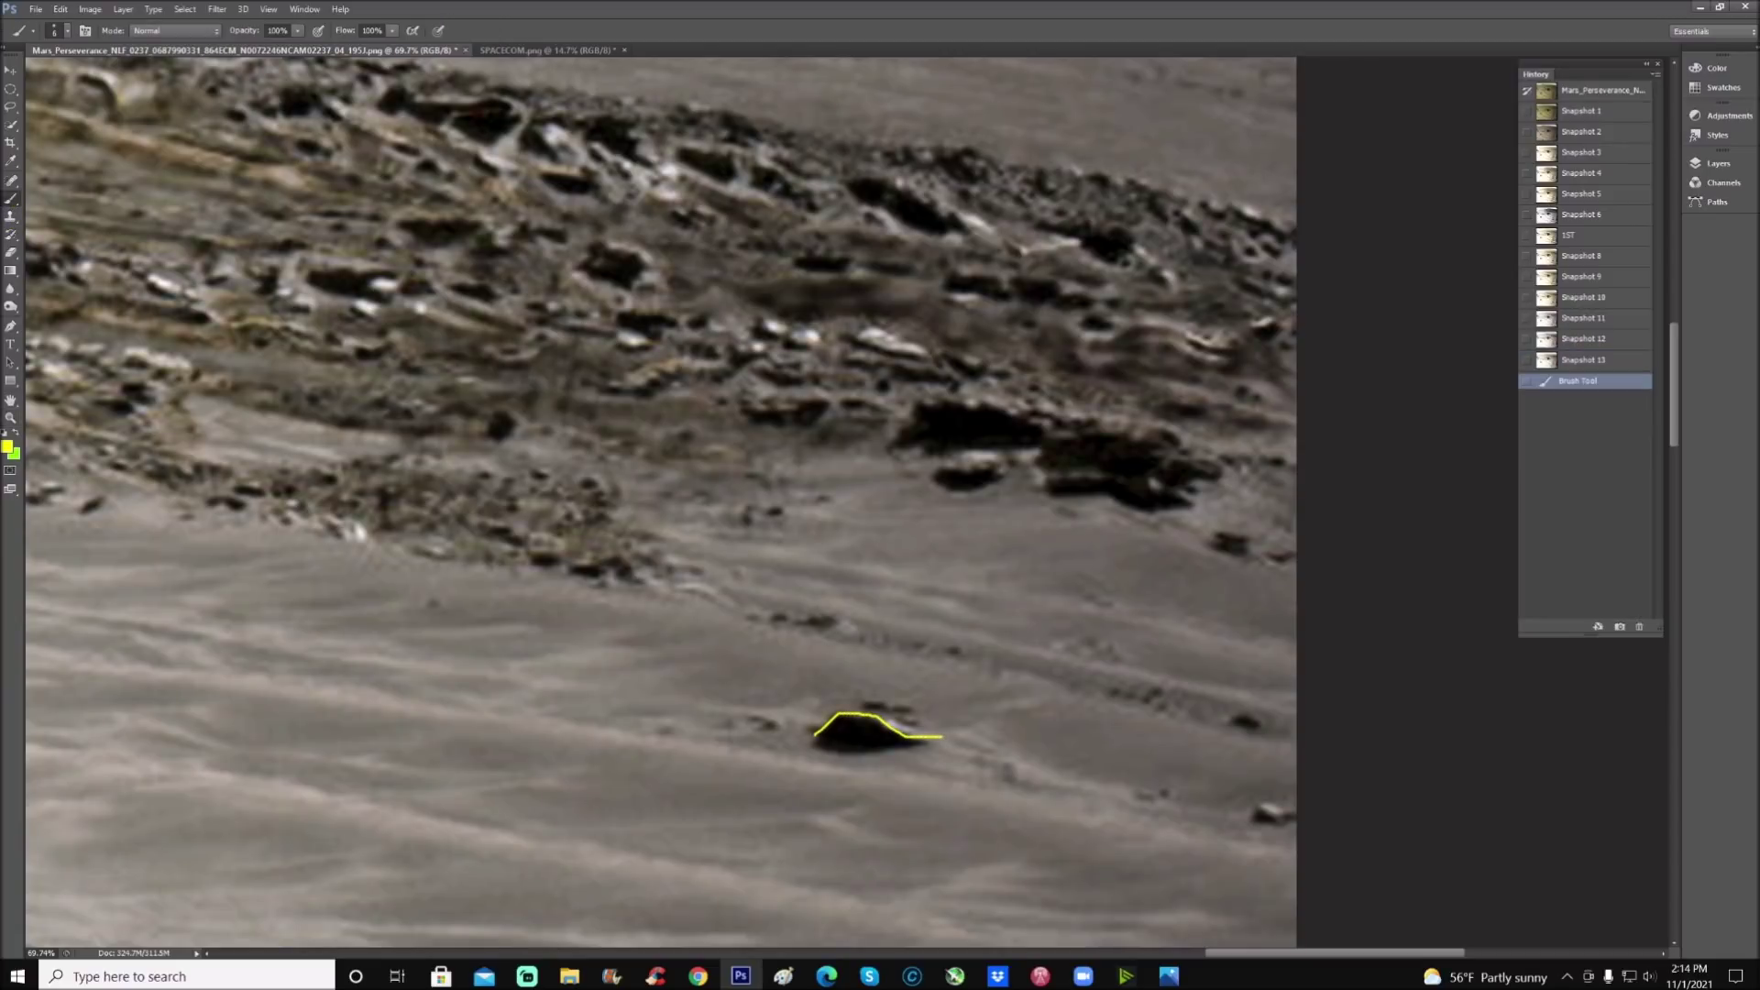
{"action": "left_click", "coordinate": [1584, 359]}
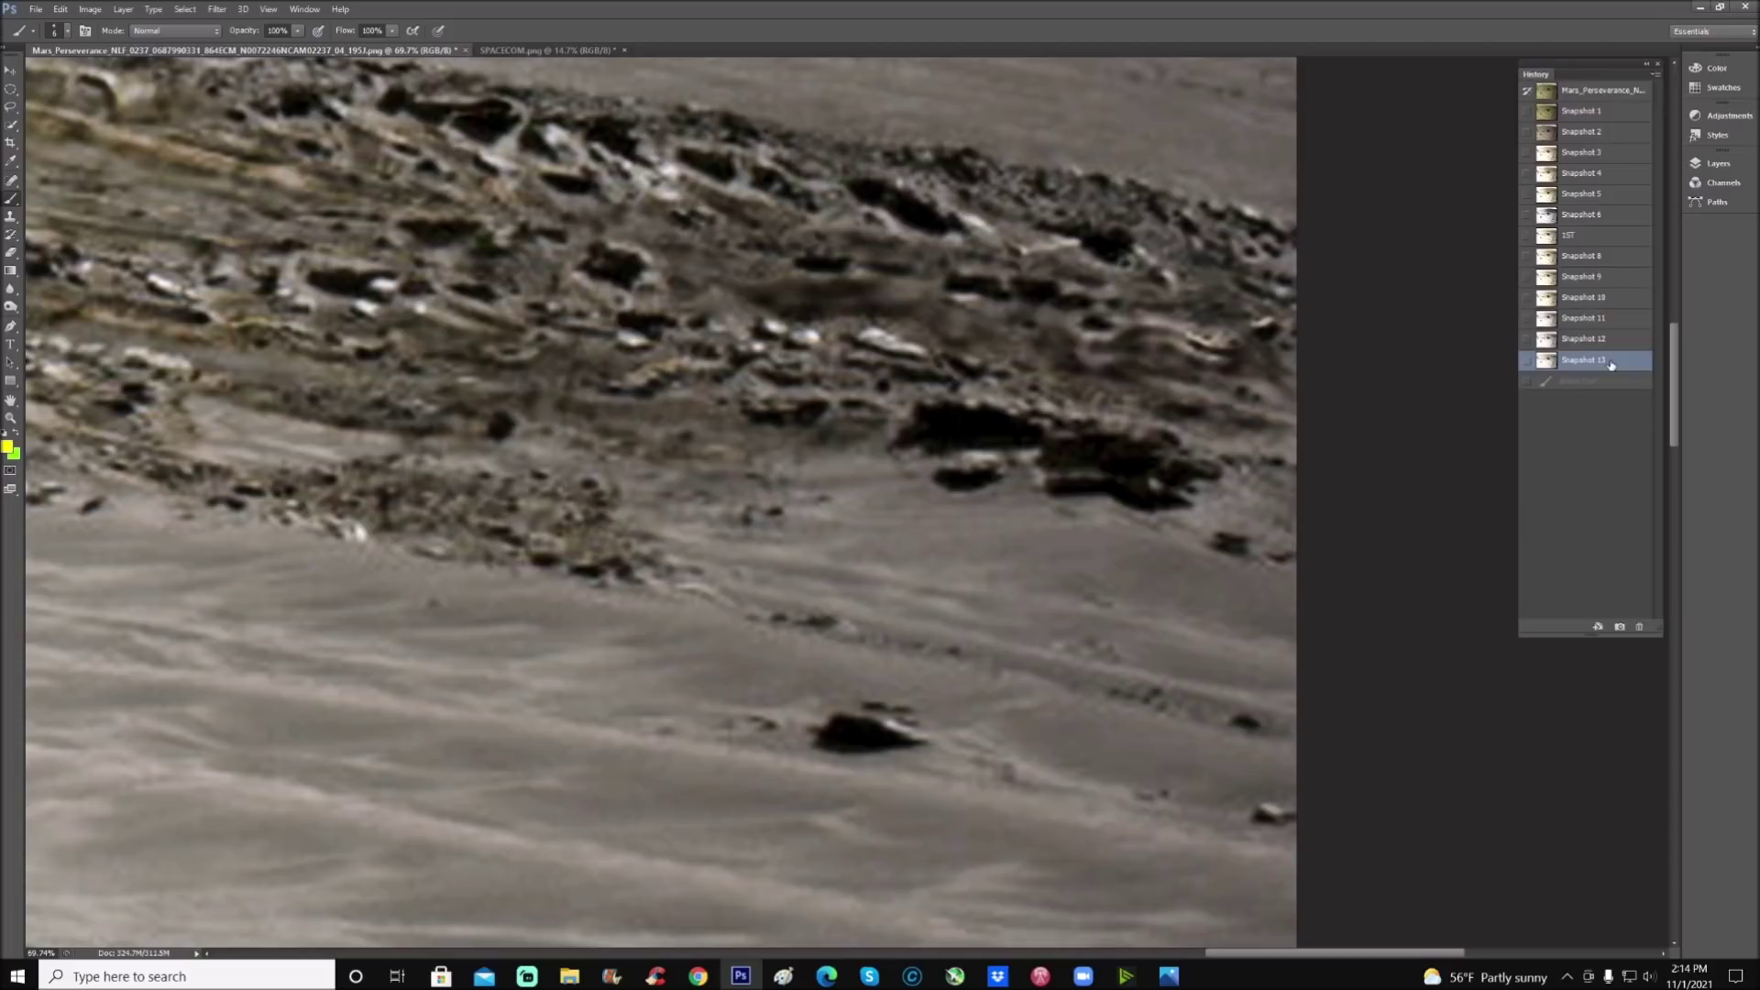
Step: Darken the faint strip of sand extending left from the isolated dark rock with the Burn tool
{"action": "left_click", "coordinate": [11, 307]}
{"action": "mouse_move", "coordinate": [681, 710]}
{"action": "left_mouse_down"}
{"action": "mouse_move", "coordinate": [826, 722]}
{"action": "mouse_move", "coordinate": [655, 738]}
{"action": "mouse_move", "coordinate": [766, 738]}
{"action": "mouse_move", "coordinate": [818, 711]}
{"action": "left_mouse_up"}
{"action": "left_click", "coordinate": [623, 723]}
{"action": "left_click", "coordinate": [660, 721]}
{"action": "left_click", "coordinate": [700, 718]}
{"action": "left_click", "coordinate": [699, 725]}
{"action": "left_click", "coordinate": [707, 728]}
{"action": "left_click", "coordinate": [702, 732]}
{"action": "left_click", "coordinate": [701, 726]}
{"action": "left_click_drag", "start_coordinate": [708, 727], "coordinate": [781, 741]}
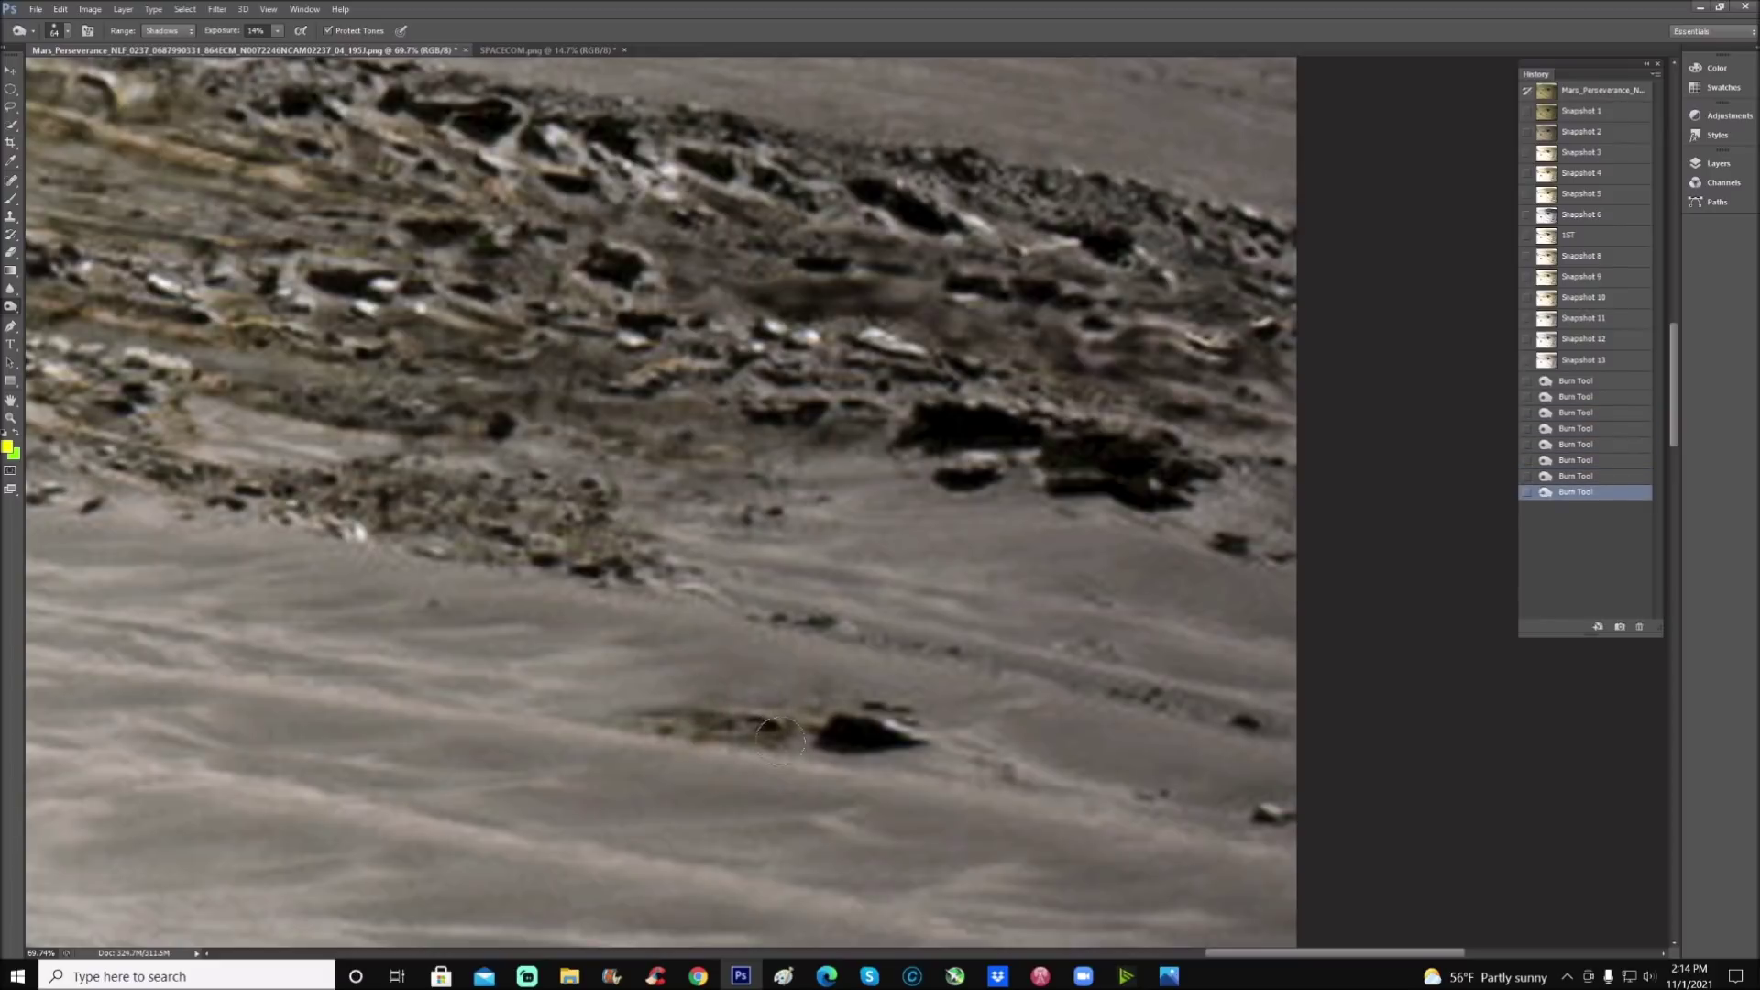
{"action": "left_click", "coordinate": [779, 739]}
Step: Mark the isolated rock with yellow curves and an arrow, discard them, compare with Snapshot 13 and return to a burned state
{"action": "key", "text": "b"}
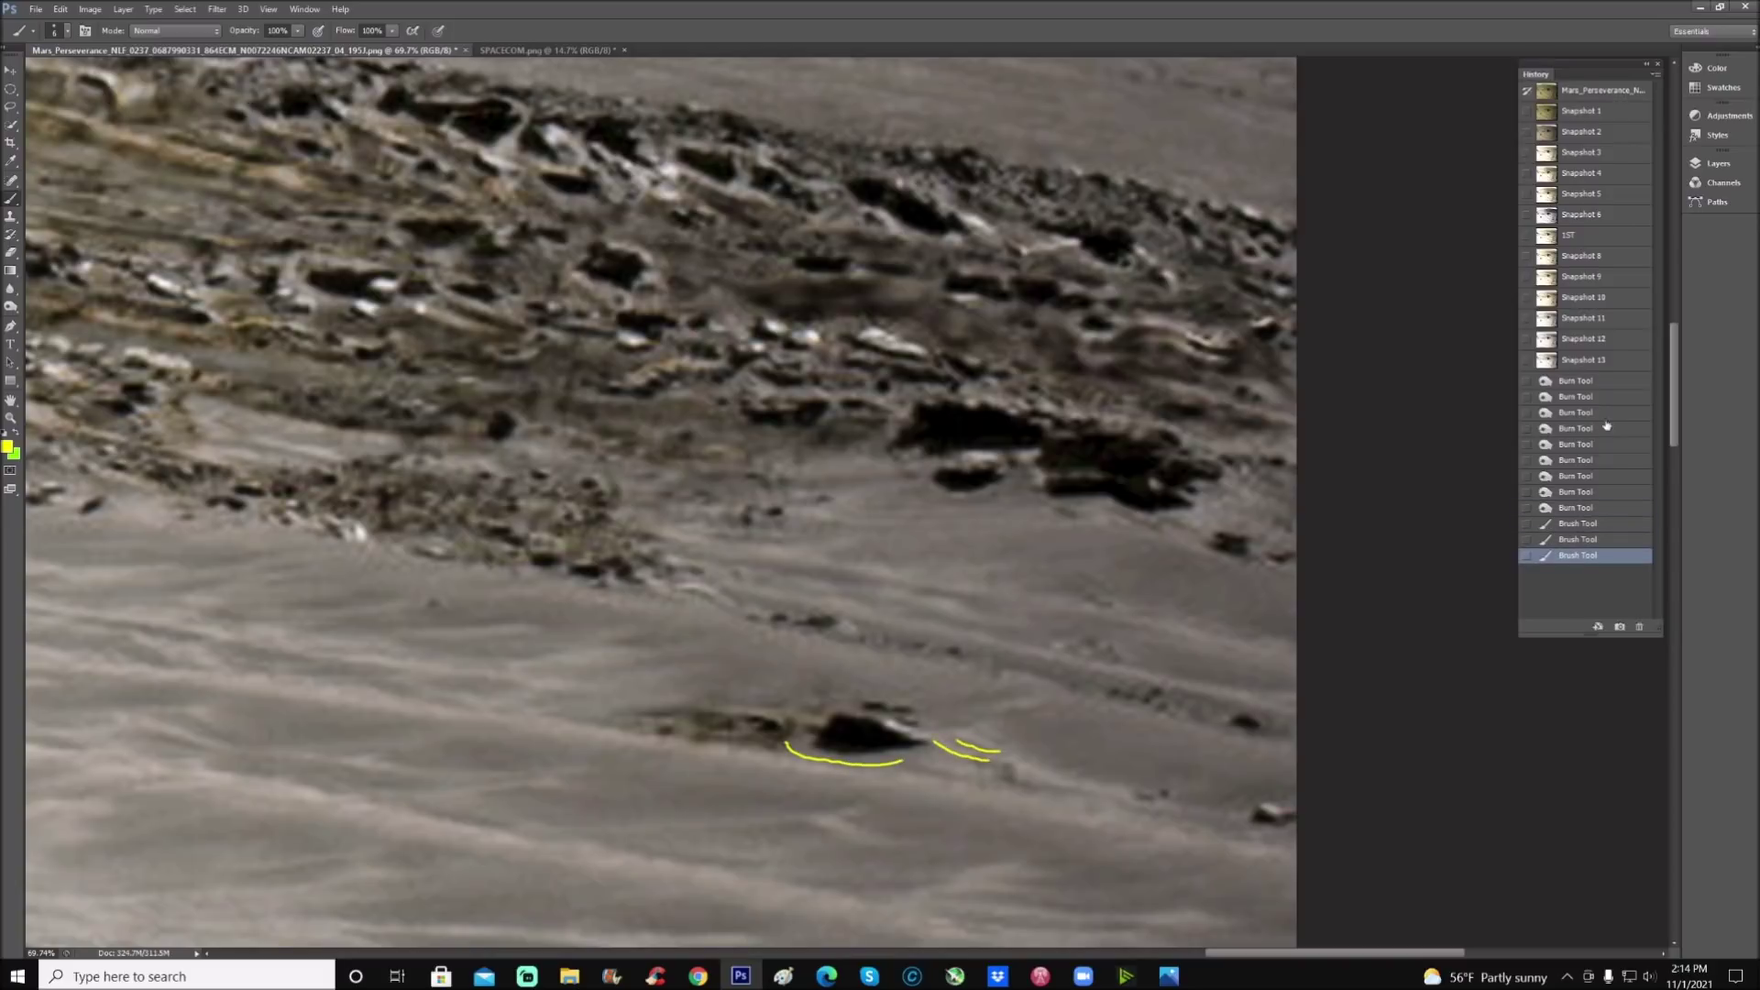
{"action": "left_click", "coordinate": [1600, 508]}
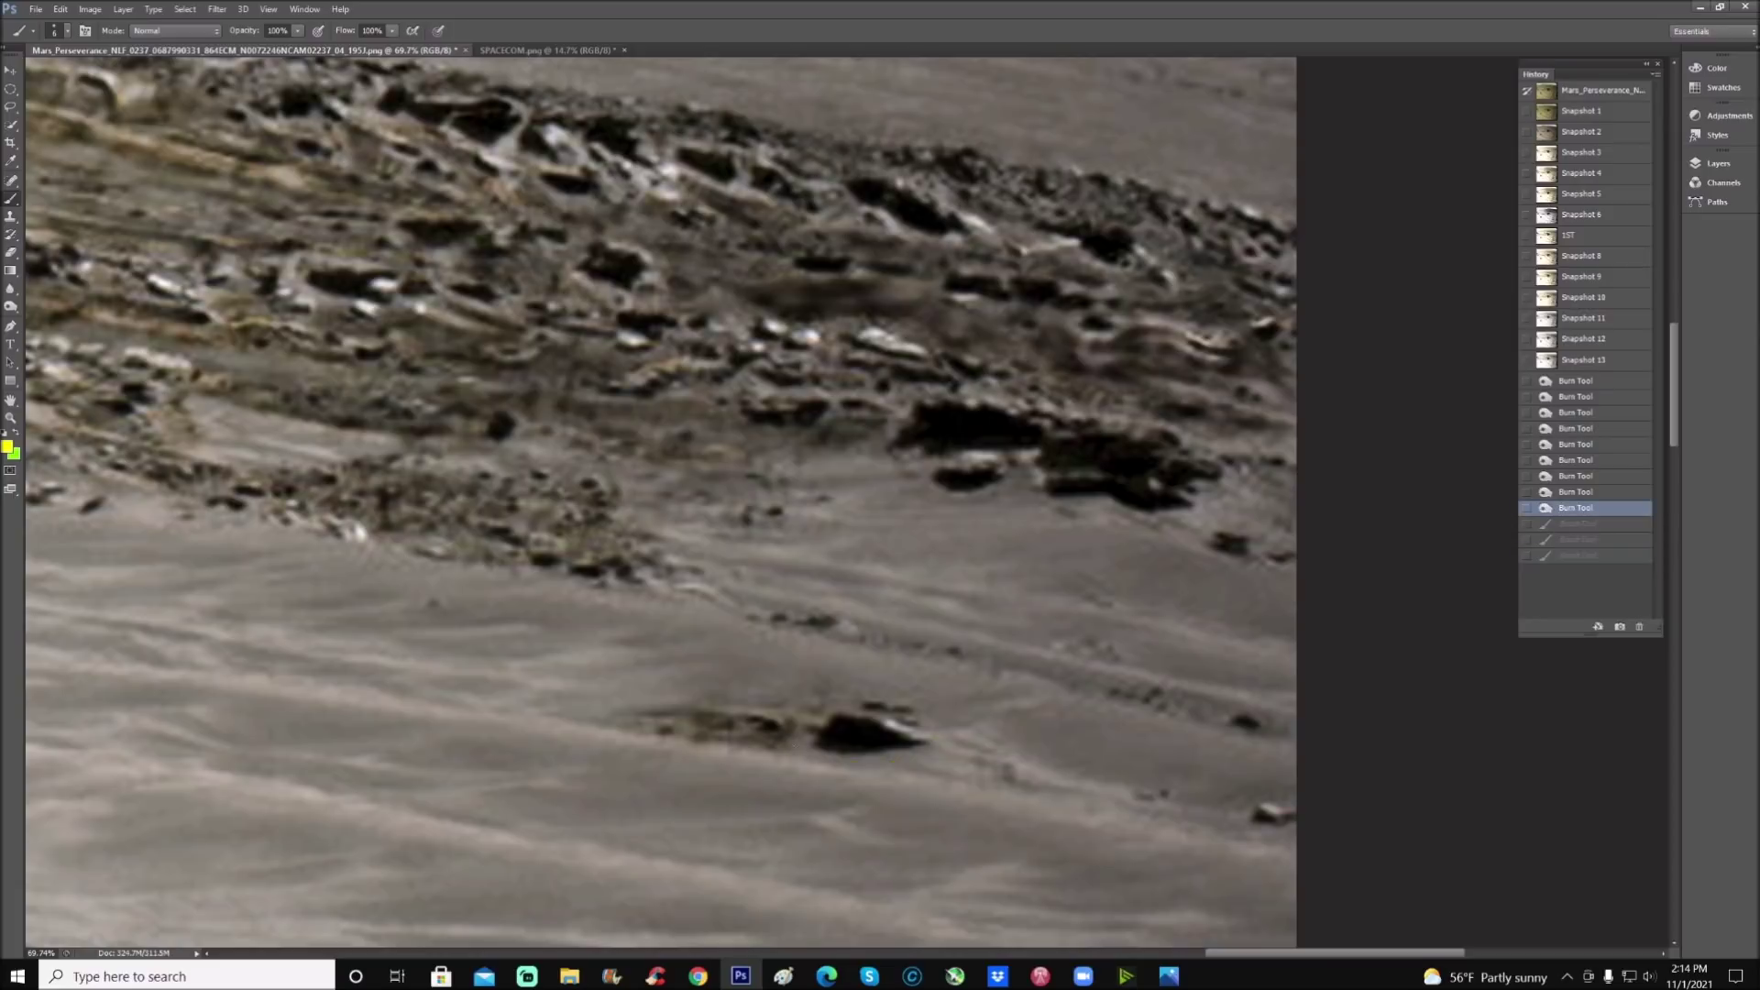
{"action": "left_click_drag", "start_coordinate": [770, 797], "coordinate": [806, 773]}
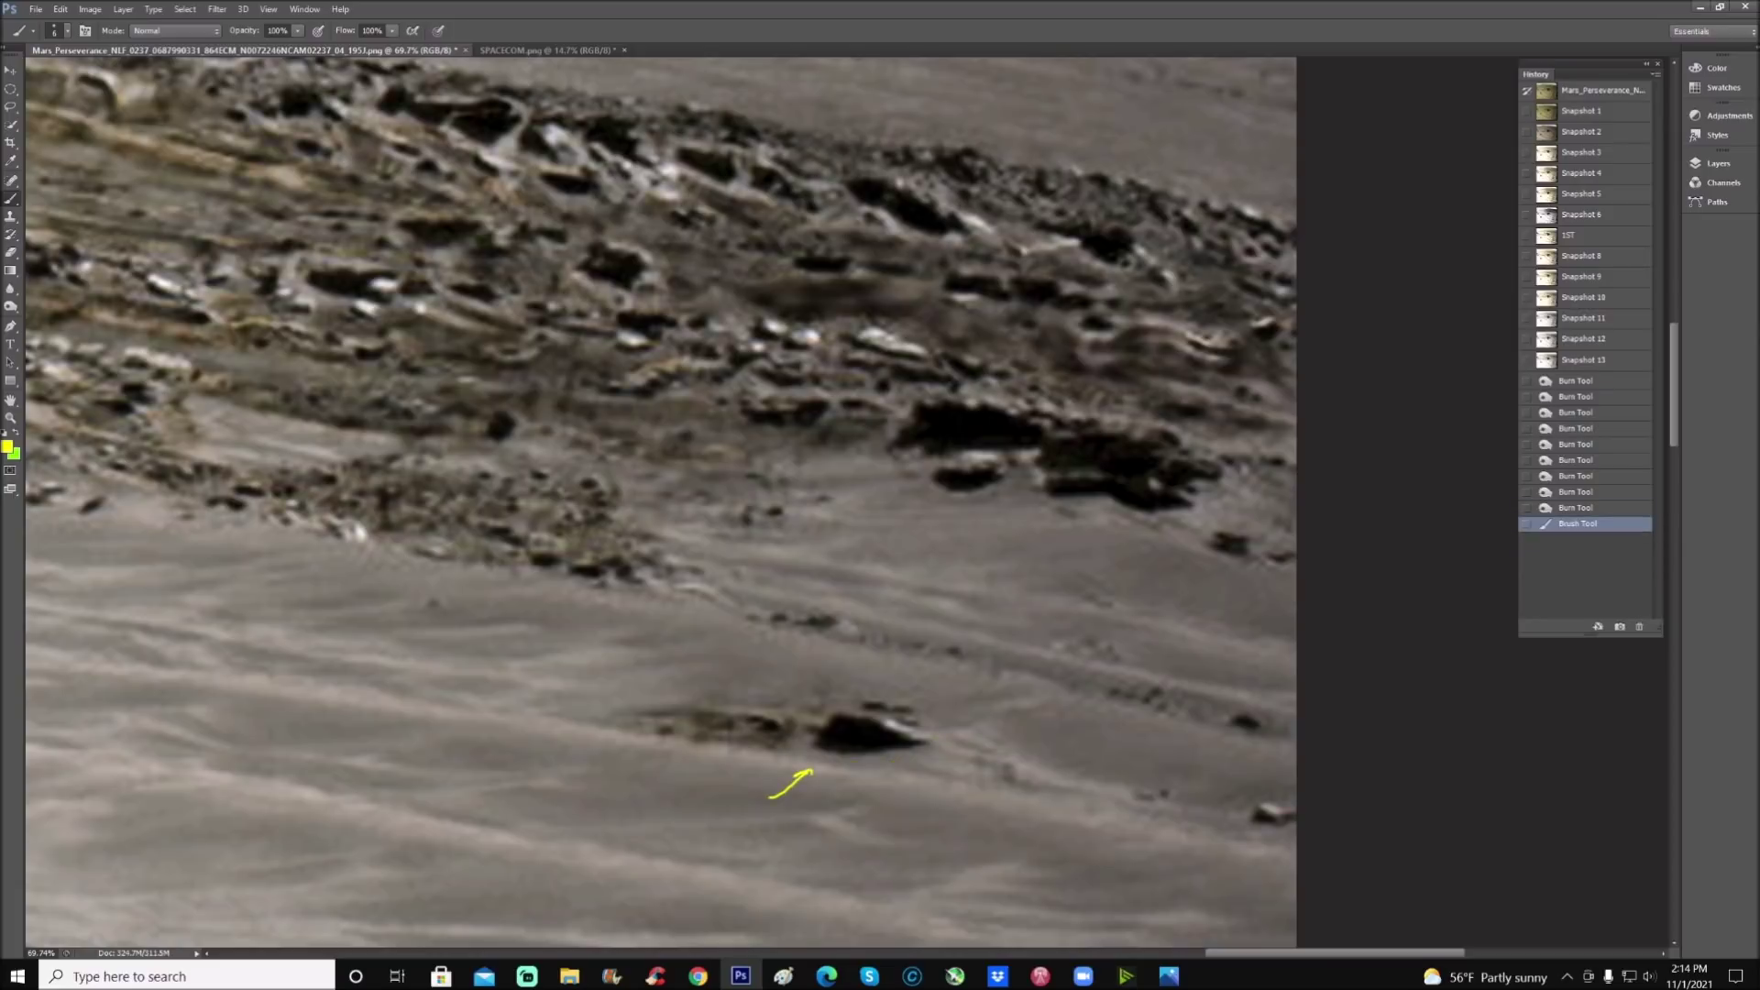
{"action": "left_click", "coordinate": [1604, 360]}
{"action": "left_click", "coordinate": [1623, 494]}
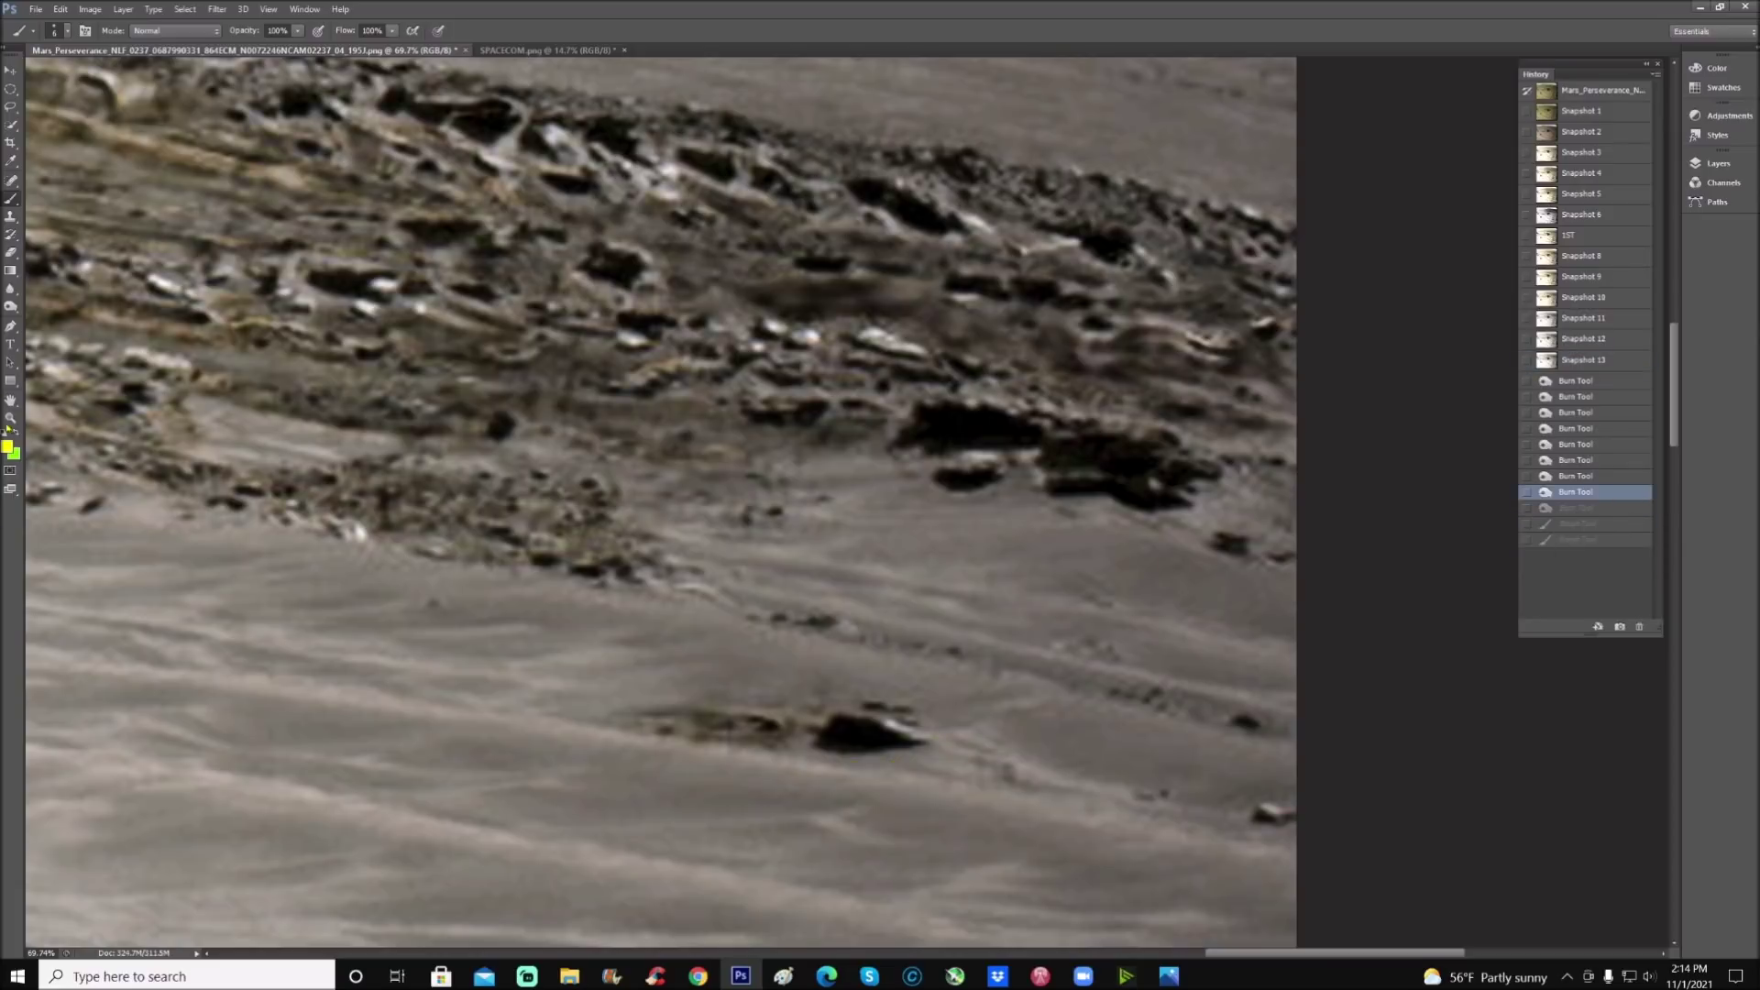
Step: Burn the isolated dark rock and the sand along its base to deepen the shadows
{"action": "left_click", "coordinate": [10, 419]}
{"action": "left_click", "coordinate": [10, 307]}
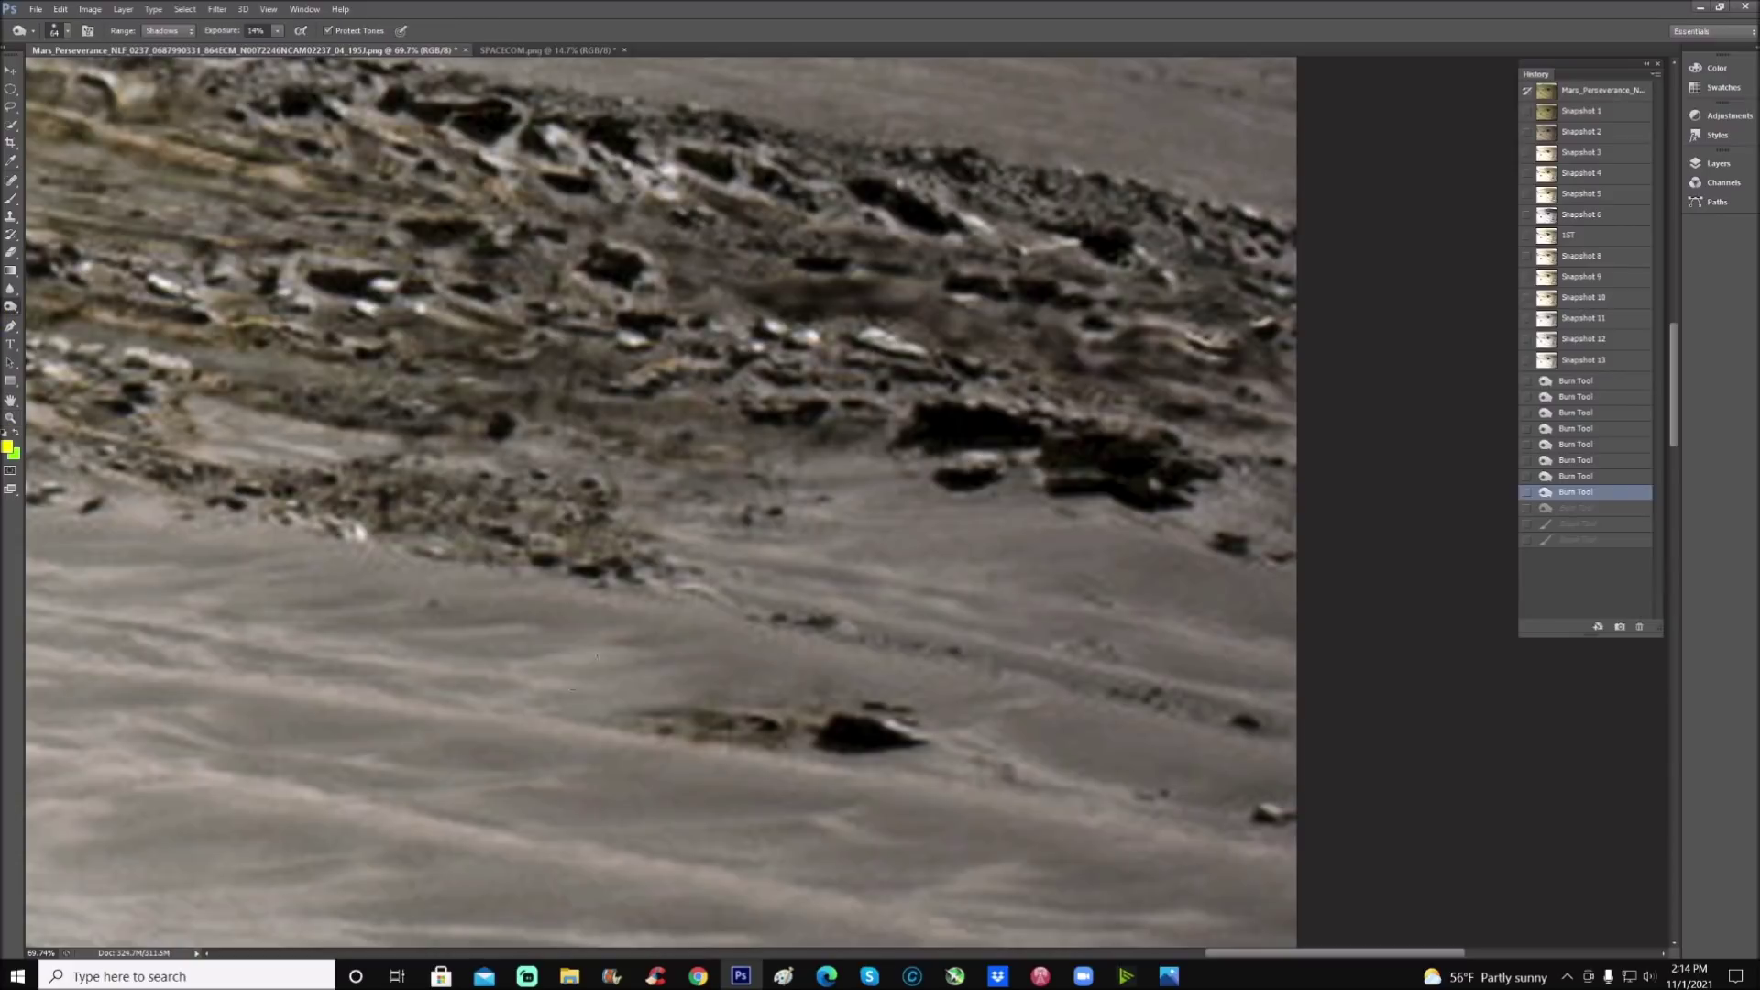
{"action": "left_click", "coordinate": [836, 740]}
{"action": "left_click", "coordinate": [851, 741]}
{"action": "left_click", "coordinate": [853, 744]}
{"action": "left_click", "coordinate": [854, 746]}
{"action": "left_click", "coordinate": [855, 750]}
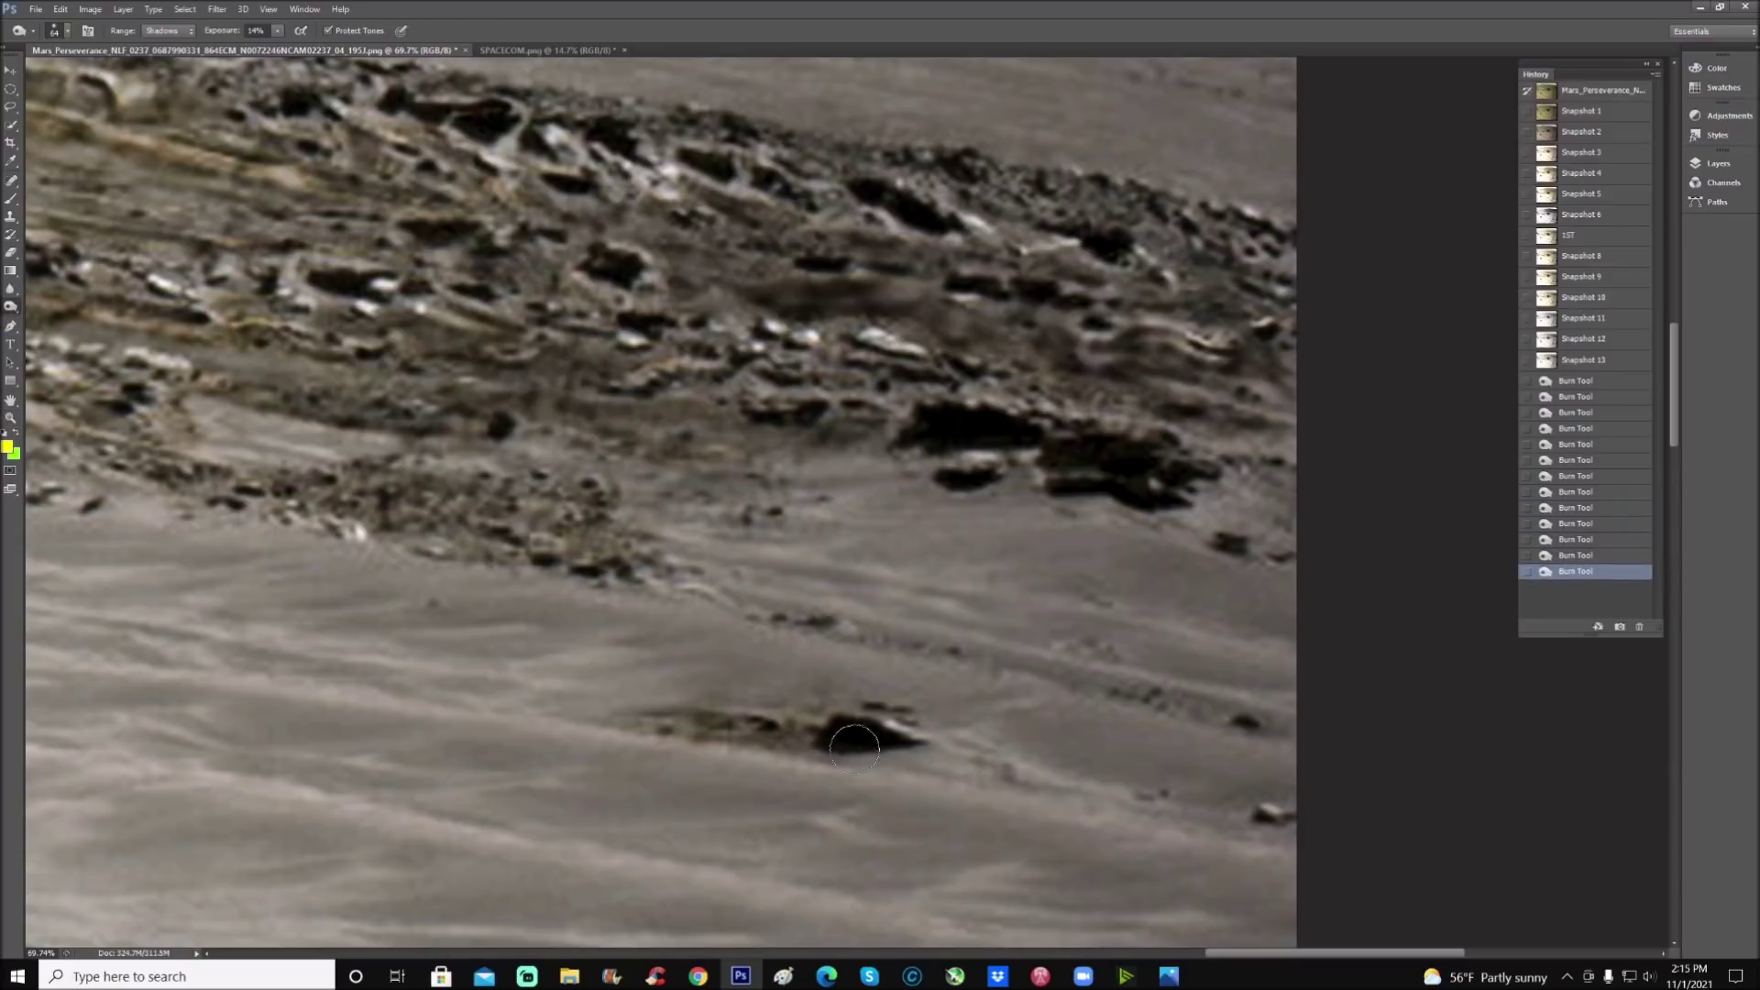
{"action": "left_click", "coordinate": [857, 749]}
{"action": "left_click", "coordinate": [870, 749]}
{"action": "left_click", "coordinate": [887, 750]}
{"action": "left_click", "coordinate": [902, 751]}
{"action": "left_click", "coordinate": [894, 752]}
{"action": "left_click", "coordinate": [871, 748]}
{"action": "left_click", "coordinate": [834, 741]}
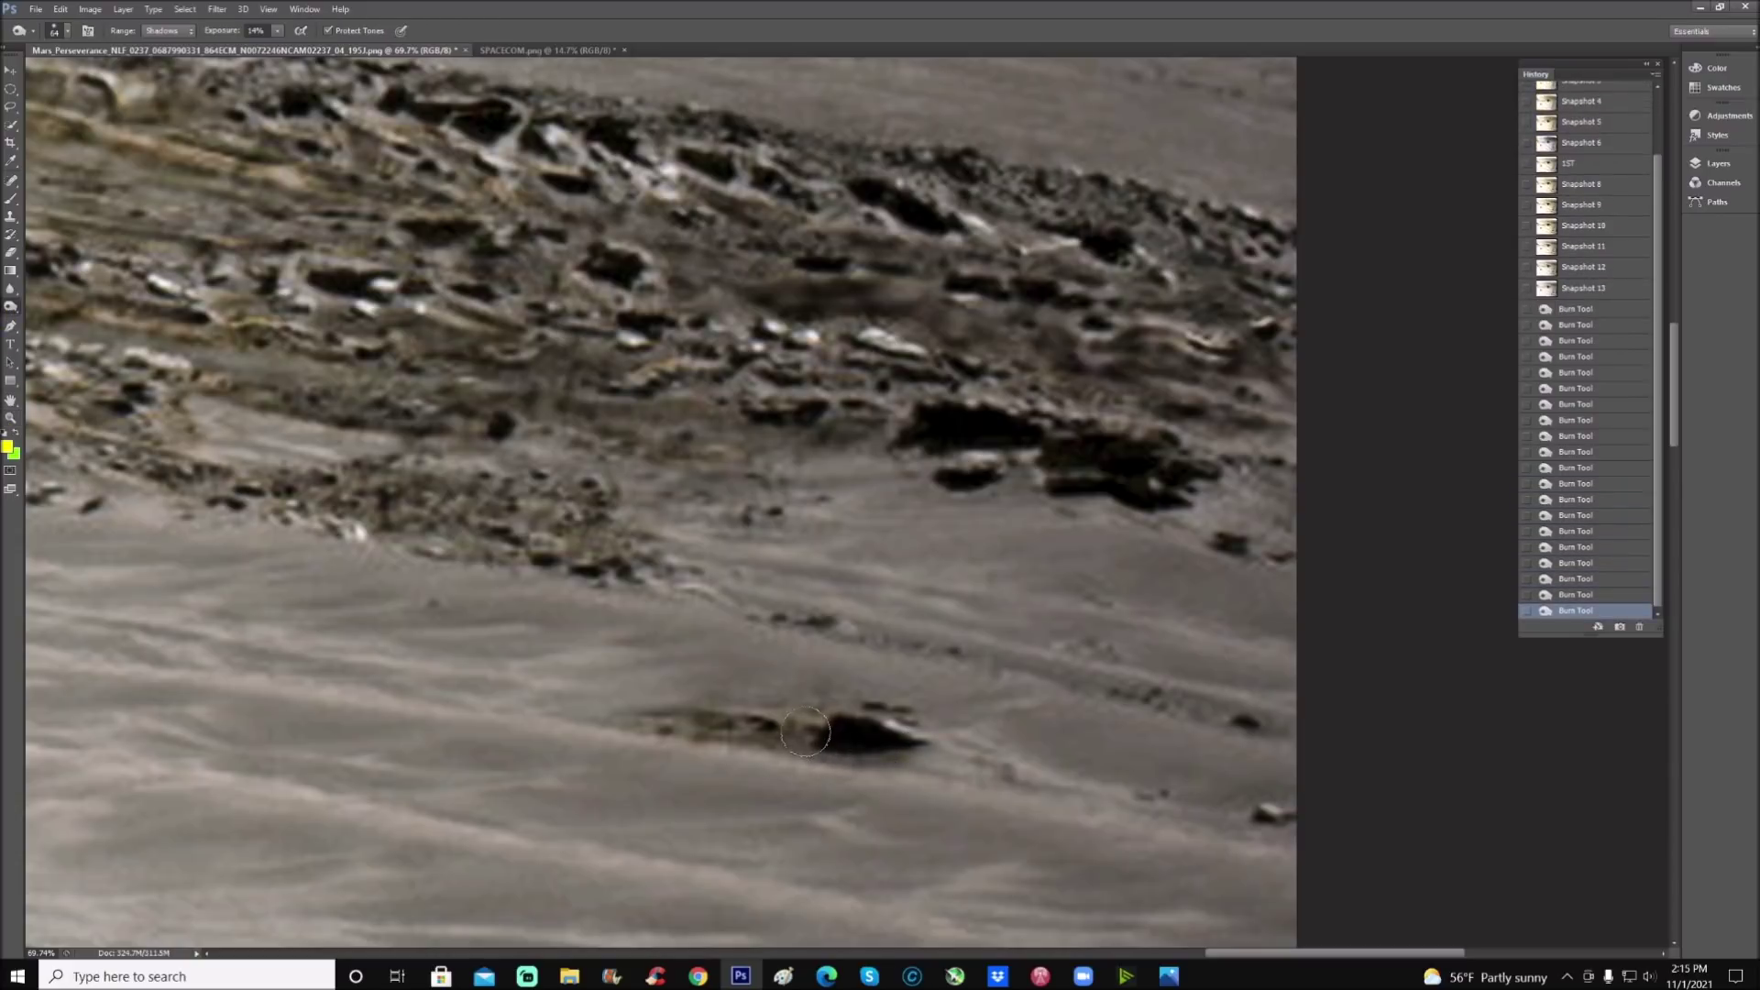
{"action": "left_click", "coordinate": [805, 740]}
Step: Burn the narrow strip of sand running down to the right from the isolated rock's base
{"action": "left_click", "coordinate": [902, 754]}
{"action": "left_click", "coordinate": [929, 760]}
{"action": "left_click", "coordinate": [939, 759]}
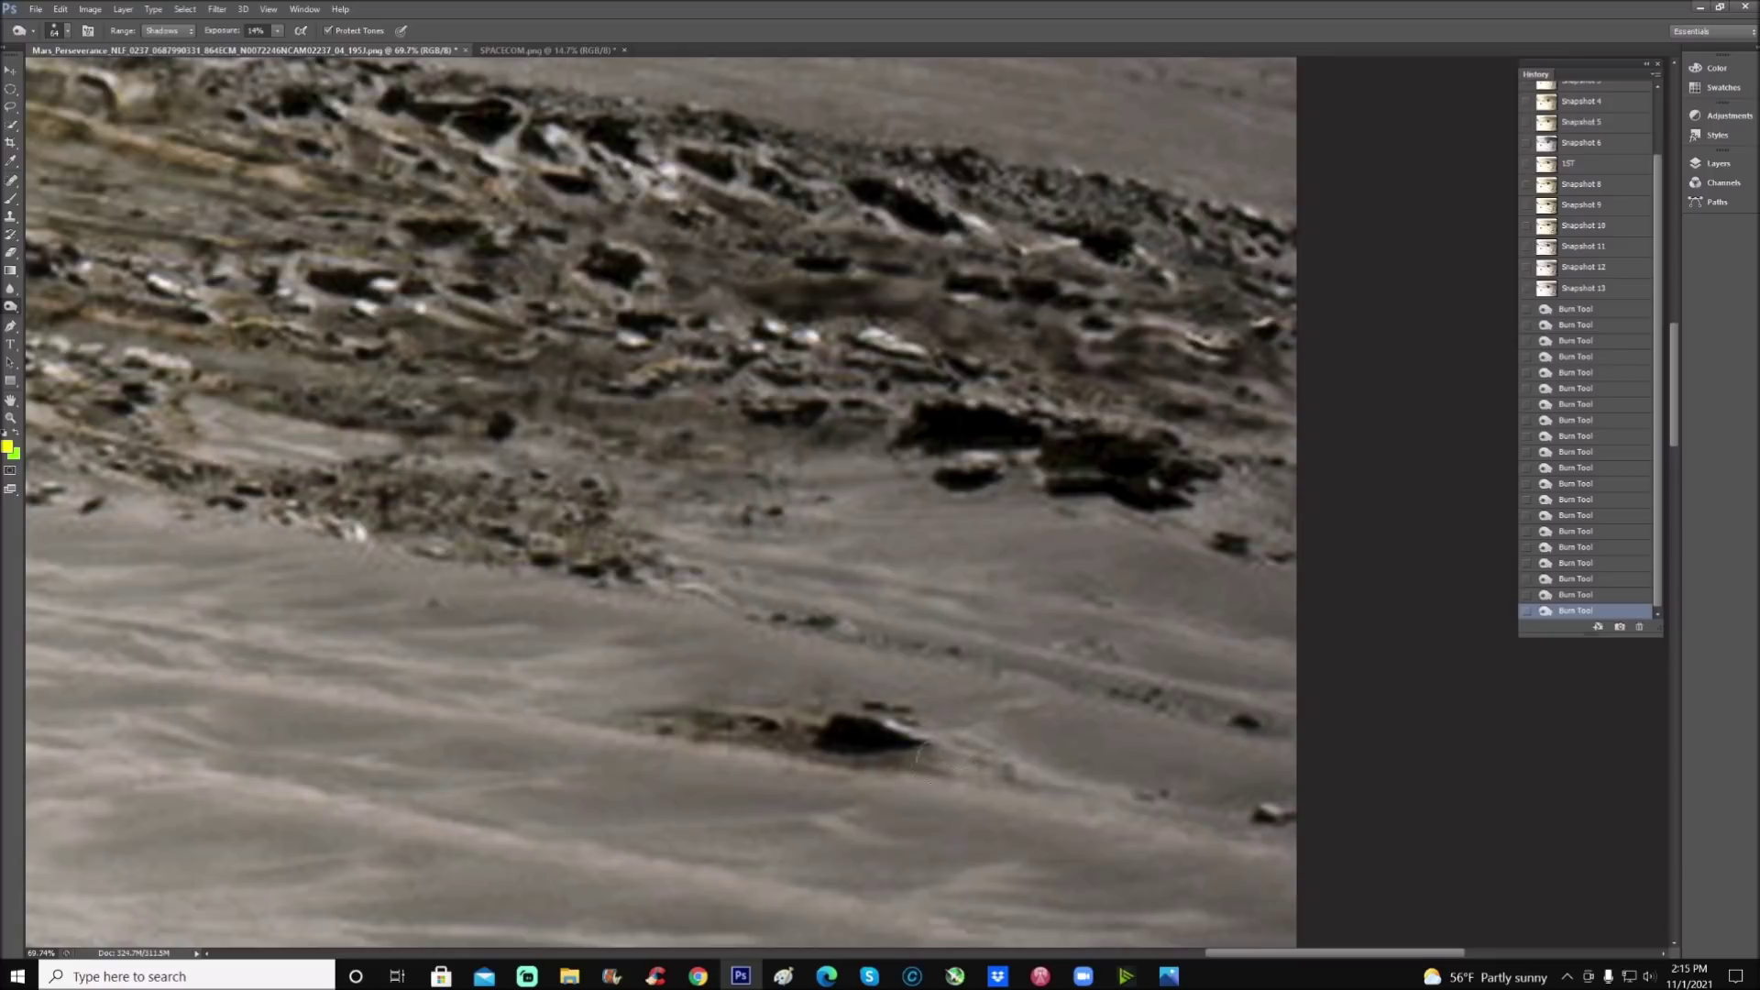
{"action": "left_click", "coordinate": [958, 760]}
{"action": "left_click", "coordinate": [978, 763]}
{"action": "left_click", "coordinate": [973, 769]}
{"action": "left_click", "coordinate": [1006, 777]}
Step: Burn the sand above the isolated rock and extend the darkened band down to the small rock at the image's right edge
{"action": "left_click_drag", "start_coordinate": [986, 701], "coordinate": [867, 694]}
{"action": "left_click", "coordinate": [873, 695]}
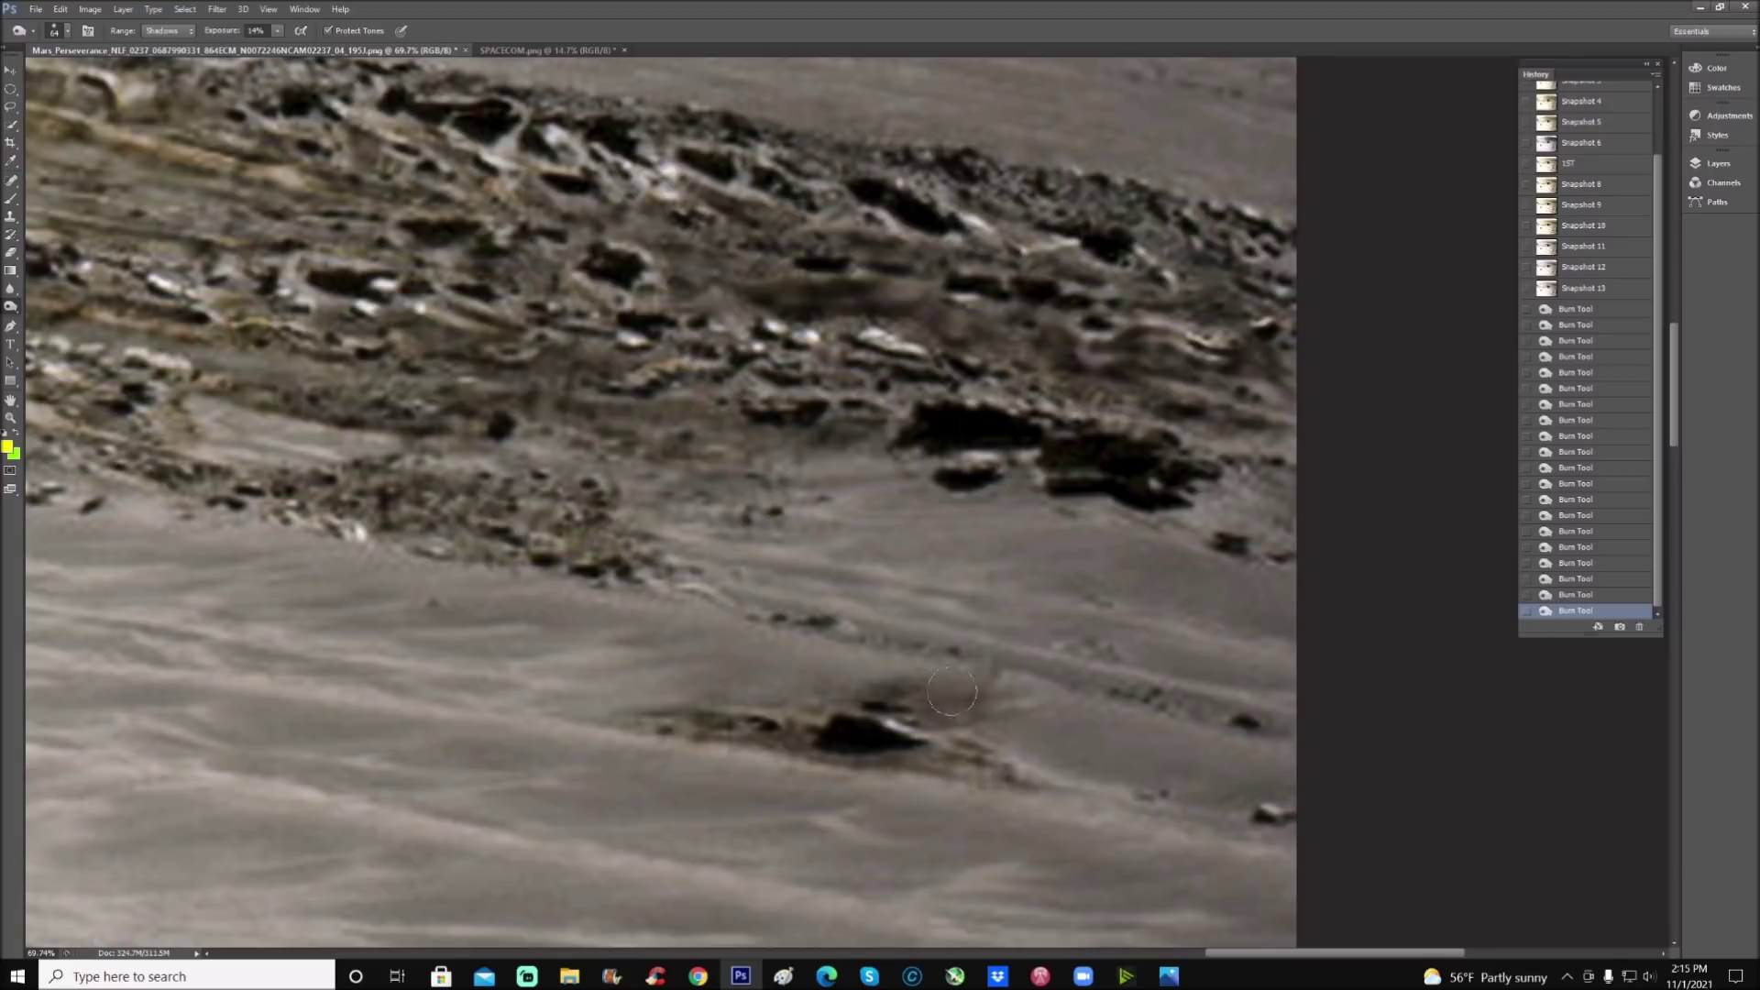
{"action": "mouse_move", "coordinate": [732, 718]}
{"action": "left_mouse_down"}
{"action": "mouse_move", "coordinate": [638, 730]}
{"action": "mouse_move", "coordinate": [825, 770]}
{"action": "mouse_move", "coordinate": [967, 767]}
{"action": "mouse_move", "coordinate": [990, 792]}
{"action": "mouse_move", "coordinate": [954, 772]}
{"action": "mouse_move", "coordinate": [1018, 780]}
{"action": "left_mouse_up"}
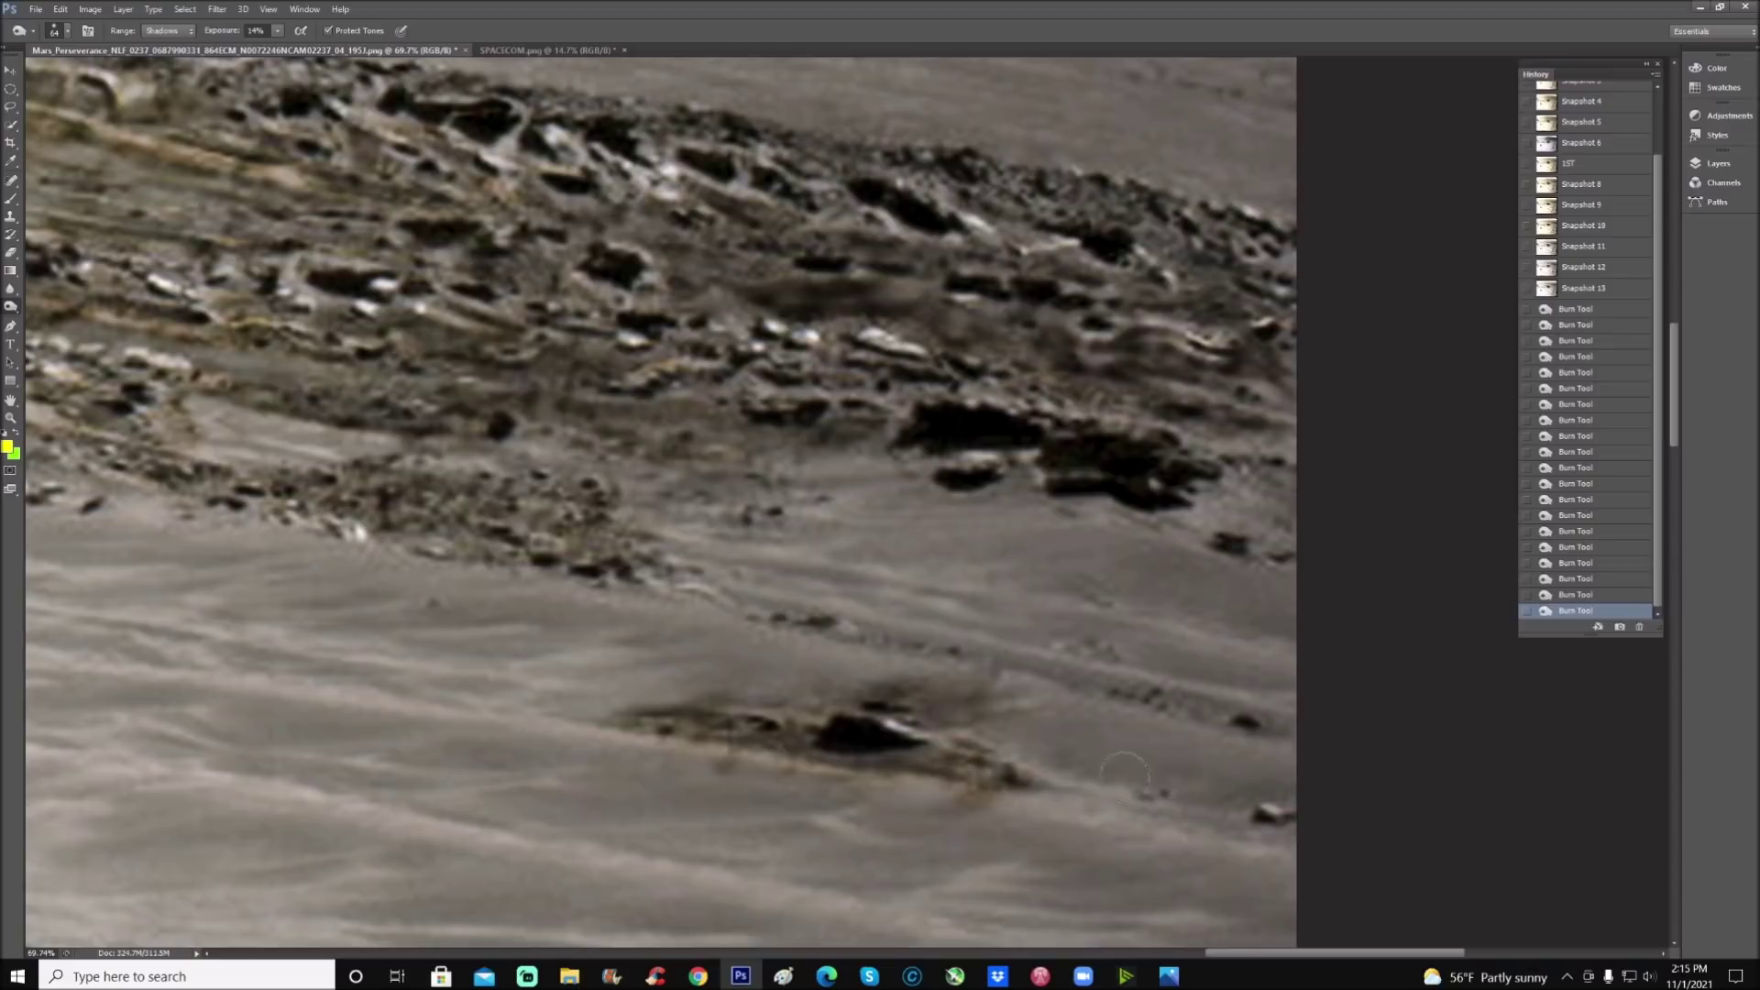
{"action": "mouse_move", "coordinate": [1124, 777]}
{"action": "left_mouse_down"}
{"action": "mouse_move", "coordinate": [1146, 796]}
{"action": "mouse_move", "coordinate": [1065, 816]}
{"action": "mouse_move", "coordinate": [1131, 795]}
{"action": "mouse_move", "coordinate": [1260, 811]}
{"action": "mouse_move", "coordinate": [1269, 830]}
{"action": "mouse_move", "coordinate": [1008, 780]}
{"action": "mouse_move", "coordinate": [1196, 834]}
{"action": "mouse_move", "coordinate": [1182, 843]}
{"action": "mouse_move", "coordinate": [1293, 827]}
{"action": "mouse_move", "coordinate": [1254, 832]}
{"action": "mouse_move", "coordinate": [1283, 840]}
{"action": "left_mouse_up"}
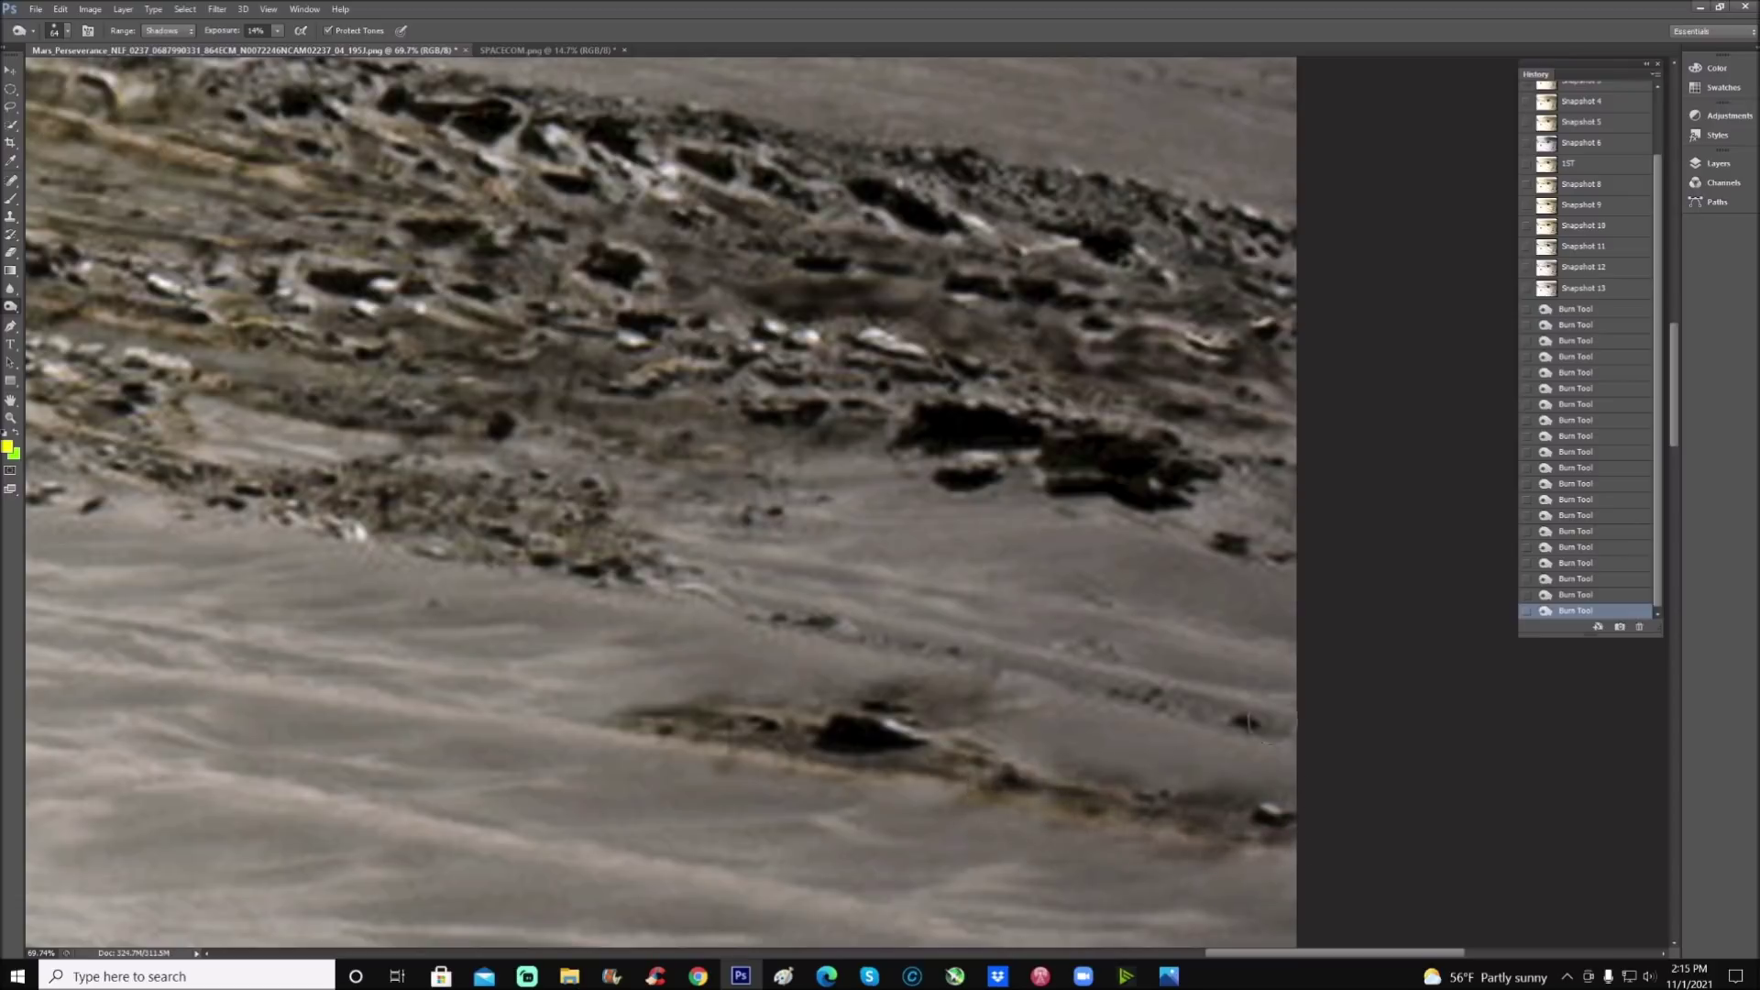
{"action": "mouse_move", "coordinate": [1039, 689]}
{"action": "left_mouse_down"}
{"action": "mouse_move", "coordinate": [985, 697]}
{"action": "mouse_move", "coordinate": [1028, 701]}
{"action": "mouse_move", "coordinate": [1058, 638]}
{"action": "left_mouse_up"}
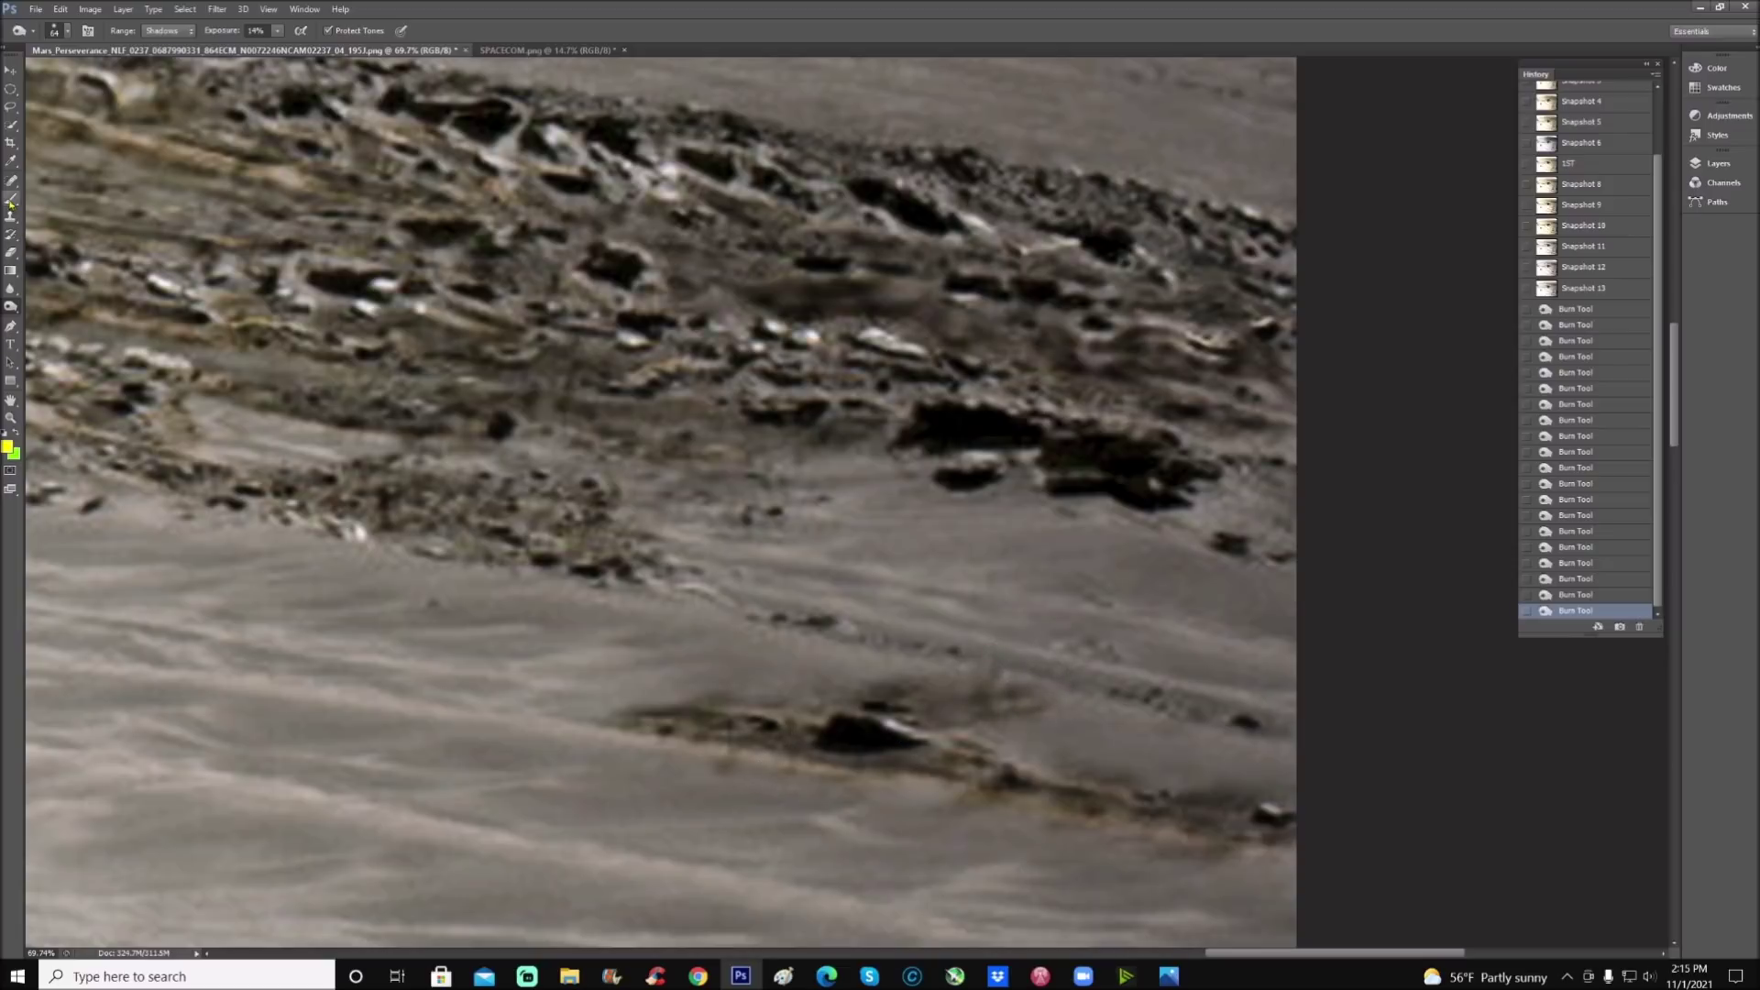
Step: Point two yellow arrows at the isolated rock, trace its upper edge, and remove the brush marks to return to the burned state
{"action": "key", "text": "b"}
{"action": "mouse_move", "coordinate": [736, 787]}
{"action": "left_mouse_down"}
{"action": "mouse_move", "coordinate": [790, 758]}
{"action": "mouse_move", "coordinate": [824, 815]}
{"action": "mouse_move", "coordinate": [849, 786]}
{"action": "left_mouse_up"}
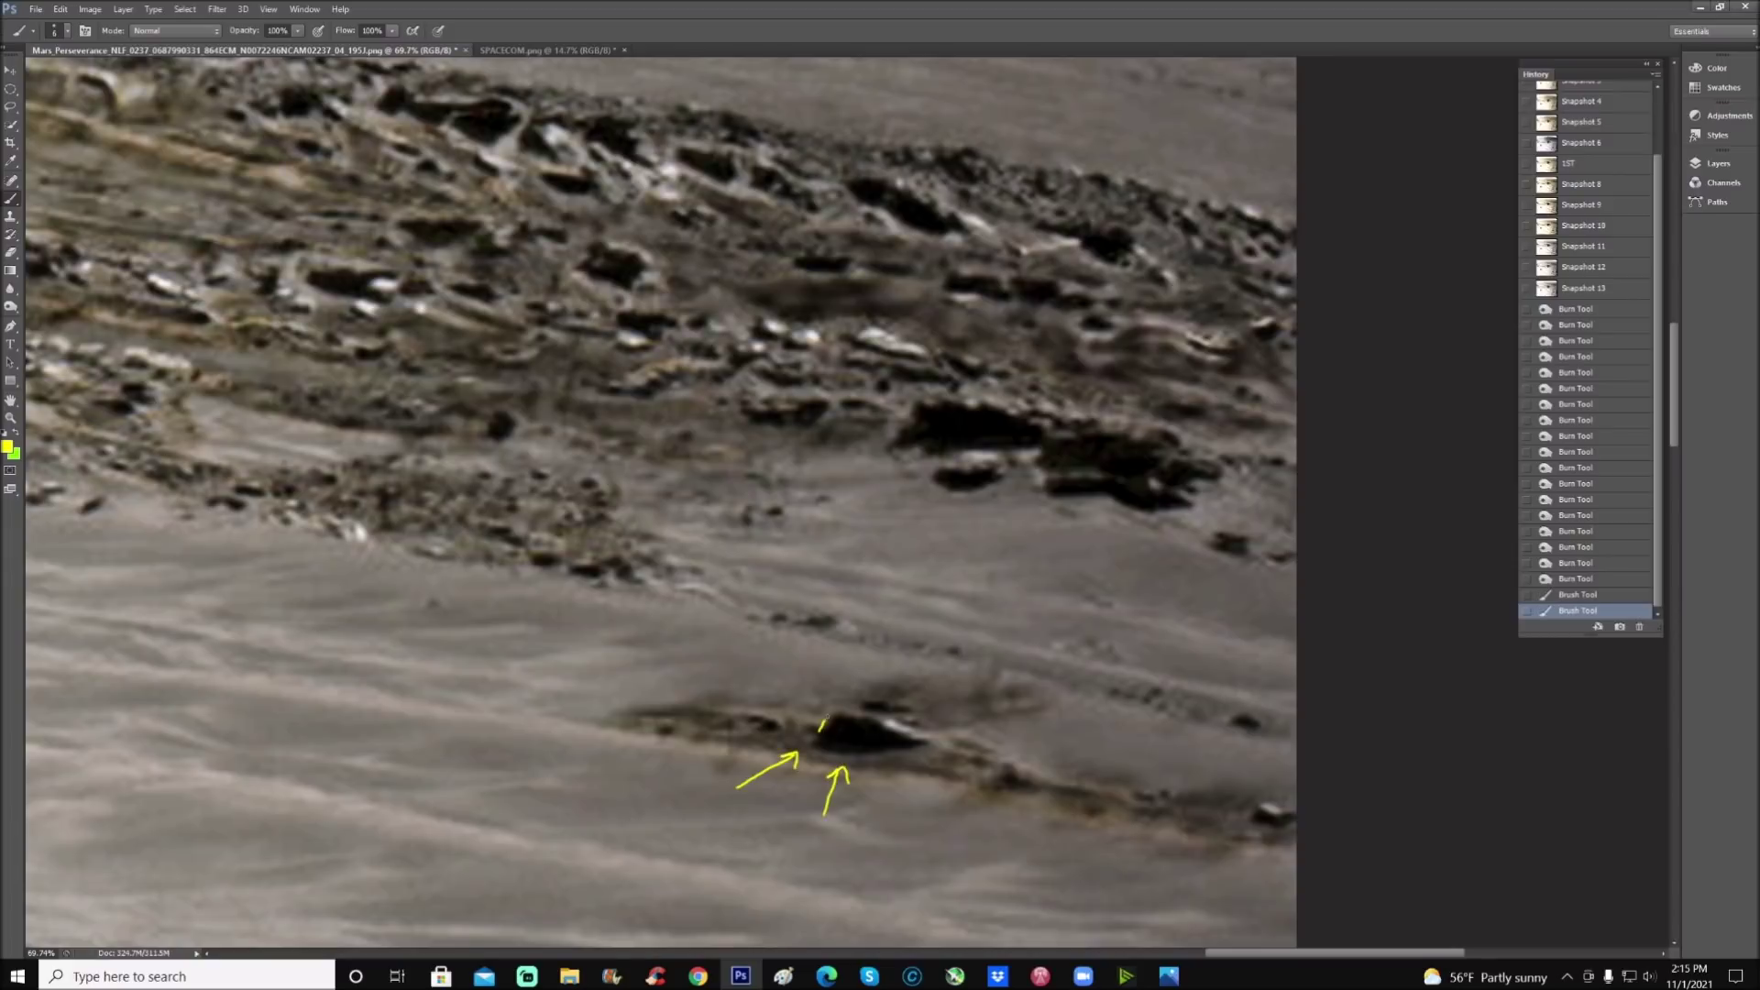
{"action": "left_click_drag", "start_coordinate": [825, 721], "coordinate": [954, 735]}
{"action": "left_click", "coordinate": [1575, 547]}
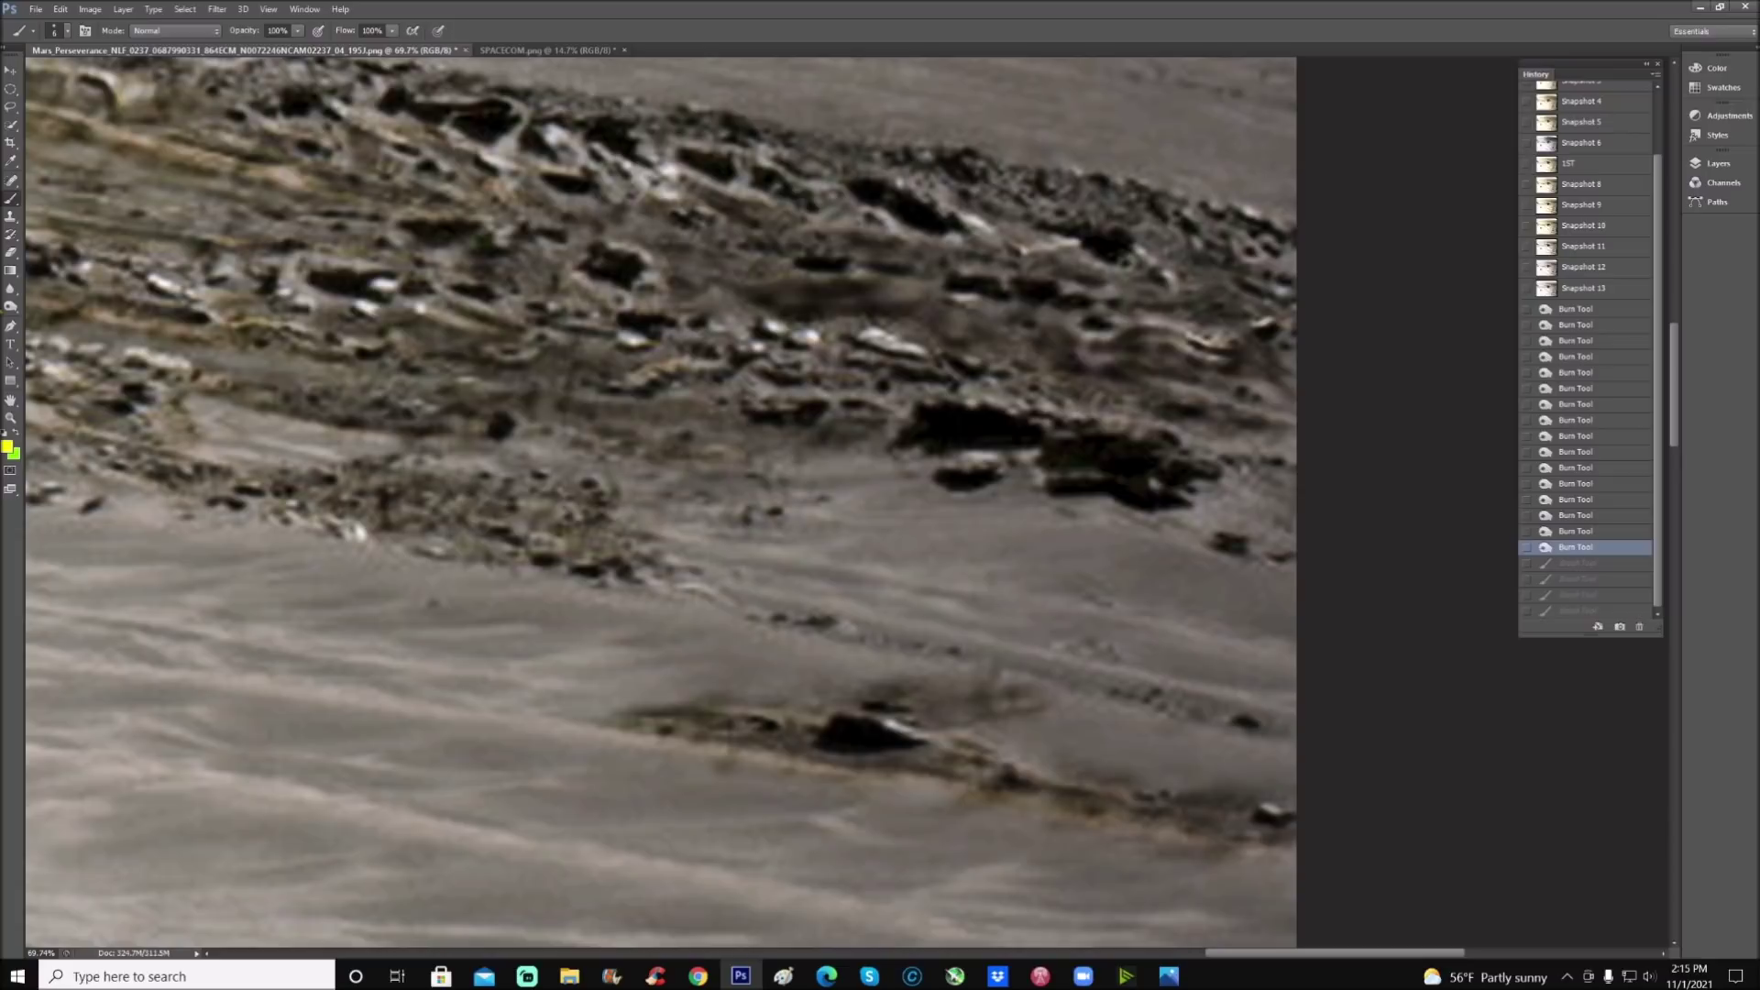
Step: Burn the sand surrounding the isolated rock's dark band, covering its upper side, lower side and the slope toward the image's right edge
{"action": "left_click", "coordinate": [11, 307]}
{"action": "left_click", "coordinate": [960, 713]}
{"action": "left_click", "coordinate": [990, 699]}
{"action": "left_click", "coordinate": [984, 733]}
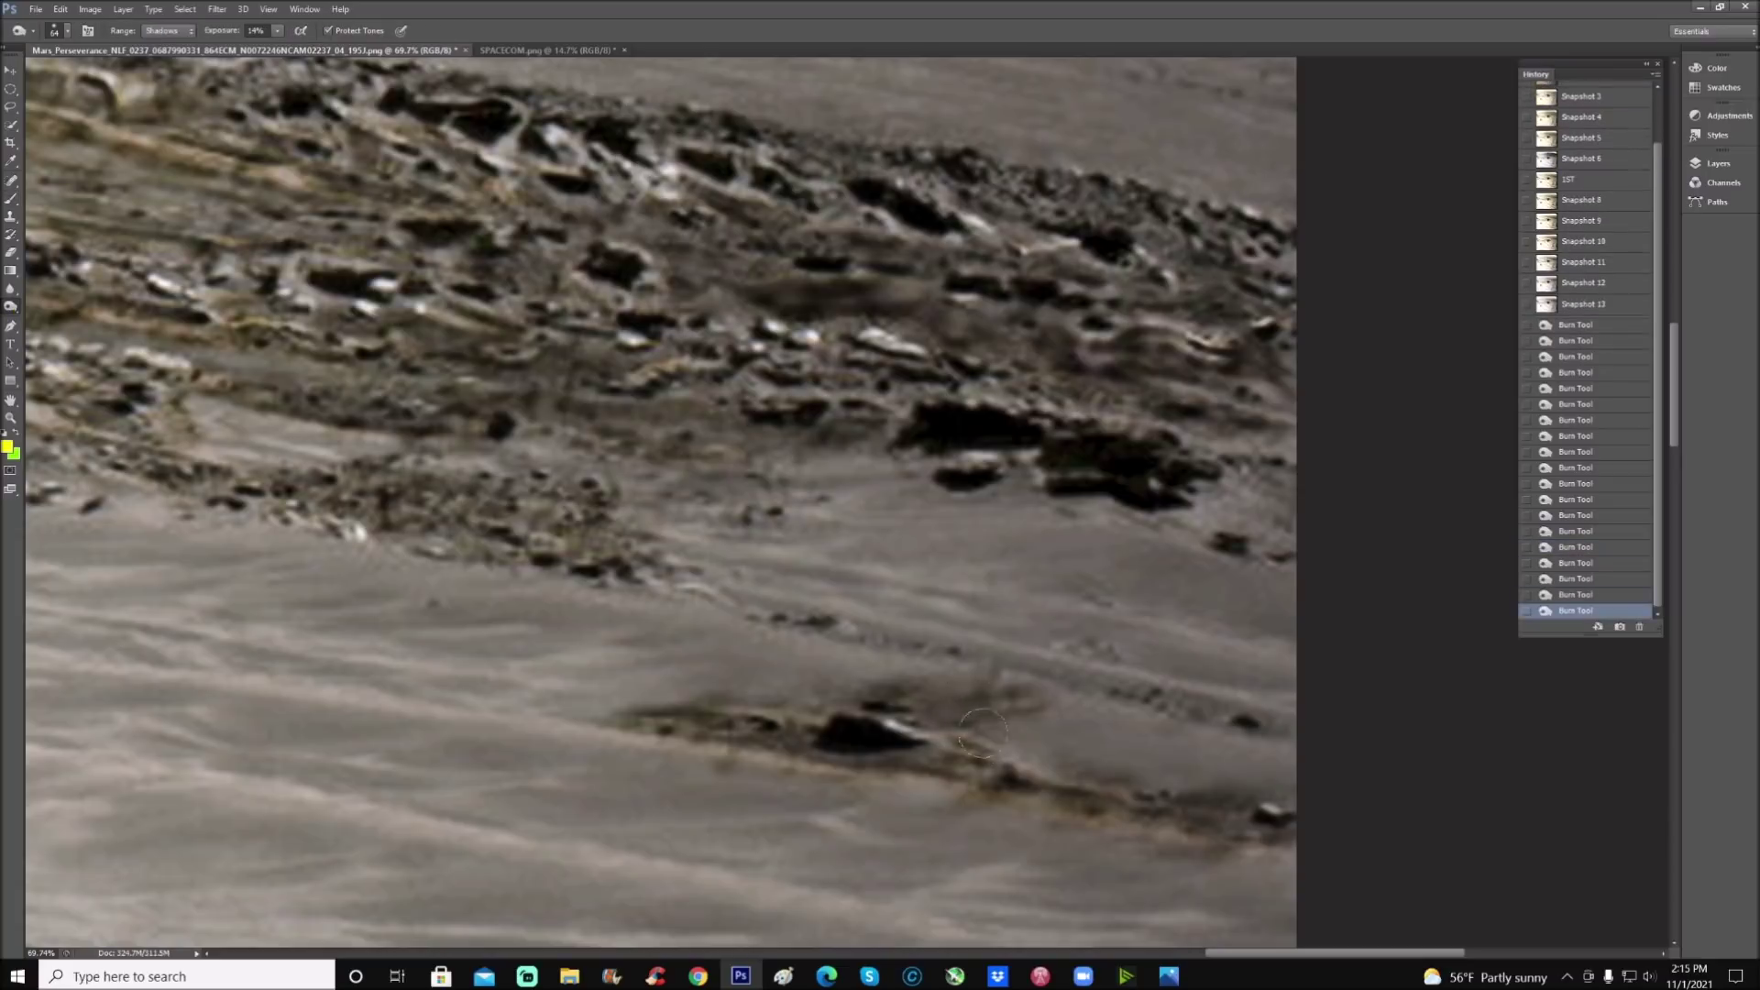
{"action": "mouse_move", "coordinate": [983, 733]}
{"action": "left_mouse_down"}
{"action": "mouse_move", "coordinate": [935, 734]}
{"action": "mouse_move", "coordinate": [1007, 728]}
{"action": "mouse_move", "coordinate": [923, 688]}
{"action": "mouse_move", "coordinate": [928, 710]}
{"action": "mouse_move", "coordinate": [923, 670]}
{"action": "mouse_move", "coordinate": [683, 701]}
{"action": "mouse_move", "coordinate": [702, 680]}
{"action": "mouse_move", "coordinate": [601, 707]}
{"action": "left_mouse_up"}
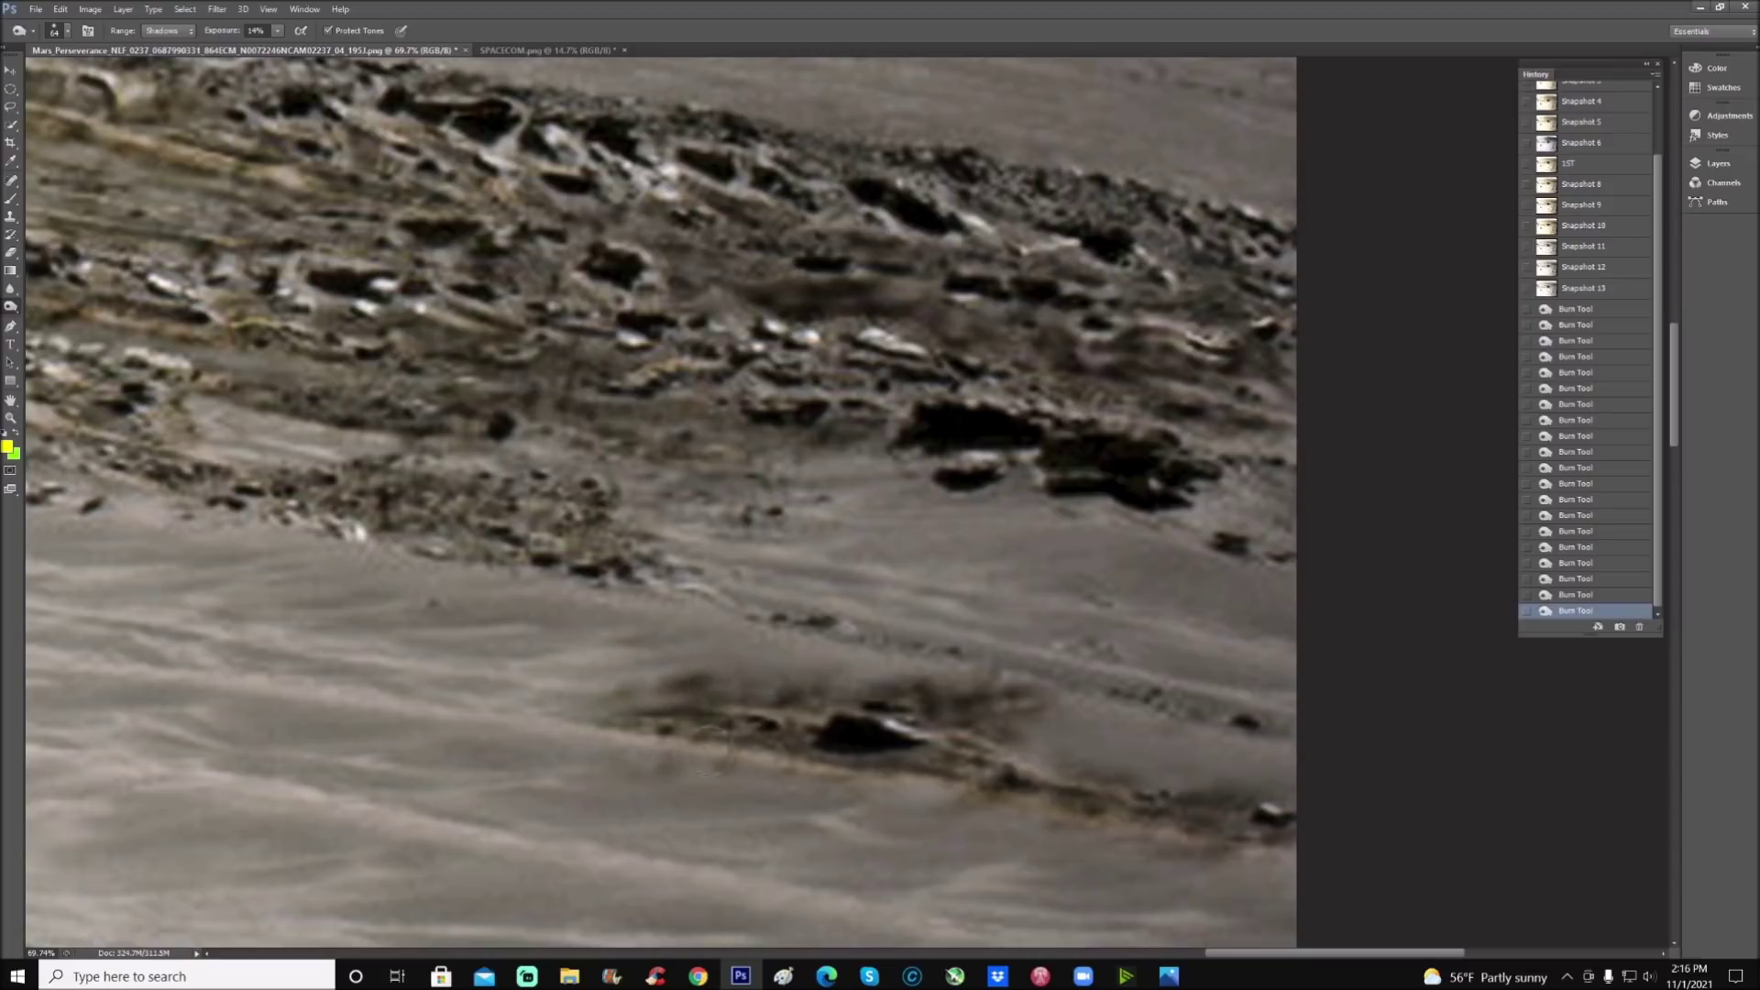
{"action": "mouse_move", "coordinate": [712, 750]}
{"action": "left_mouse_down"}
{"action": "mouse_move", "coordinate": [756, 757]}
{"action": "mouse_move", "coordinate": [623, 756]}
{"action": "mouse_move", "coordinate": [852, 770]}
{"action": "mouse_move", "coordinate": [864, 811]}
{"action": "mouse_move", "coordinate": [916, 761]}
{"action": "mouse_move", "coordinate": [958, 765]}
{"action": "mouse_move", "coordinate": [935, 793]}
{"action": "mouse_move", "coordinate": [974, 787]}
{"action": "mouse_move", "coordinate": [880, 761]}
{"action": "mouse_move", "coordinate": [944, 802]}
{"action": "mouse_move", "coordinate": [1043, 782]}
{"action": "mouse_move", "coordinate": [1077, 815]}
{"action": "mouse_move", "coordinate": [962, 839]}
{"action": "mouse_move", "coordinate": [1226, 845]}
{"action": "left_mouse_up"}
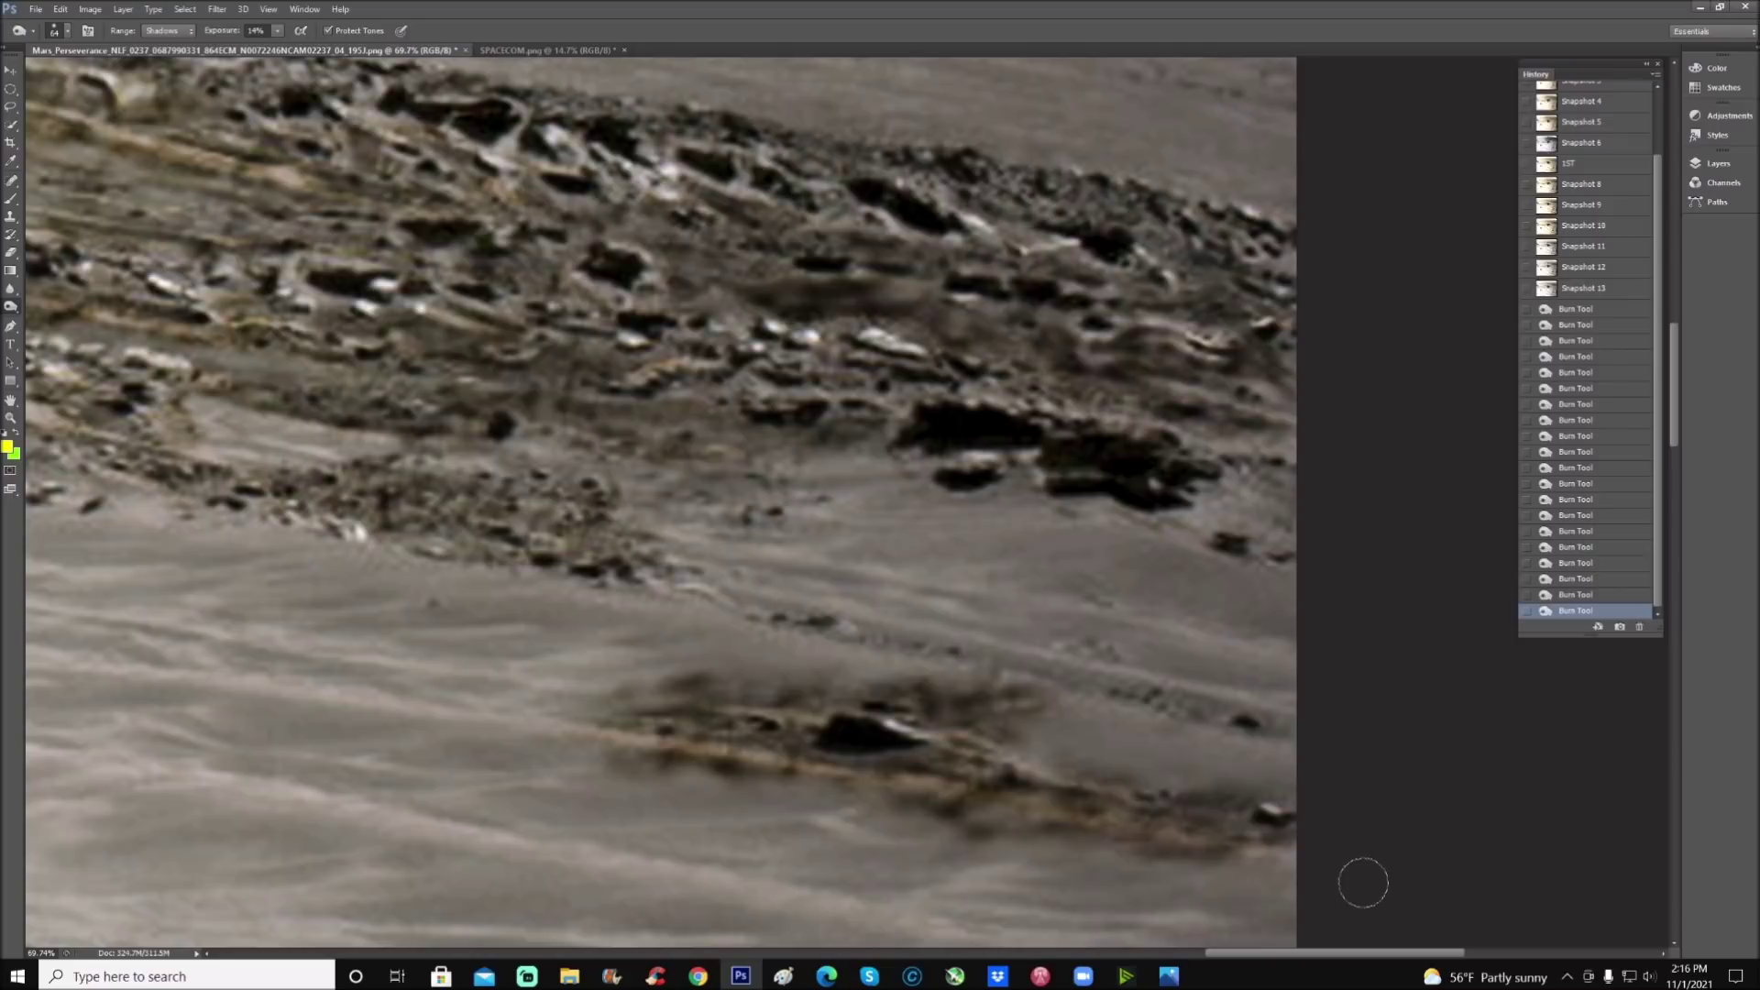
{"action": "mouse_move", "coordinate": [1100, 747]}
{"action": "left_mouse_down"}
{"action": "mouse_move", "coordinate": [1027, 724]}
{"action": "mouse_move", "coordinate": [1045, 747]}
{"action": "mouse_move", "coordinate": [1256, 774]}
{"action": "mouse_move", "coordinate": [1304, 749]}
{"action": "mouse_move", "coordinate": [1145, 775]}
{"action": "mouse_move", "coordinate": [1001, 719]}
{"action": "mouse_move", "coordinate": [1005, 781]}
{"action": "mouse_move", "coordinate": [1197, 800]}
{"action": "mouse_move", "coordinate": [1022, 827]}
{"action": "mouse_move", "coordinate": [972, 812]}
{"action": "mouse_move", "coordinate": [1111, 873]}
{"action": "left_mouse_up"}
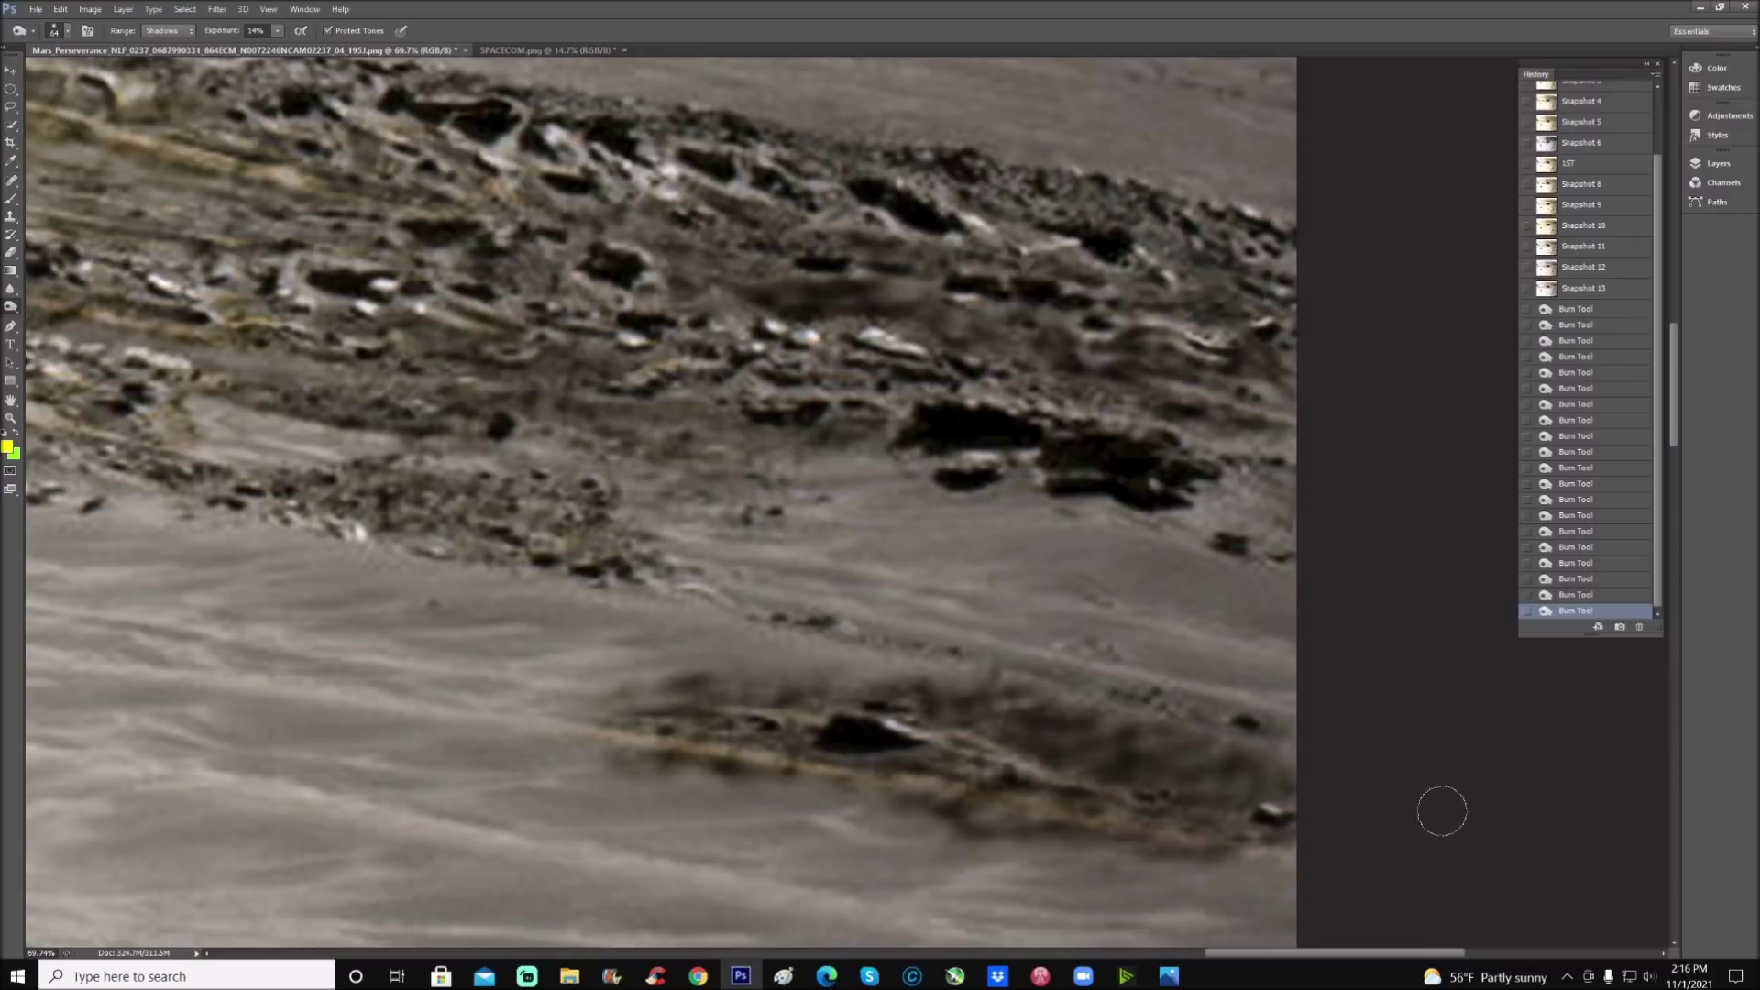
Step: Outline the elongated light strip on the ridge crest in yellow, point an arrow at it, and remove both brush marks
{"action": "scroll", "coordinate": [1439, 867], "scroll_direction": "up", "scroll_amount": 2}
{"action": "scroll", "coordinate": [1439, 866], "scroll_direction": "up", "scroll_amount": 5}
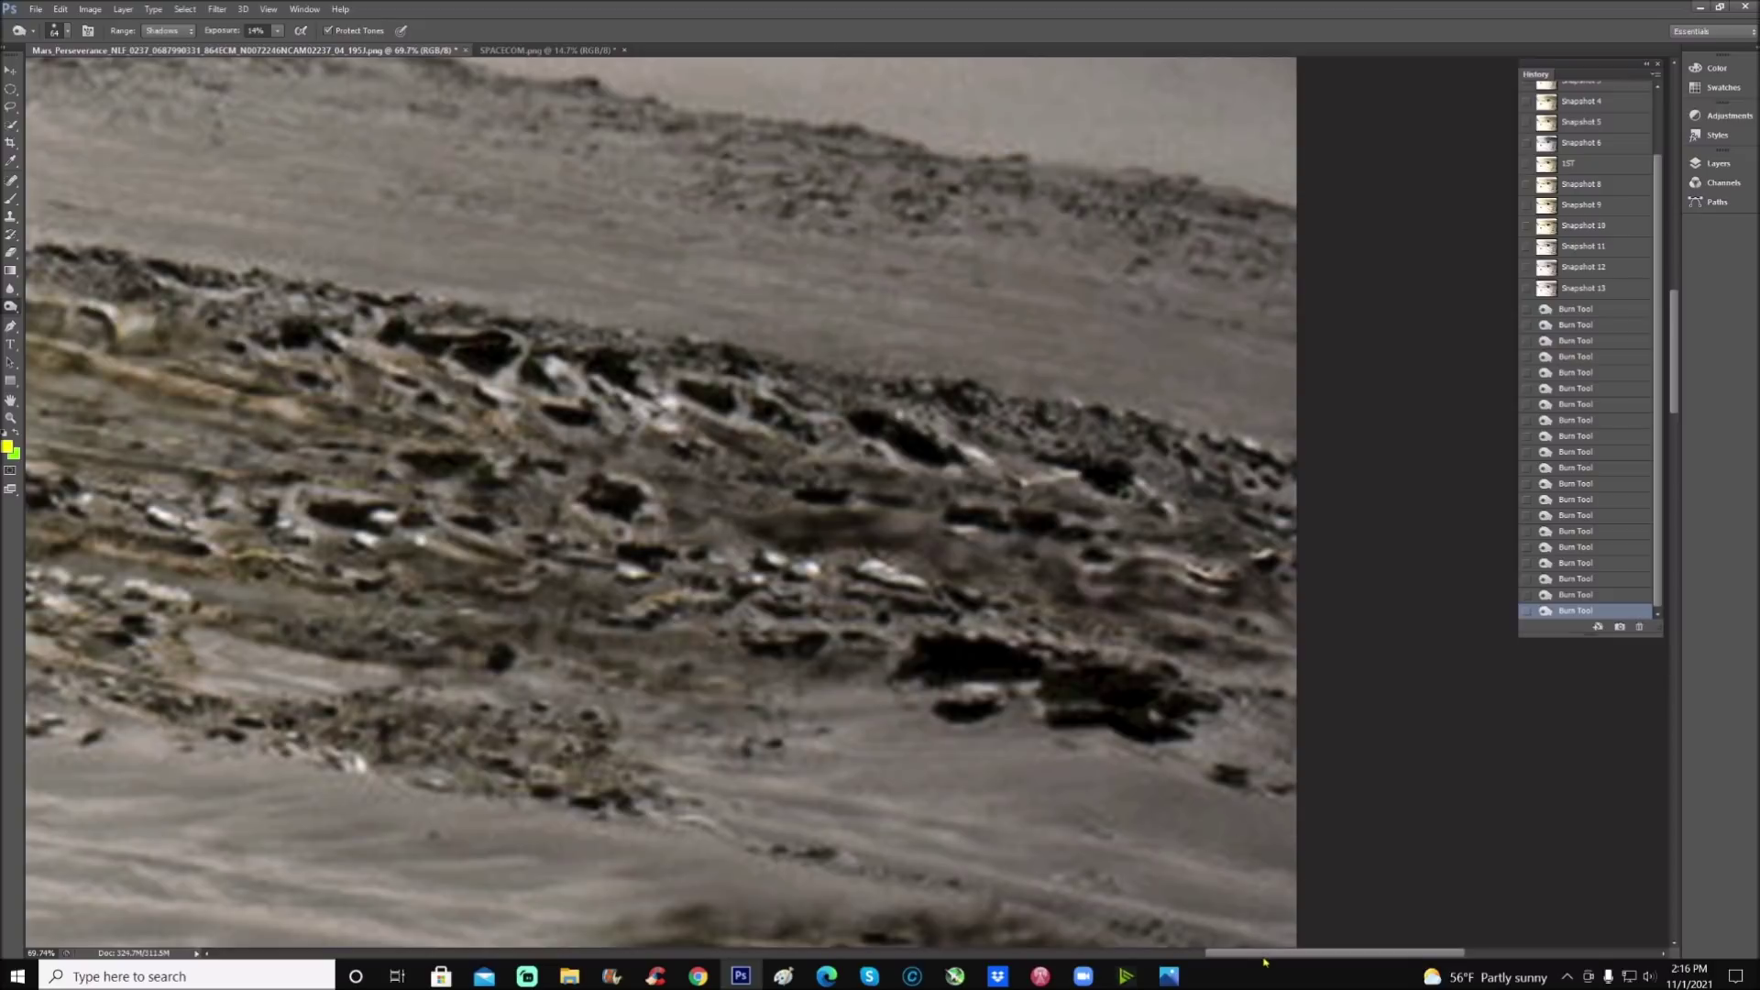
{"action": "left_click_drag", "start_coordinate": [1263, 959], "coordinate": [1192, 961]}
{"action": "left_click_drag", "start_coordinate": [1305, 954], "coordinate": [1253, 963]}
{"action": "scroll", "coordinate": [1061, 790], "scroll_direction": "up", "scroll_amount": 2}
{"action": "scroll", "coordinate": [1058, 788], "scroll_direction": "up", "scroll_amount": 3}
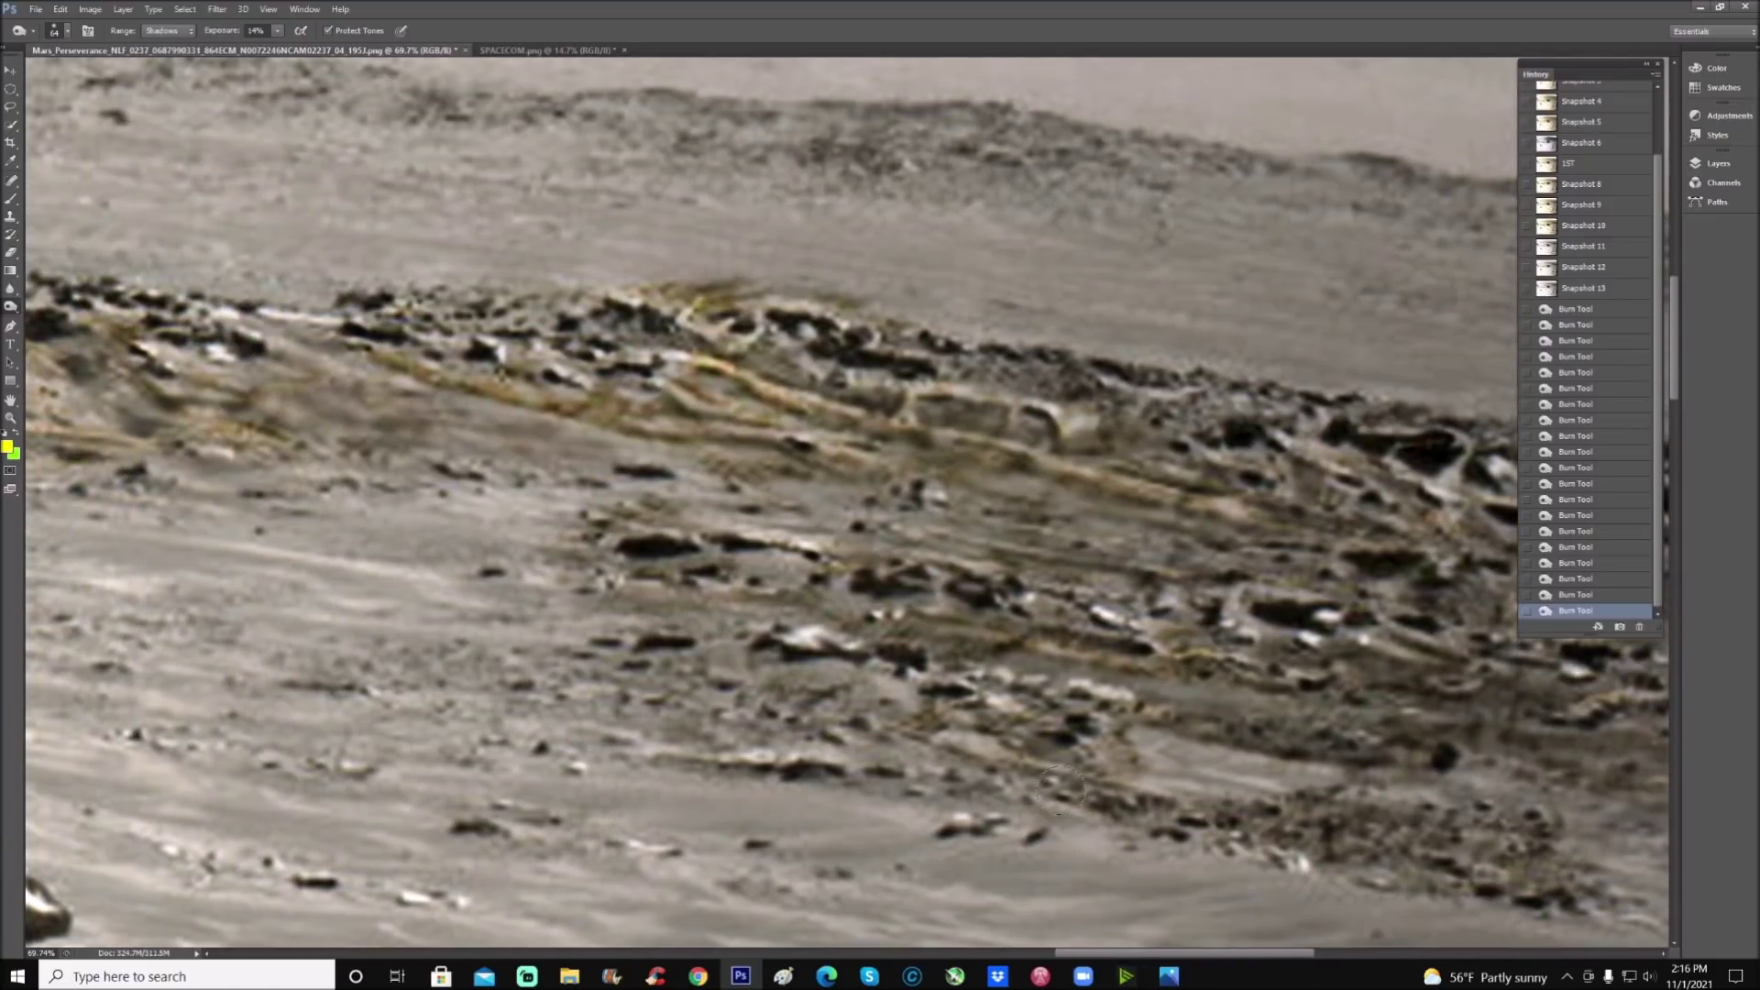
{"action": "left_click_drag", "start_coordinate": [1215, 962], "coordinate": [1145, 967]}
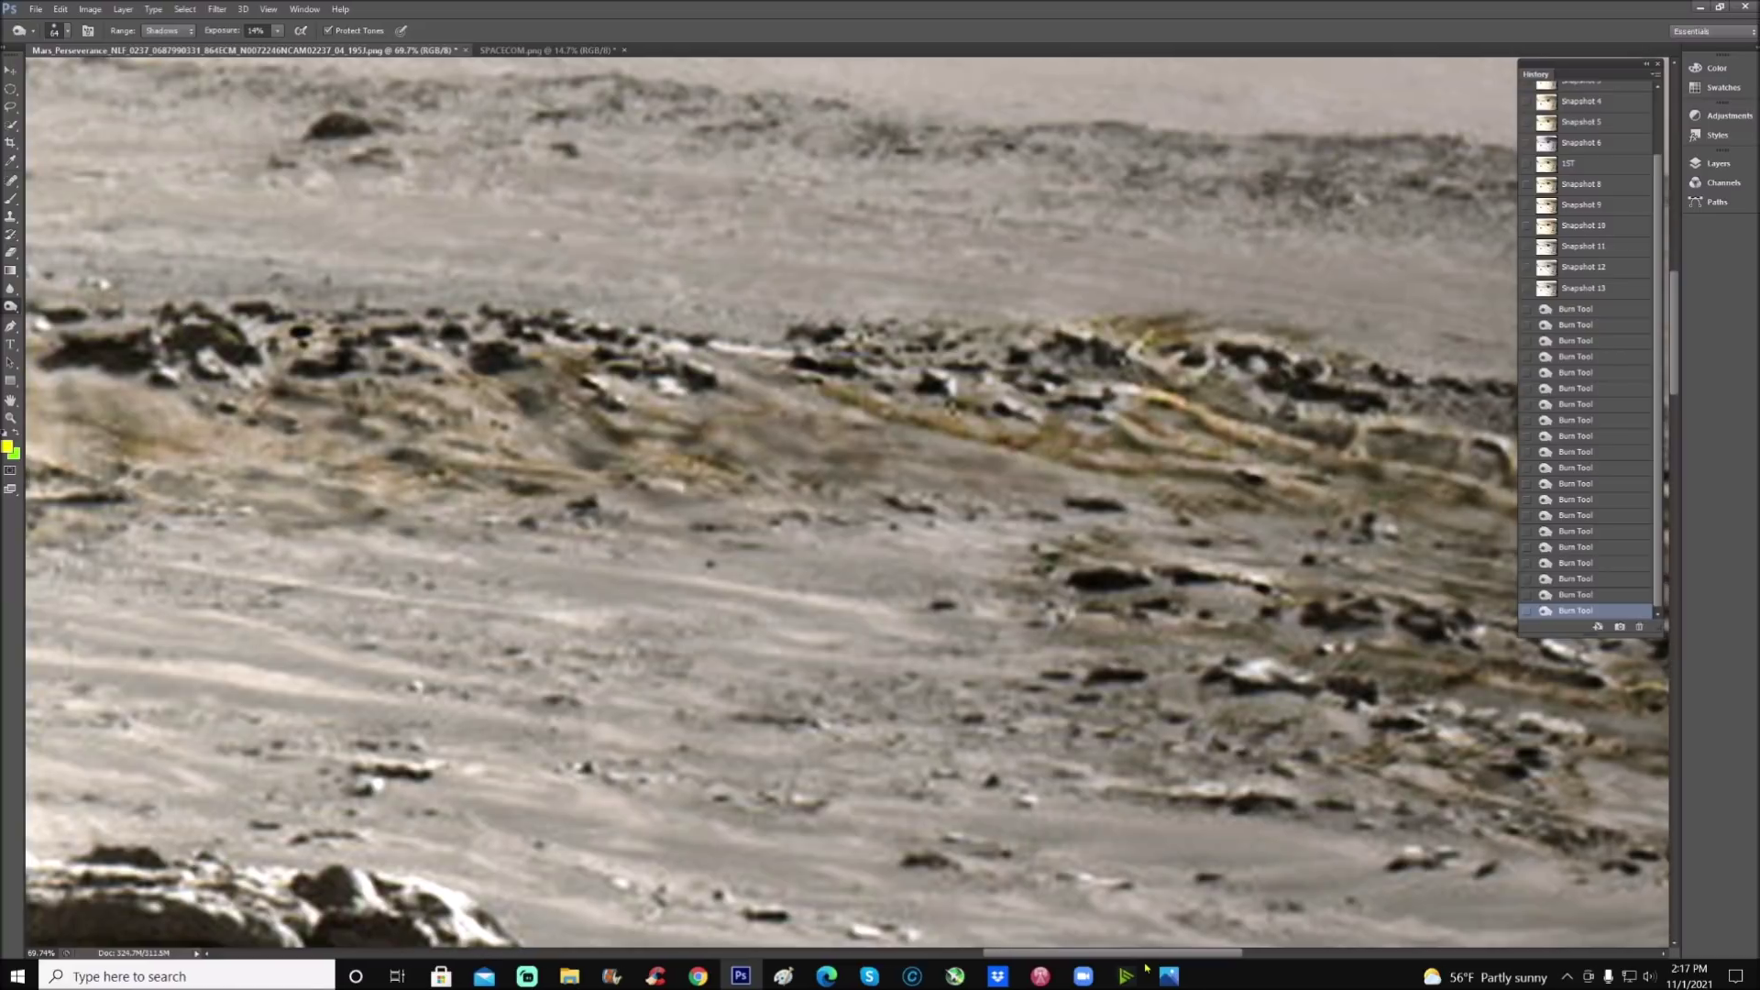
{"action": "left_click", "coordinate": [11, 199]}
{"action": "mouse_move", "coordinate": [1198, 268]}
{"action": "left_mouse_down"}
{"action": "mouse_move", "coordinate": [1184, 362]}
{"action": "mouse_move", "coordinate": [1202, 366]}
{"action": "mouse_move", "coordinate": [1083, 408]}
{"action": "mouse_move", "coordinate": [1347, 470]}
{"action": "mouse_move", "coordinate": [1206, 385]}
{"action": "mouse_move", "coordinate": [1099, 370]}
{"action": "left_mouse_up"}
{"action": "left_click_drag", "start_coordinate": [1064, 953], "coordinate": [1136, 953]}
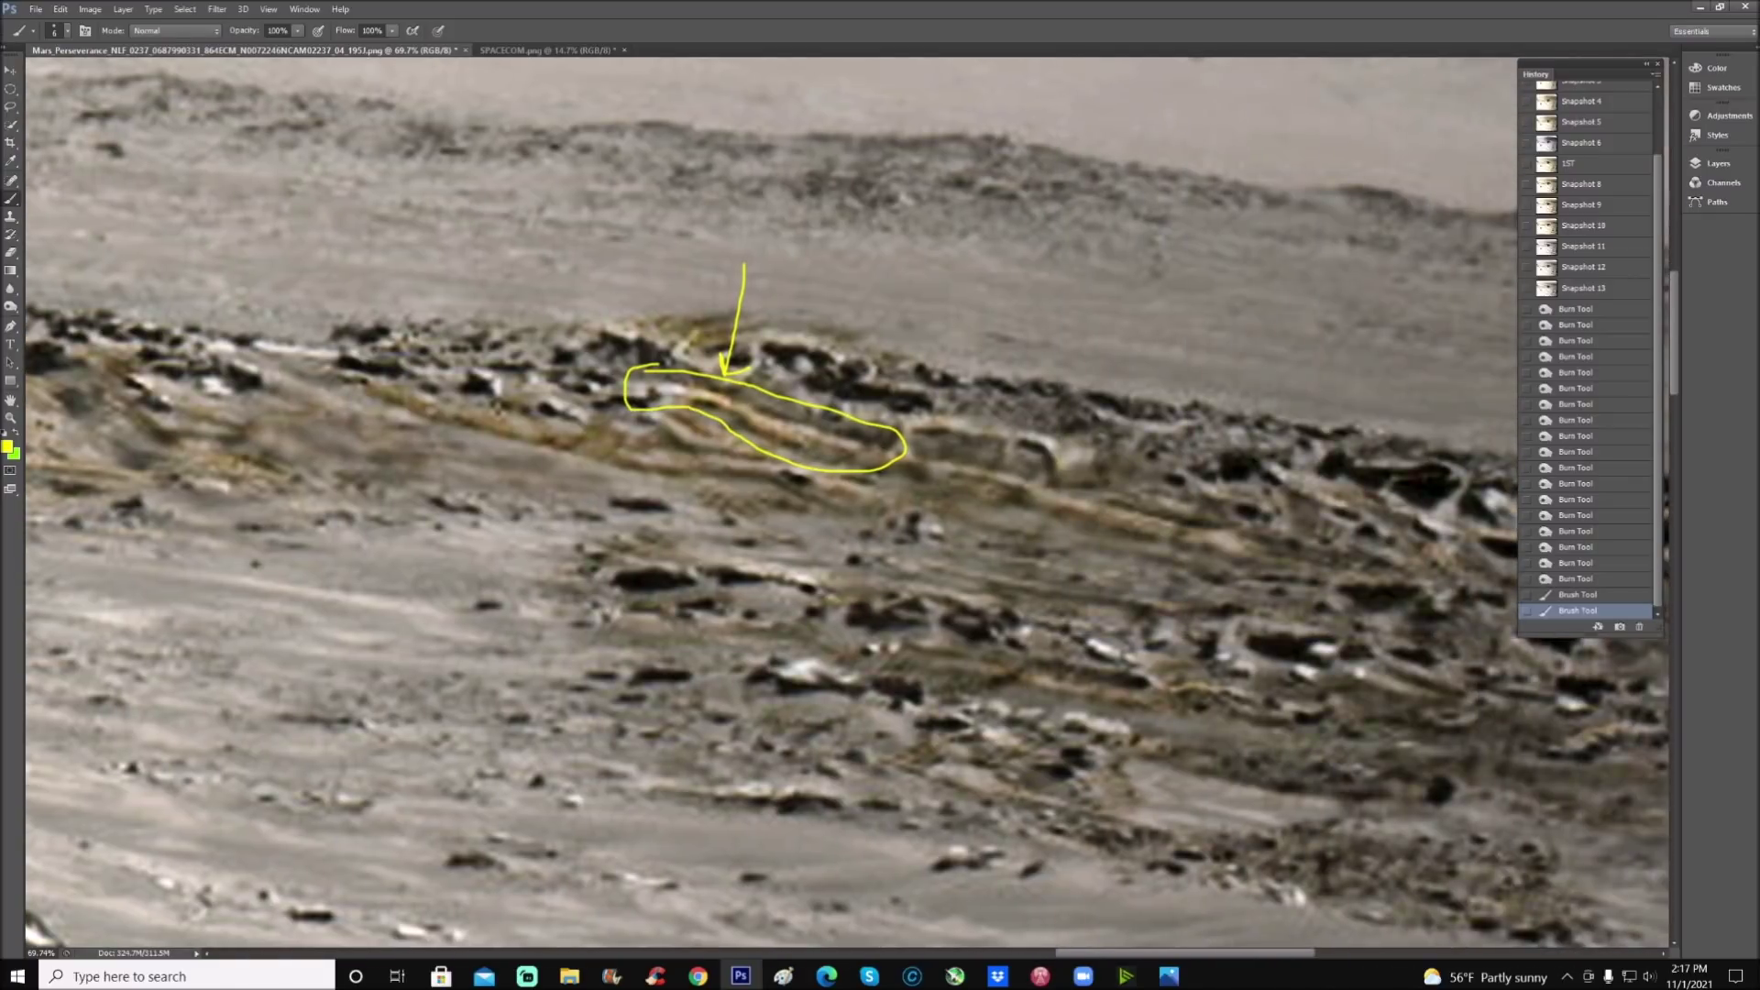
{"action": "left_click", "coordinate": [1578, 578]}
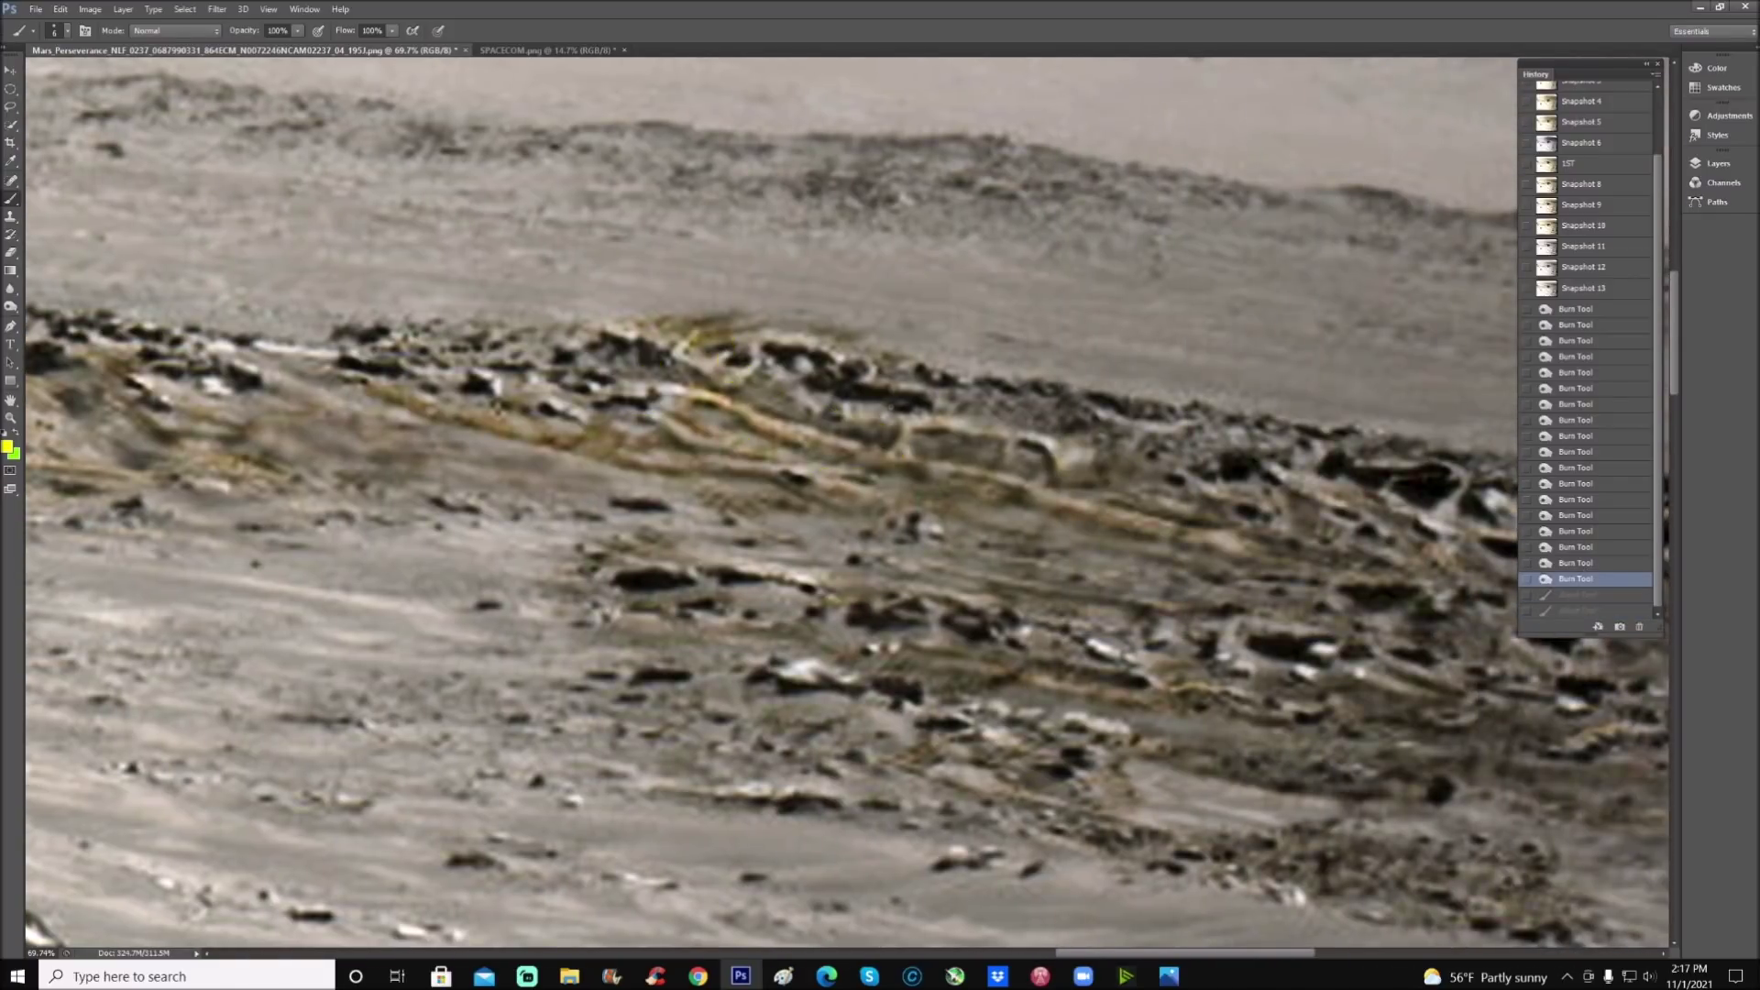
Step: Outline the block-like formation and the adjoining light strip on the ridge crest, cross the strip's end with a curve, and add two arrows
{"action": "mouse_move", "coordinate": [822, 430]}
{"action": "left_mouse_down"}
{"action": "mouse_move", "coordinate": [850, 433]}
{"action": "mouse_move", "coordinate": [882, 393]}
{"action": "mouse_move", "coordinate": [1070, 413]}
{"action": "mouse_move", "coordinate": [1146, 488]}
{"action": "mouse_move", "coordinate": [1032, 504]}
{"action": "left_mouse_up"}
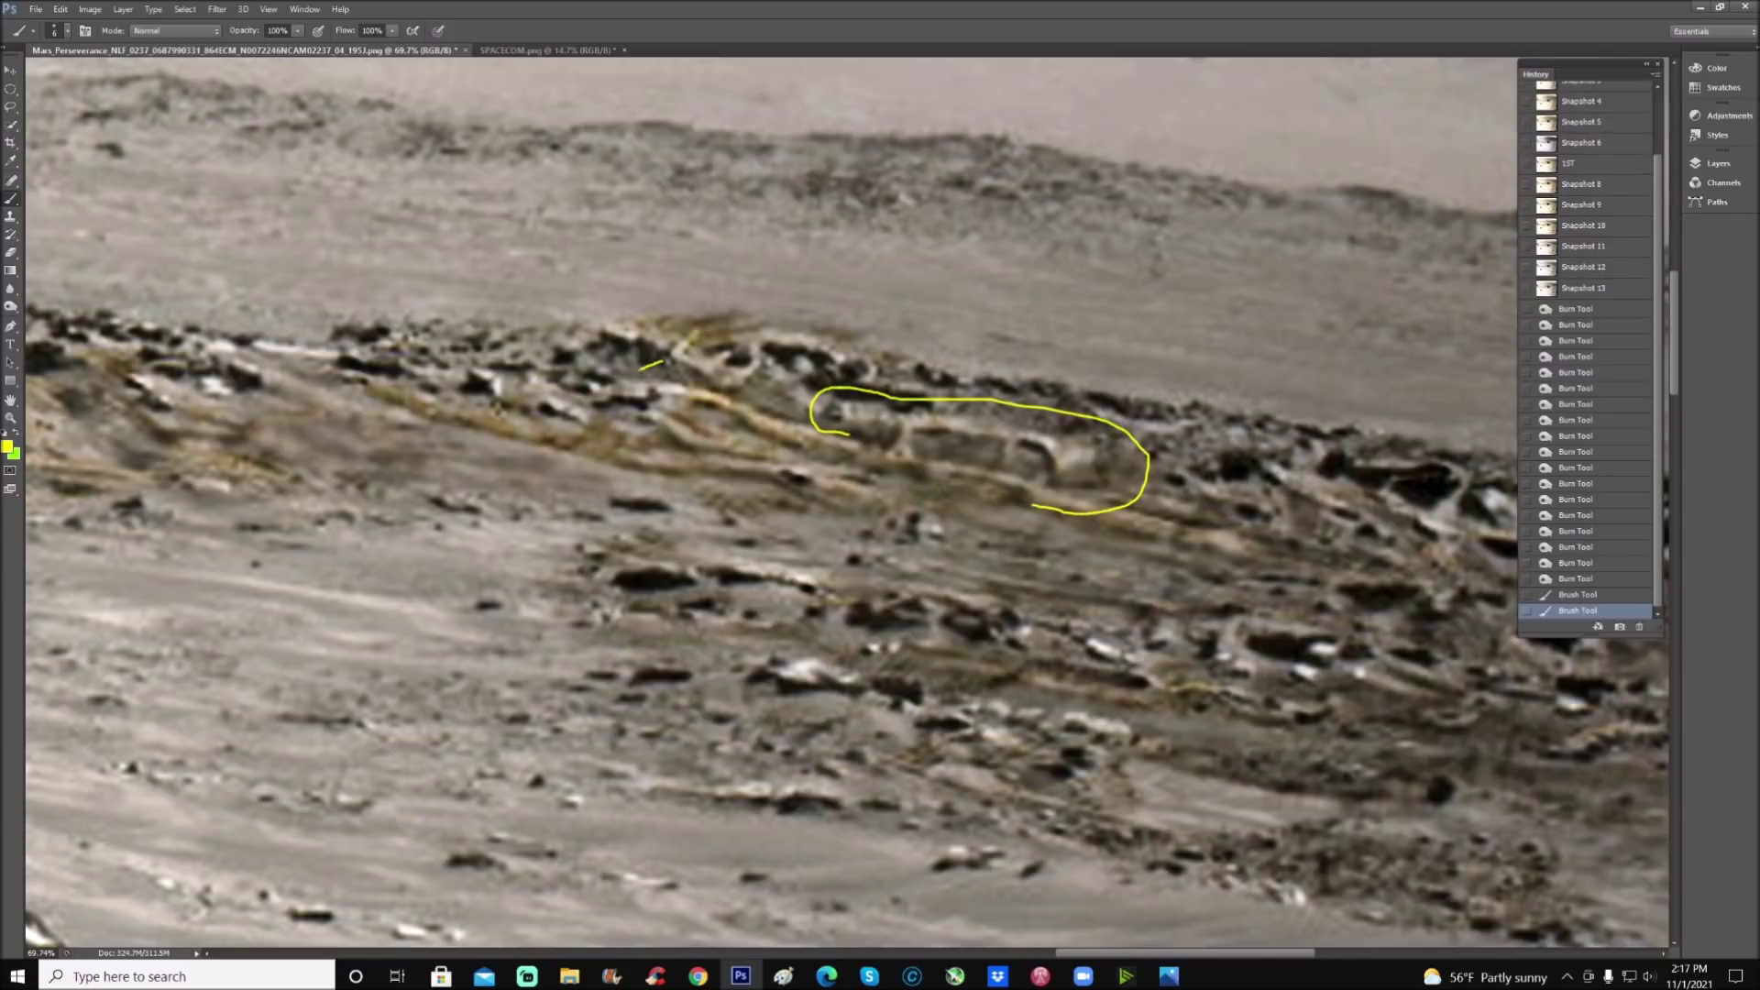
{"action": "mouse_move", "coordinate": [640, 368]}
{"action": "left_mouse_down"}
{"action": "mouse_move", "coordinate": [687, 410]}
{"action": "mouse_move", "coordinate": [847, 465]}
{"action": "left_mouse_up"}
{"action": "left_click_drag", "start_coordinate": [662, 365], "coordinate": [811, 414]}
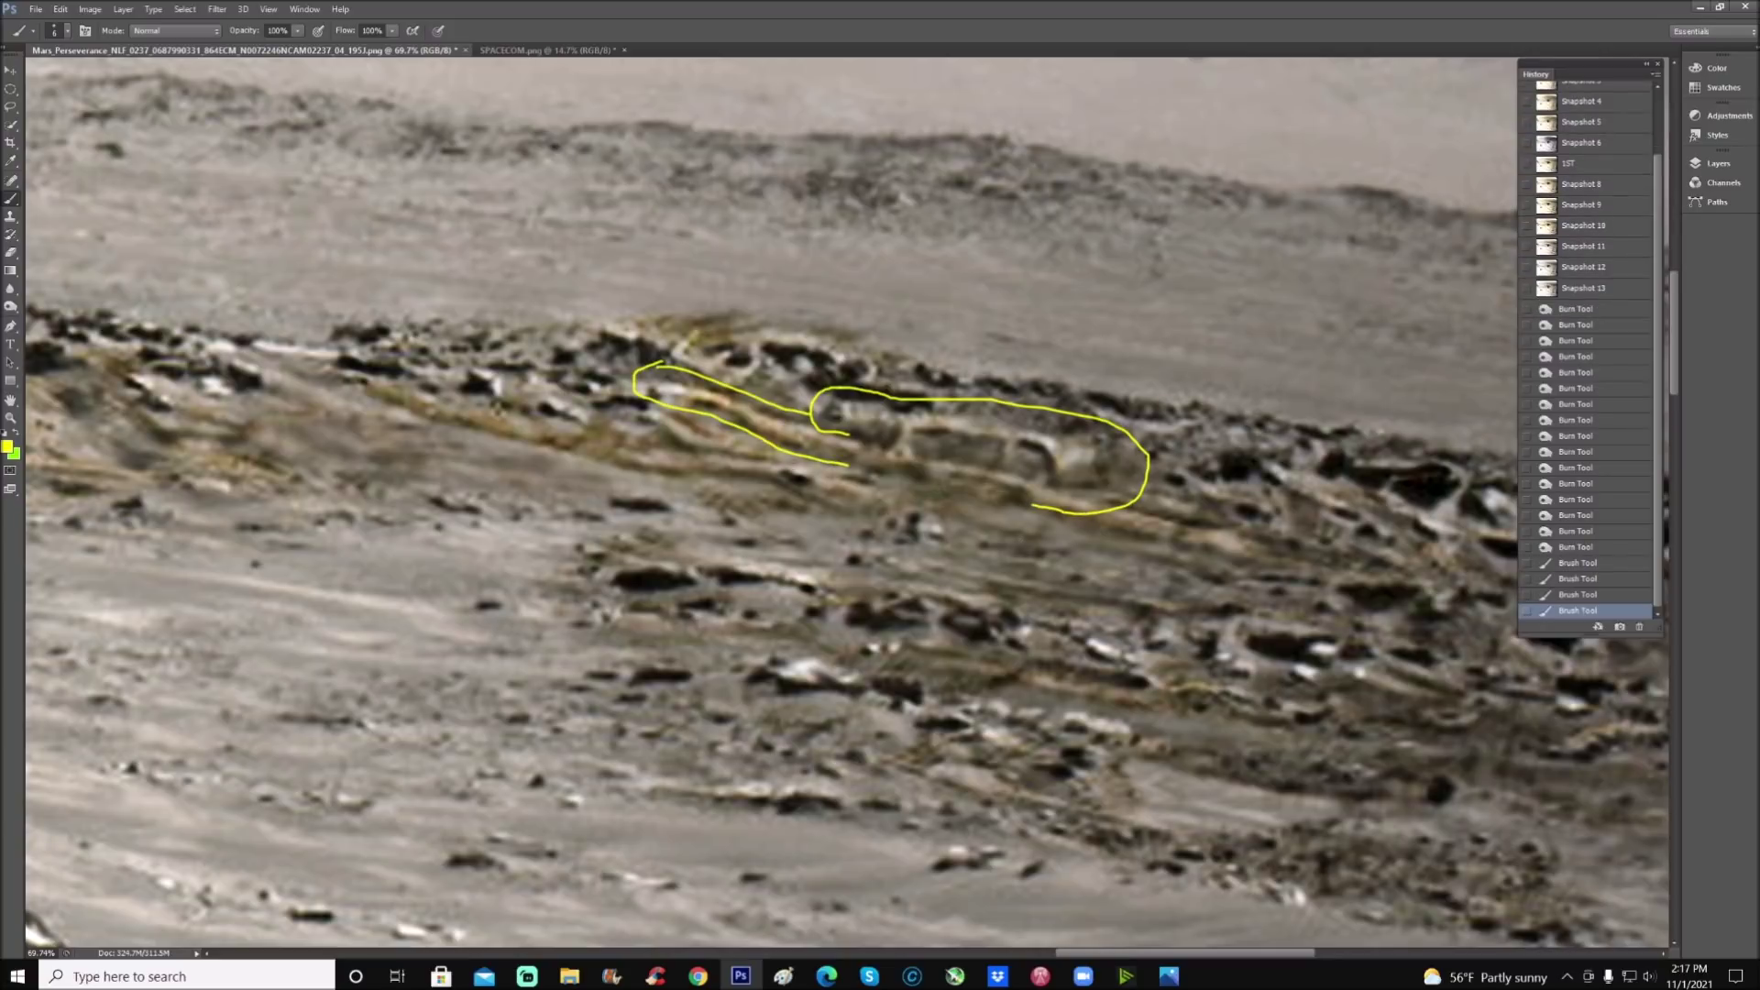
{"action": "mouse_move", "coordinate": [675, 337]}
{"action": "left_mouse_down"}
{"action": "mouse_move", "coordinate": [683, 388]}
{"action": "mouse_move", "coordinate": [621, 443]}
{"action": "left_mouse_up"}
{"action": "left_click_drag", "start_coordinate": [639, 311], "coordinate": [657, 371]}
{"action": "mouse_move", "coordinate": [731, 311]}
{"action": "left_mouse_down"}
{"action": "mouse_move", "coordinate": [720, 380]}
{"action": "mouse_move", "coordinate": [741, 371]}
{"action": "left_mouse_up"}
Step: Restore Snapshot 1 and draw a curved yellow line down the bare slope below the gap in the ridge's dark rocks
{"action": "scroll", "coordinate": [1591, 165], "scroll_direction": "up", "scroll_amount": 3}
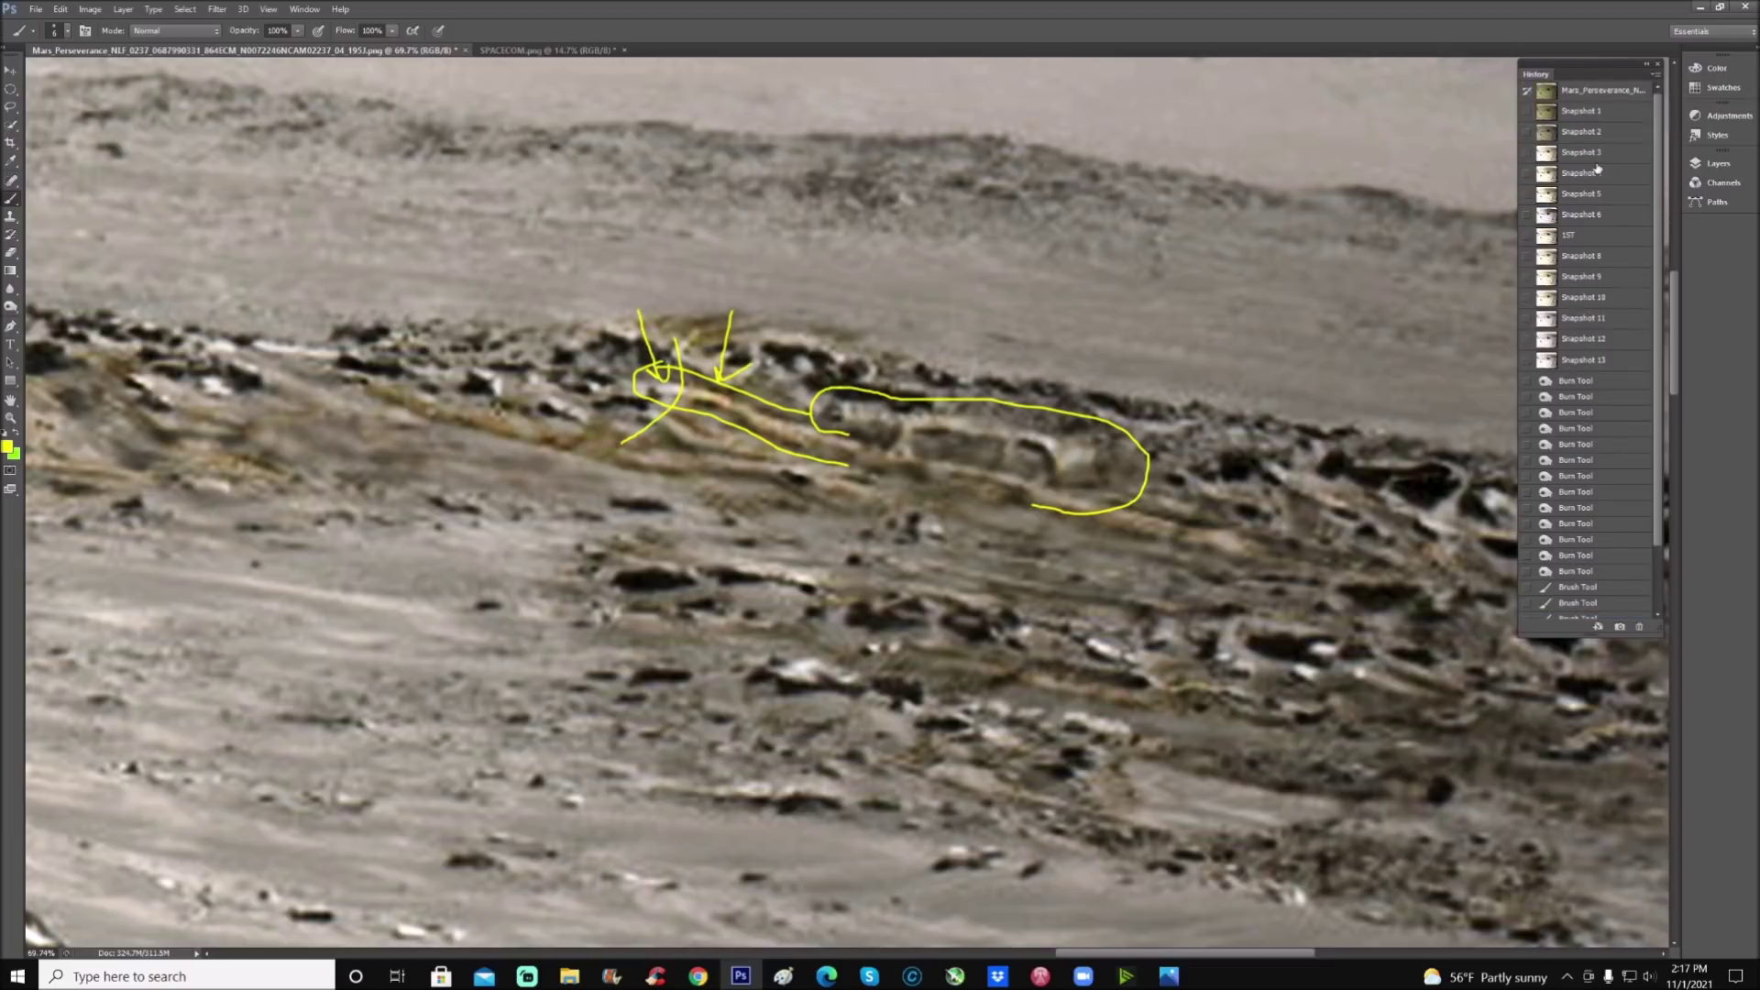
{"action": "left_click", "coordinate": [1612, 115]}
{"action": "scroll", "coordinate": [318, 627], "scroll_direction": "up", "scroll_amount": 3}
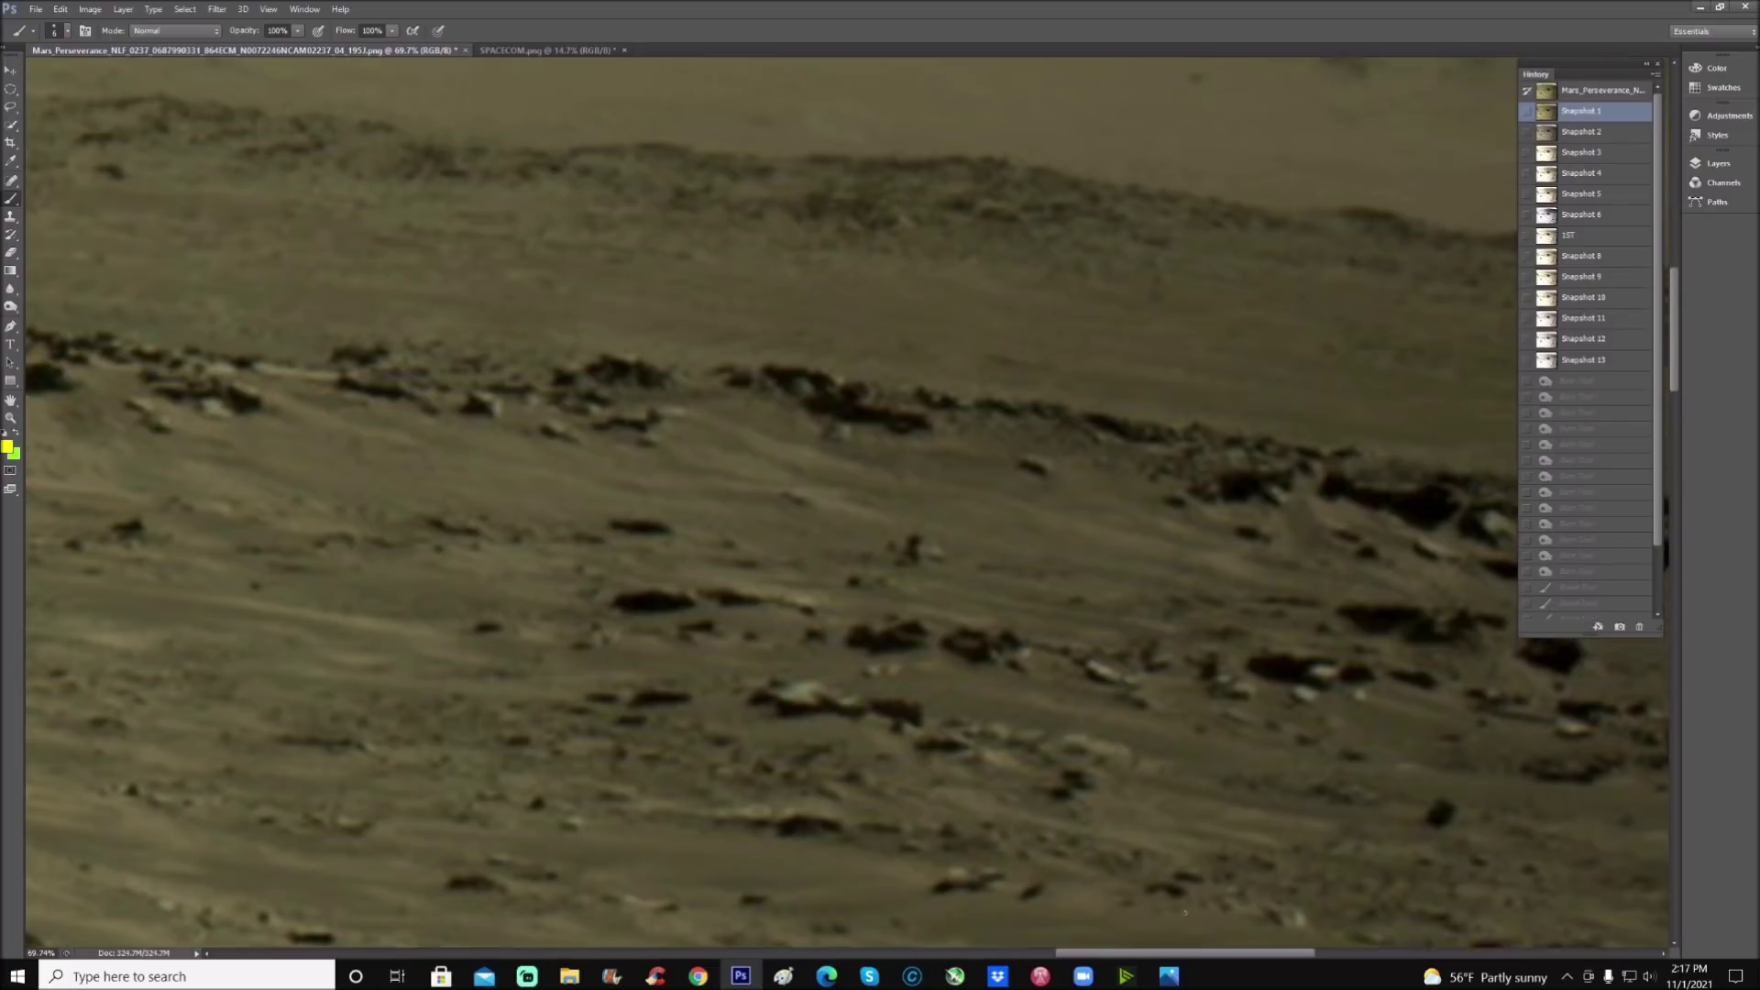
{"action": "key", "text": "z"}
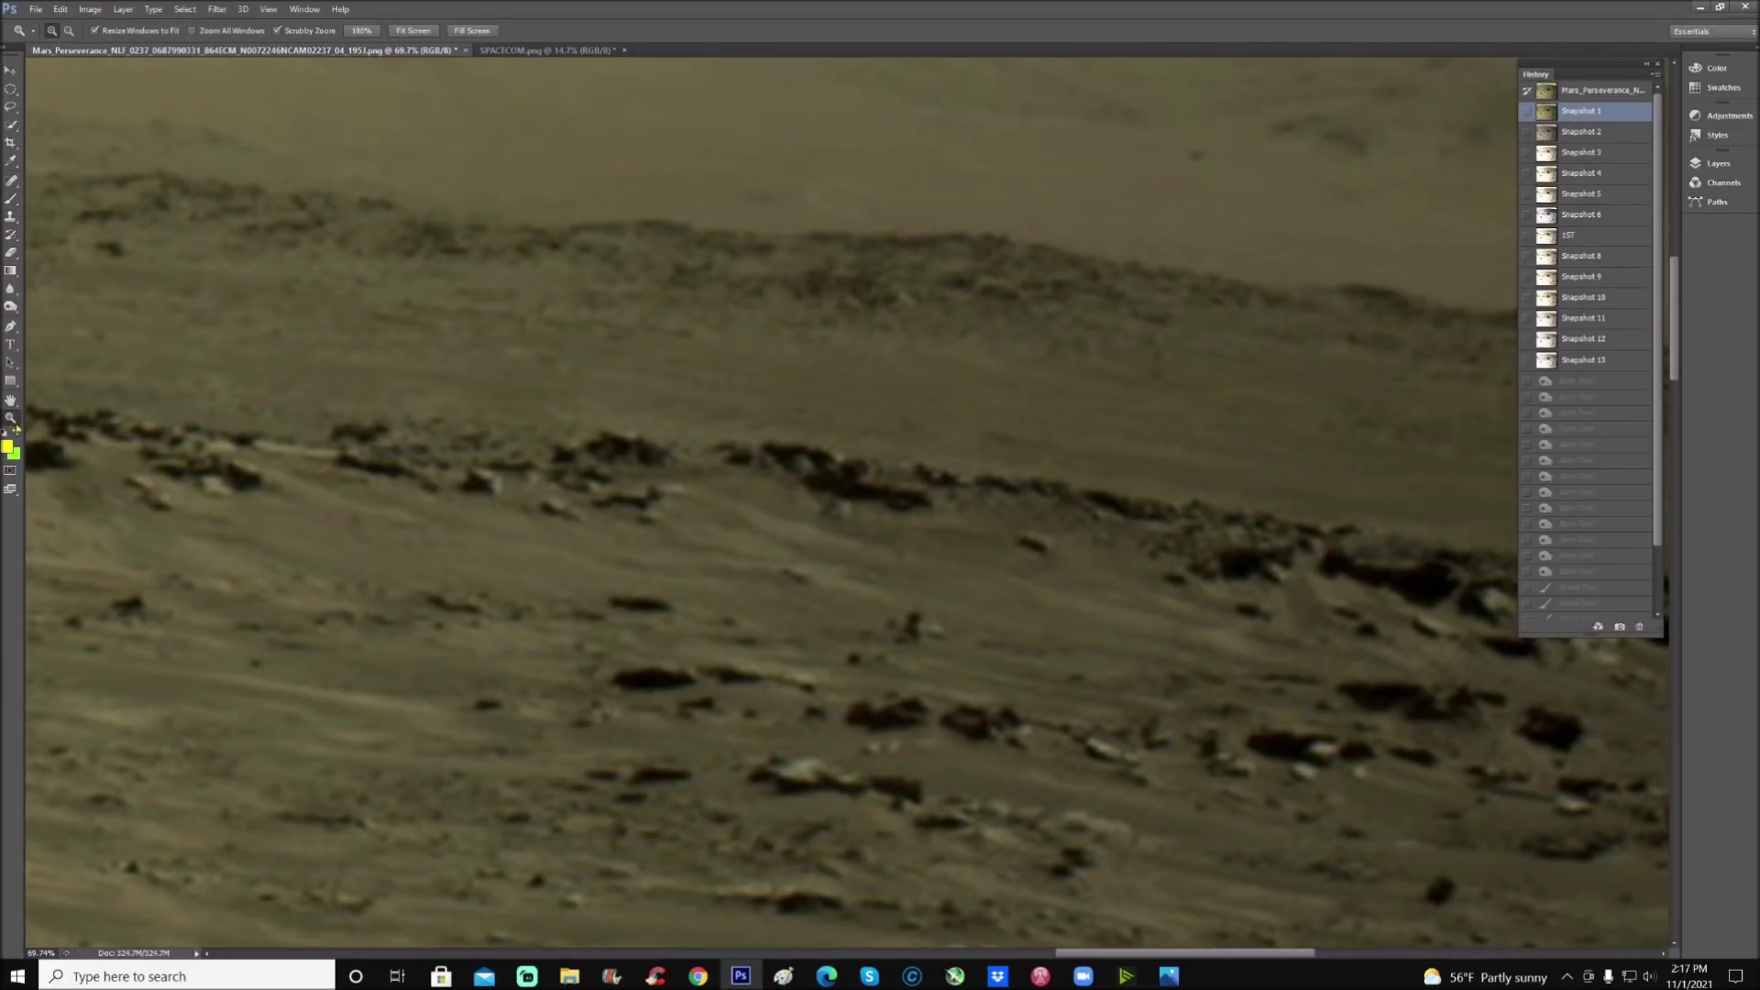
{"action": "left_click_drag", "start_coordinate": [486, 455], "coordinate": [502, 446]}
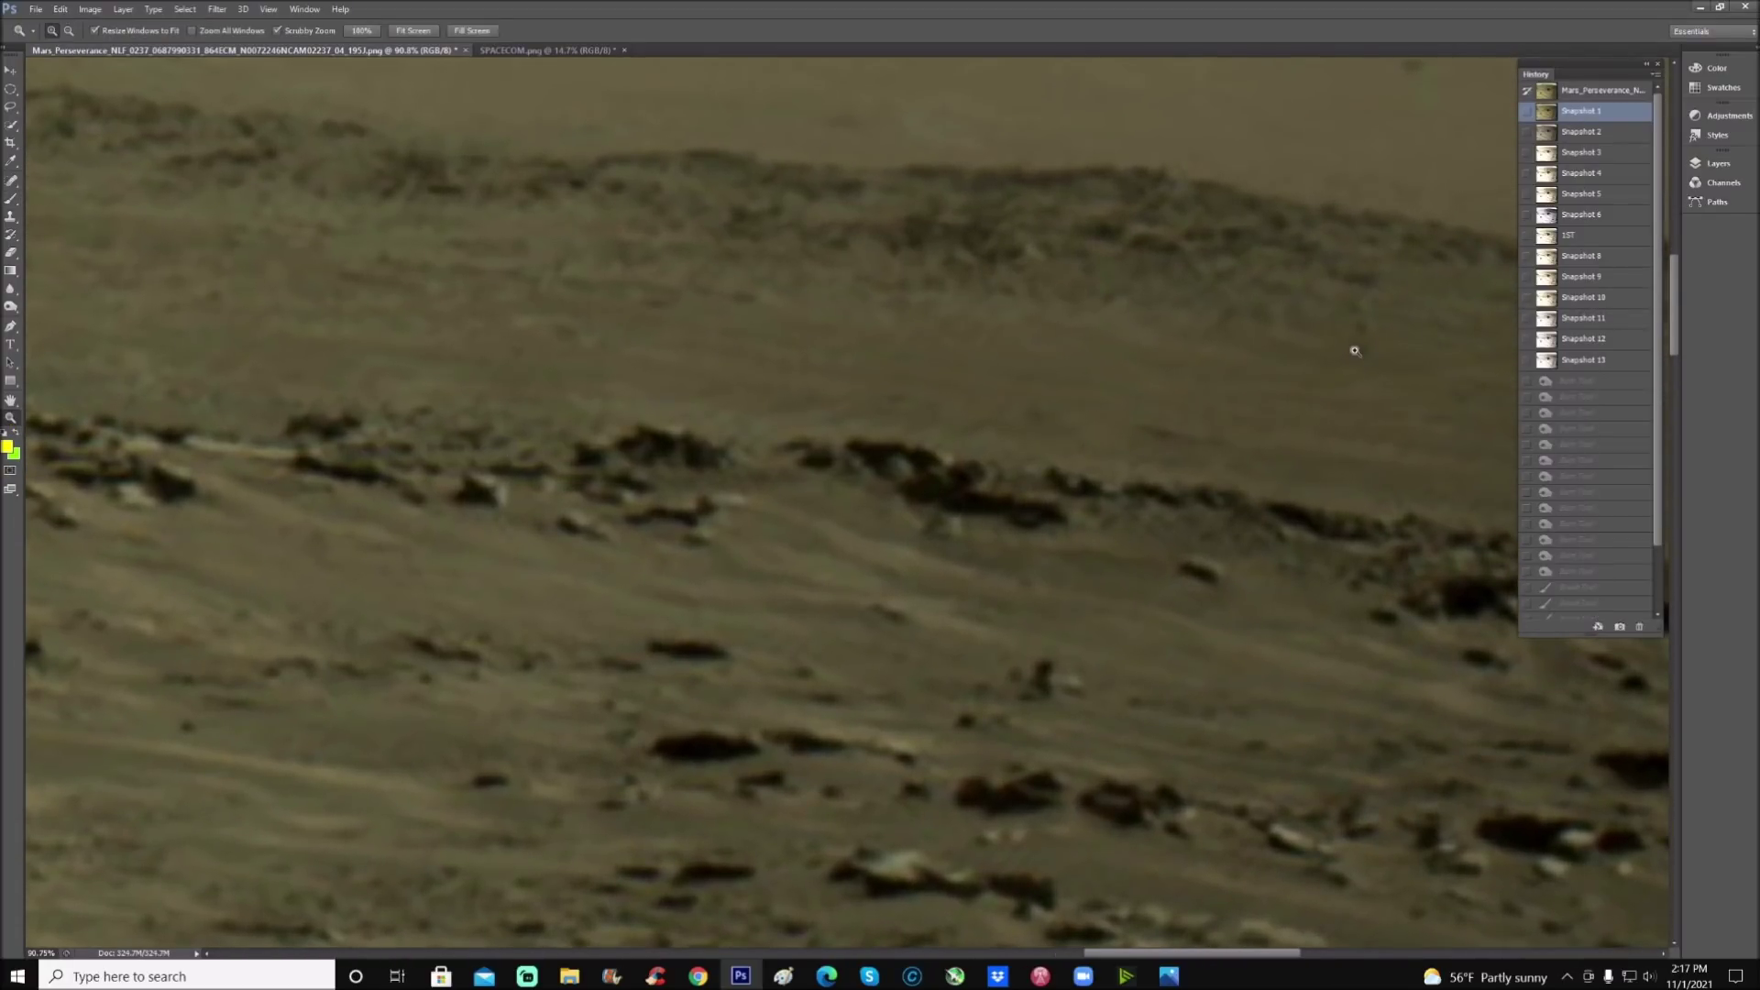
{"action": "key", "text": "b"}
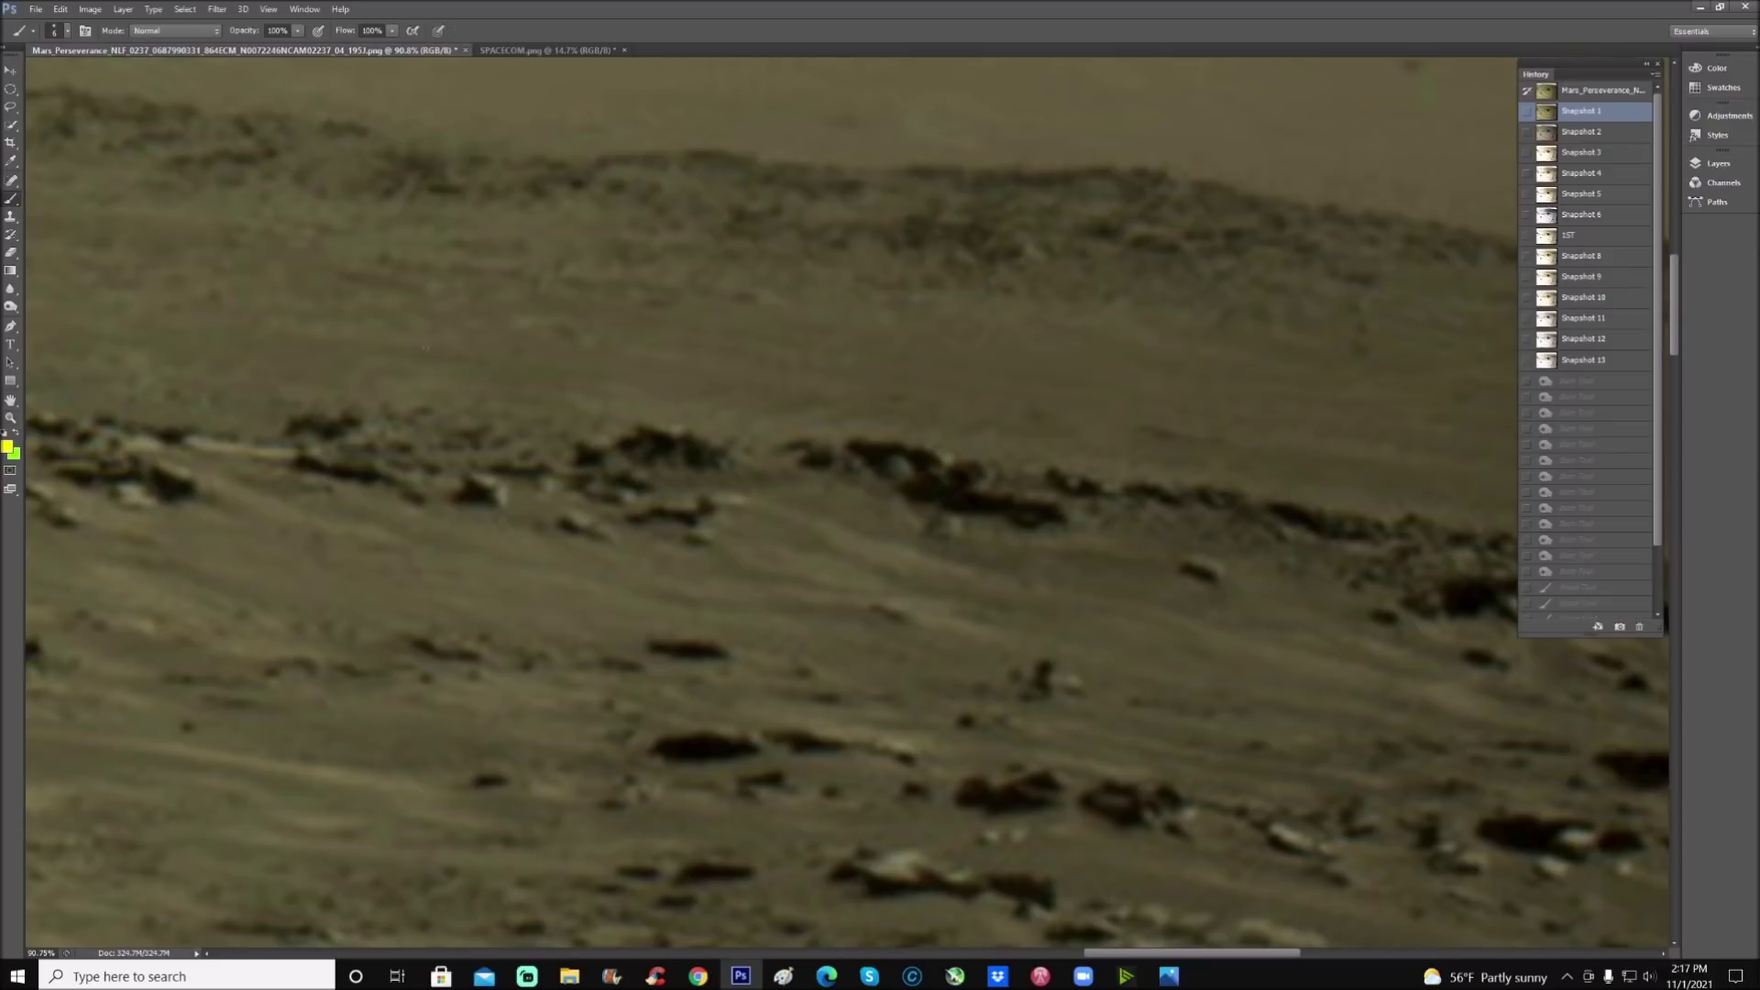
{"action": "left_click_drag", "start_coordinate": [754, 473], "coordinate": [676, 557]}
{"action": "key", "text": "ctrl+plus"}
{"action": "key", "text": "ctrl+plus"}
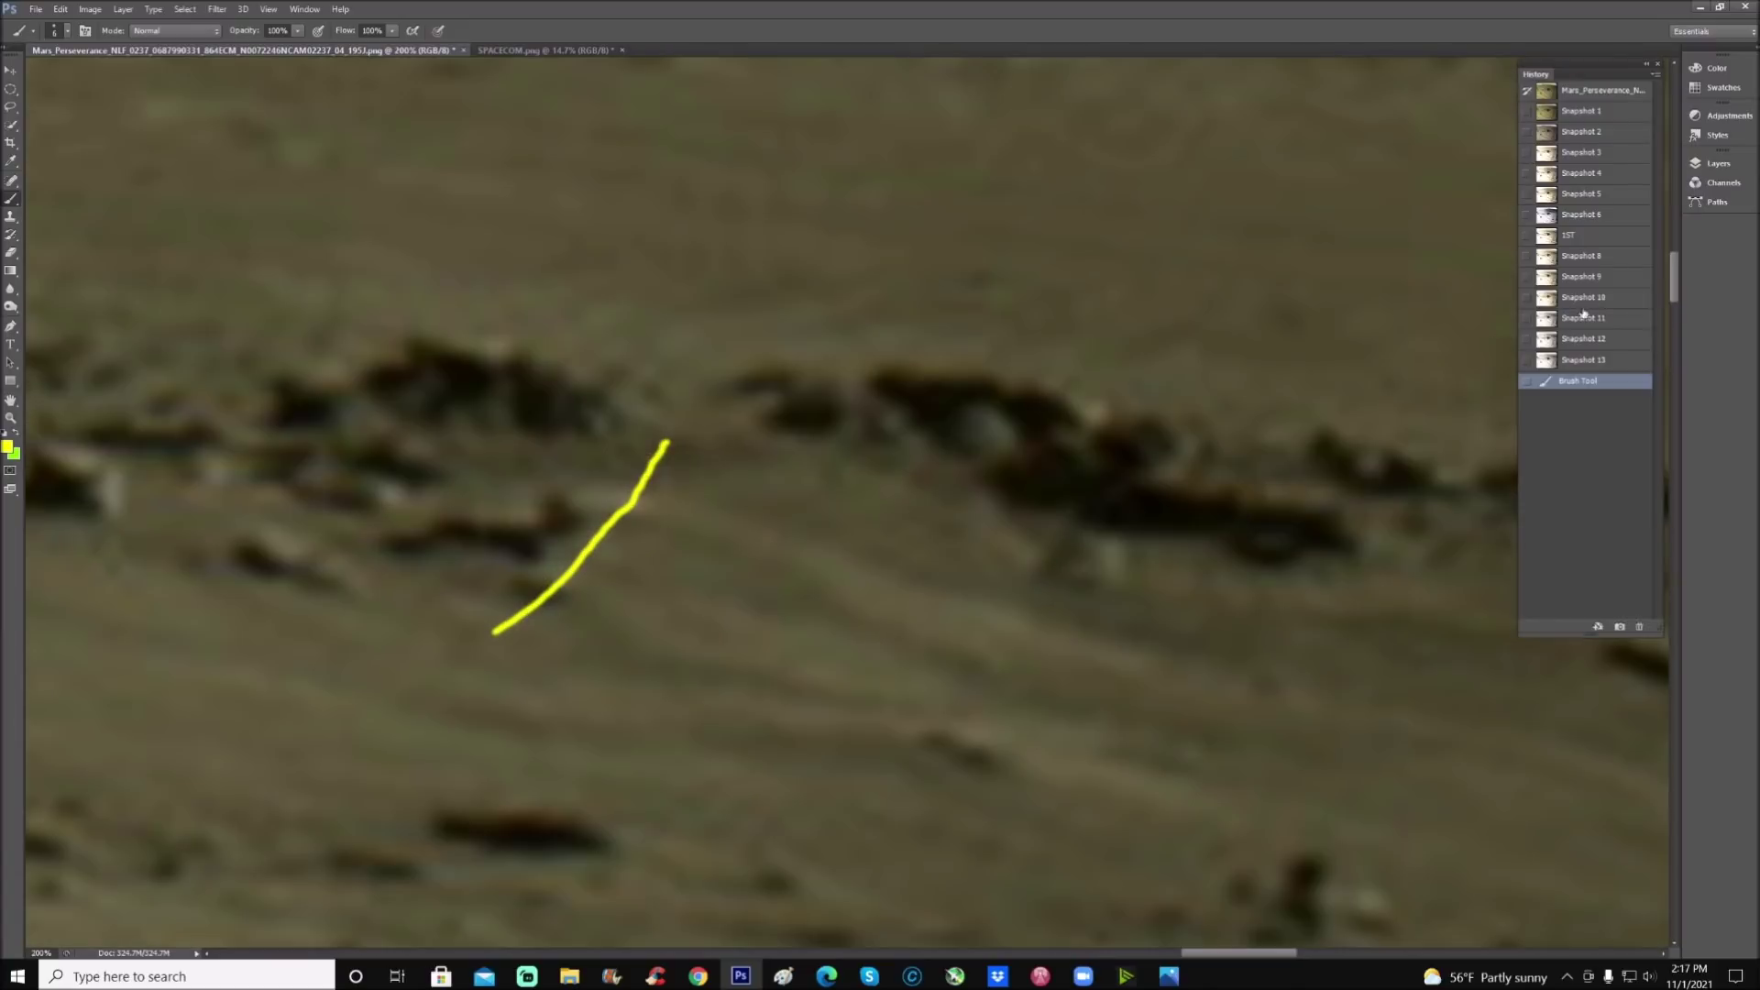
Step: Restore Snapshot 2, redraw the curved line below the gap in the ridge rocks, and cross it with two sloping yellow lines
{"action": "left_click", "coordinate": [1633, 114]}
{"action": "left_click", "coordinate": [1625, 138]}
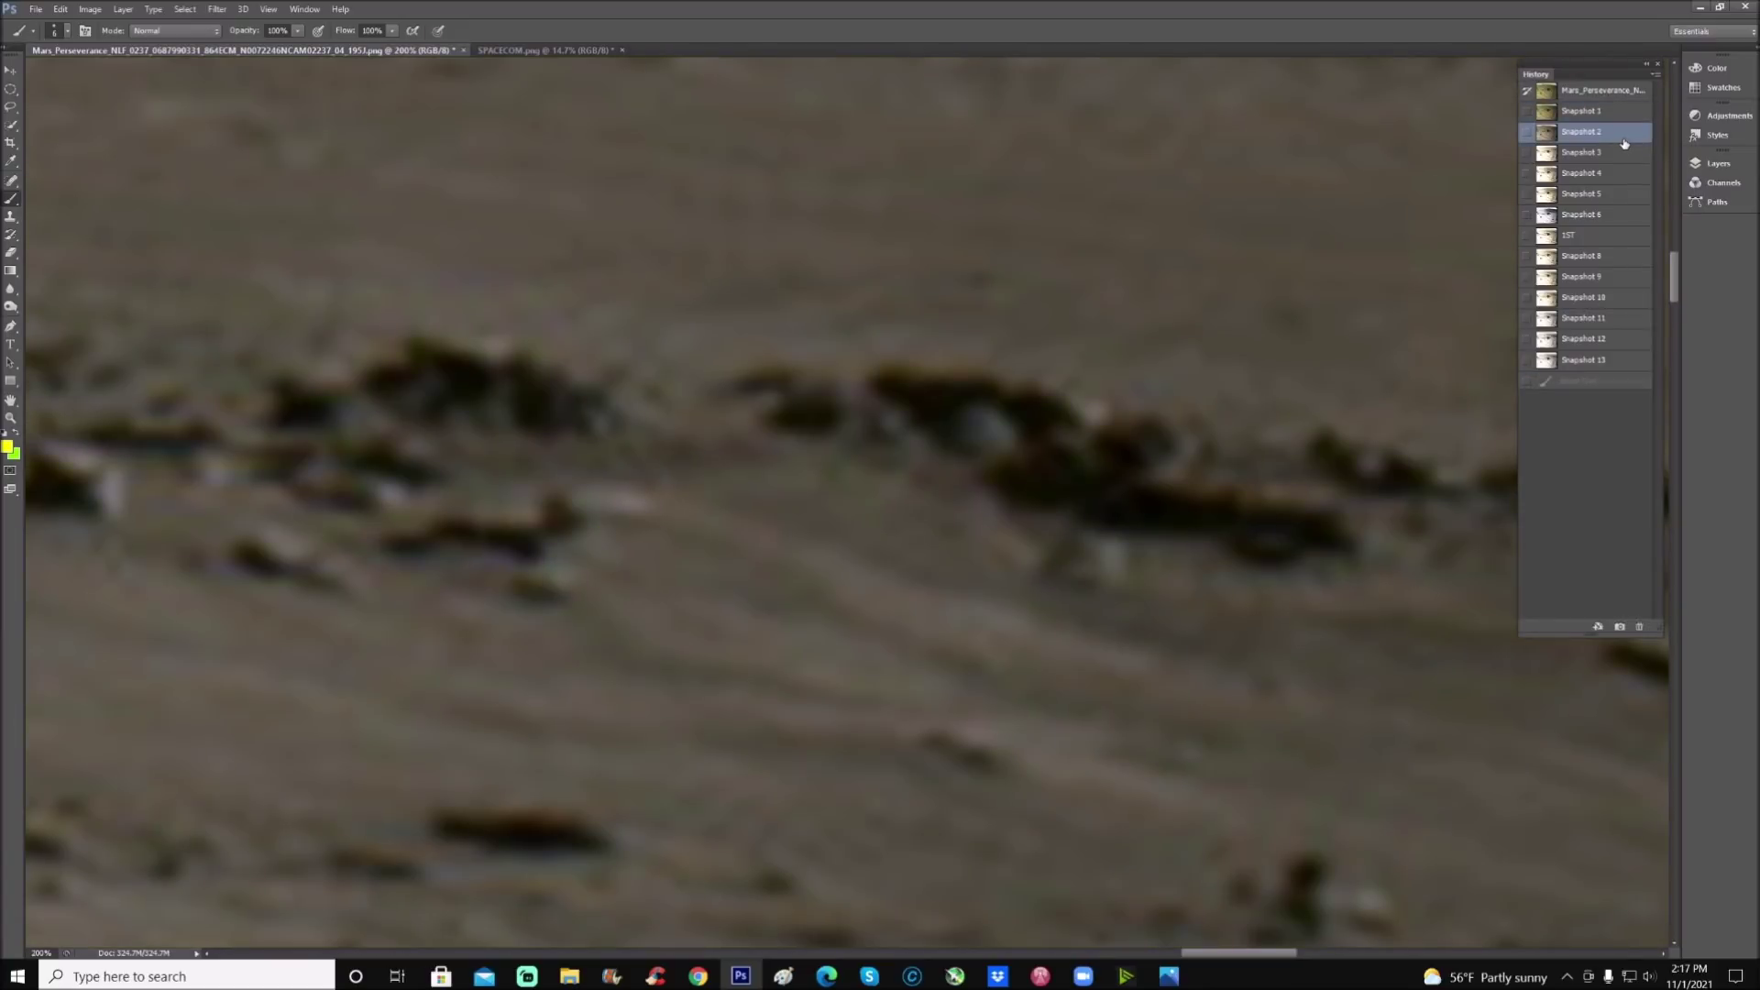
{"action": "mouse_move", "coordinate": [656, 463]}
{"action": "left_mouse_down"}
{"action": "mouse_move", "coordinate": [653, 493]}
{"action": "mouse_move", "coordinate": [546, 607]}
{"action": "mouse_move", "coordinate": [483, 639]}
{"action": "left_mouse_up"}
{"action": "left_click_drag", "start_coordinate": [556, 536], "coordinate": [560, 524]}
{"action": "left_click_drag", "start_coordinate": [559, 525], "coordinate": [735, 569]}
{"action": "left_click_drag", "start_coordinate": [573, 492], "coordinate": [755, 540]}
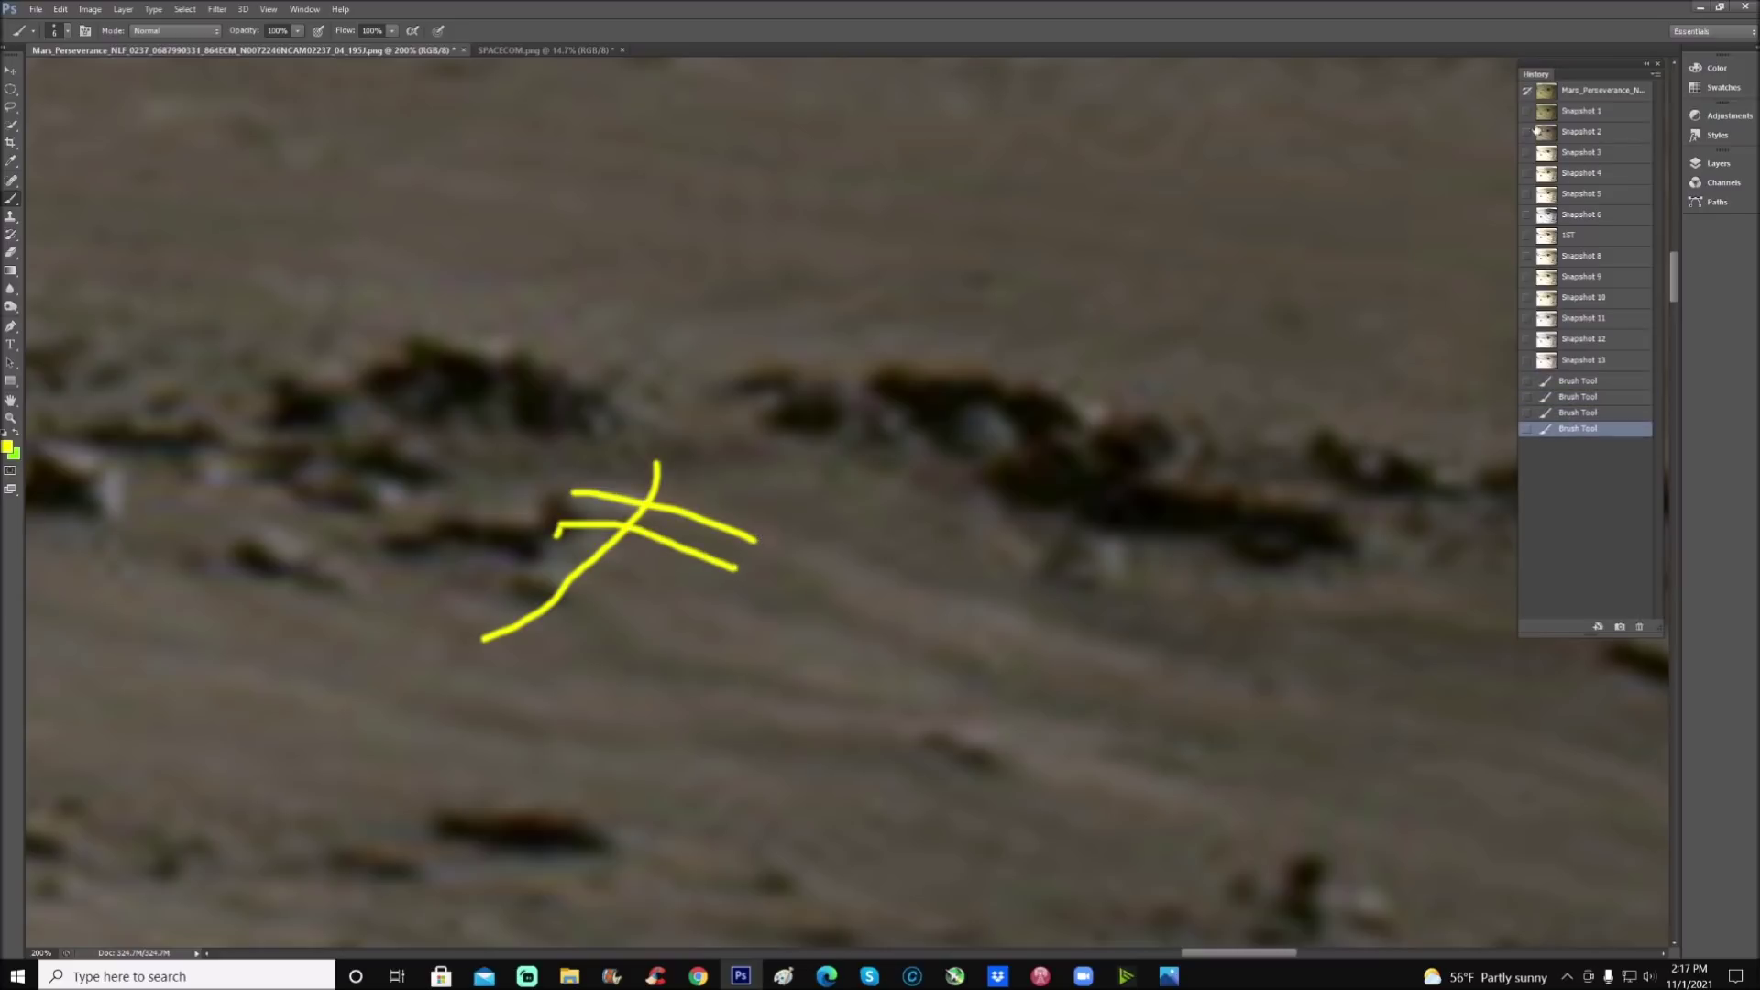
Step: Restore Snapshot 13 and circle the dark rock cluster farther left along the ridge crest in yellow
{"action": "left_click", "coordinate": [1589, 361]}
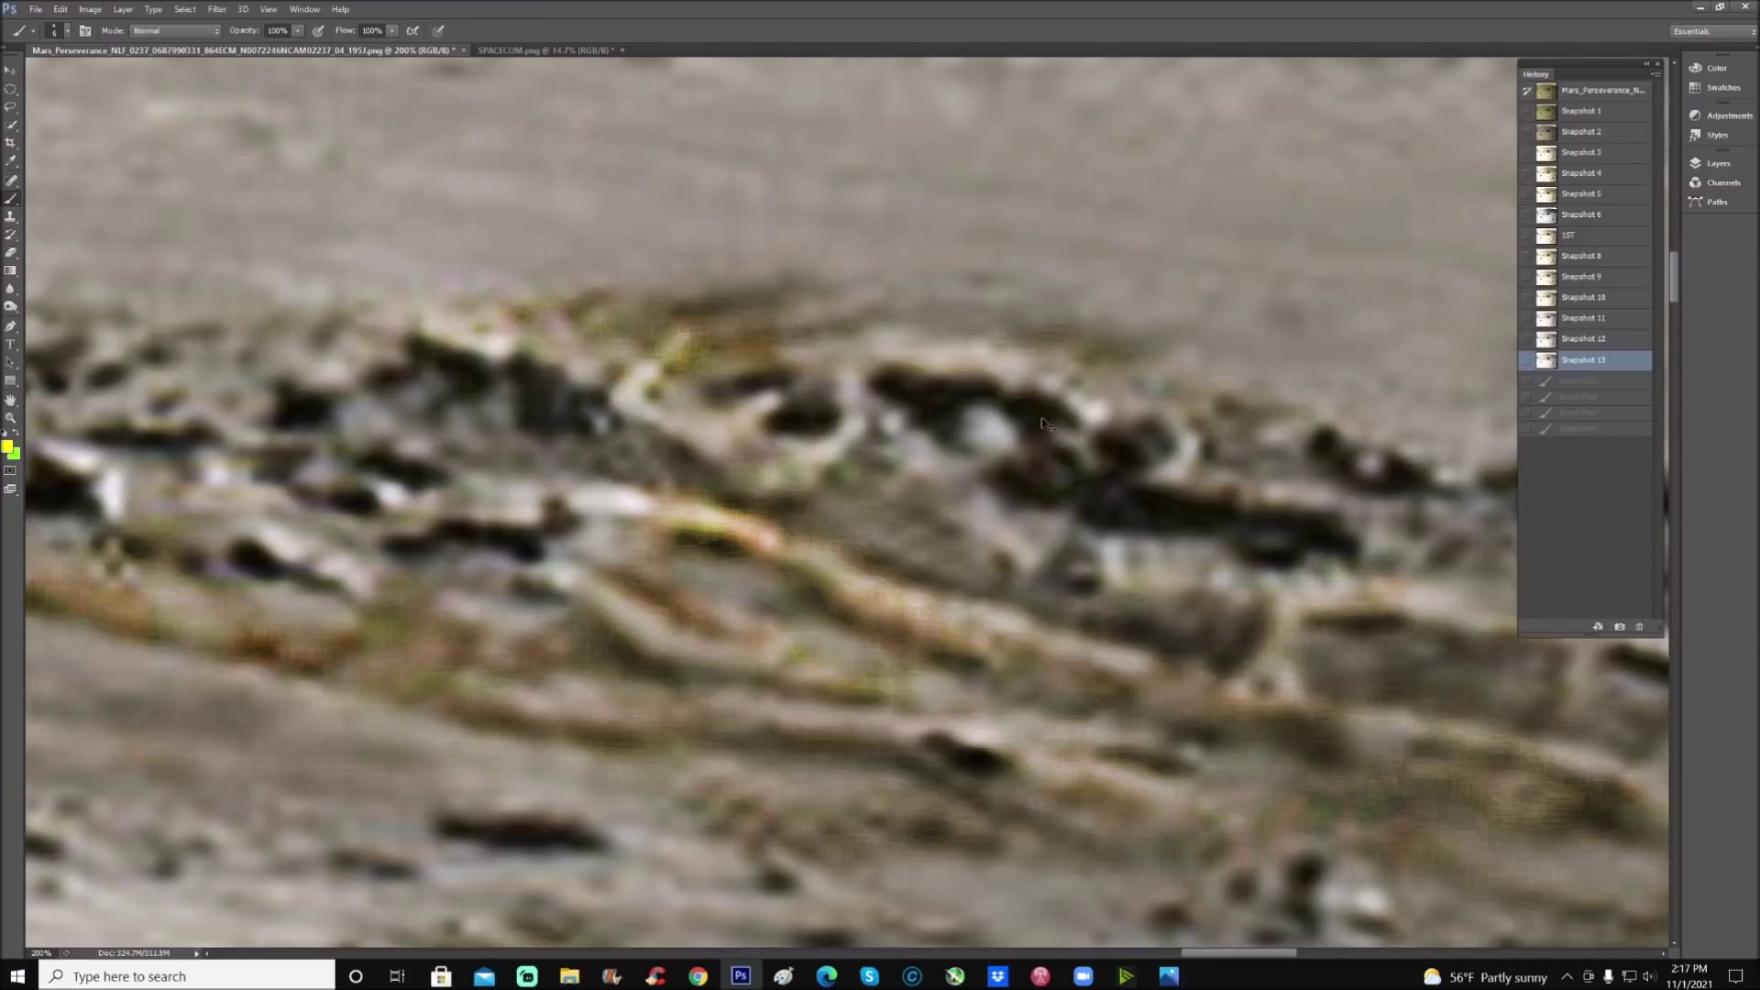
{"action": "key", "text": "ctrl+minus"}
{"action": "key", "text": "ctrl+minus"}
{"action": "key", "text": "ctrl+minus"}
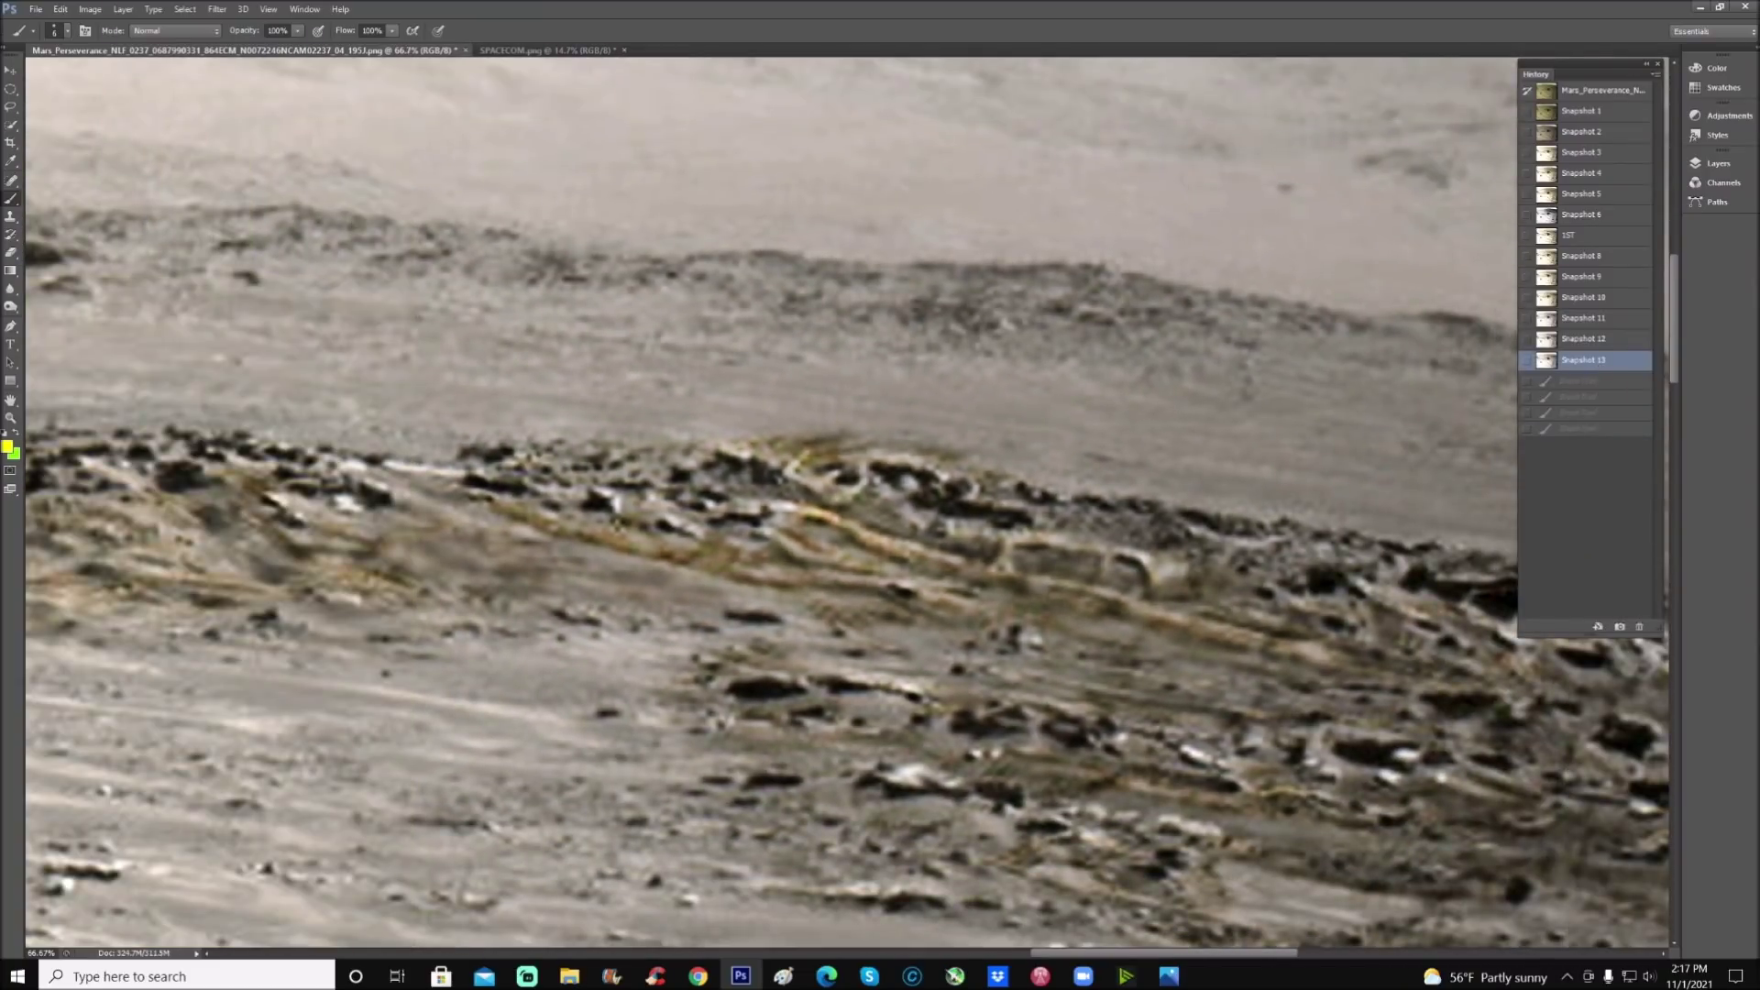
{"action": "left_click_drag", "start_coordinate": [1144, 955], "coordinate": [1005, 965]}
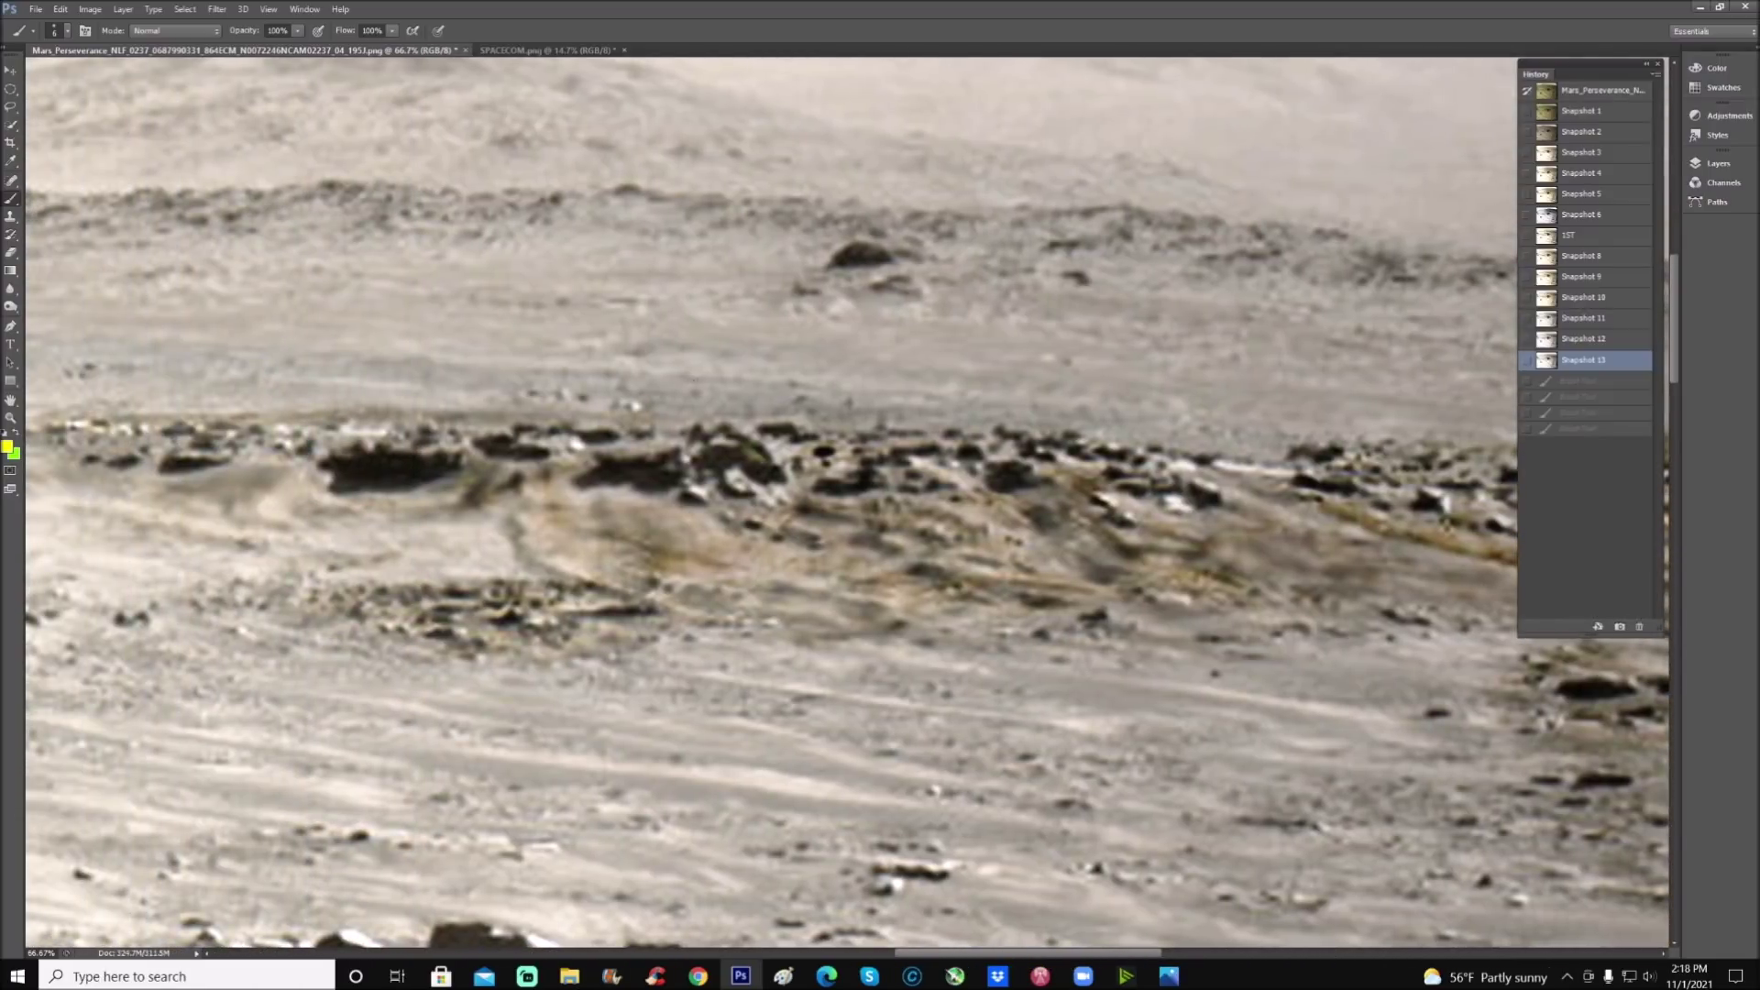
{"action": "mouse_move", "coordinate": [697, 377]}
{"action": "left_mouse_down"}
{"action": "mouse_move", "coordinate": [626, 463]}
{"action": "mouse_move", "coordinate": [836, 486]}
{"action": "mouse_move", "coordinate": [690, 376]}
{"action": "left_mouse_up"}
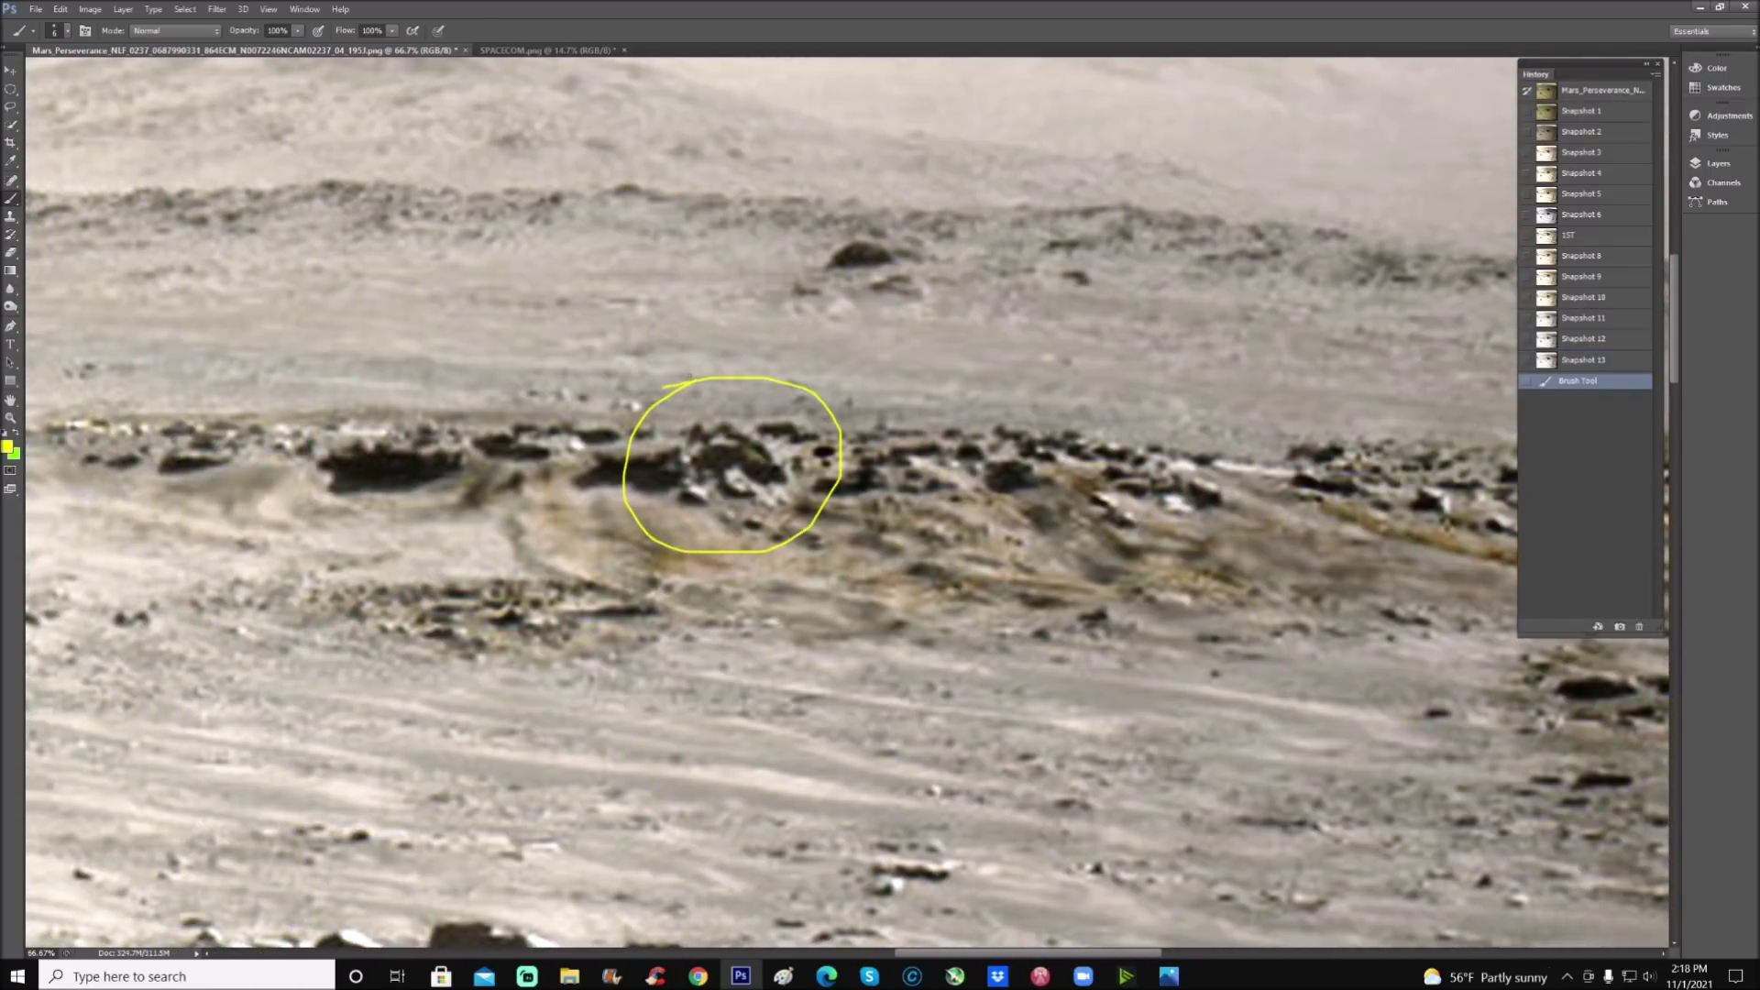
Step: Examine the circled rock cluster and the whole ridge out to the image's right edge at several magnifications
{"action": "left_click", "coordinate": [11, 418]}
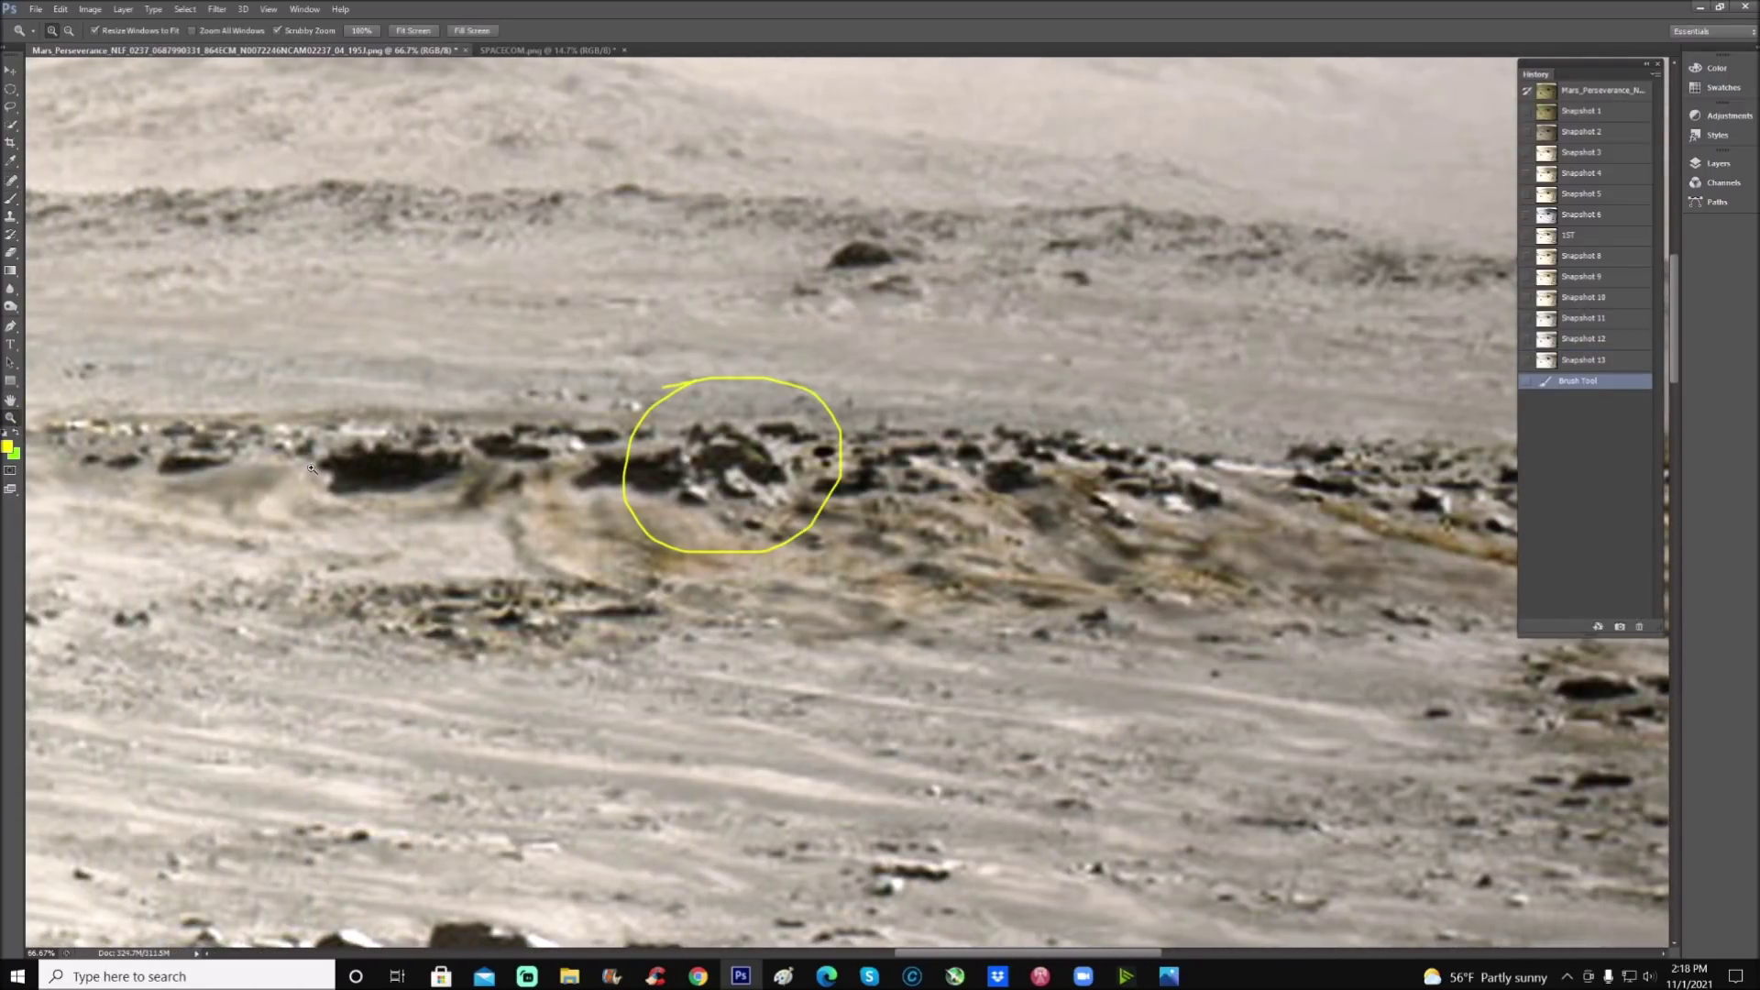
{"action": "left_click_drag", "start_coordinate": [311, 469], "coordinate": [917, 507]}
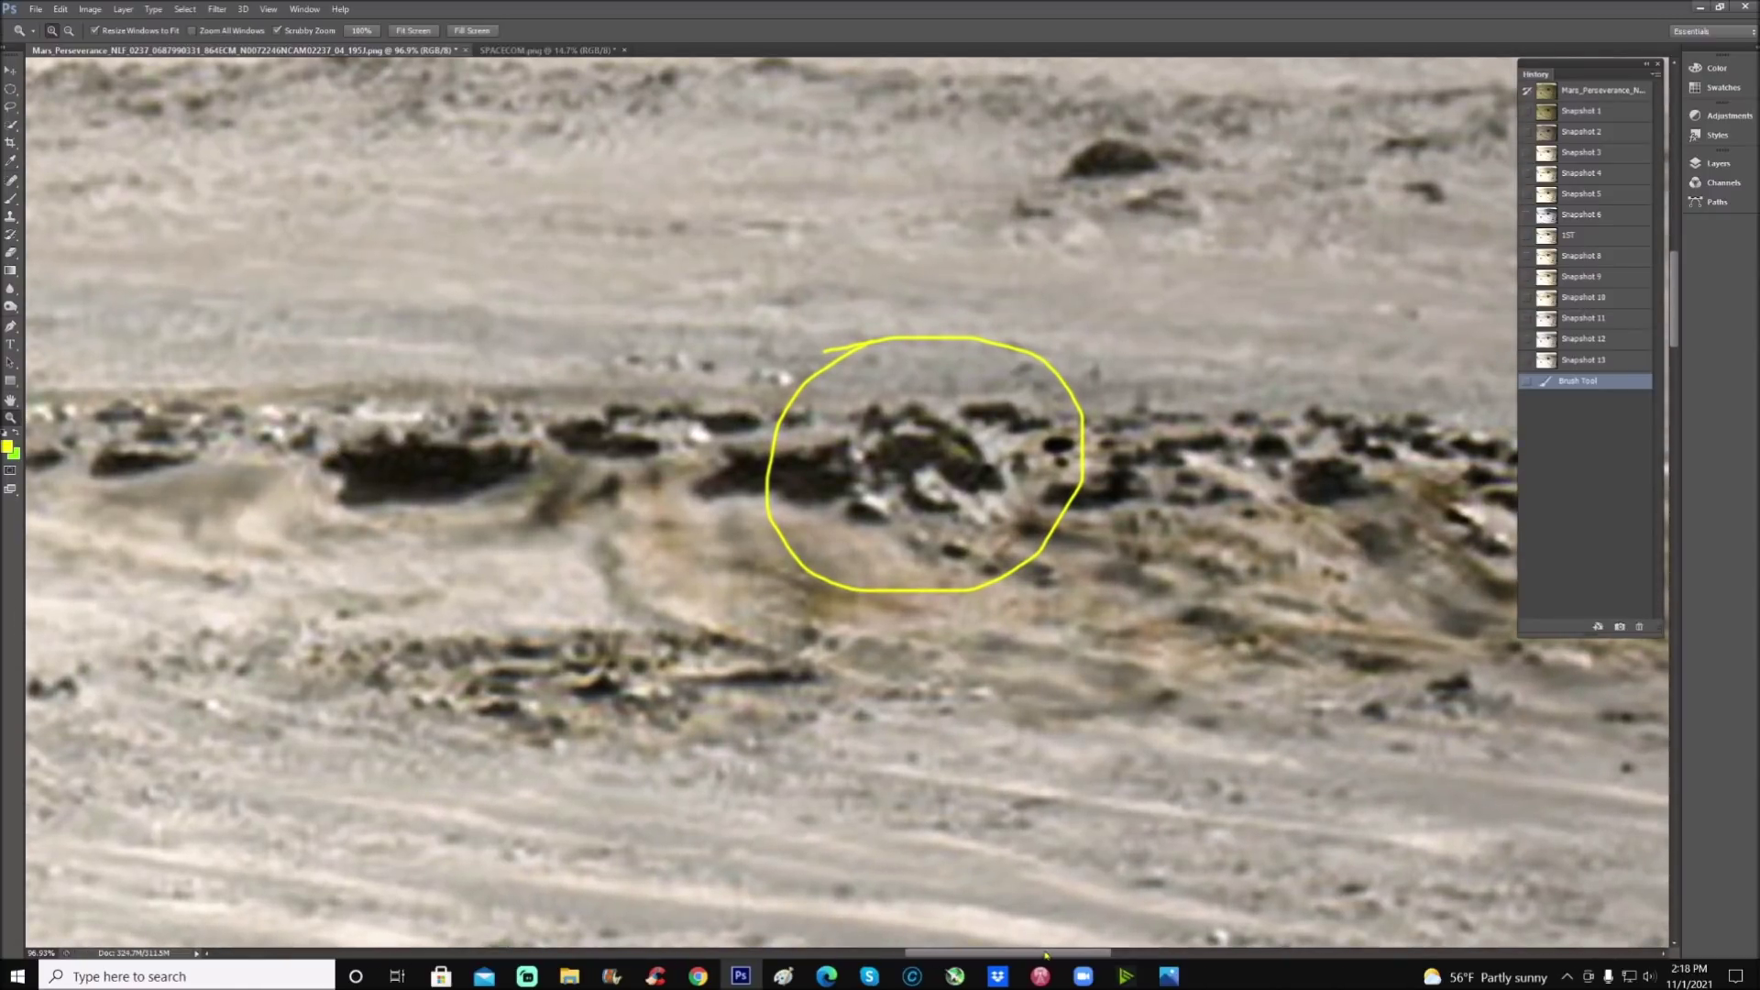
{"action": "left_click_drag", "start_coordinate": [1045, 954], "coordinate": [1102, 955]}
{"action": "left_click_drag", "start_coordinate": [1068, 481], "coordinate": [1001, 512]}
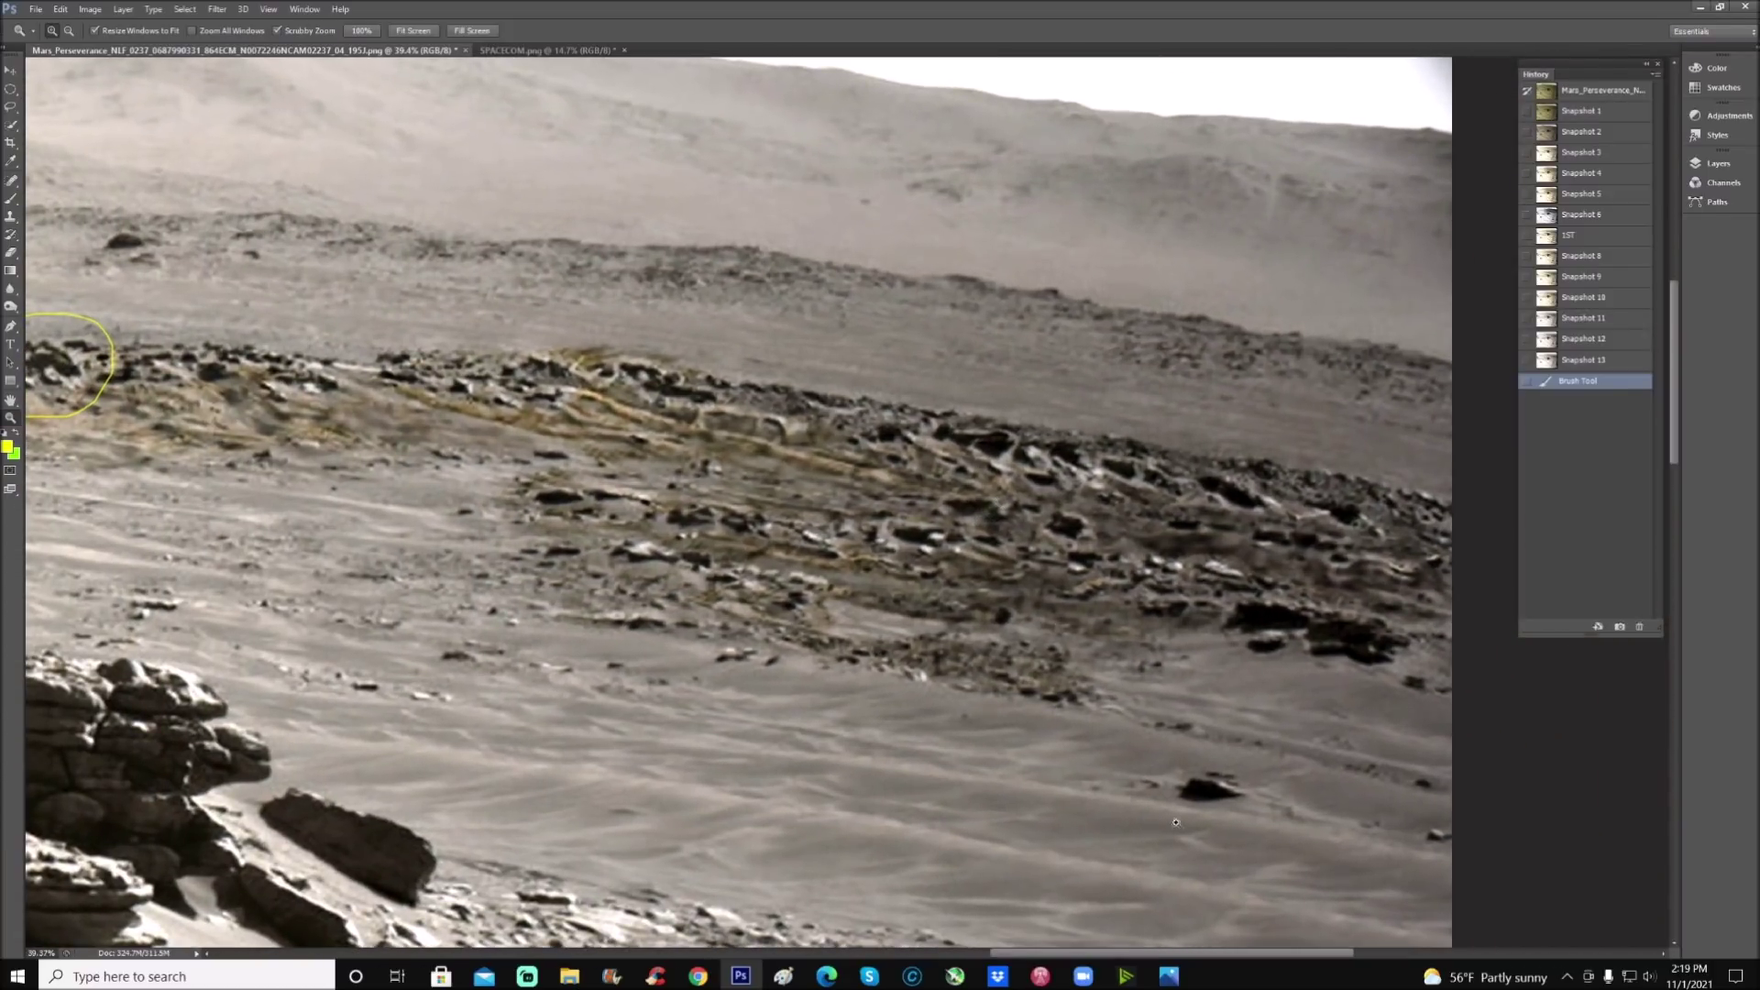
{"action": "scroll", "coordinate": [1032, 493], "scroll_direction": "up", "scroll_amount": 2}
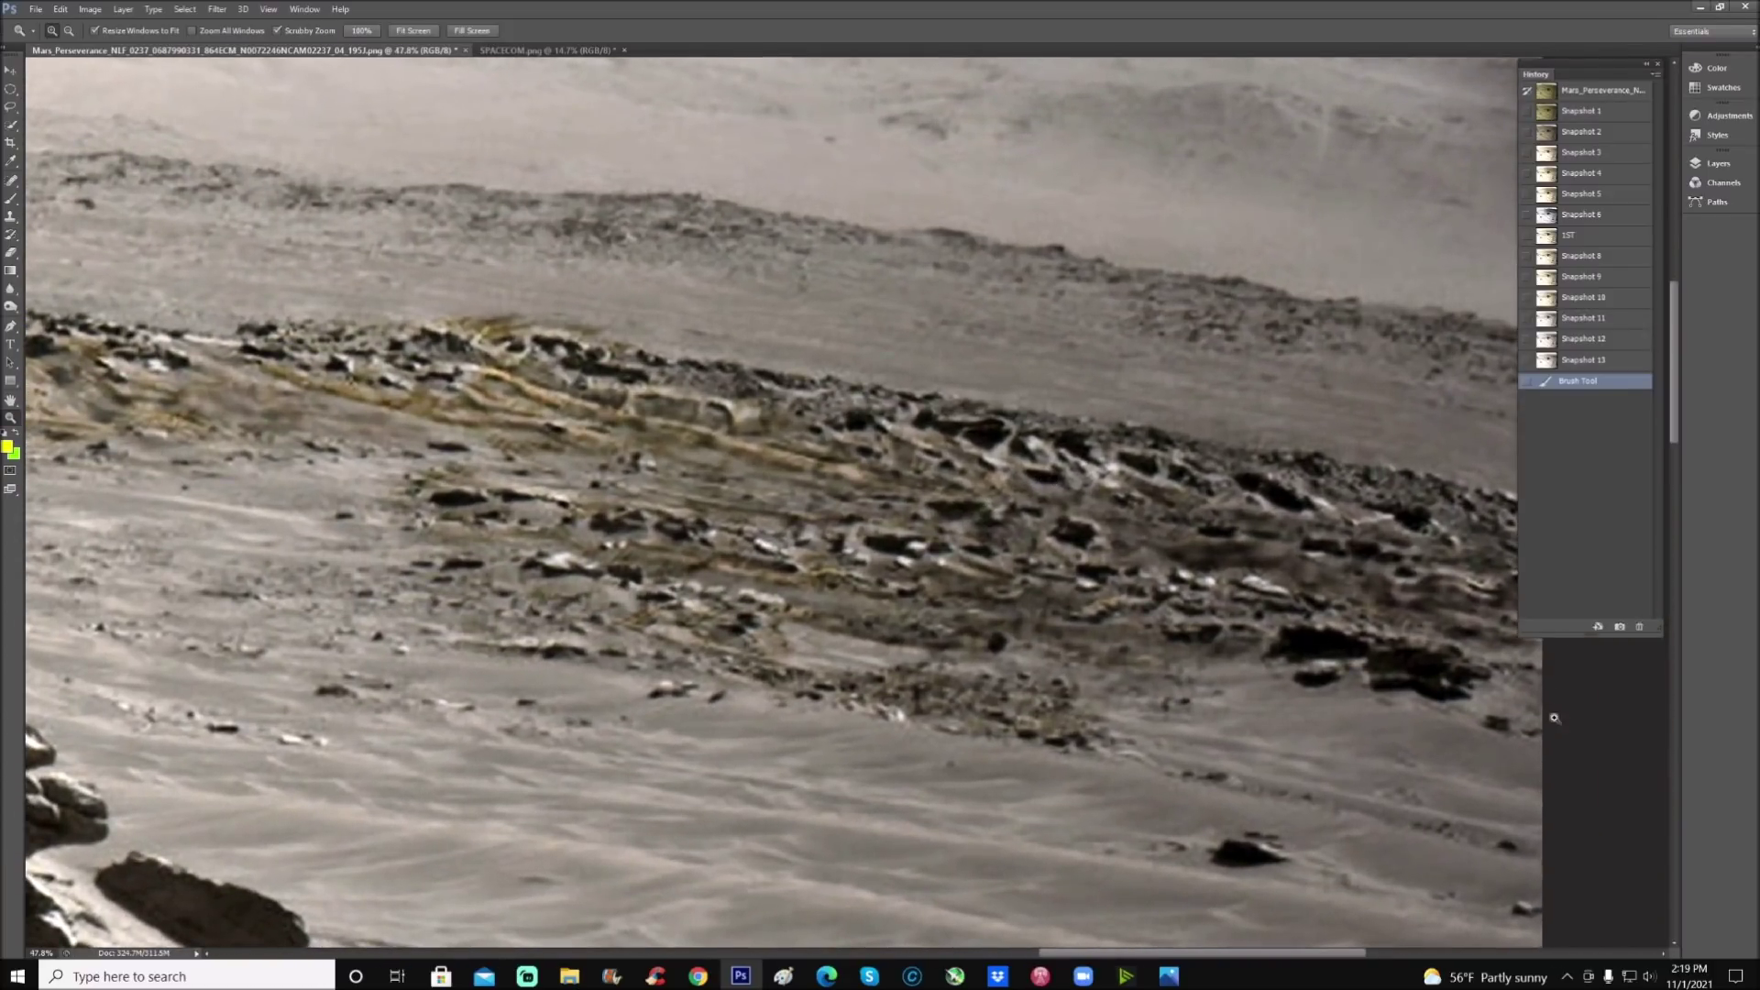
{"action": "left_click_drag", "start_coordinate": [1362, 957], "coordinate": [1374, 957]}
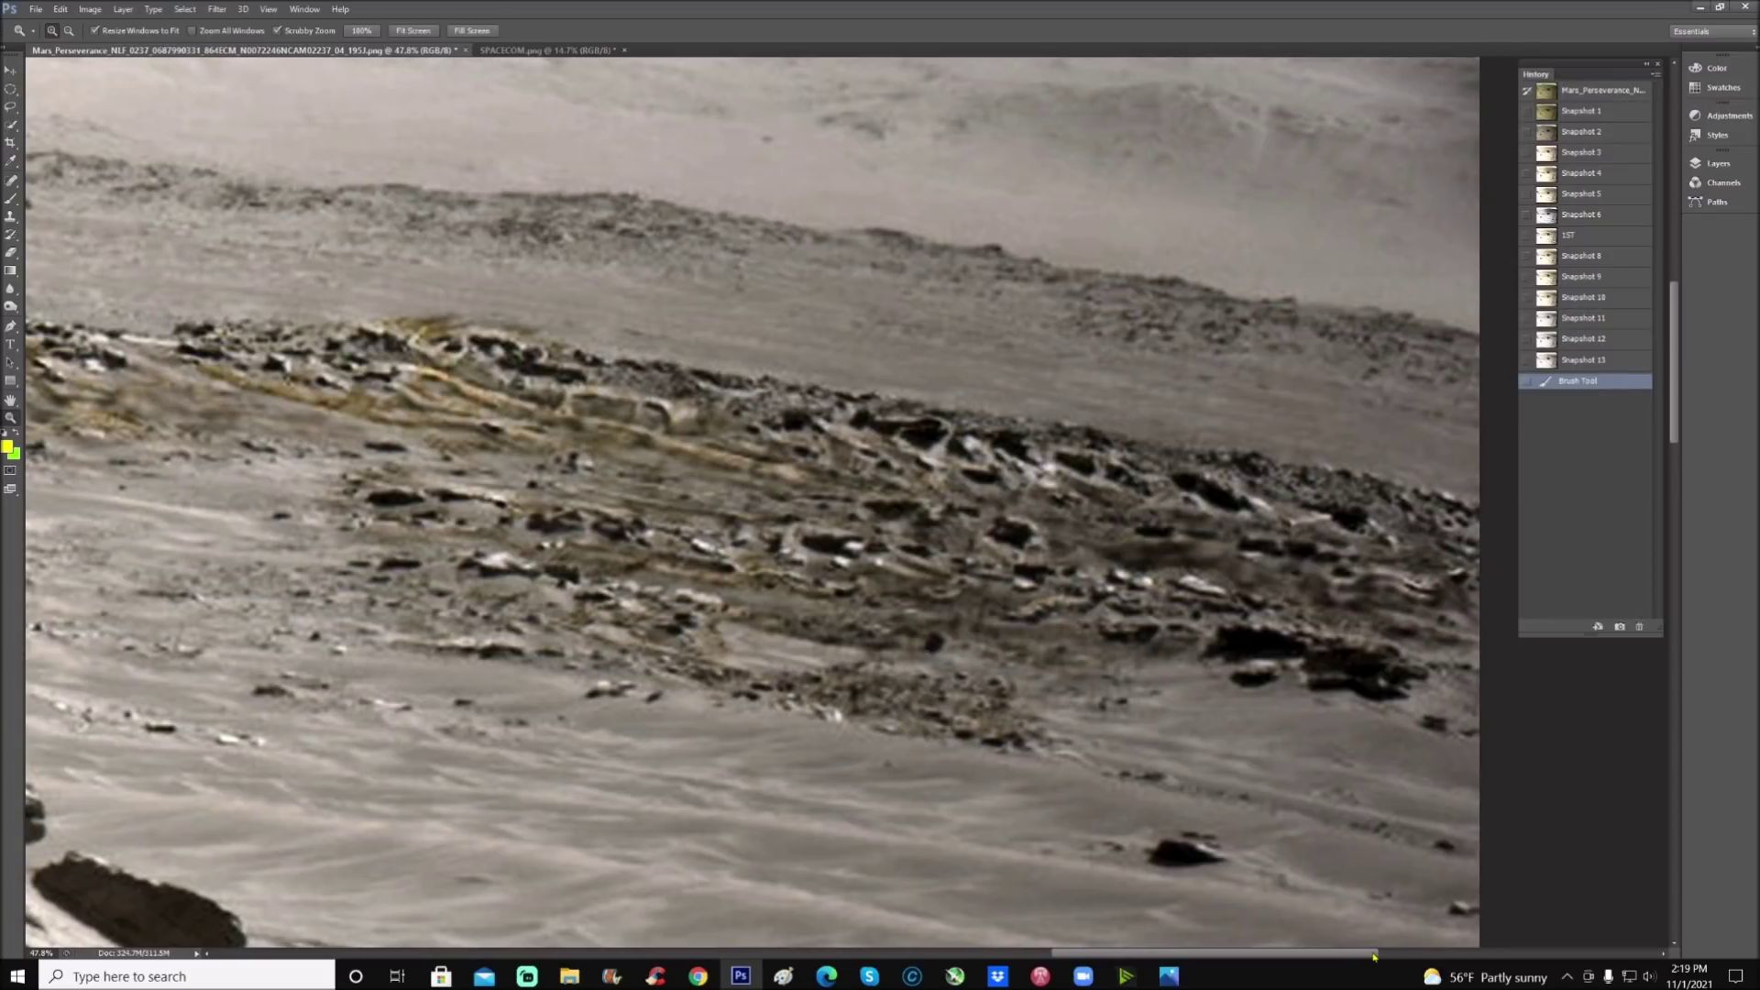
{"action": "left_click_drag", "start_coordinate": [1372, 956], "coordinate": [1263, 964]}
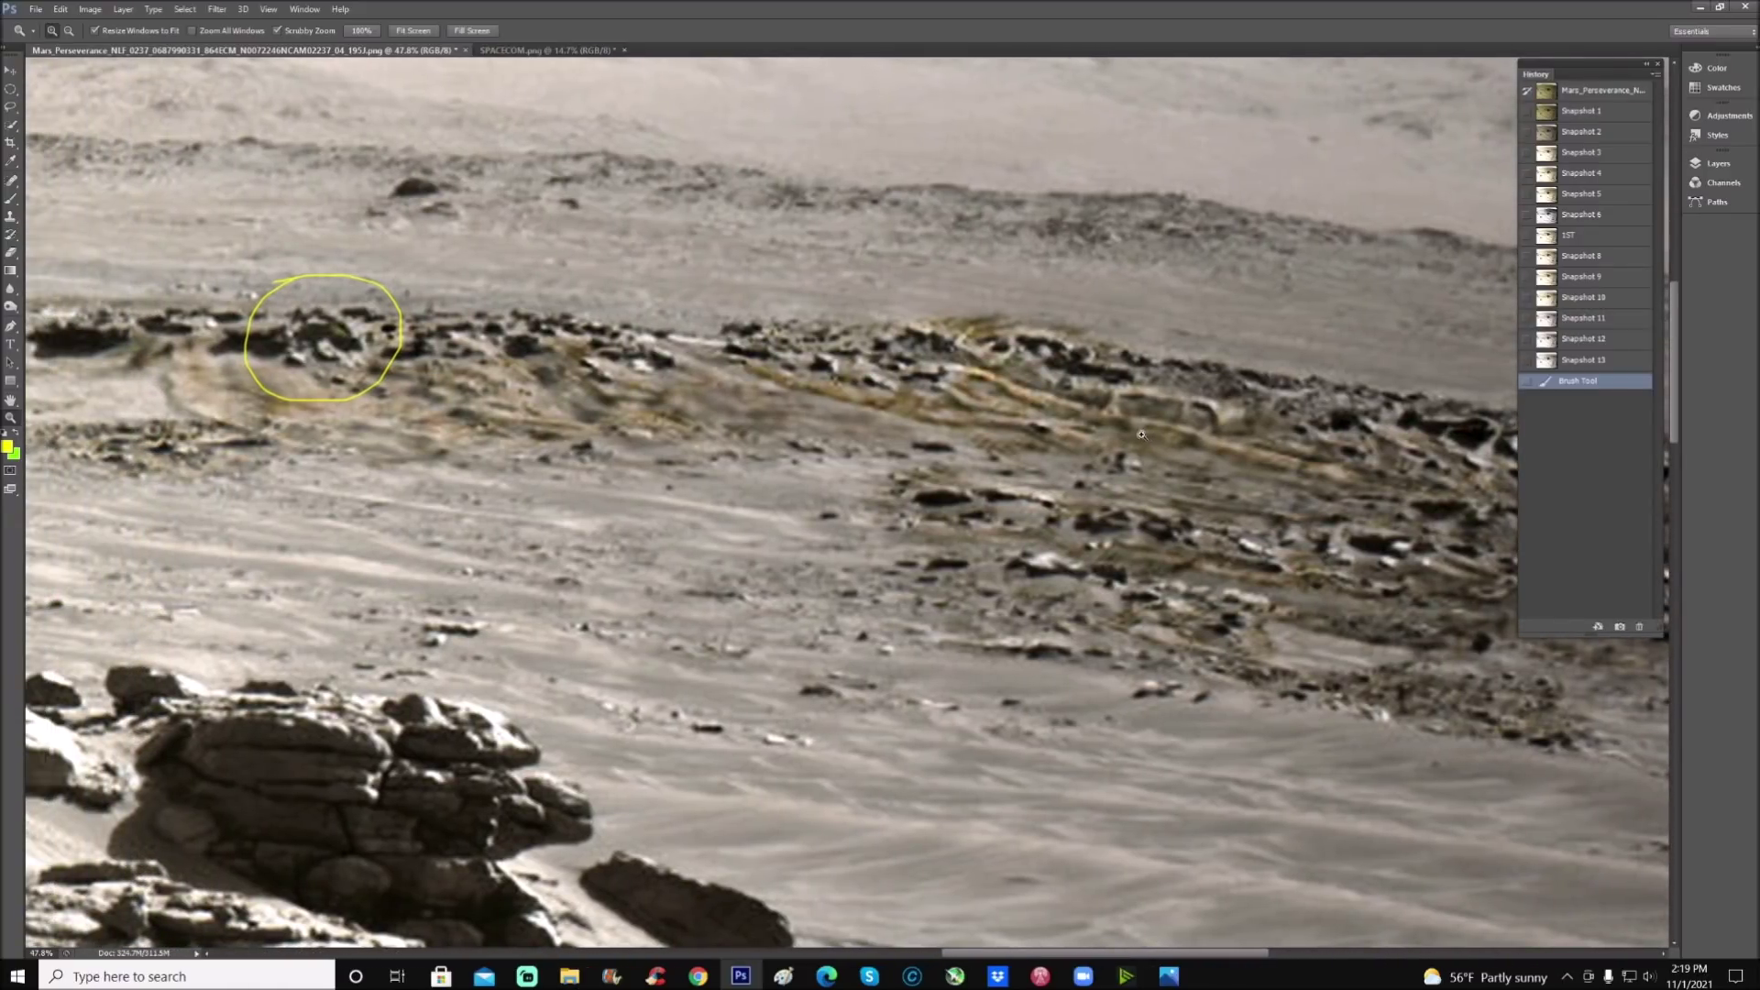
{"action": "scroll", "coordinate": [1142, 434], "scroll_direction": "down", "scroll_amount": 2}
{"action": "scroll", "coordinate": [1123, 445], "scroll_direction": "up", "scroll_amount": 1}
Step: Switch to Photoshop, bring up SPACECOM.png, enlarge it slightly, and restore its Snapshot 2
{"action": "mouse_move", "coordinate": [1121, 985]}
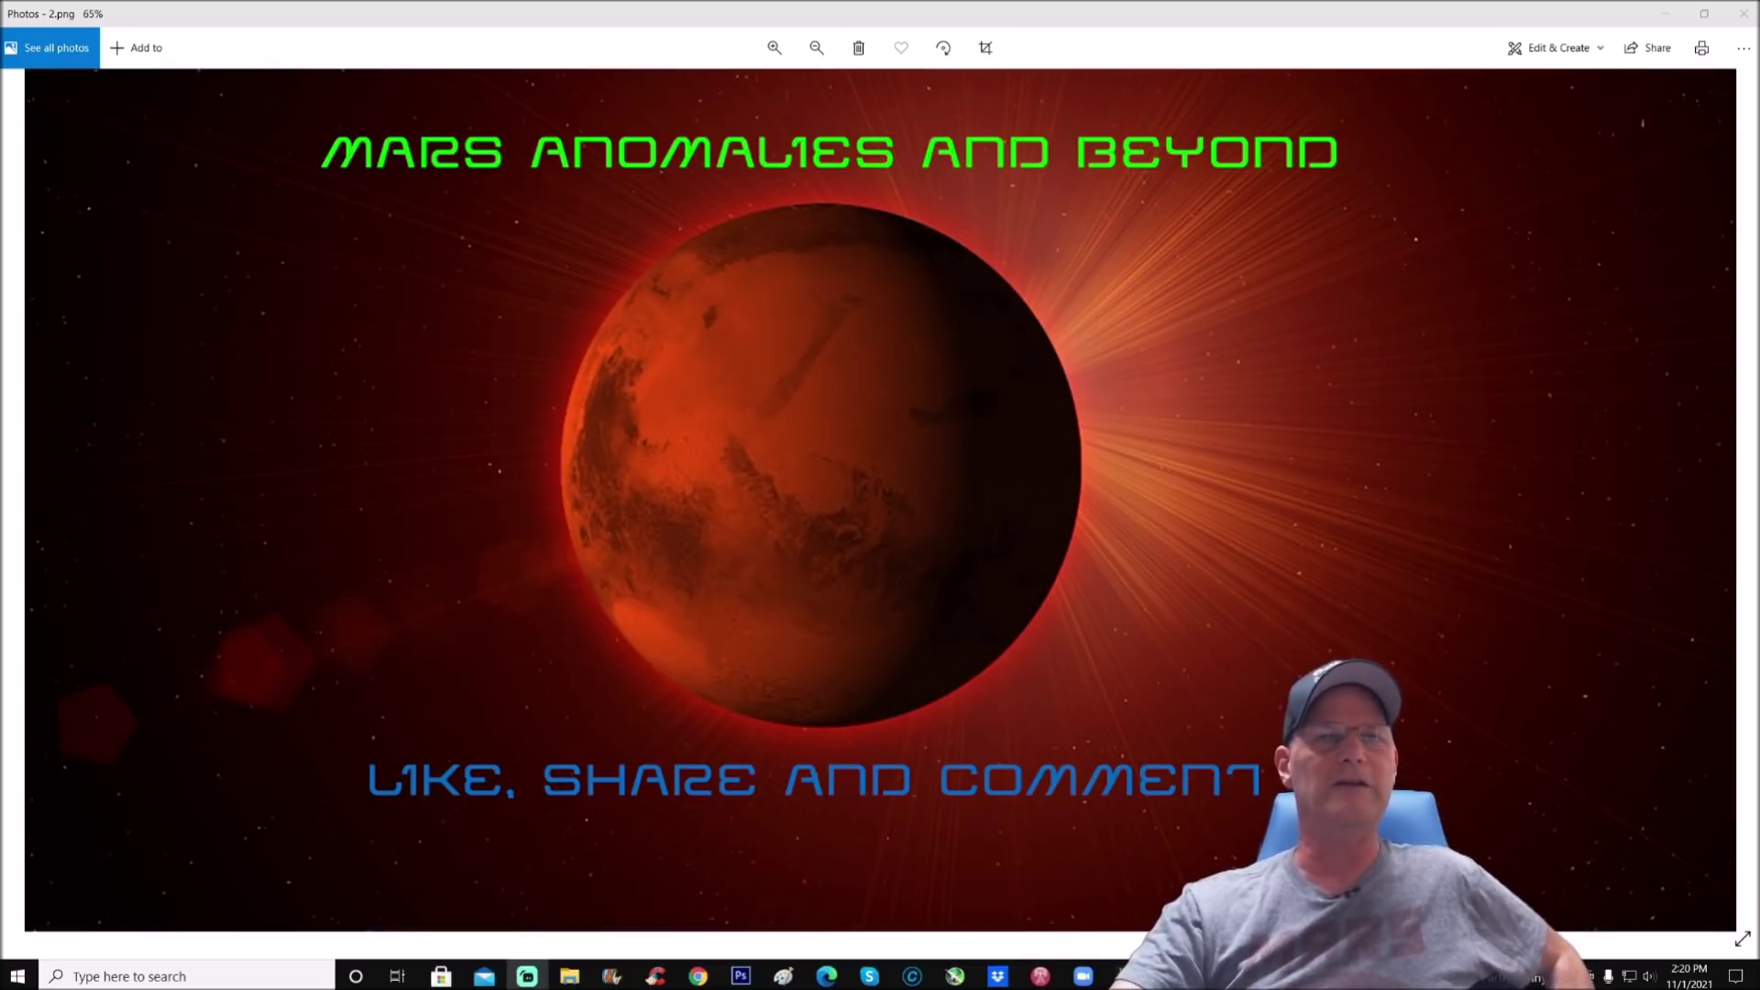
{"action": "left_click", "coordinate": [717, 857]}
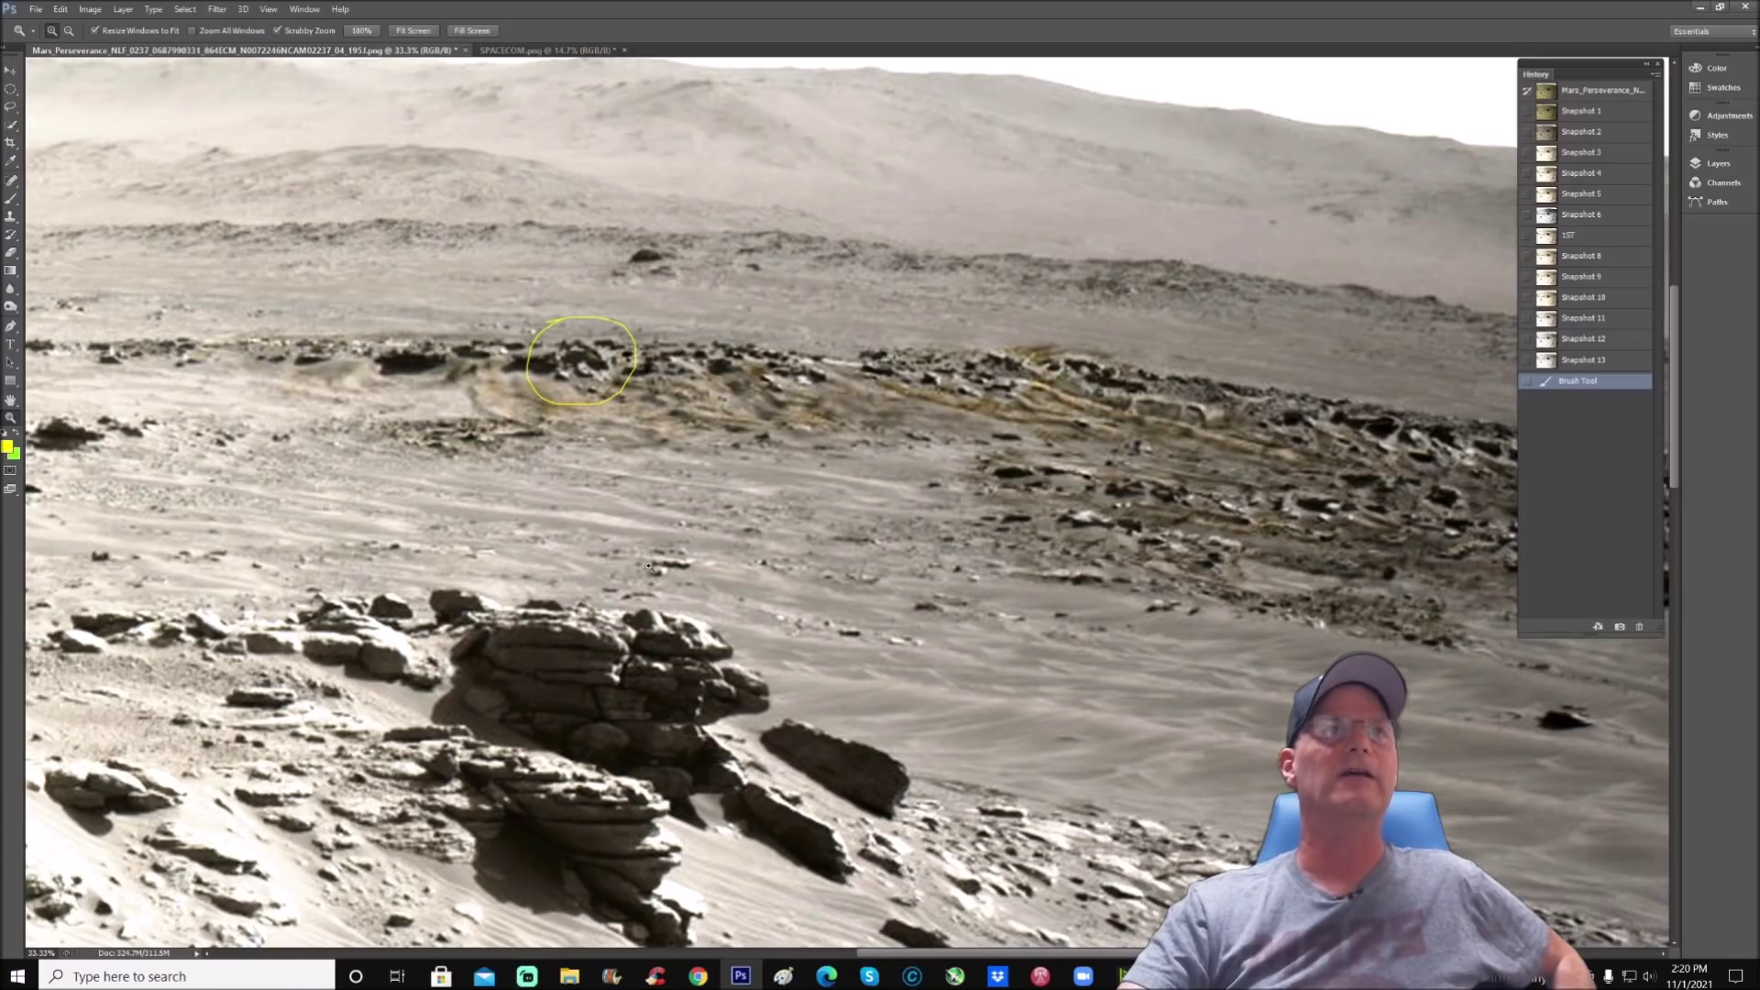
{"action": "left_click", "coordinate": [513, 50]}
{"action": "left_click_drag", "start_coordinate": [546, 447], "coordinate": [587, 447]}
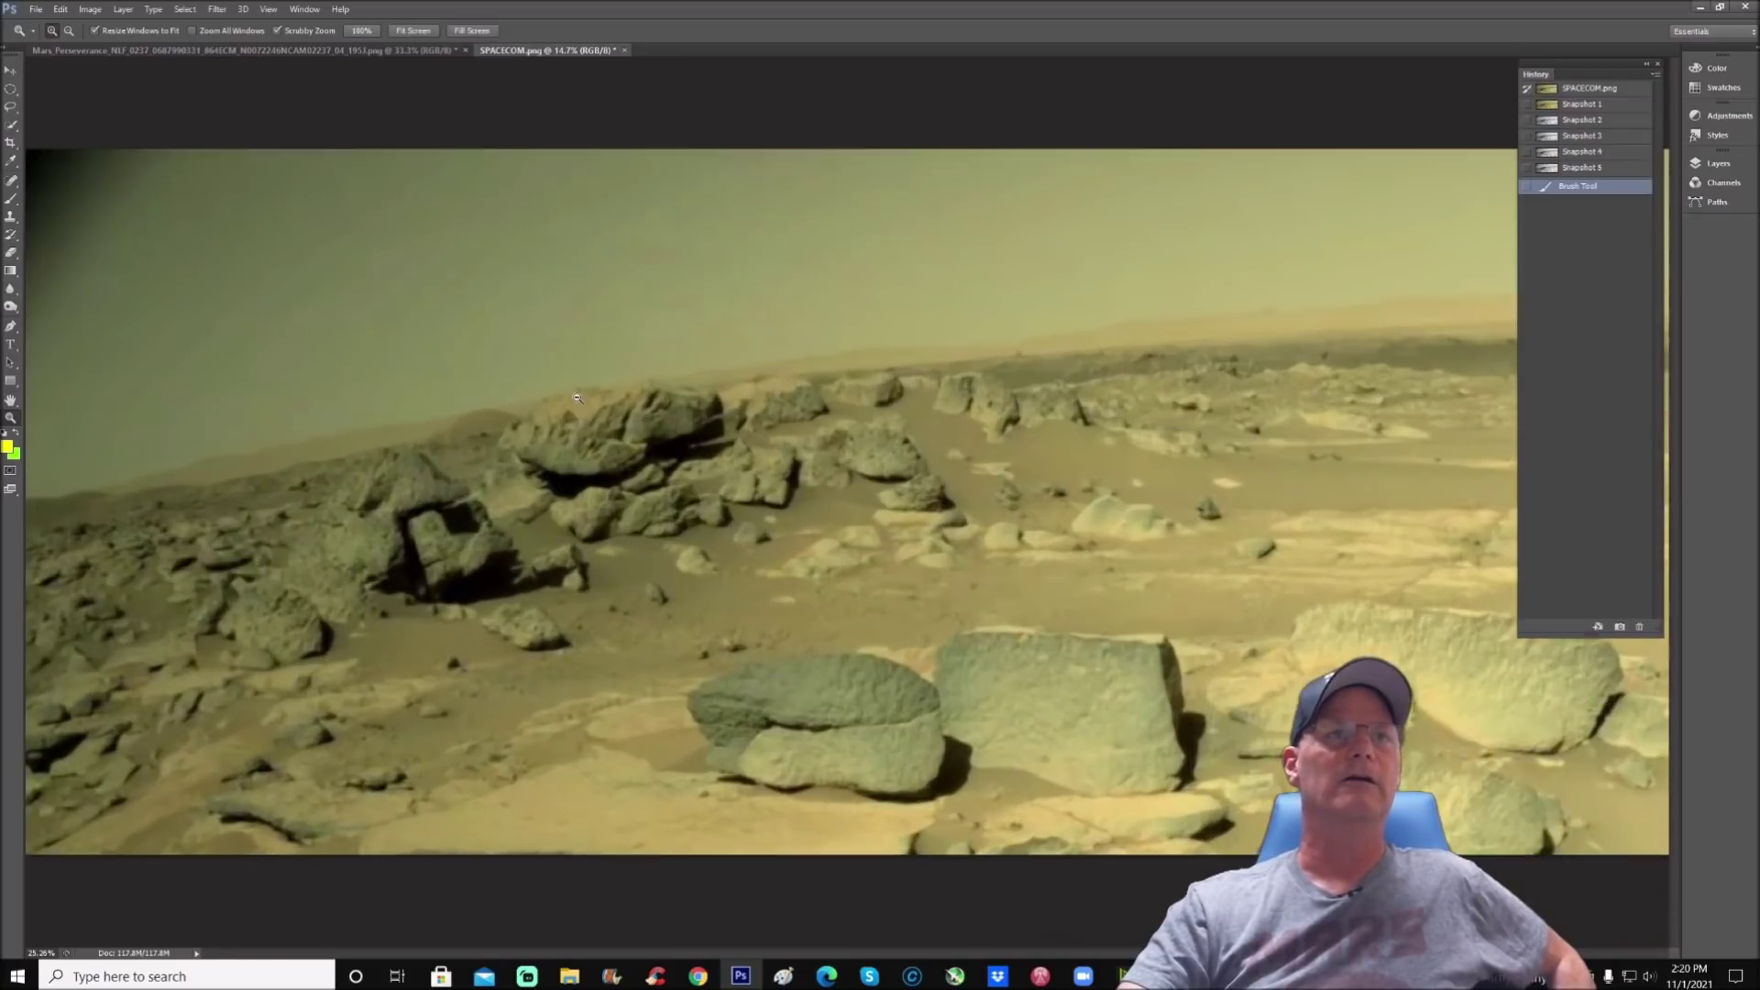
{"action": "left_click", "coordinate": [1581, 120]}
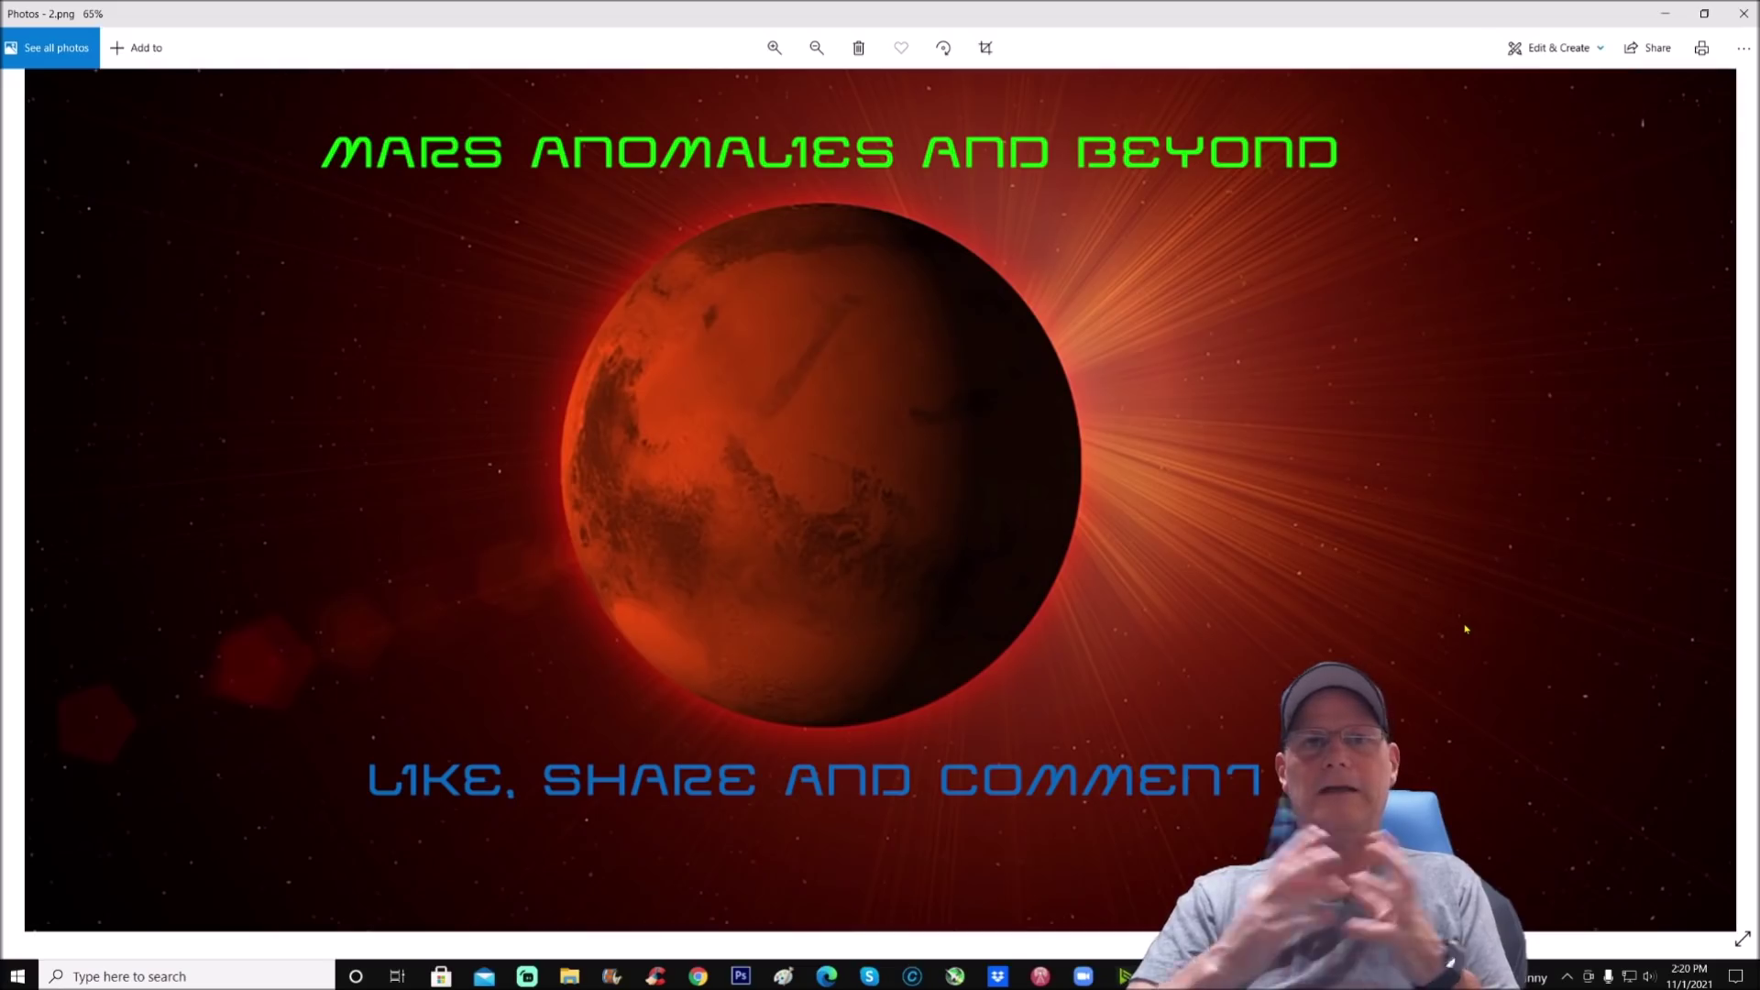